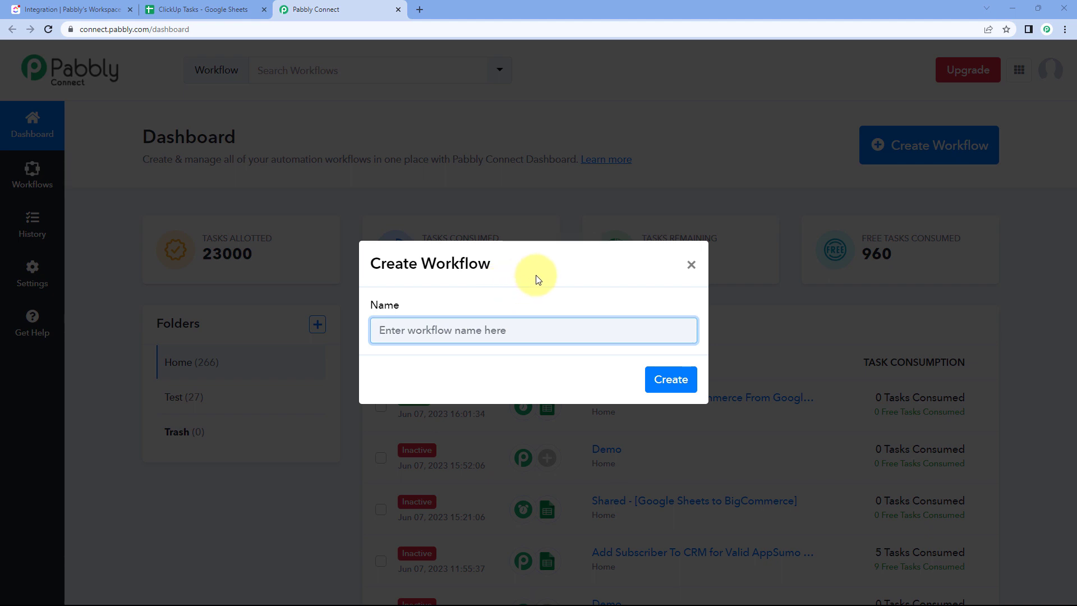
Create a workflow named "ClickUp to Google Sheets" and expand its trigger step for choosing an application.
{"action": "type", "text": "Cil"}
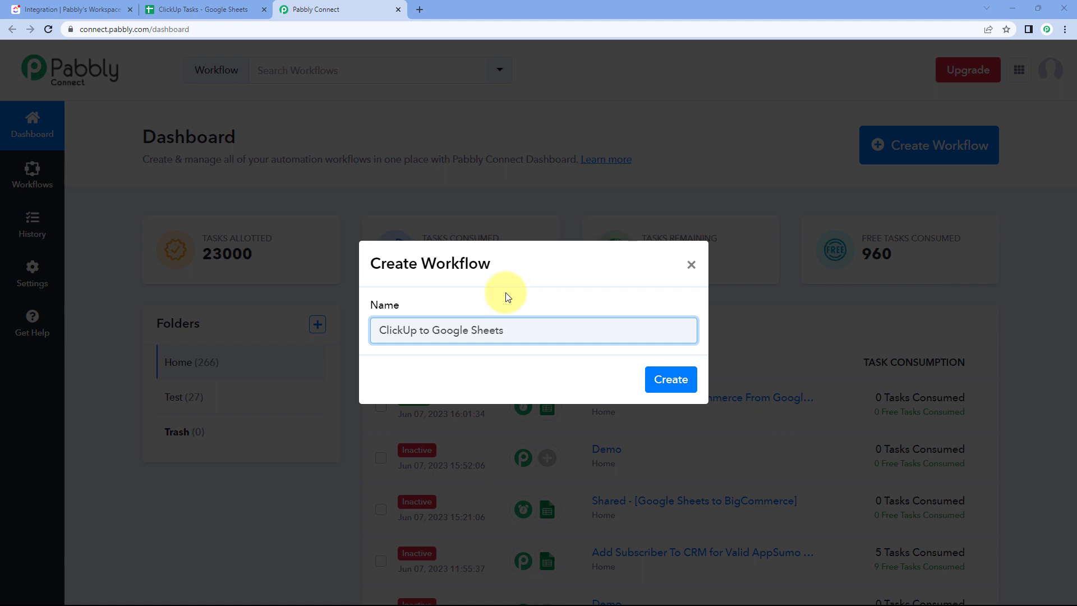
{"action": "left_click", "coordinate": [675, 379]}
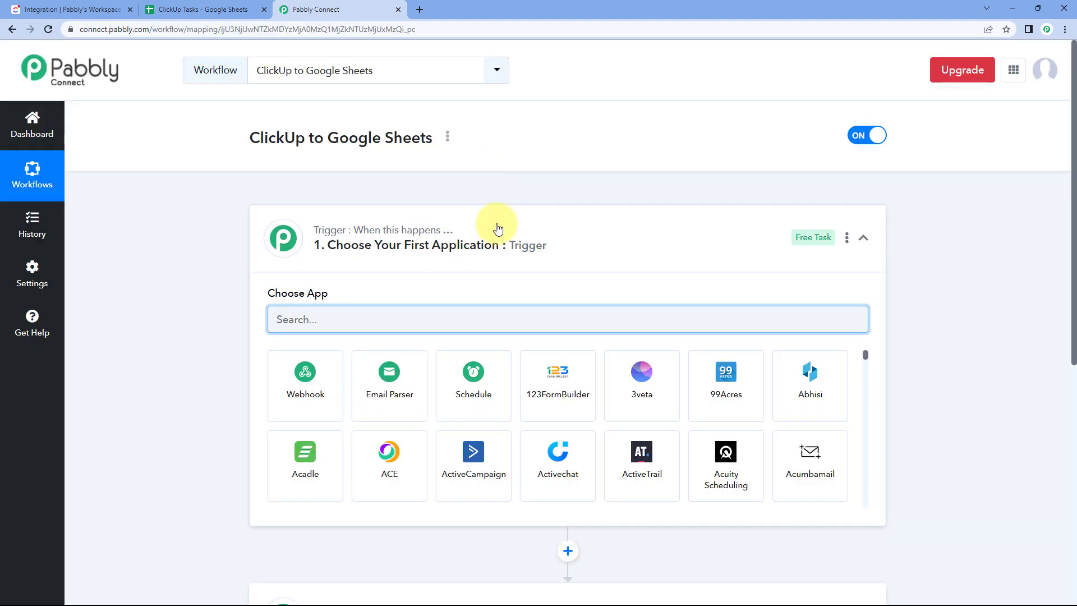
{"action": "left_click", "coordinate": [498, 226]}
{"action": "scroll", "coordinate": [196, 217], "scroll_direction": "down", "scroll_amount": 1}
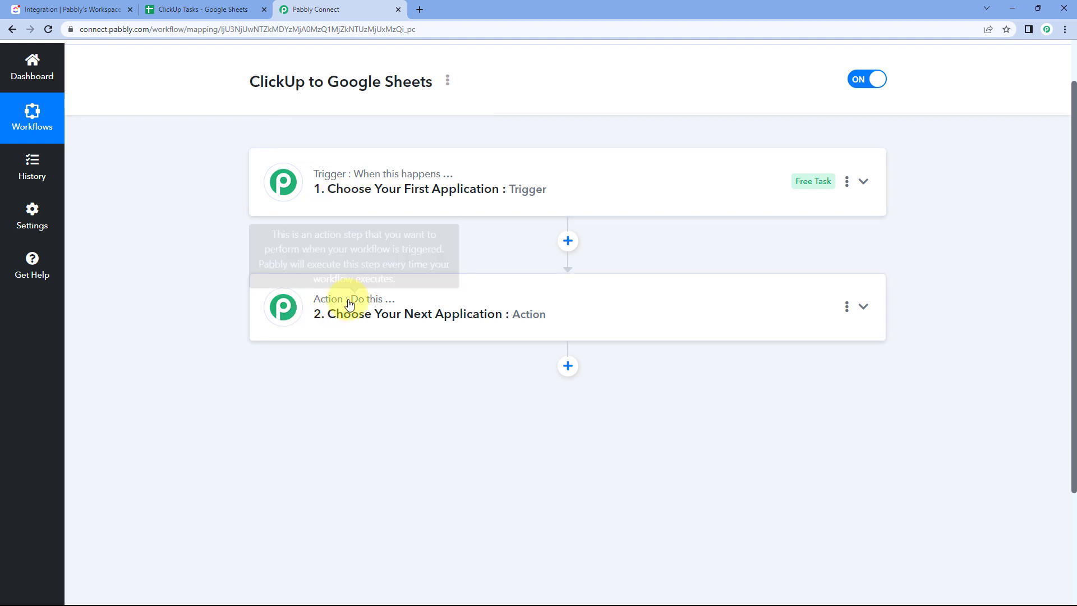
{"action": "left_click", "coordinate": [420, 187]}
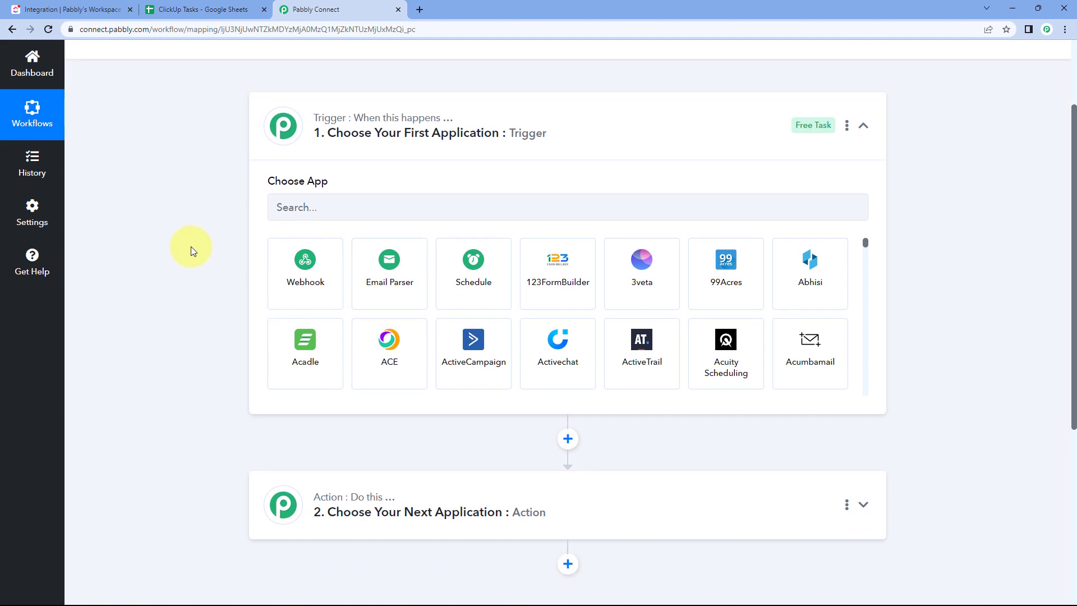
Compare the ClickUp Integration task list with the columns of the ClickUp Tasks spreadsheet and return to the Pabbly Connect workflow.
{"action": "left_click", "coordinate": [106, 8]}
{"action": "left_click", "coordinate": [303, 9]}
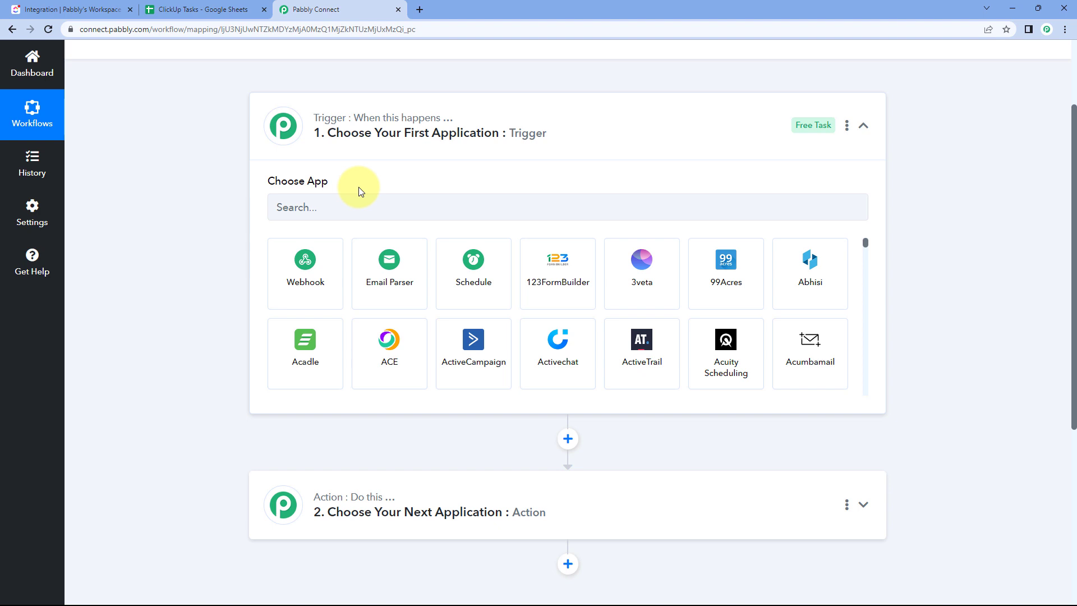
{"action": "left_click", "coordinate": [106, 9]}
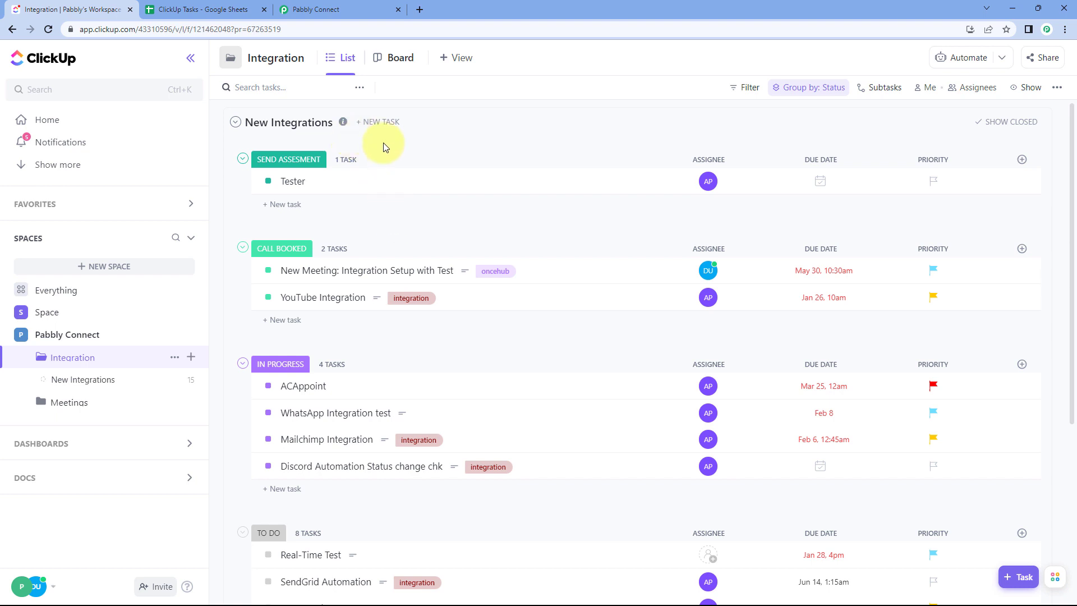
{"action": "left_click", "coordinate": [339, 12]}
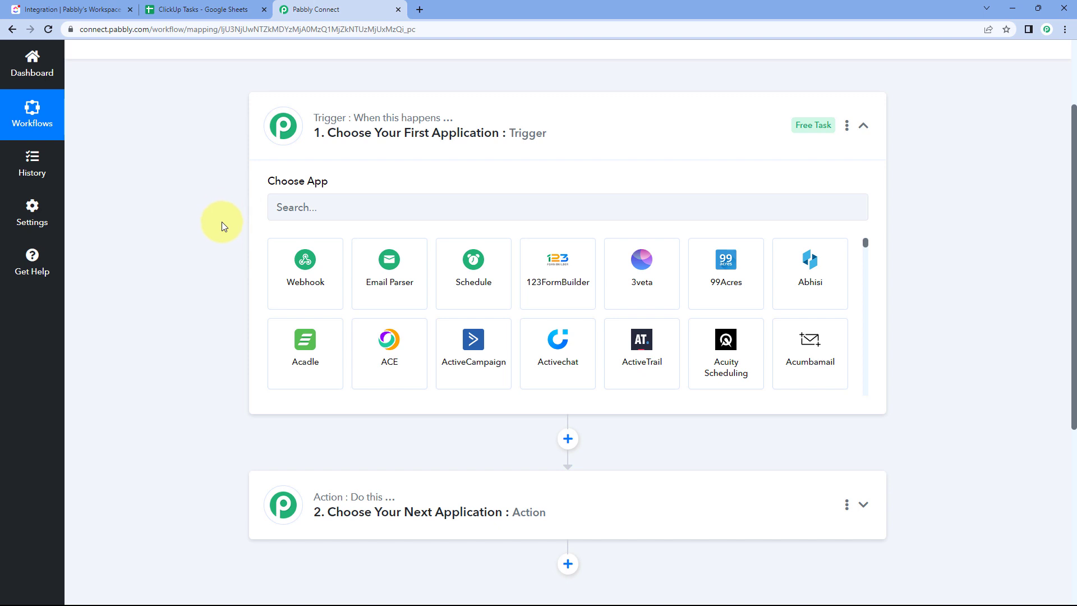
{"action": "left_click", "coordinate": [221, 9]}
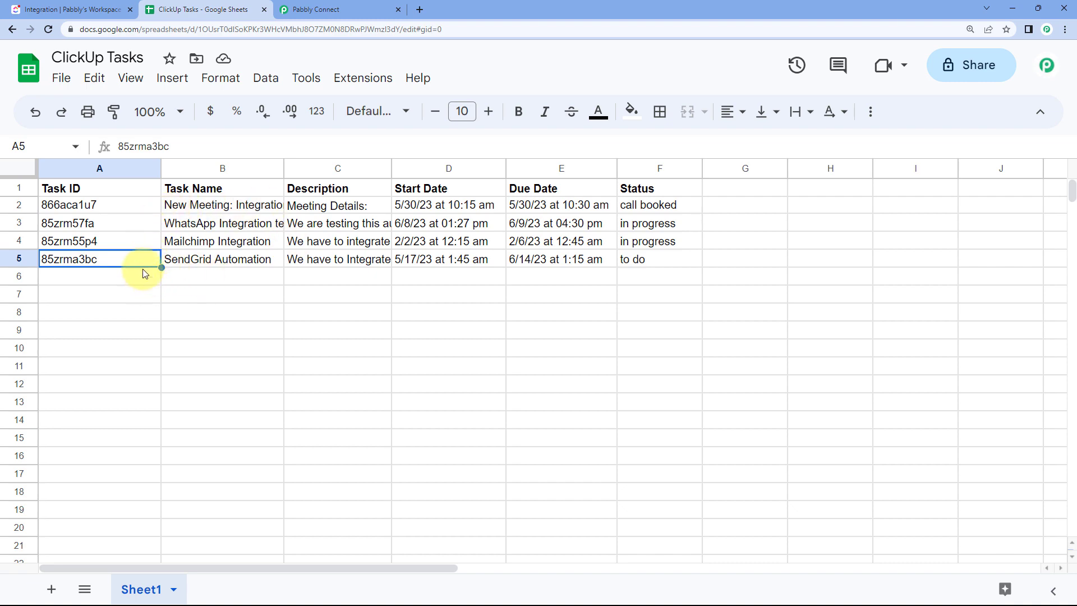
{"action": "left_click", "coordinate": [99, 4]}
{"action": "left_click", "coordinate": [232, 8]}
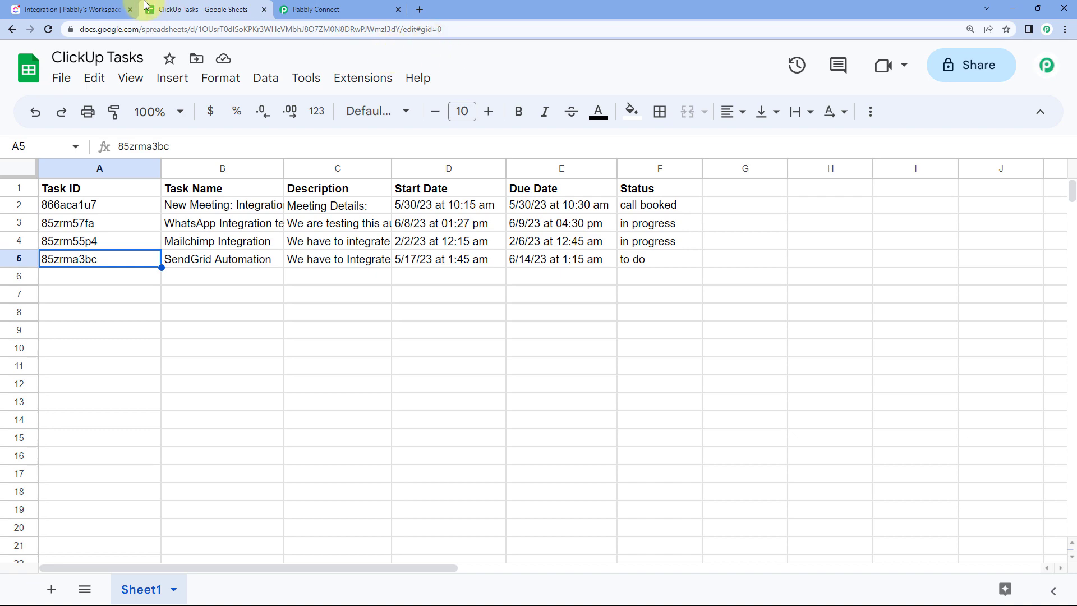
{"action": "left_click", "coordinate": [113, 5]}
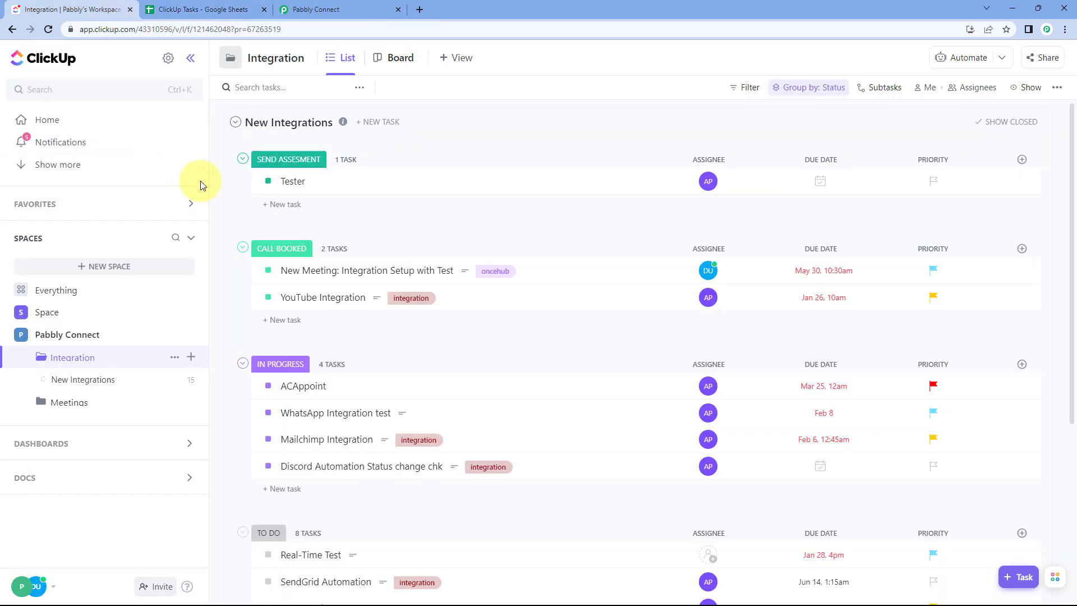
{"action": "left_click", "coordinate": [197, 5]}
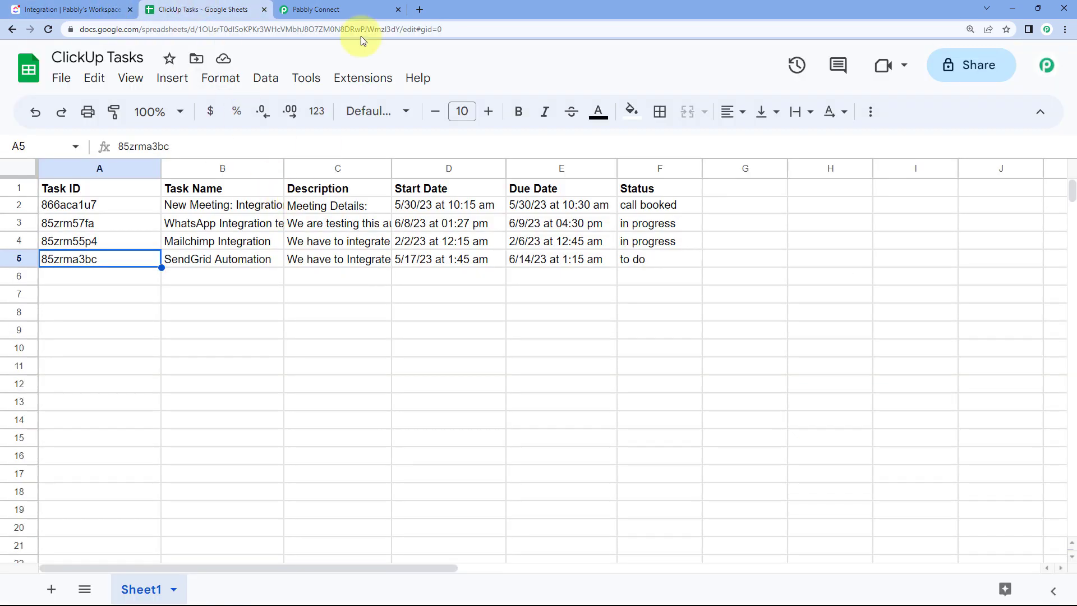
{"action": "left_click", "coordinate": [301, 8]}
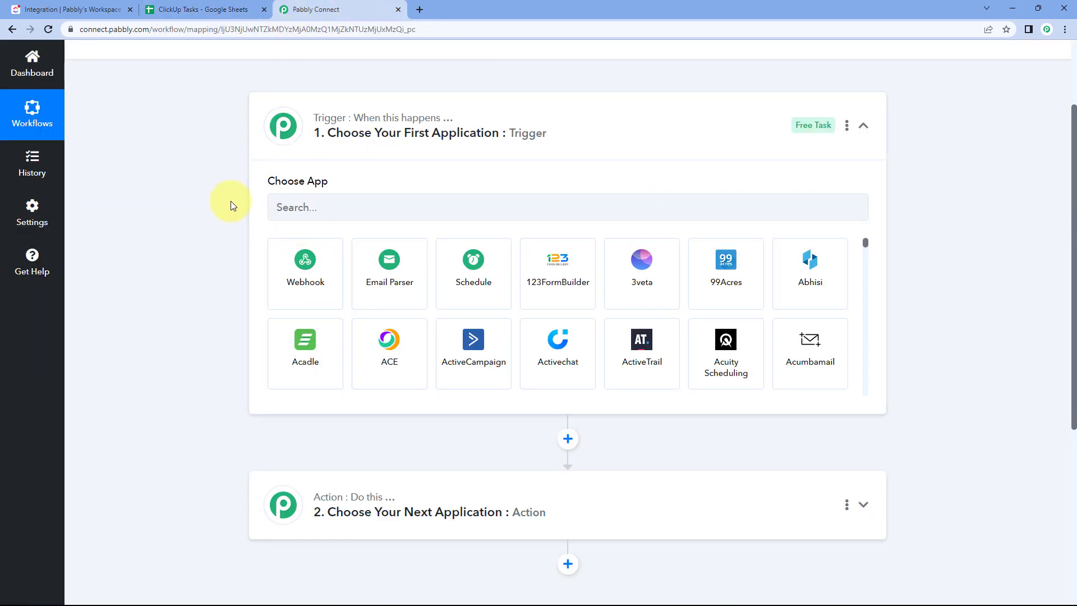
{"action": "left_click", "coordinate": [90, 9]}
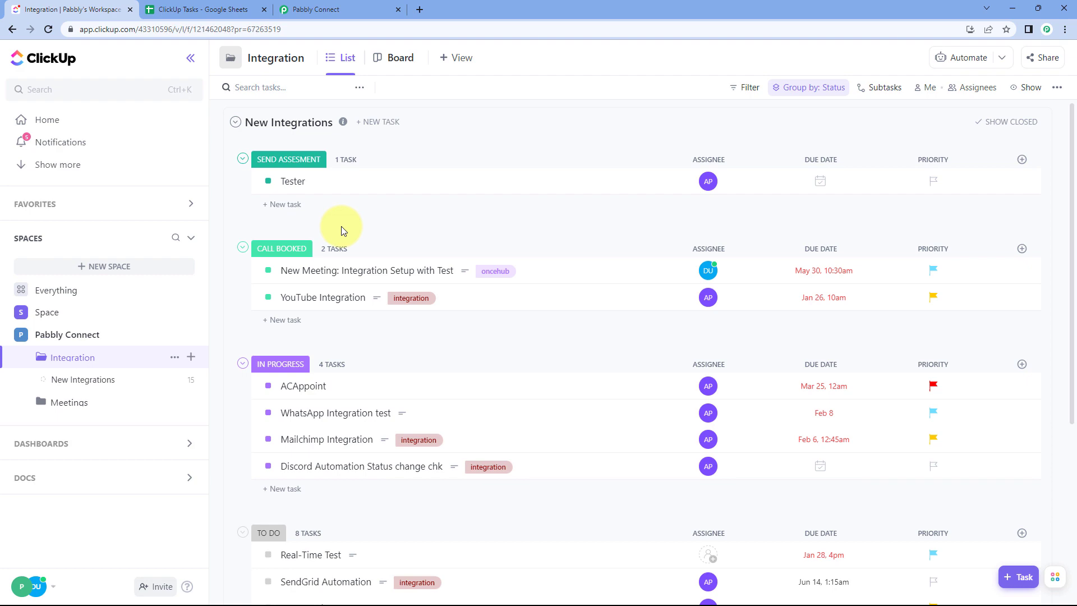
{"action": "left_click", "coordinate": [226, 7]}
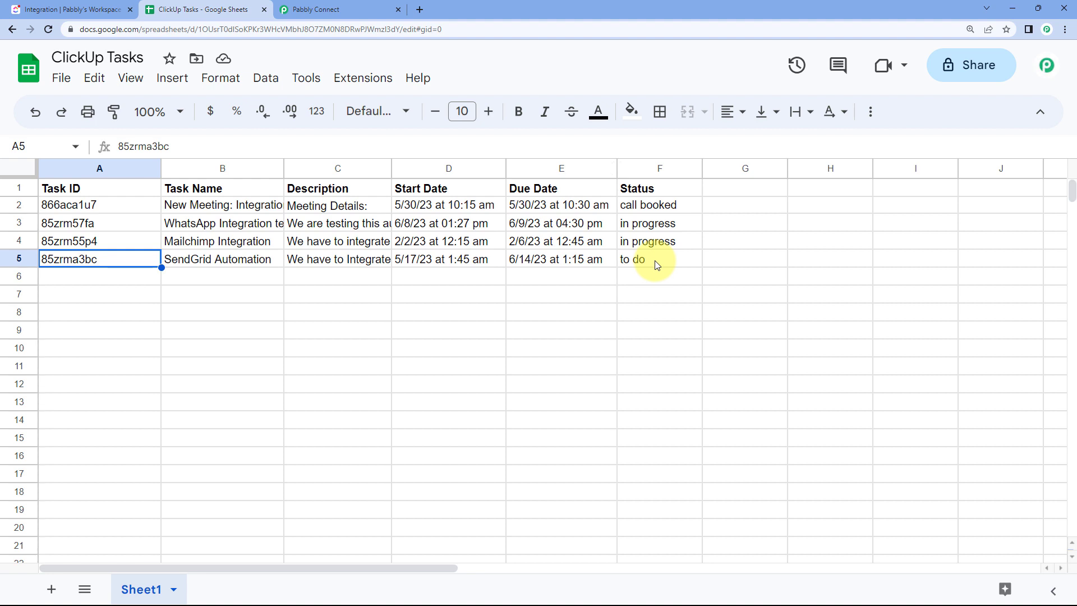
{"action": "left_click", "coordinate": [387, 8]}
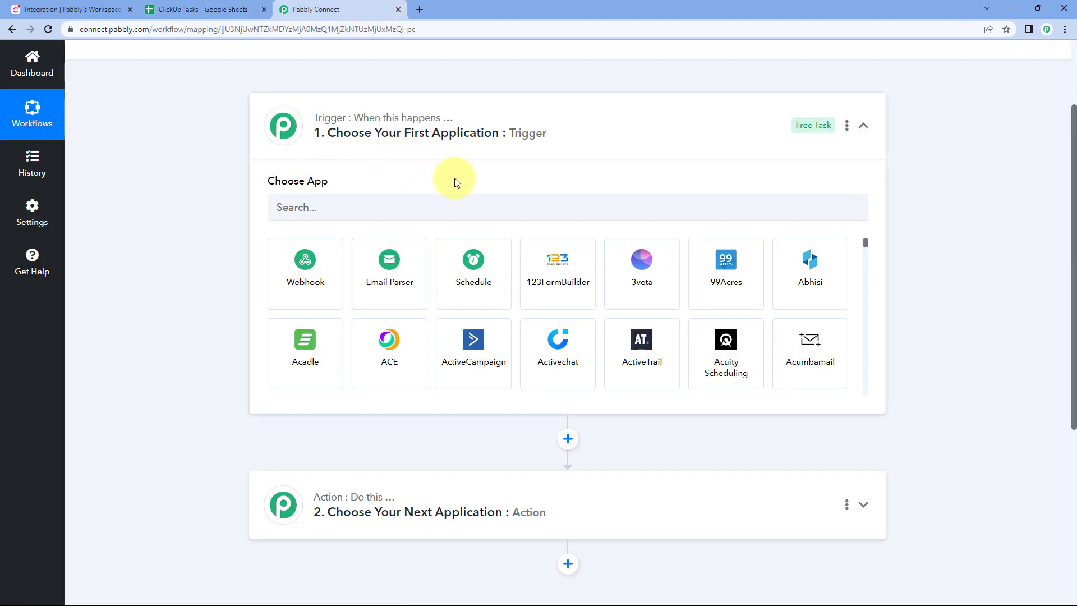
{"action": "left_click", "coordinate": [194, 7]}
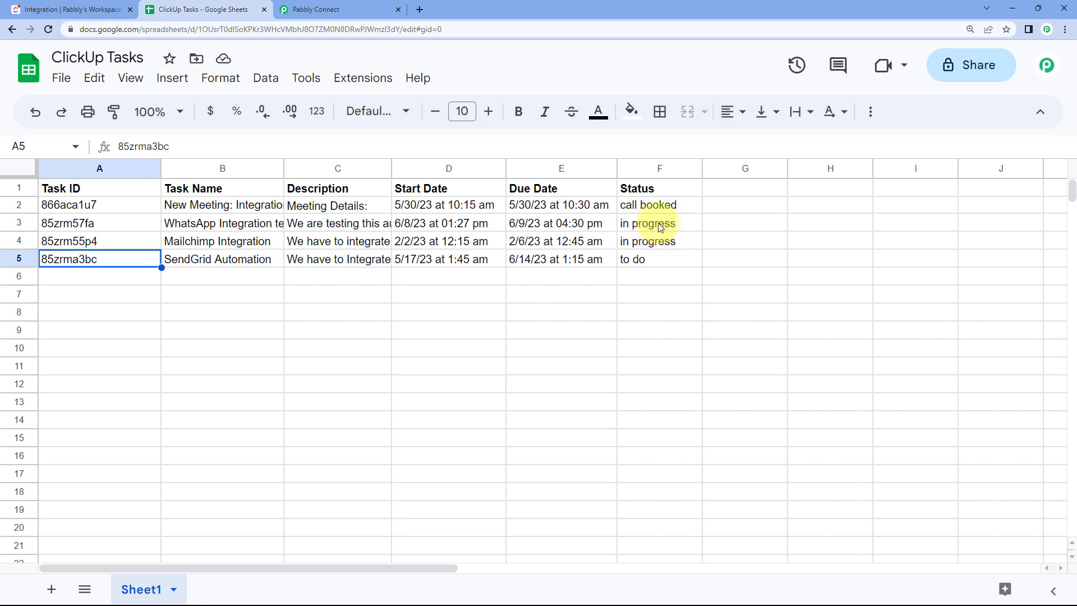
{"action": "left_click", "coordinate": [85, 7]}
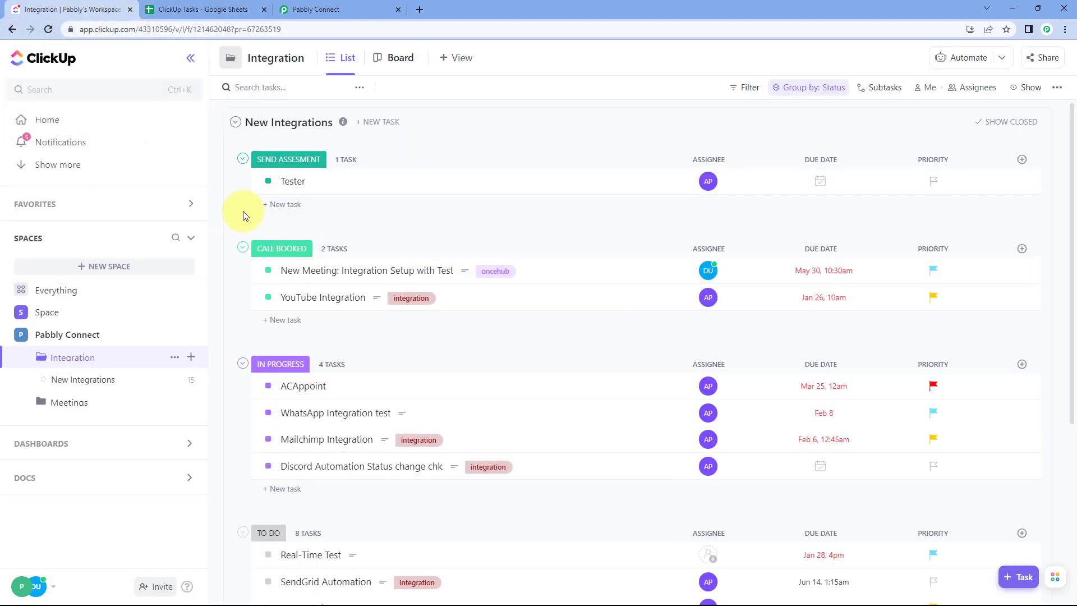
{"action": "left_click", "coordinate": [359, 7]}
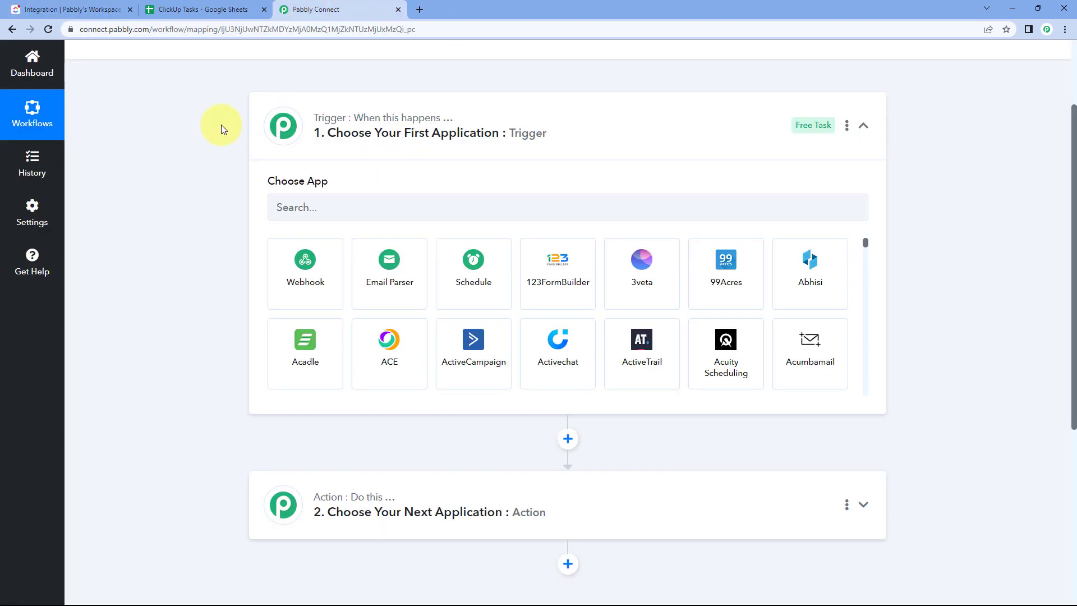
Search for ClickUp in the trigger step and choose it as the trigger application.
{"action": "left_click", "coordinate": [310, 205]}
{"action": "type", "text": "C"}
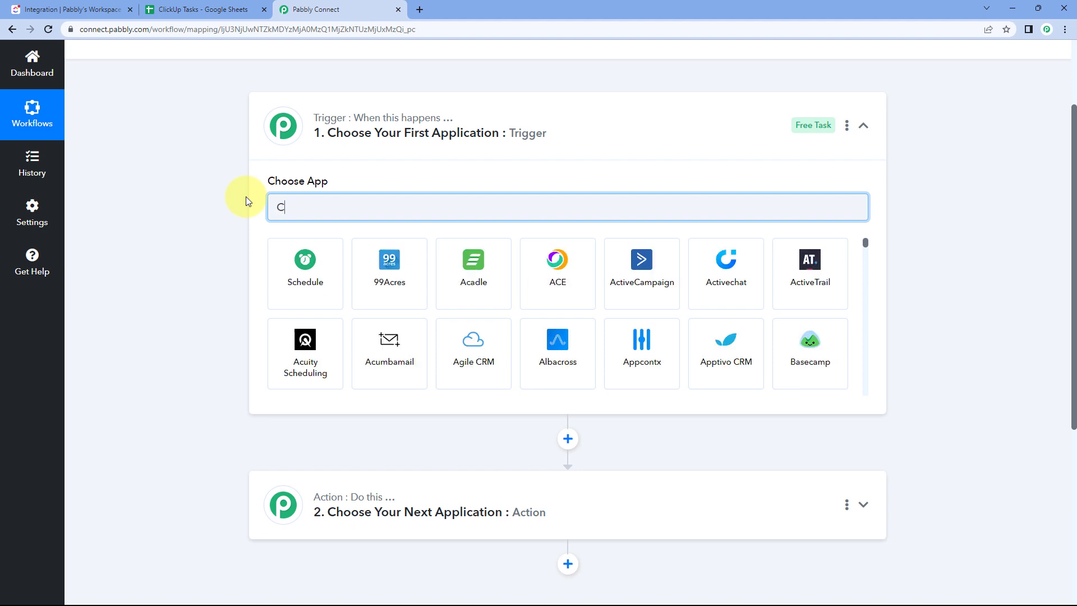
{"action": "key", "text": "BackSpace"}
{"action": "type", "text": "ClickUp"}
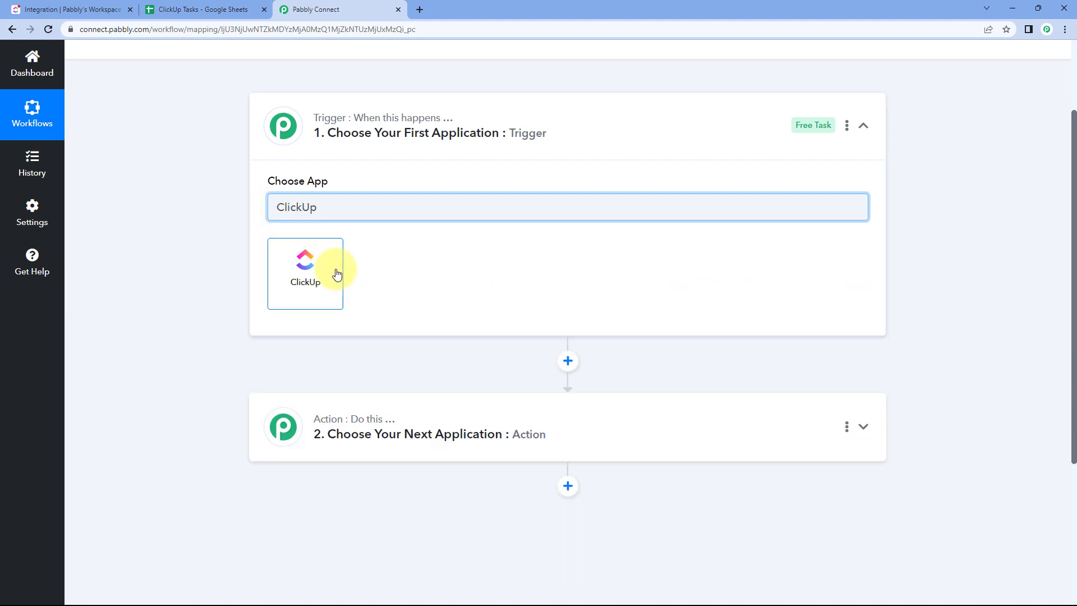
{"action": "left_click", "coordinate": [336, 273]}
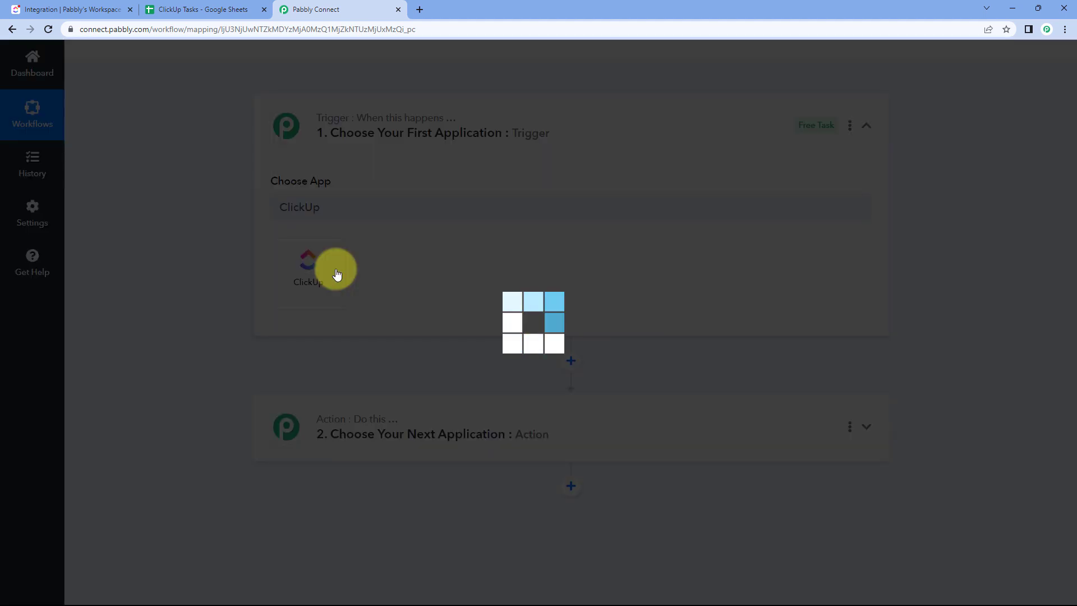
{"action": "scroll", "coordinate": [338, 275], "scroll_direction": "up", "scroll_amount": 2}
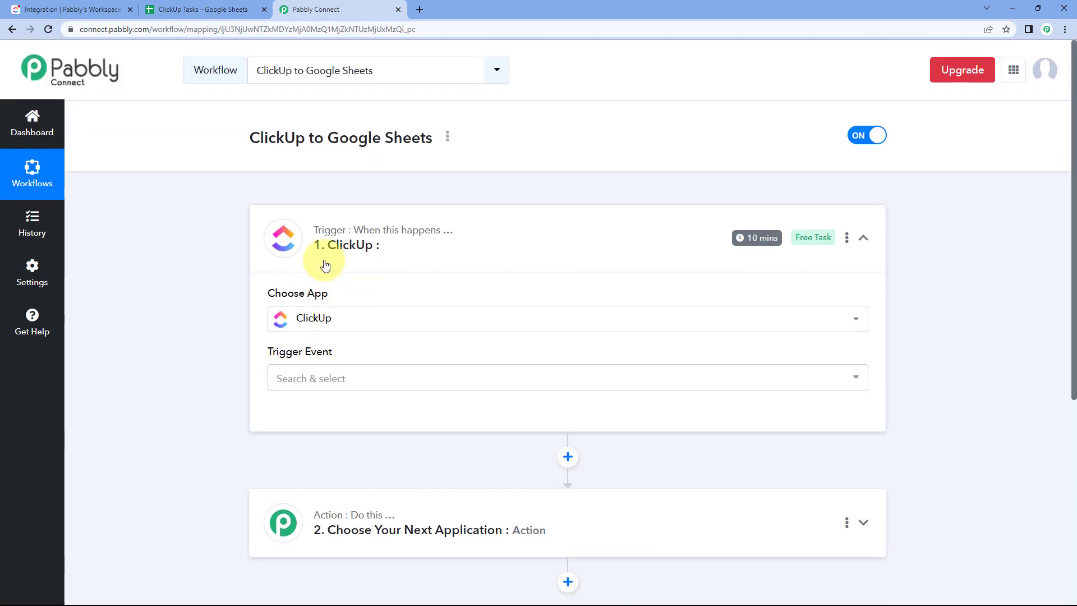
{"action": "scroll", "coordinate": [229, 302], "scroll_direction": "down", "scroll_amount": 2}
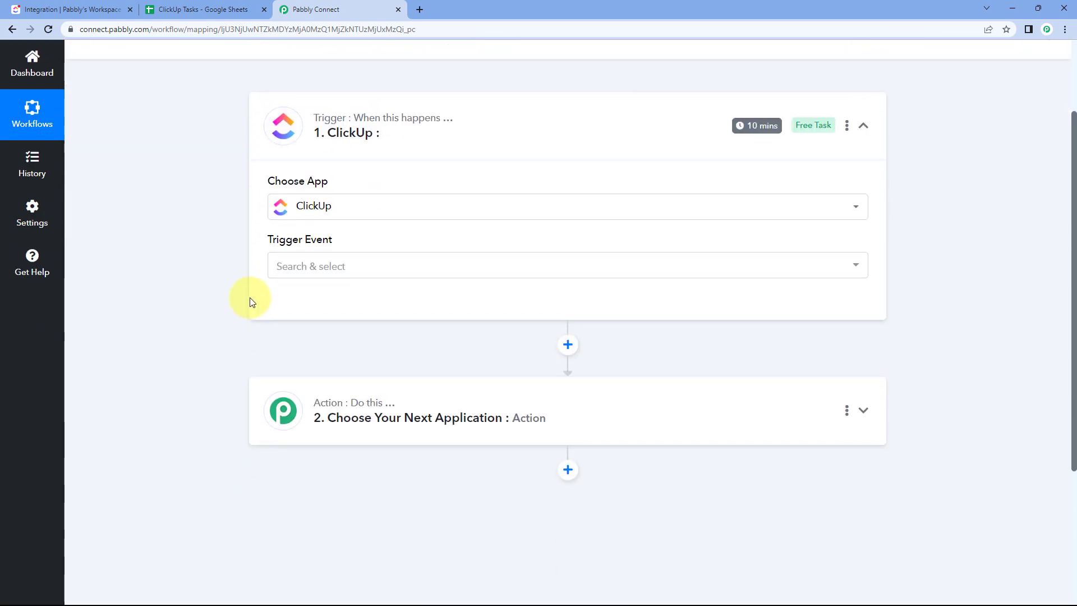
Set the ClickUp trigger event to Task Updated.
{"action": "left_click", "coordinate": [338, 267]}
{"action": "scroll", "coordinate": [224, 271], "scroll_direction": "down", "scroll_amount": 2}
{"action": "scroll", "coordinate": [353, 264], "scroll_direction": "down", "scroll_amount": 3}
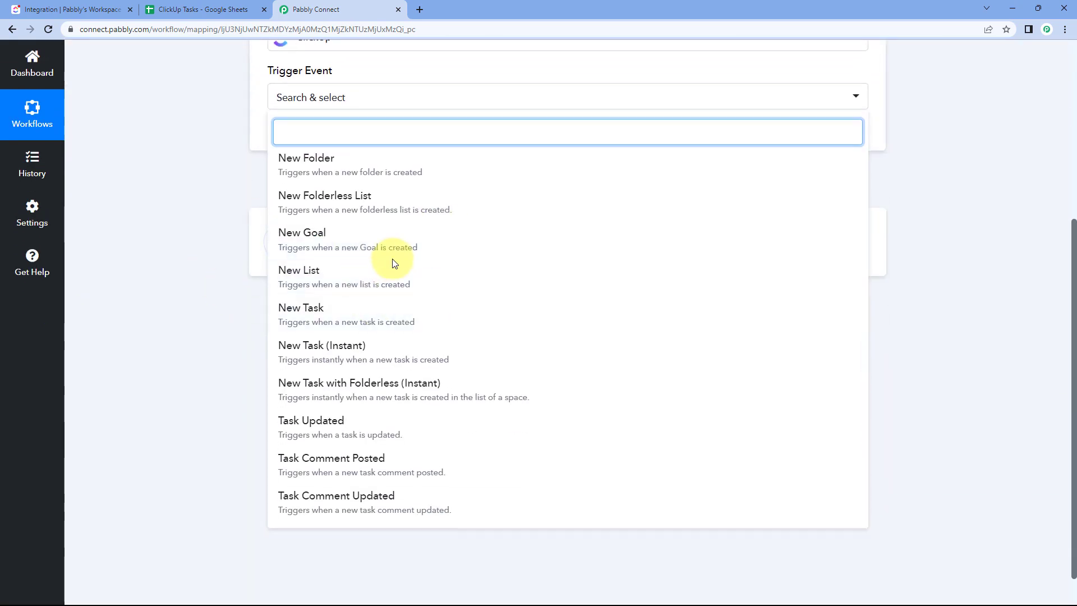
{"action": "left_click", "coordinate": [342, 384]}
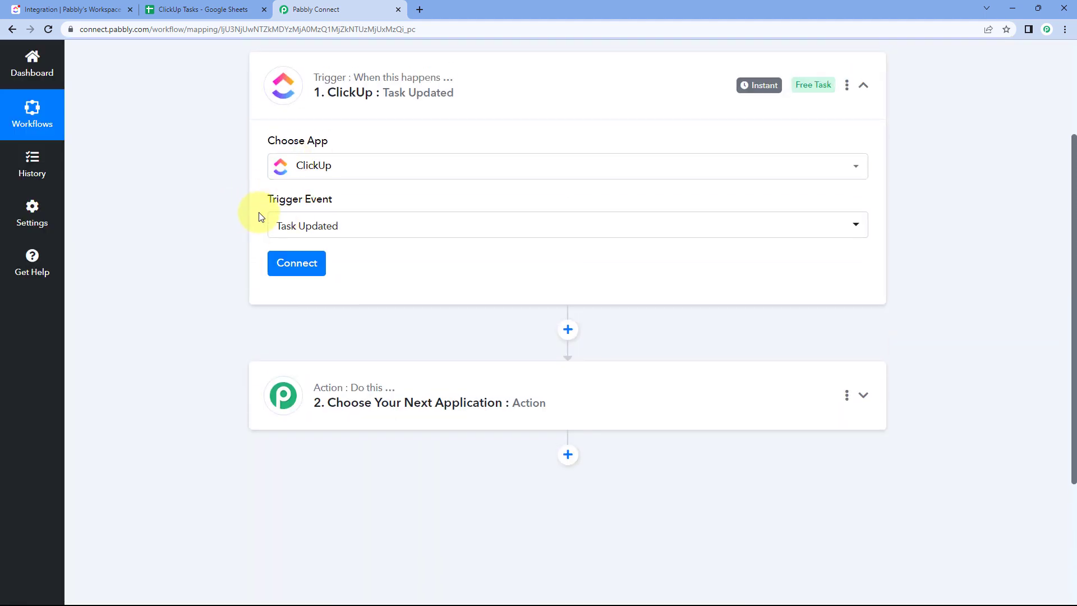
Start a new ClickUp connection for the trigger and copy the API token from the Apps settings in ClickUp.
{"action": "left_click", "coordinate": [303, 263]}
{"action": "left_click", "coordinate": [498, 178]}
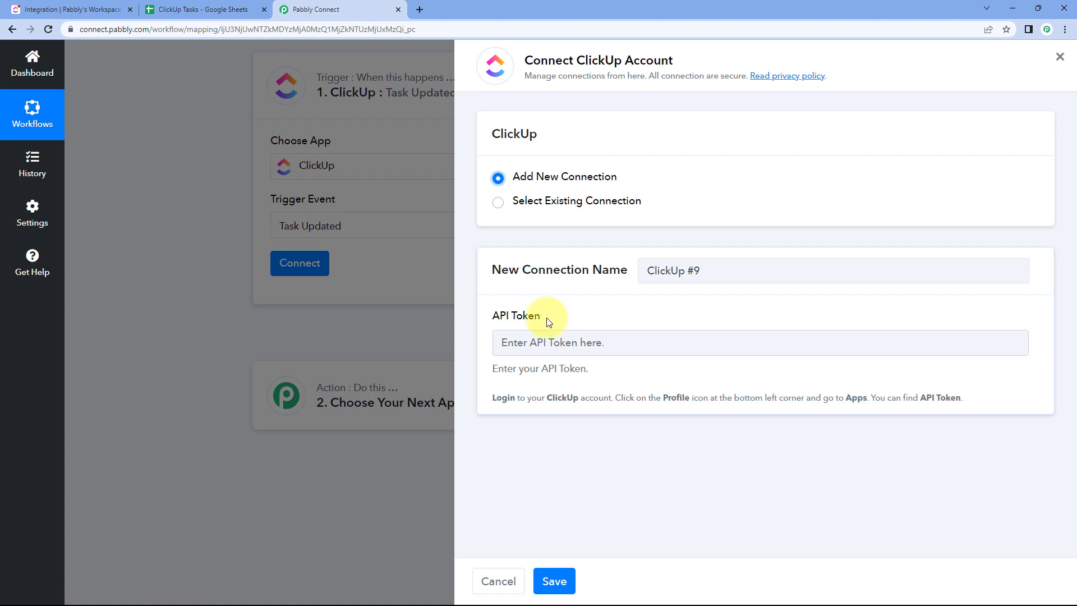
{"action": "left_click", "coordinate": [112, 3]}
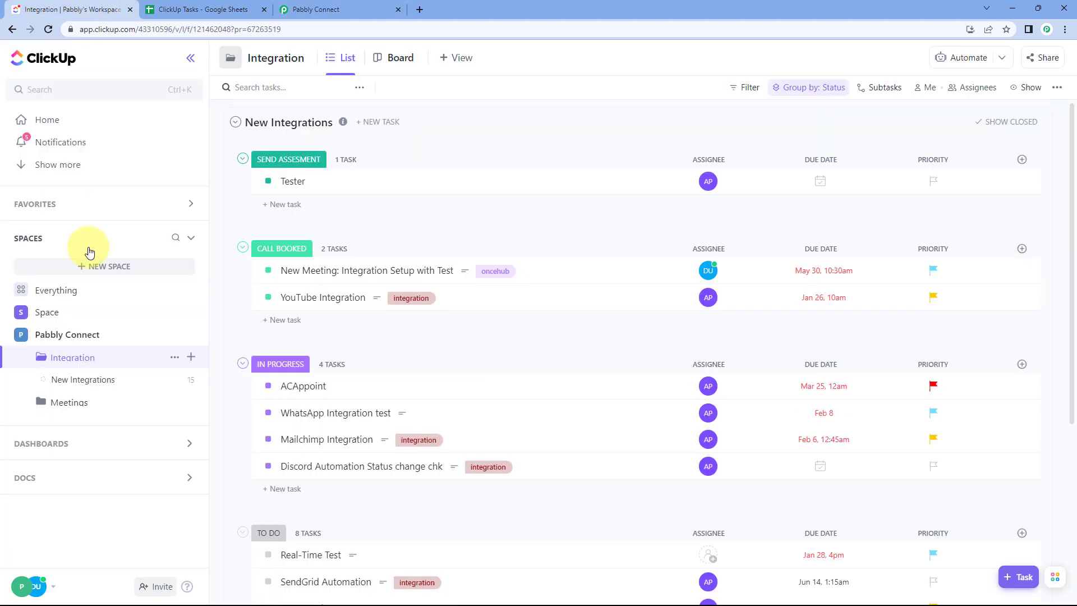
{"action": "left_click", "coordinate": [45, 589]}
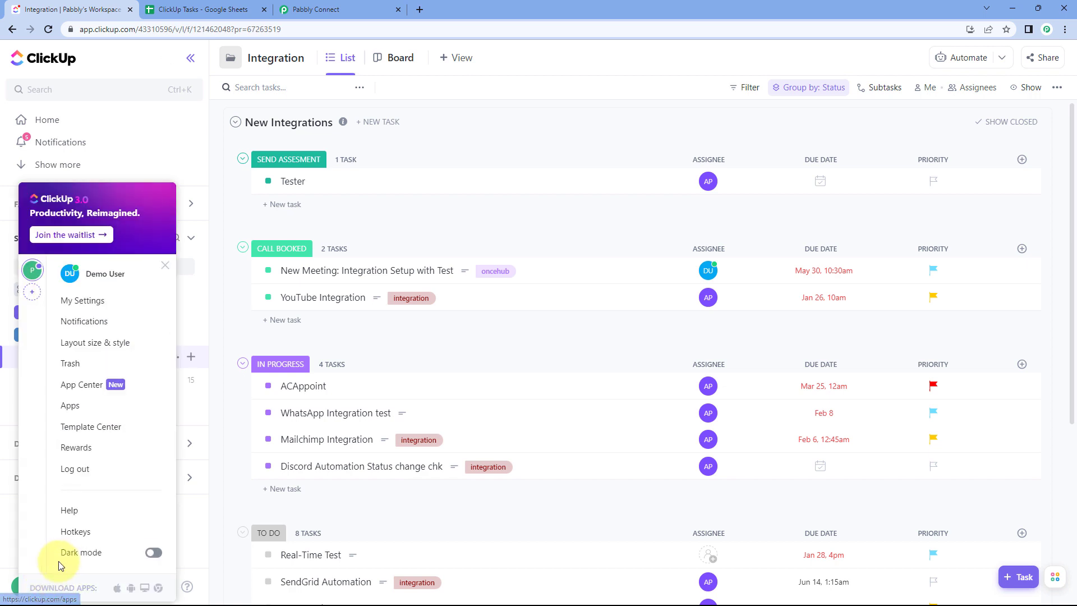
{"action": "left_click", "coordinate": [83, 410]}
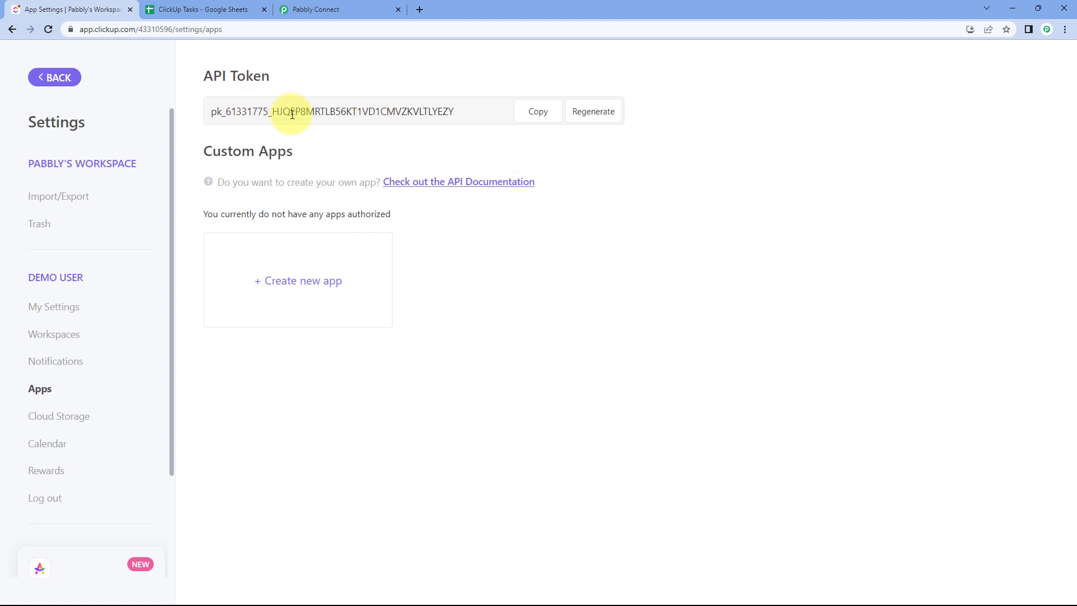
{"action": "left_click", "coordinate": [532, 117]}
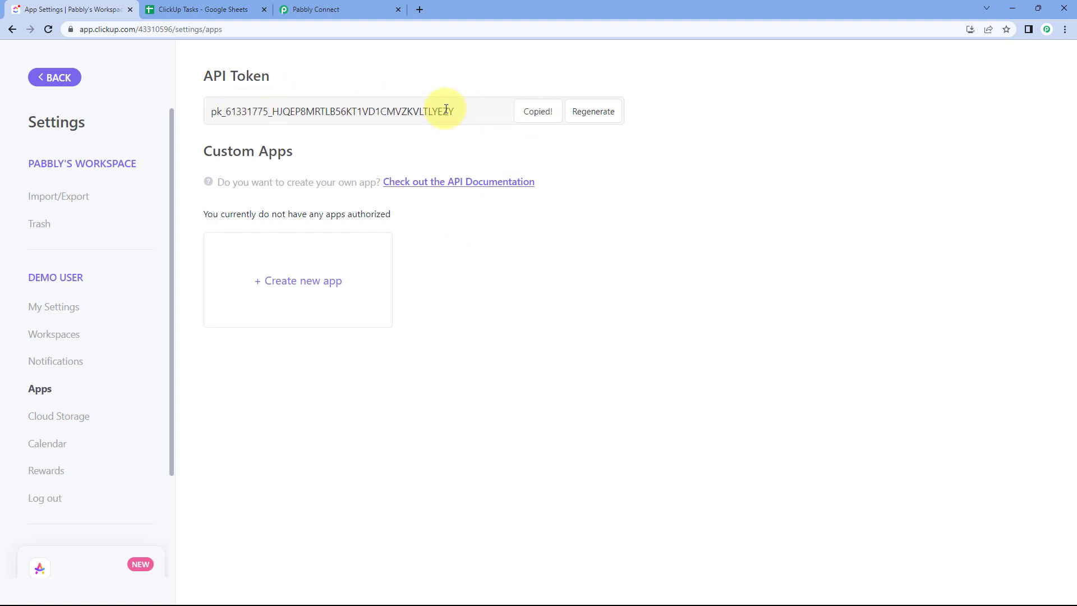
Paste the API token into the new ClickUp connection in Pabbly Connect and save the connection.
{"action": "left_click", "coordinate": [311, 9]}
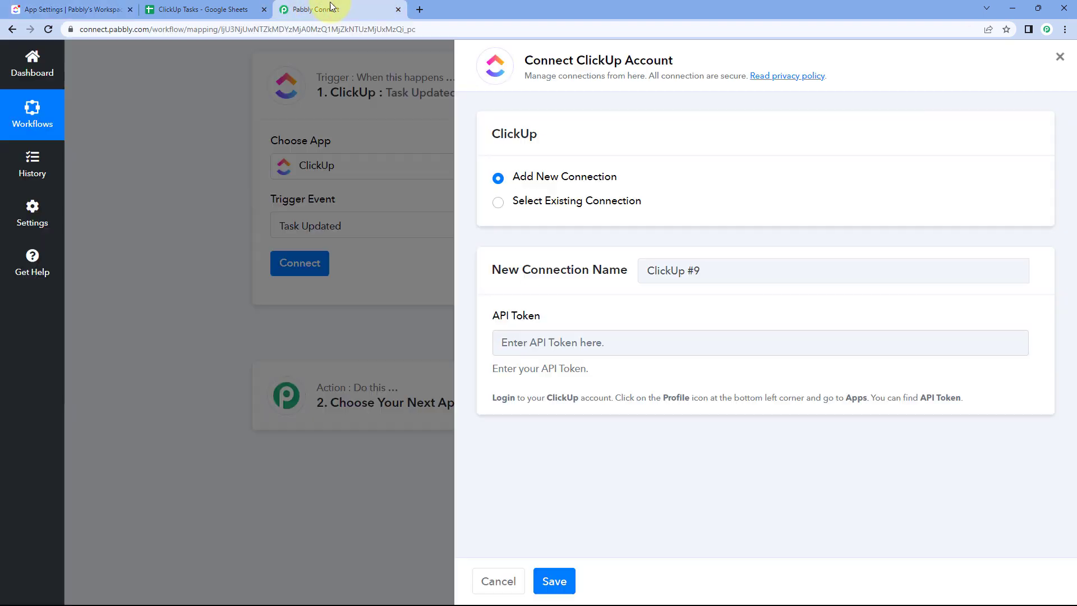
{"action": "right_click", "coordinate": [543, 339]}
{"action": "left_click", "coordinate": [567, 432]}
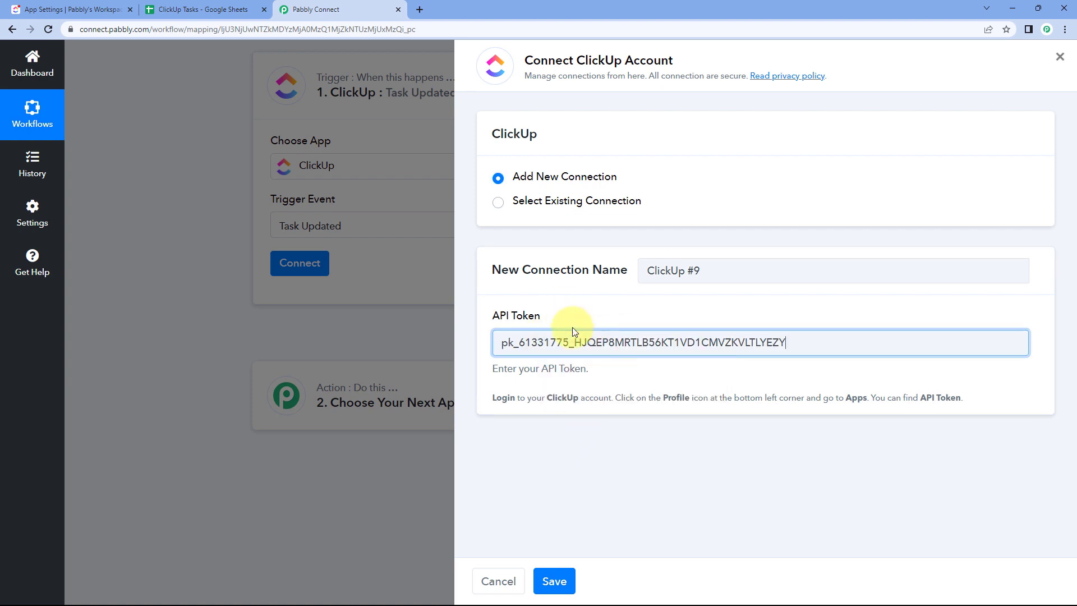
{"action": "left_click", "coordinate": [554, 581]}
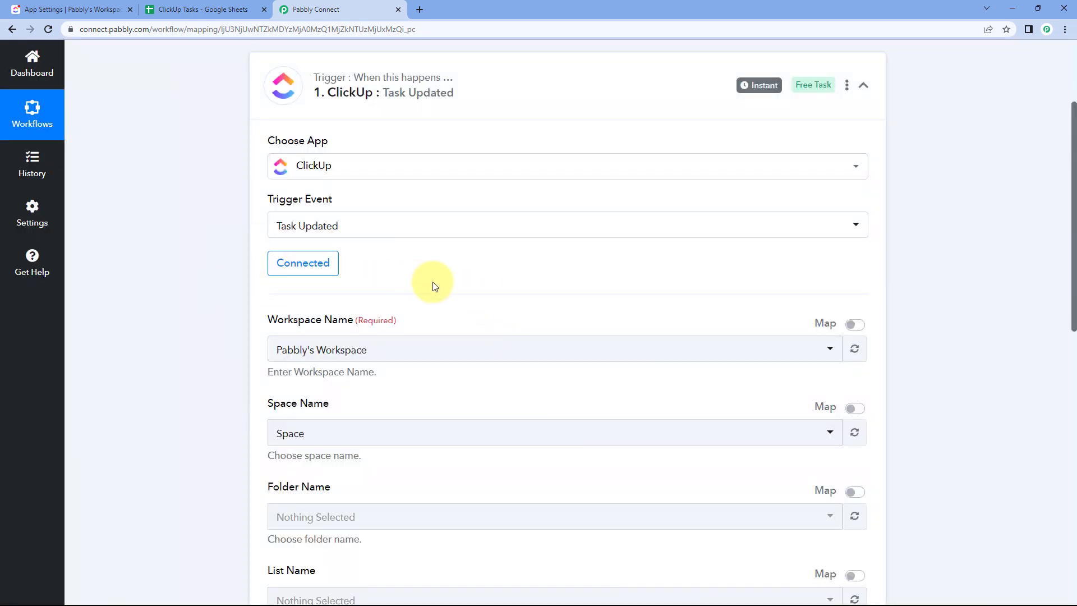
Compare the trigger's Workspace Name choices with the workspace in ClickUp, leaving the ClickUp settings, and keep Pabbly's Workspace selected.
{"action": "scroll", "coordinate": [432, 286], "scroll_direction": "down", "scroll_amount": 2}
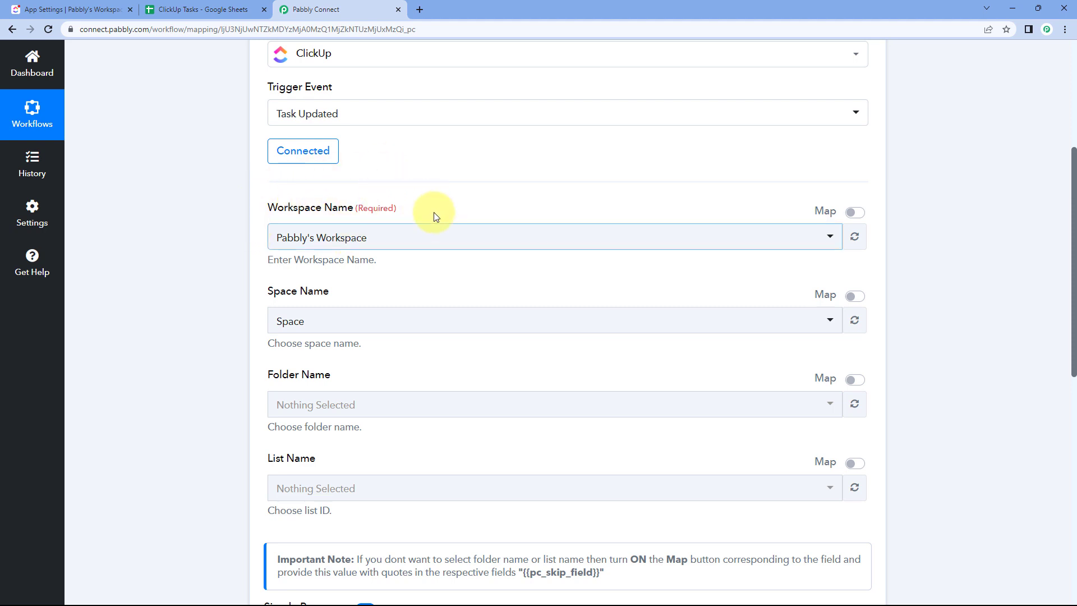
{"action": "left_click", "coordinate": [393, 242]}
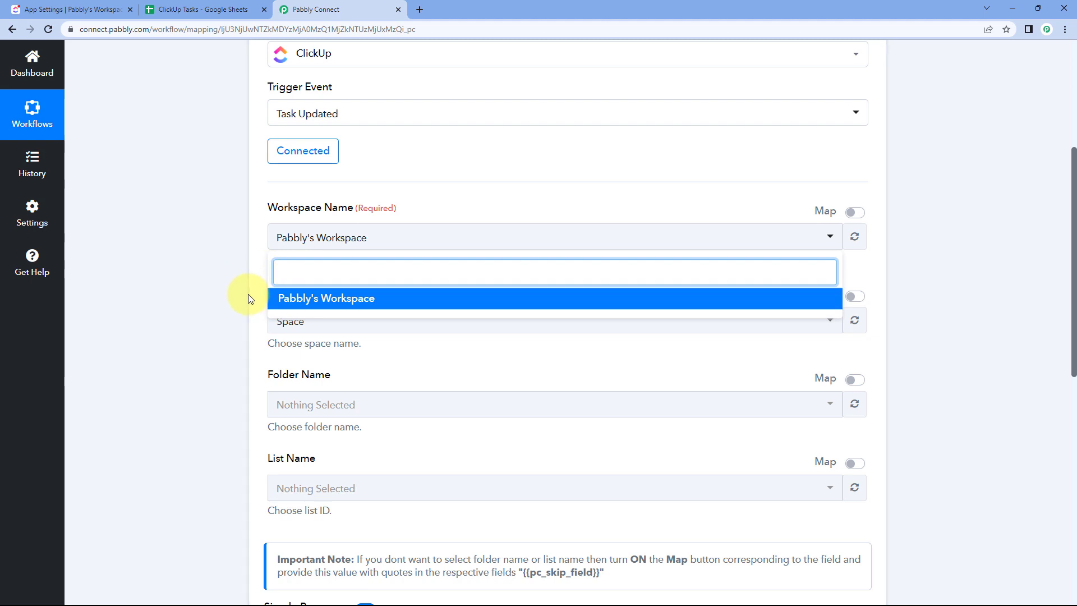
{"action": "left_click", "coordinate": [103, 10]}
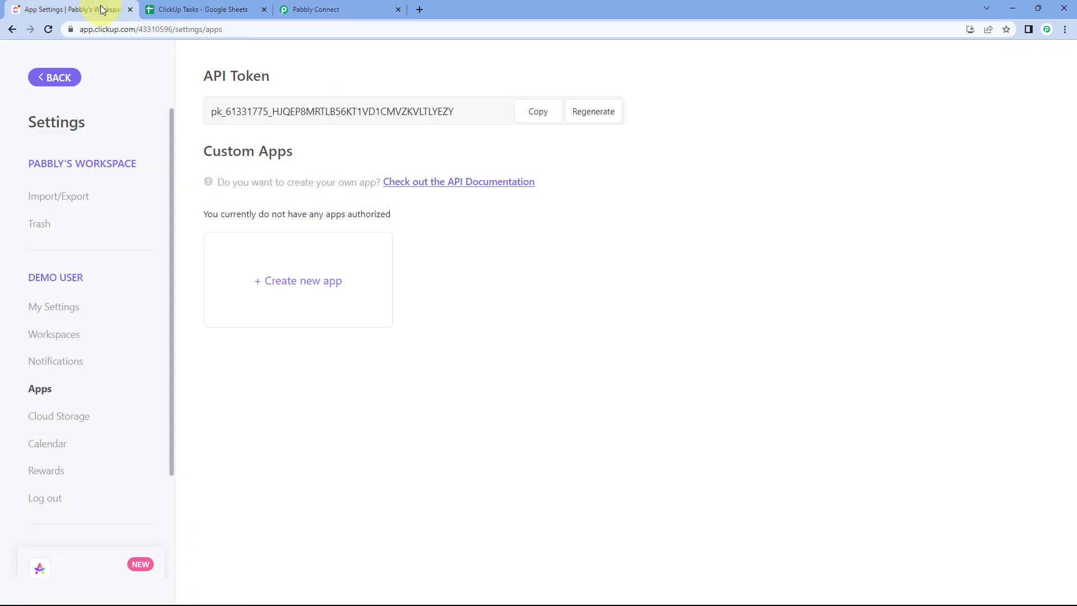
{"action": "left_click", "coordinate": [55, 77]}
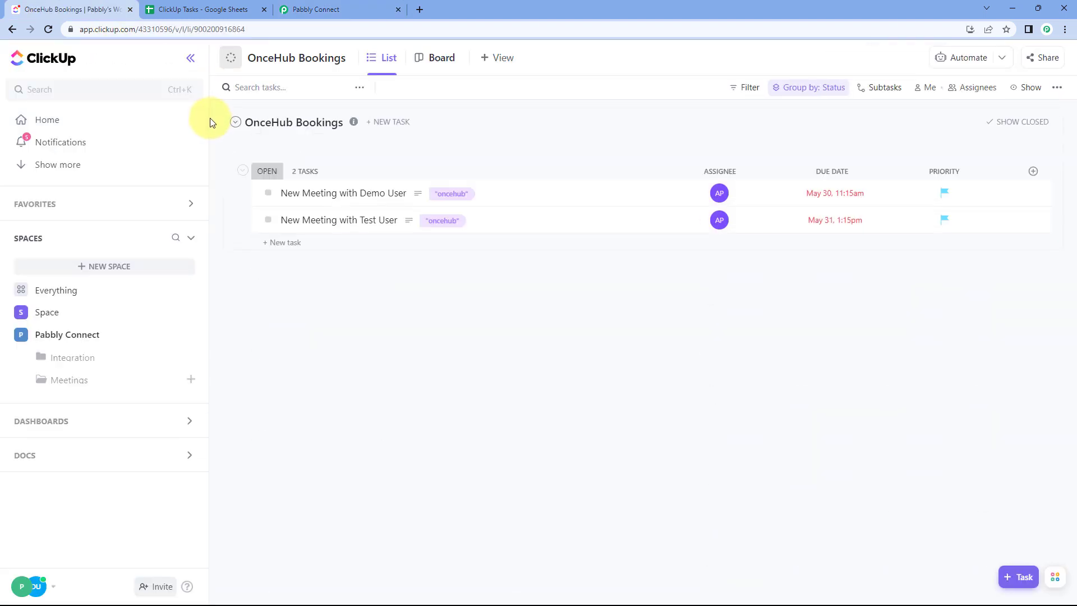
{"action": "left_click", "coordinate": [360, 11]}
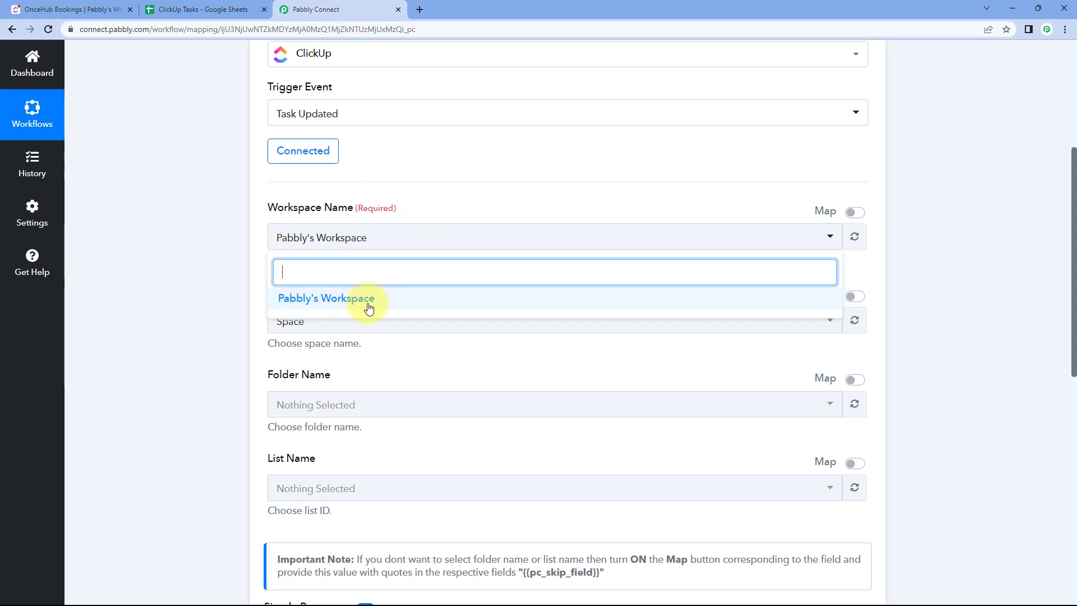
{"action": "left_click", "coordinate": [259, 270]}
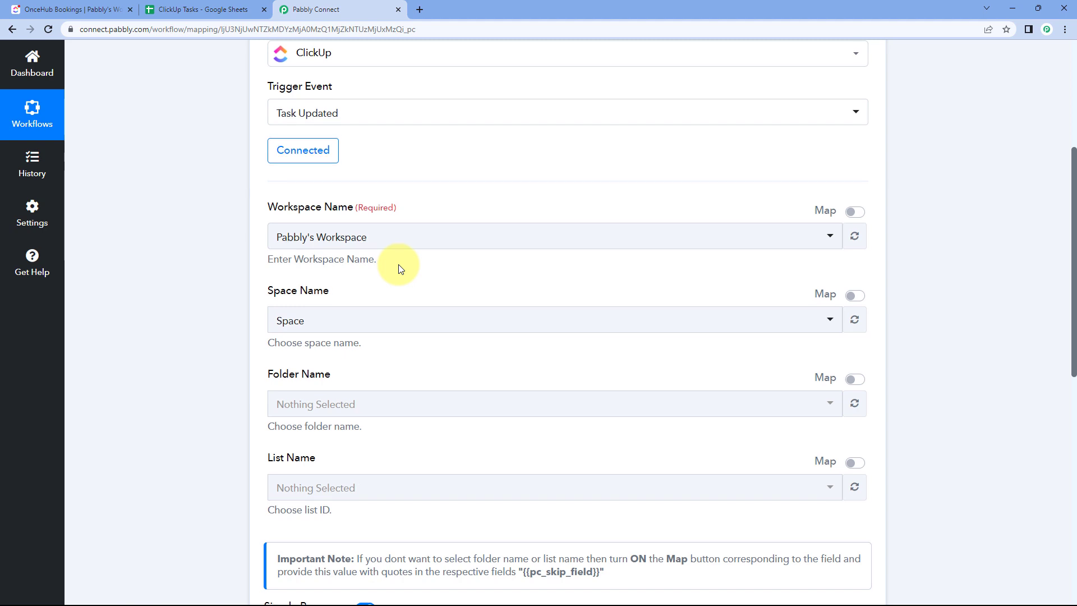
Check the spaces in ClickUp and set the trigger's Space Name to Pabbly Connect.
{"action": "scroll", "coordinate": [399, 267], "scroll_direction": "down", "scroll_amount": 2}
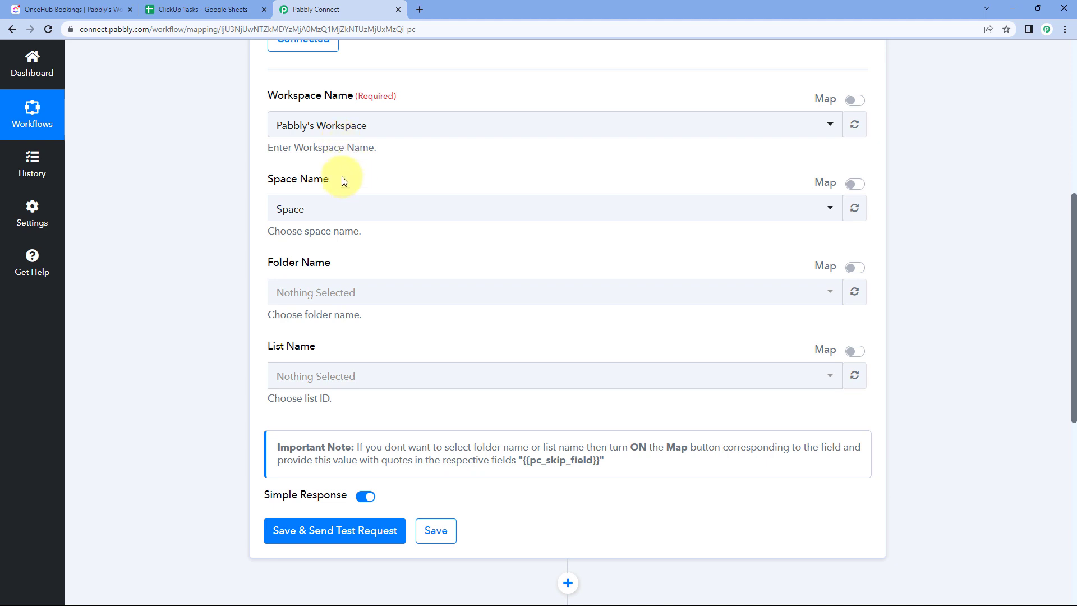
{"action": "left_click", "coordinate": [125, 2]}
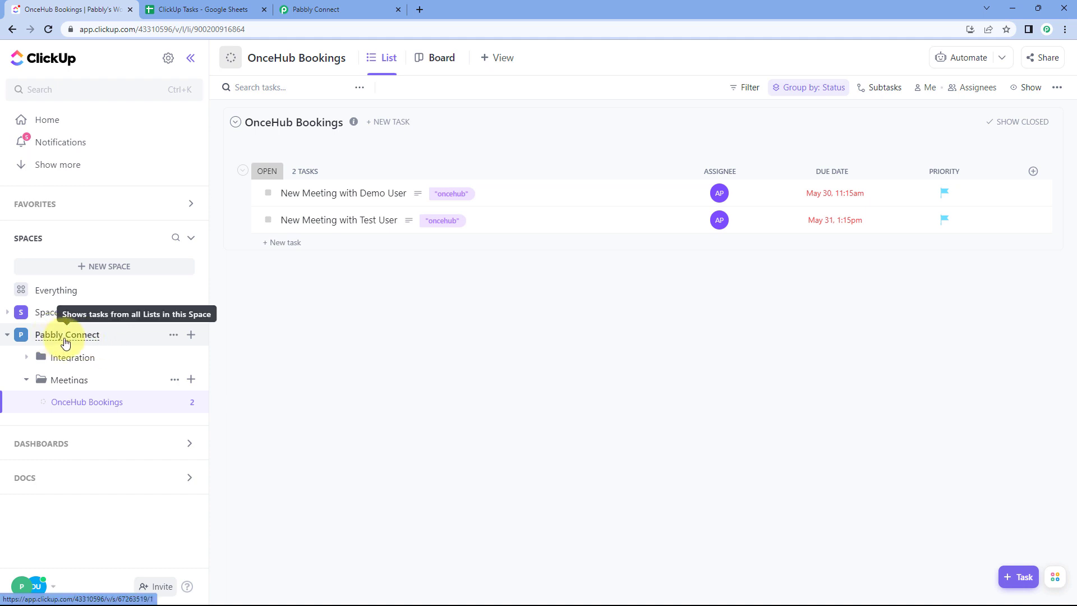
{"action": "left_click", "coordinate": [325, 9]}
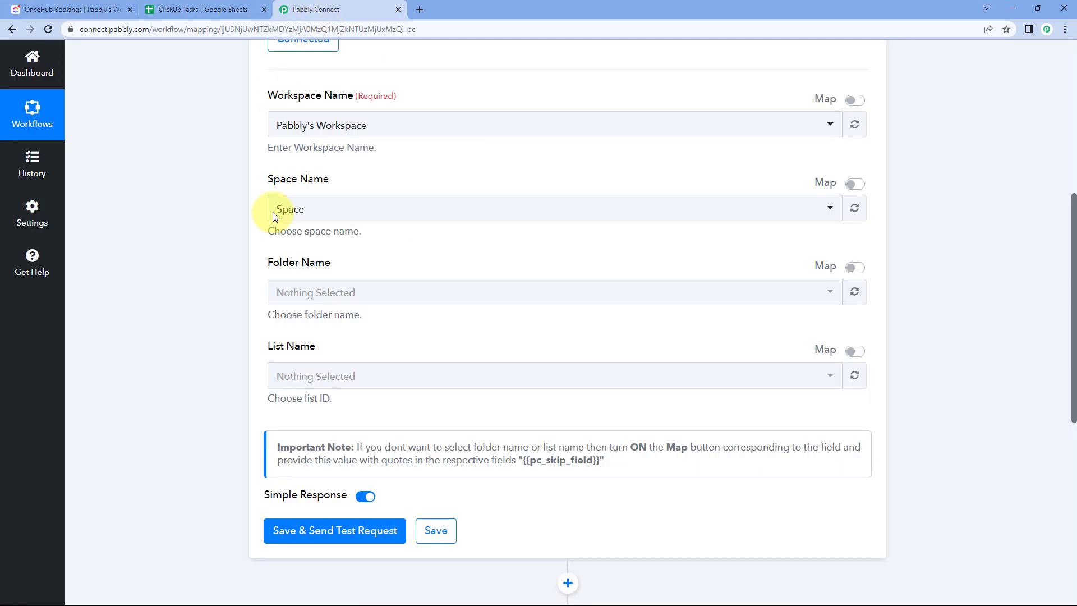
{"action": "left_click", "coordinate": [336, 215]}
{"action": "left_click", "coordinate": [307, 293]}
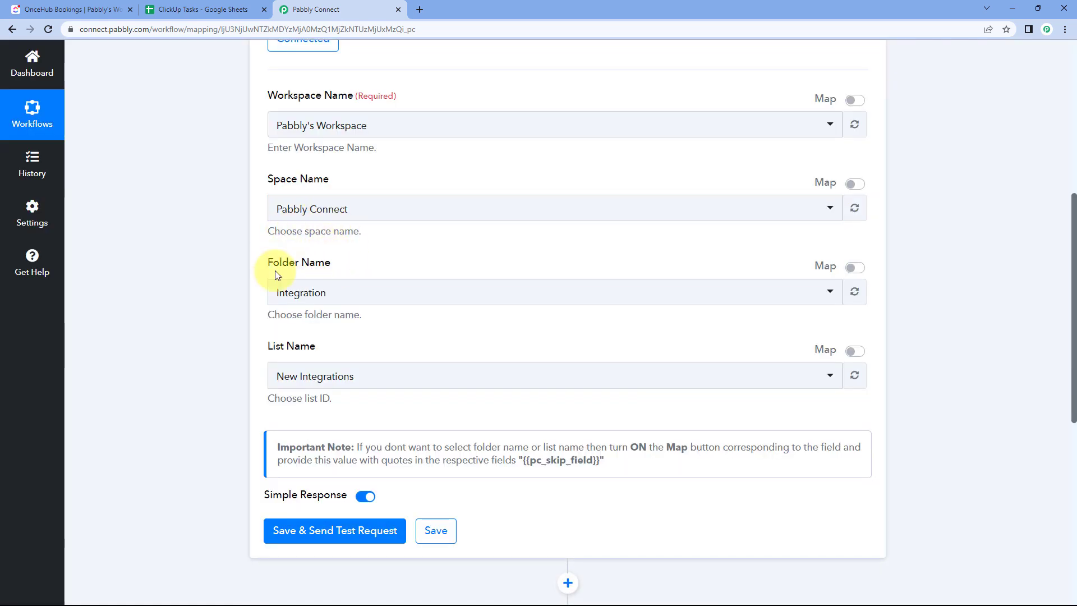
Open the Integration folder in ClickUp and compare it with the trigger's Folder Name choices in Pabbly Connect.
{"action": "left_click", "coordinate": [90, 4]}
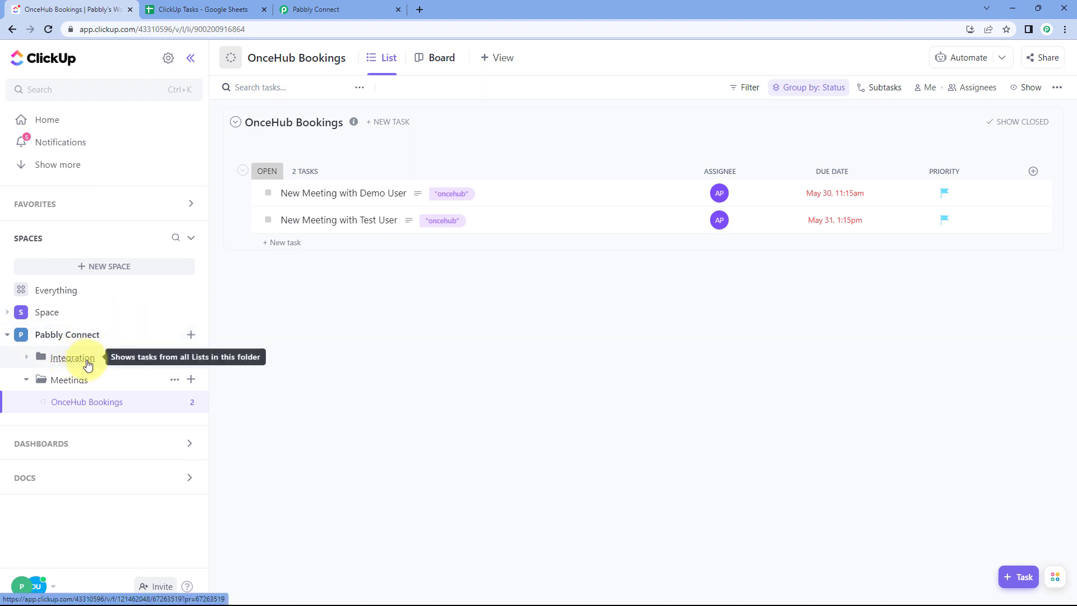
{"action": "left_click", "coordinate": [316, 10]}
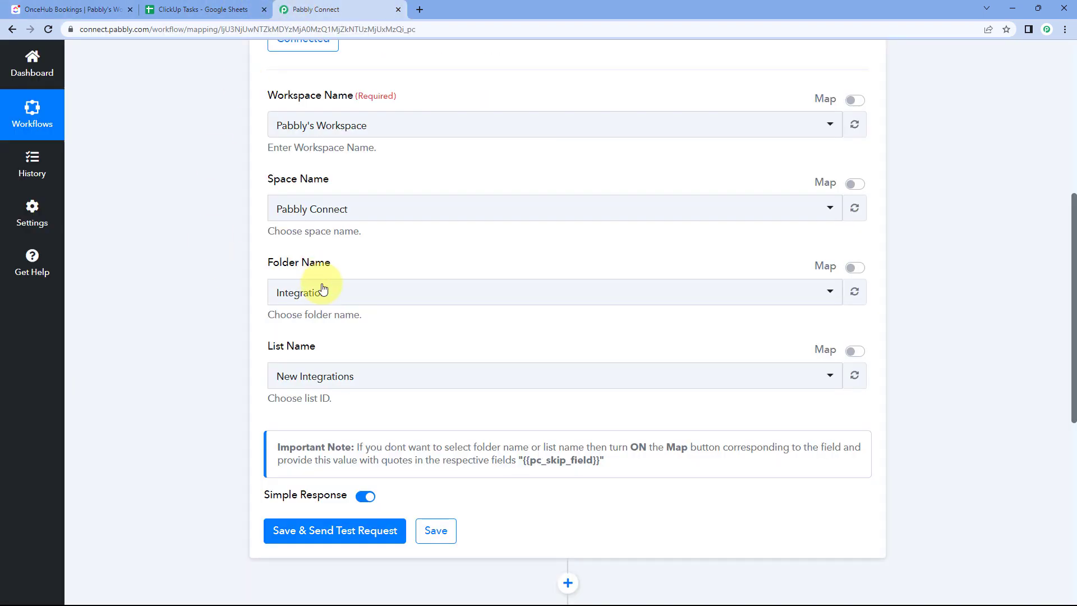
{"action": "left_click", "coordinate": [98, 10]}
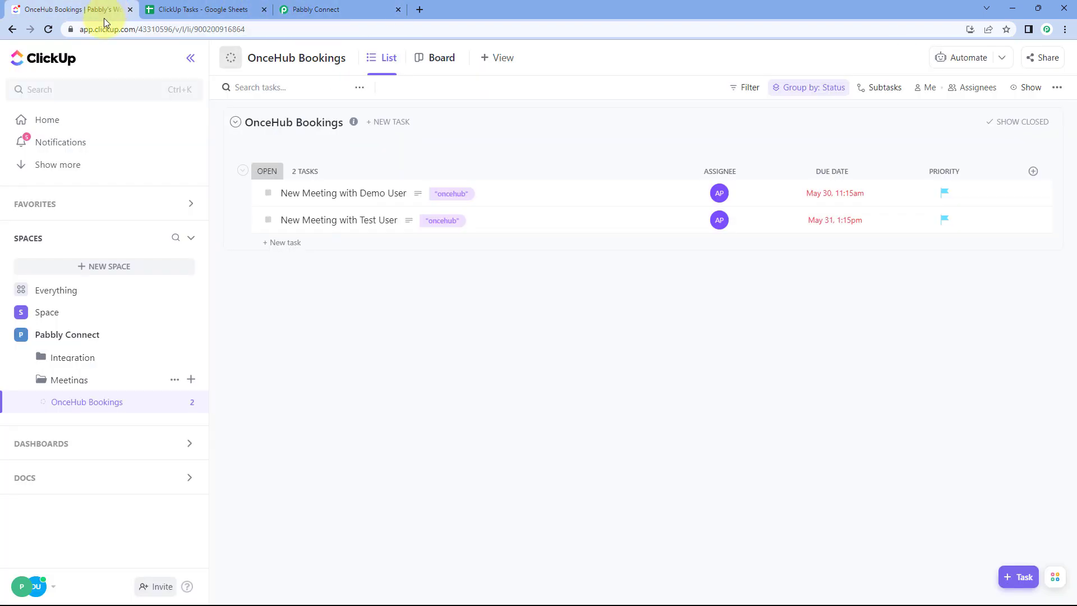
{"action": "left_click", "coordinate": [26, 357]}
{"action": "left_click", "coordinate": [79, 361]}
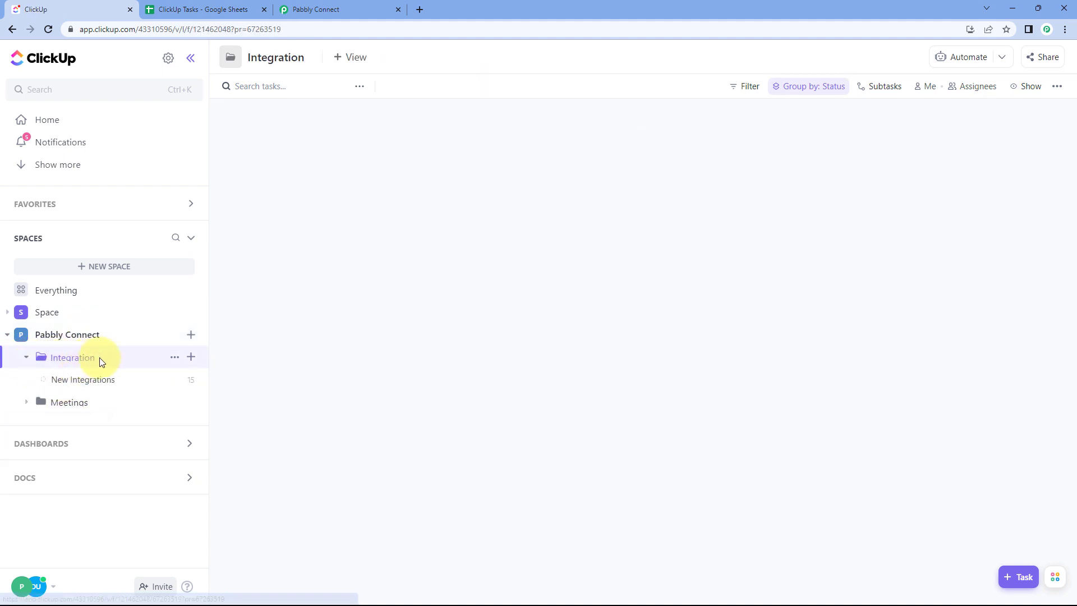
{"action": "left_click", "coordinate": [363, 7]}
{"action": "left_click", "coordinate": [356, 295]}
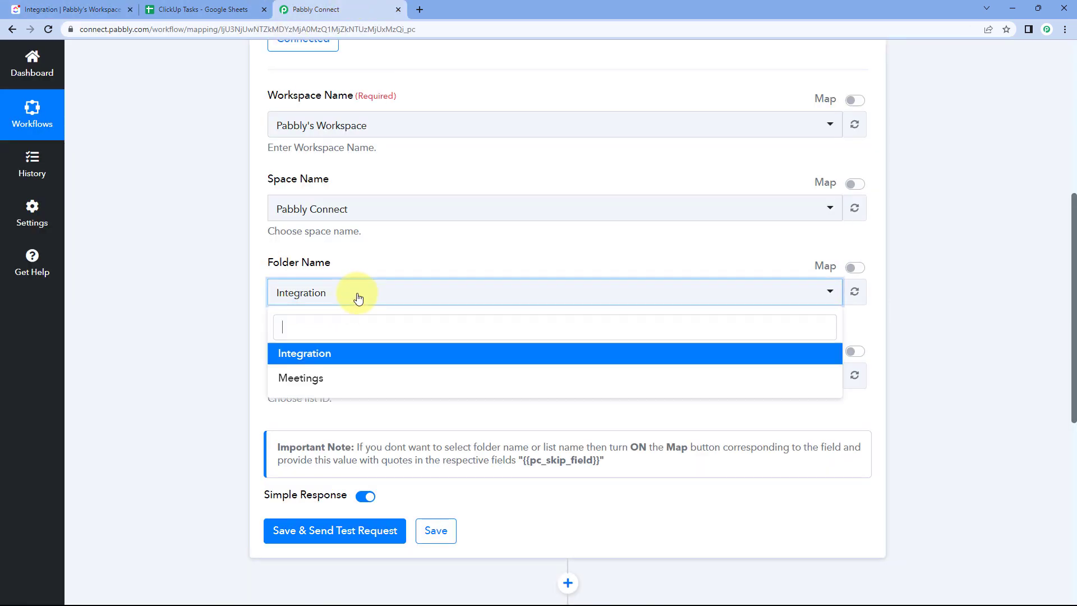
{"action": "left_click", "coordinate": [255, 306]}
Open the New Integrations list in ClickUp and choose that list as the trigger's List Name in Pabbly Connect.
{"action": "scroll", "coordinate": [255, 306], "scroll_direction": "down", "scroll_amount": 1}
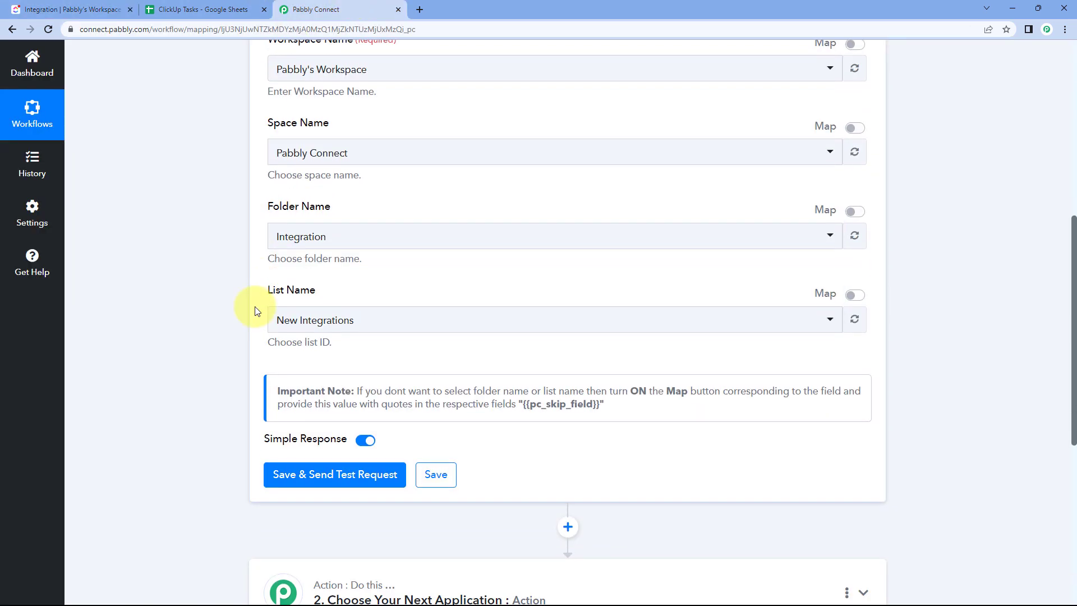
{"action": "left_click", "coordinate": [339, 319]}
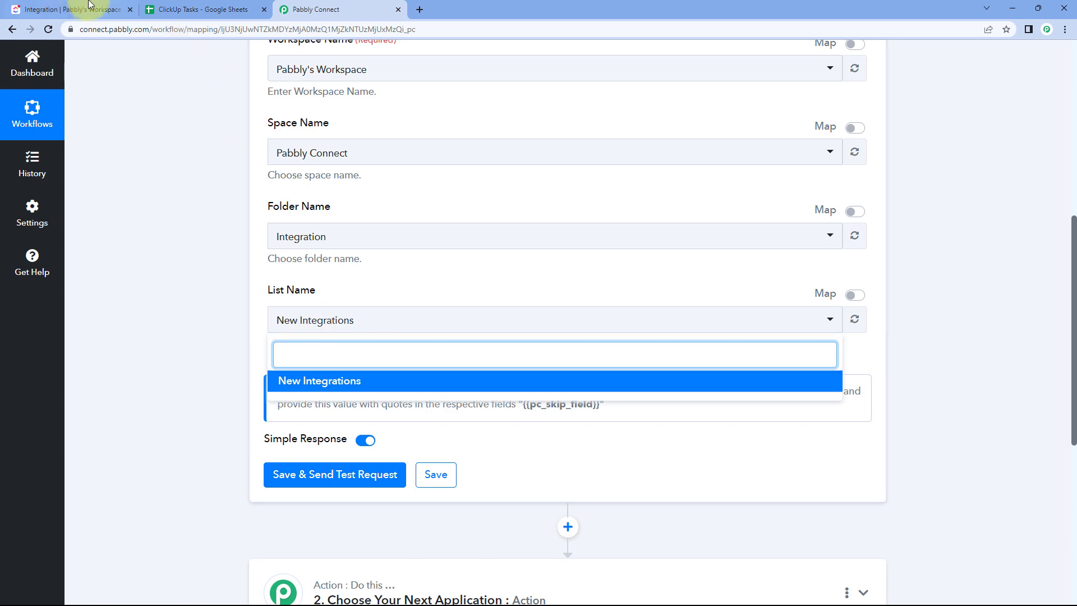
{"action": "left_click", "coordinate": [73, 9]}
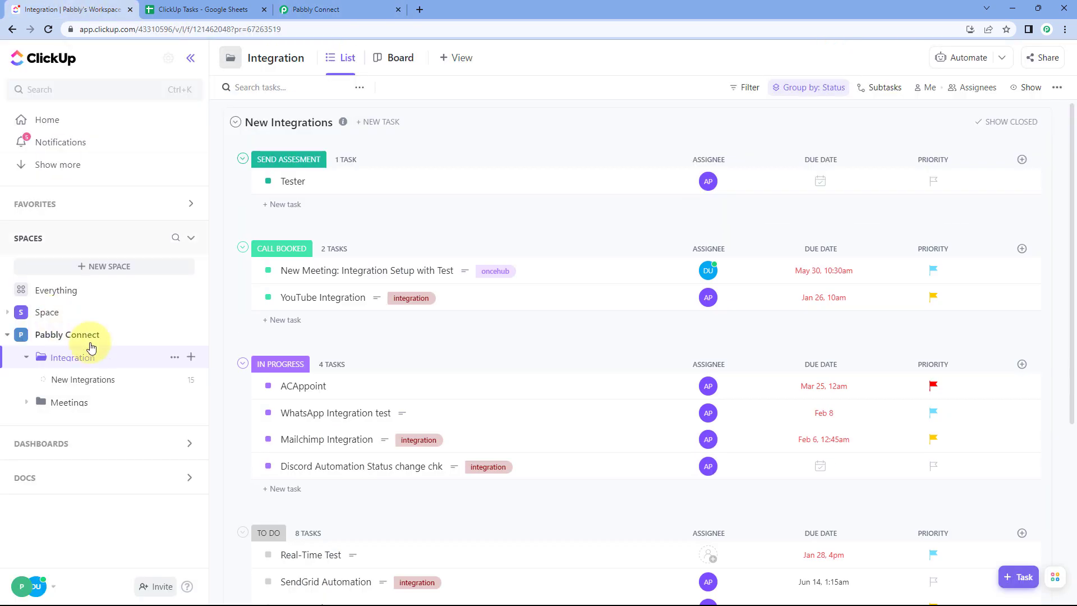
{"action": "left_click", "coordinate": [96, 380]}
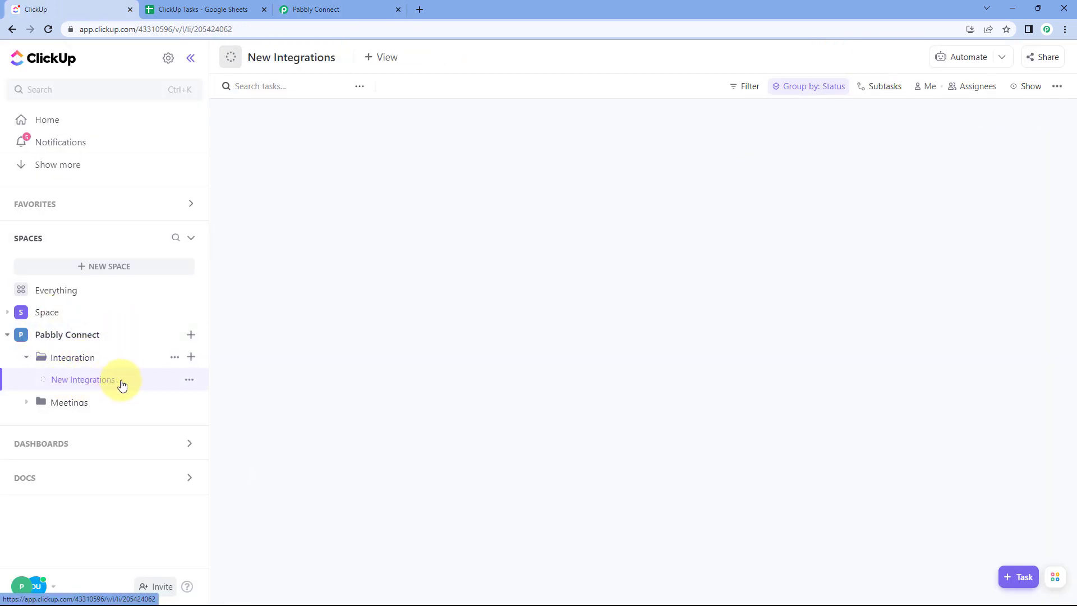
{"action": "left_click", "coordinate": [341, 9]}
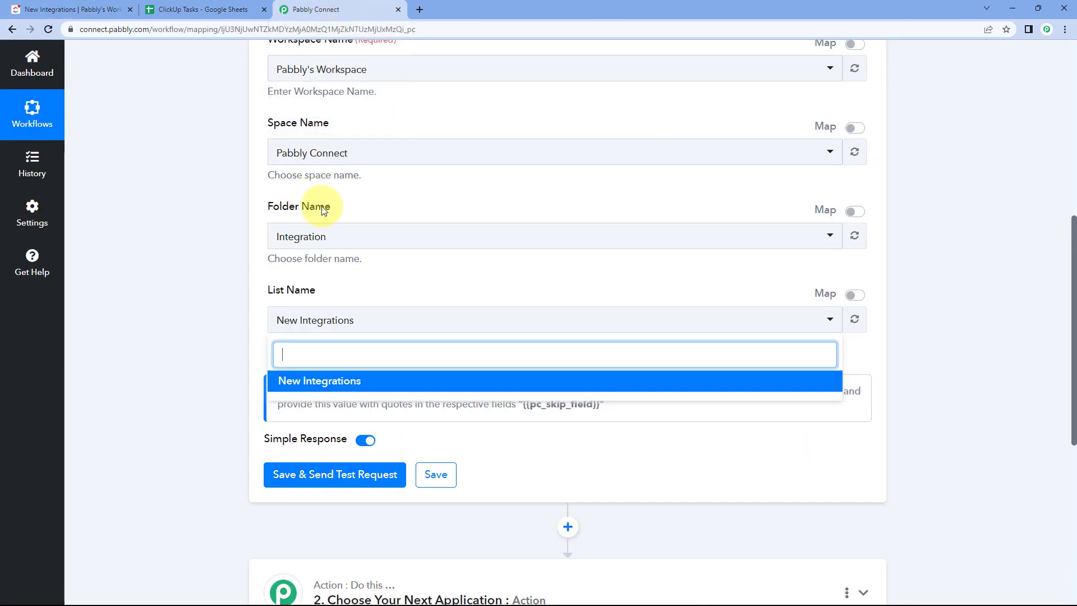
{"action": "left_click", "coordinate": [337, 381]}
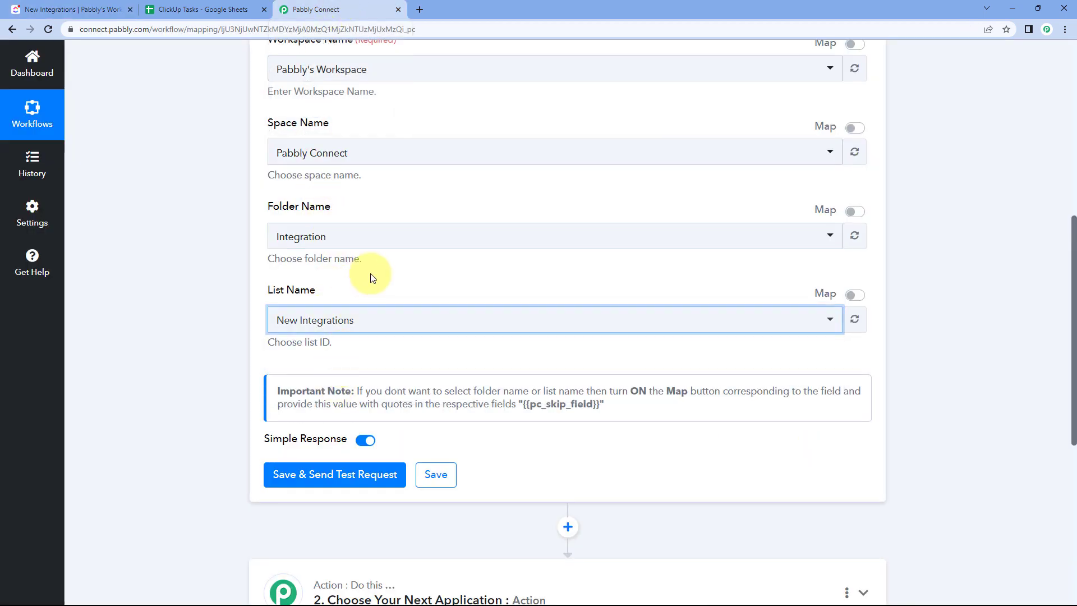
Review the note on skipping the folder and list, and view all tasks of the Pabbly Connect space in ClickUp.
{"action": "scroll", "coordinate": [371, 277], "scroll_direction": "down", "scroll_amount": 2}
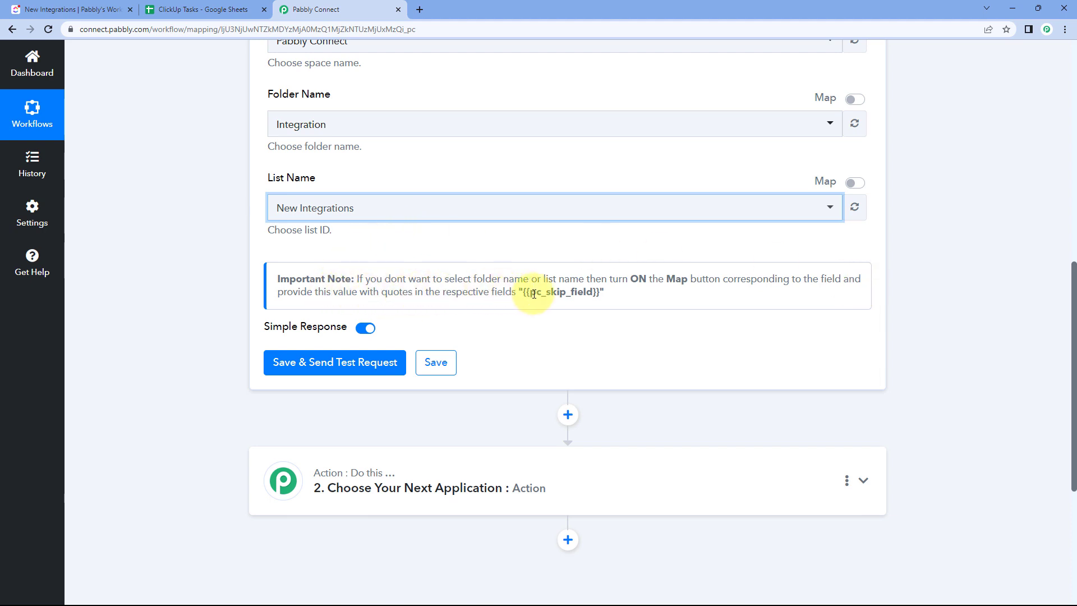
{"action": "scroll", "coordinate": [505, 235], "scroll_direction": "up", "scroll_amount": 2}
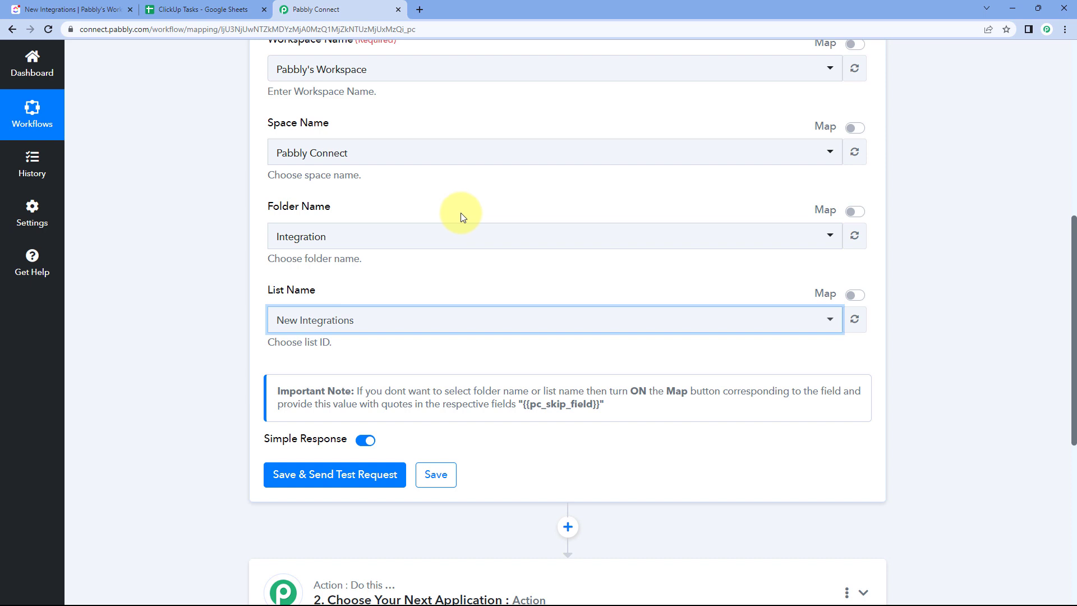
{"action": "left_click", "coordinate": [72, 7]}
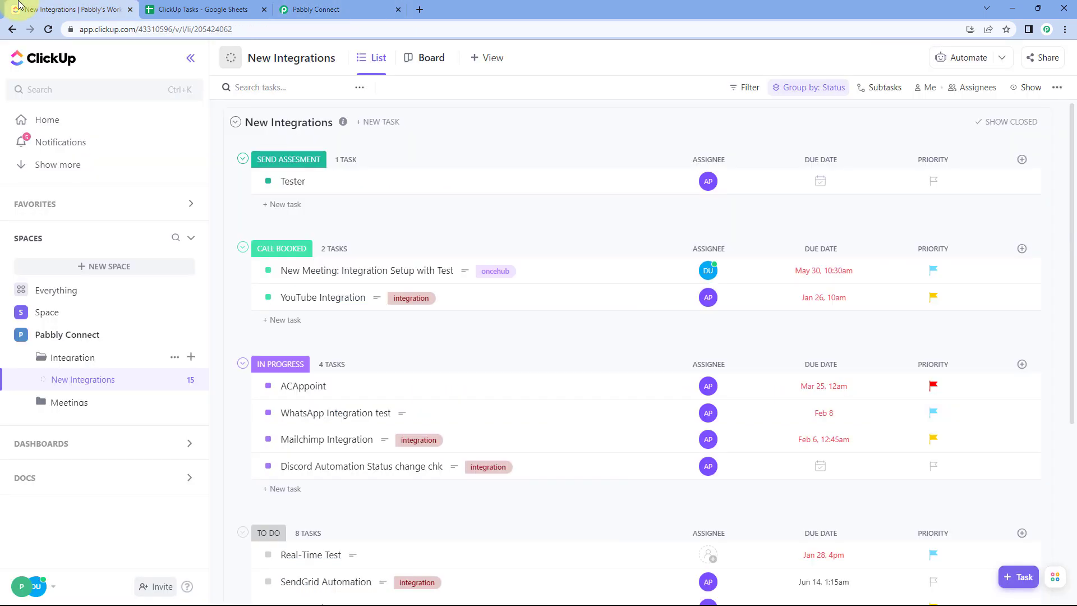
{"action": "left_click", "coordinate": [73, 339]}
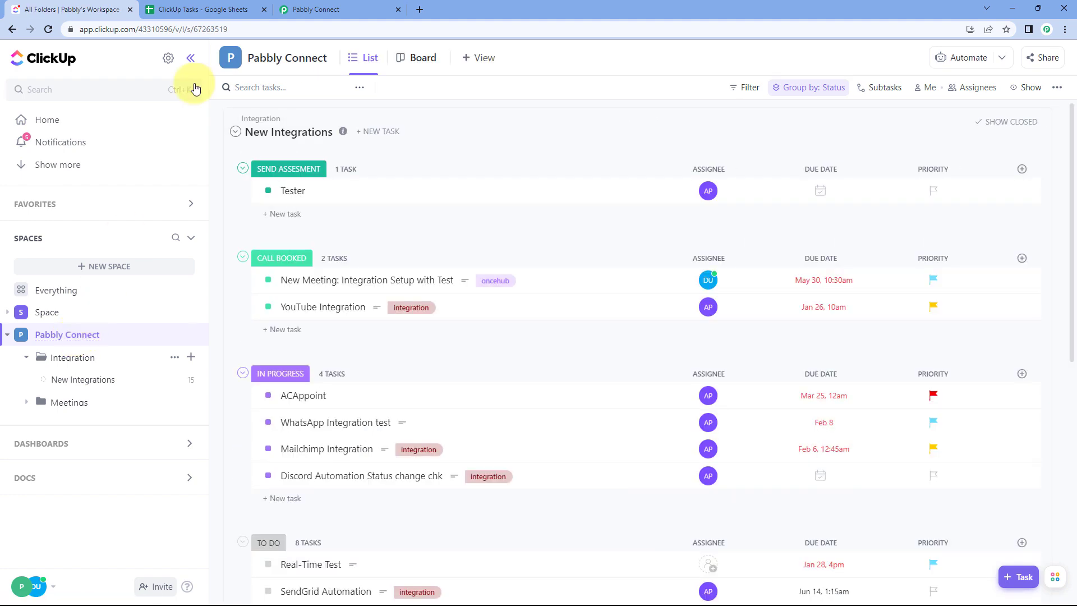
{"action": "left_click", "coordinate": [314, 7]}
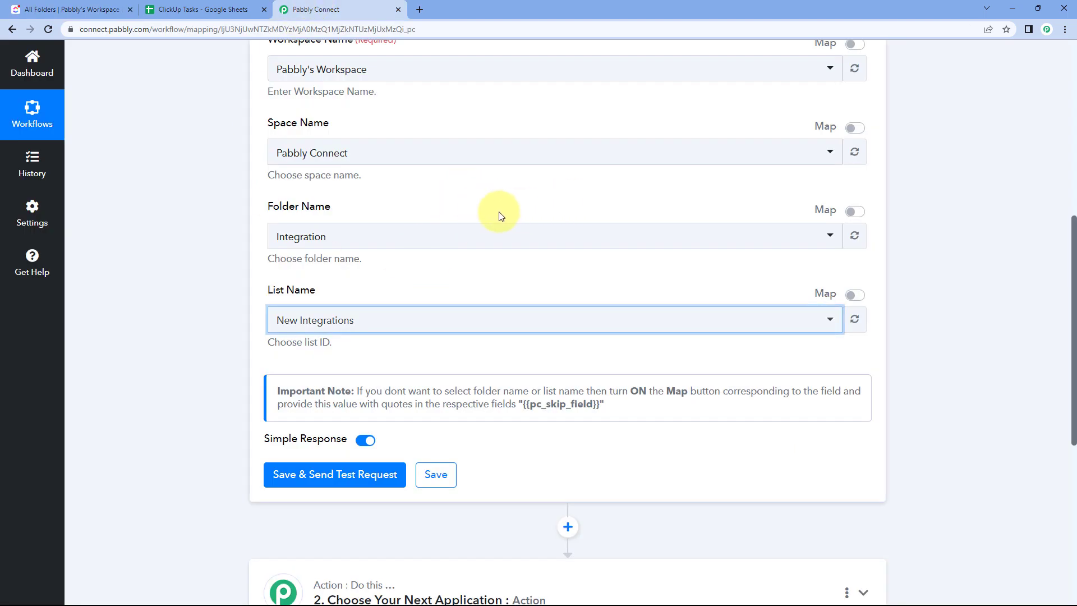
Enable mapping for the trigger's Folder Name and List Name and clear the IDs from both fields.
{"action": "left_click", "coordinate": [855, 214]}
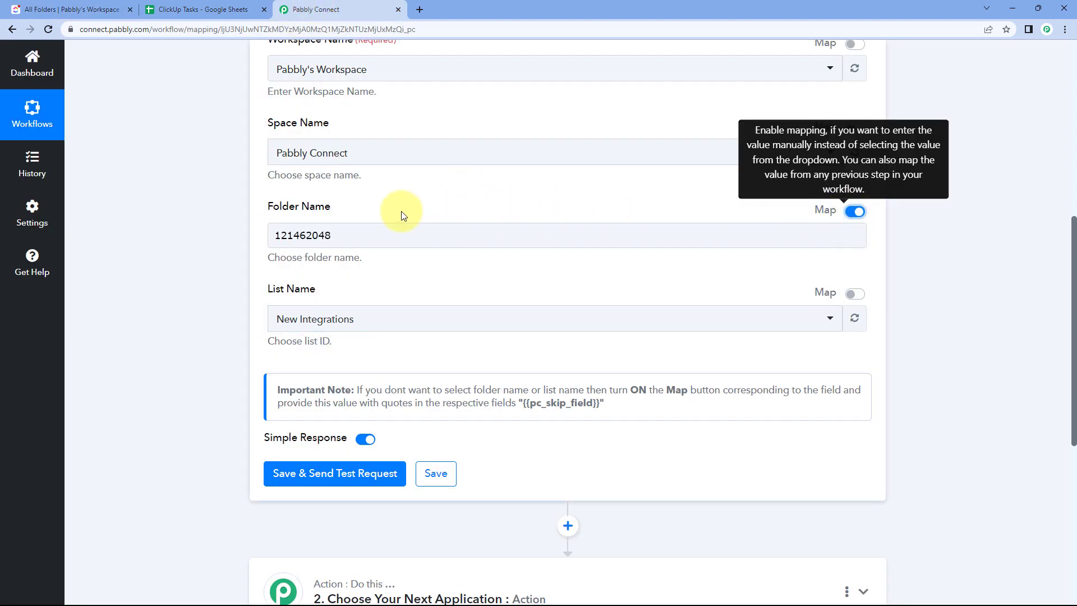
{"action": "left_click", "coordinate": [854, 294]}
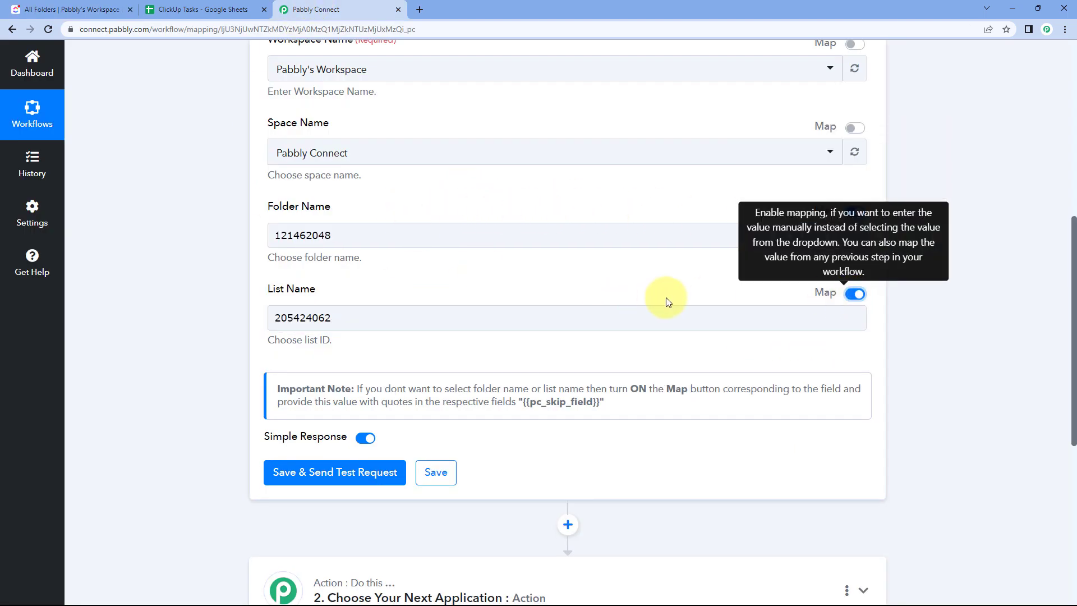
{"action": "left_click_drag", "start_coordinate": [339, 235], "coordinate": [270, 235]}
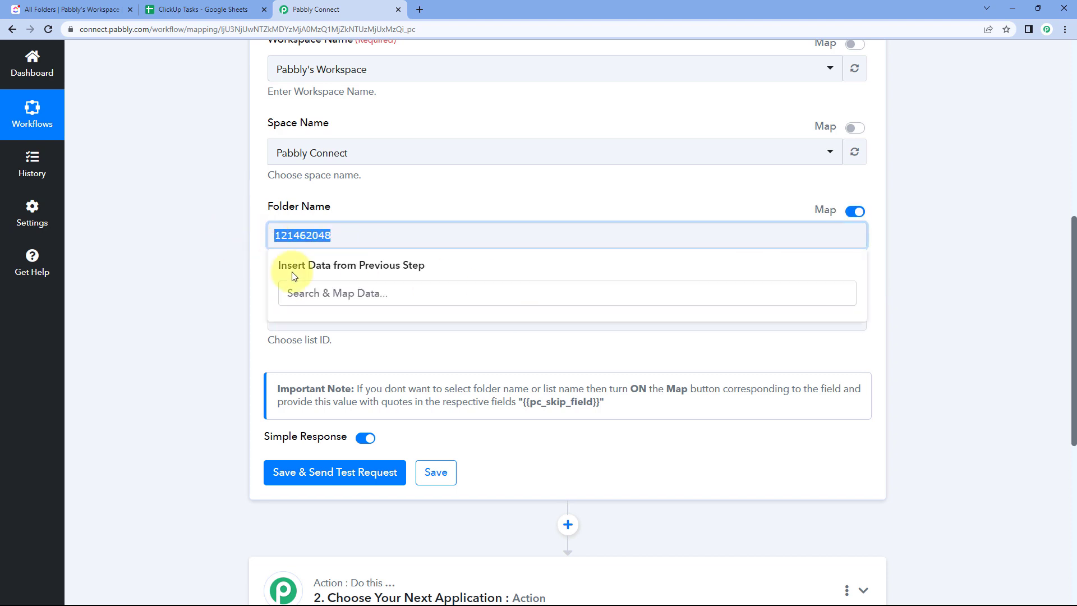
{"action": "left_click", "coordinate": [365, 328]}
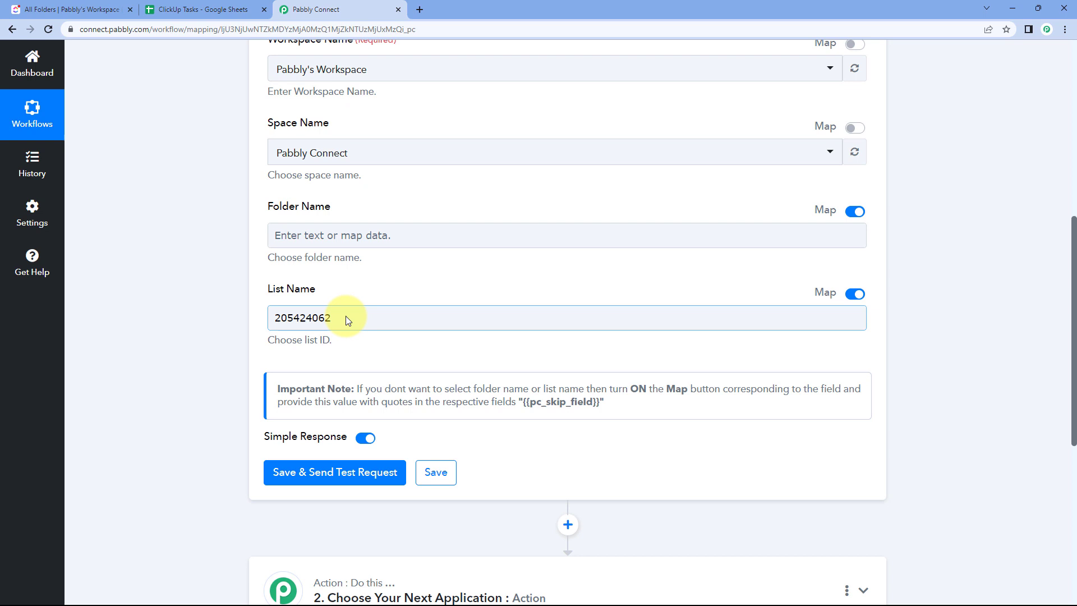
{"action": "left_click_drag", "start_coordinate": [346, 317], "coordinate": [259, 316]}
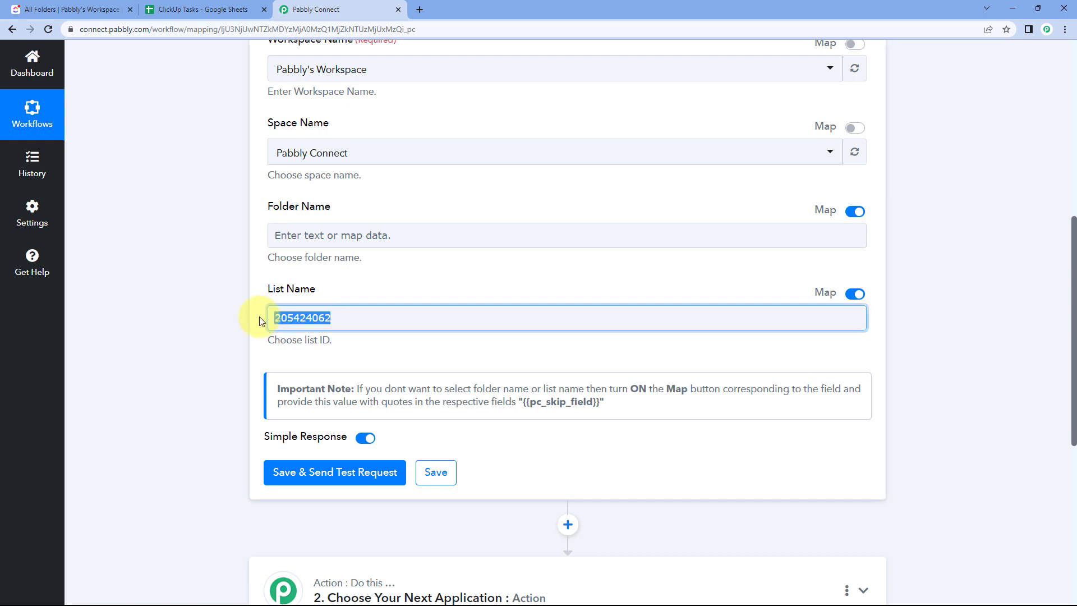
{"action": "key", "text": "BackSpace"}
{"action": "left_click", "coordinate": [425, 289]}
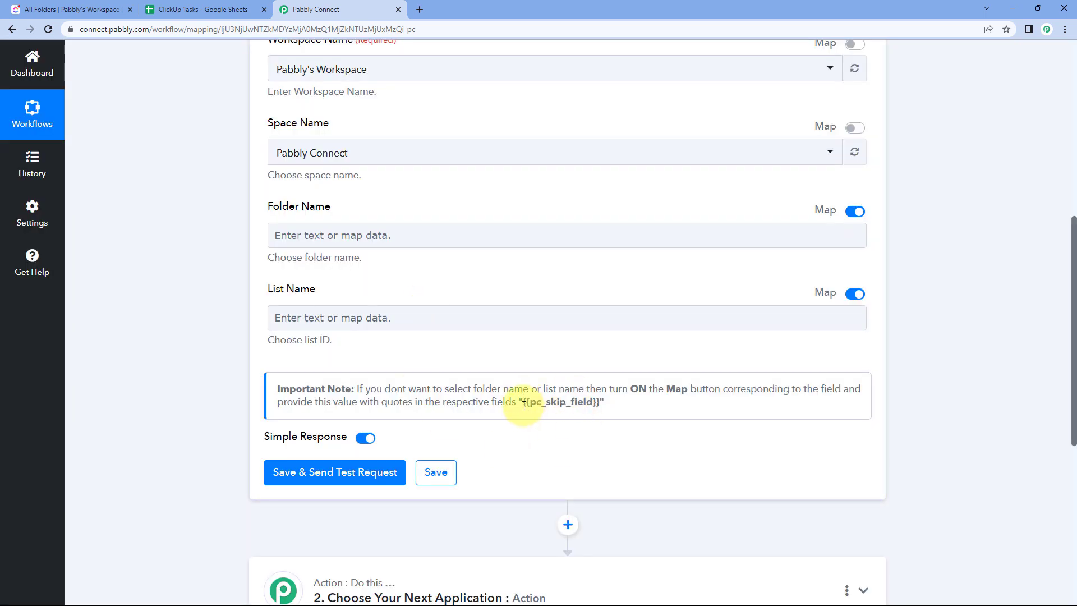
Copy the skip value {{pc_skip_field}} from the note and paste it into the trigger's Folder Name and List Name.
{"action": "left_click_drag", "start_coordinate": [524, 405], "coordinate": [601, 404]}
{"action": "right_click", "coordinate": [569, 404]}
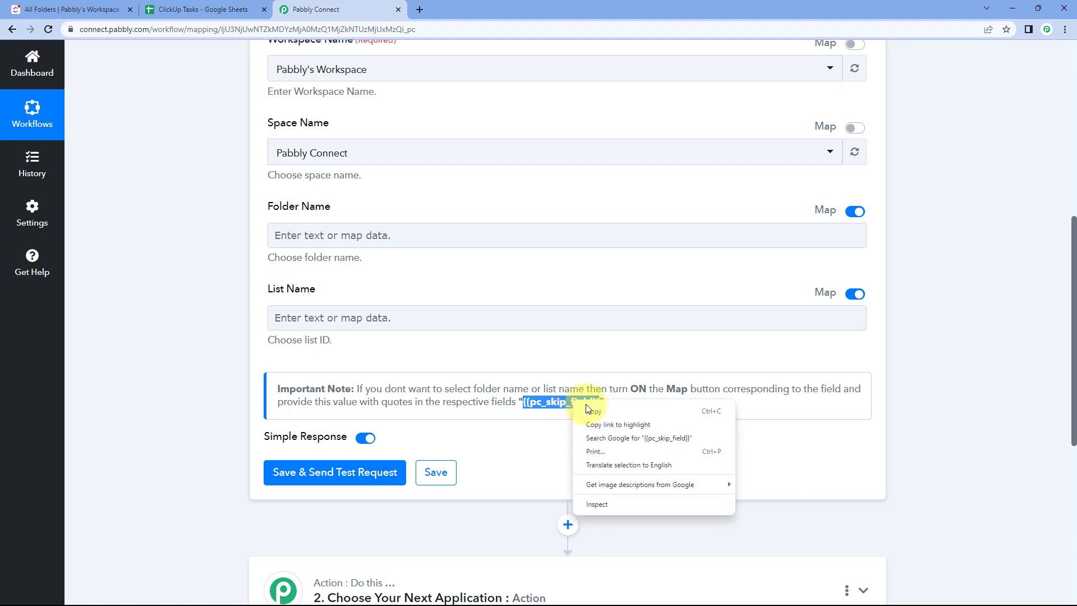
{"action": "left_click", "coordinate": [586, 411]}
{"action": "left_click", "coordinate": [373, 230]}
{"action": "key", "text": "ctrl+v"}
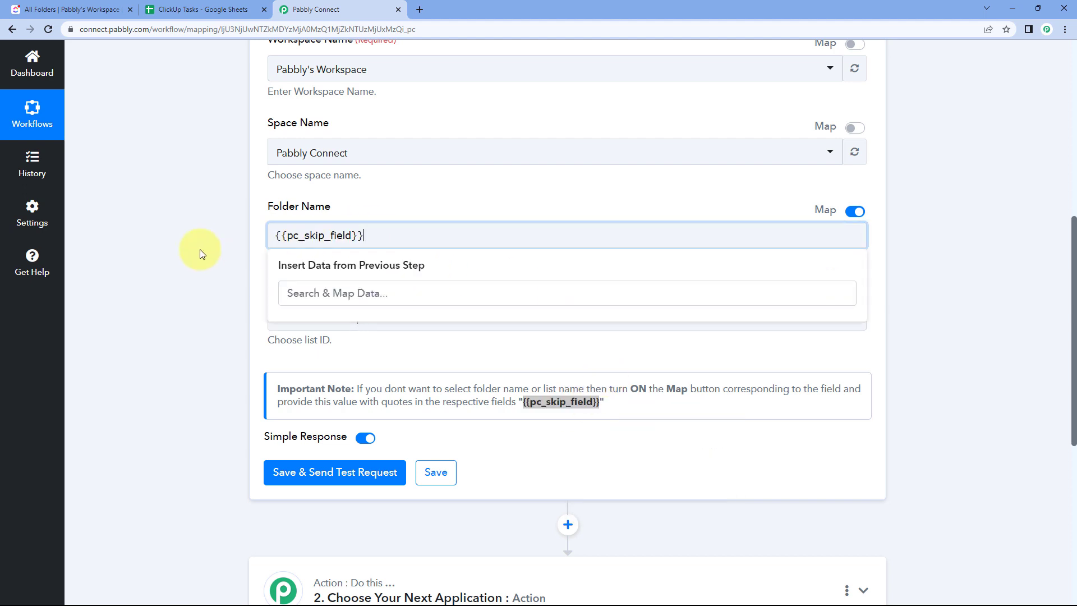
{"action": "left_click", "coordinate": [331, 307]}
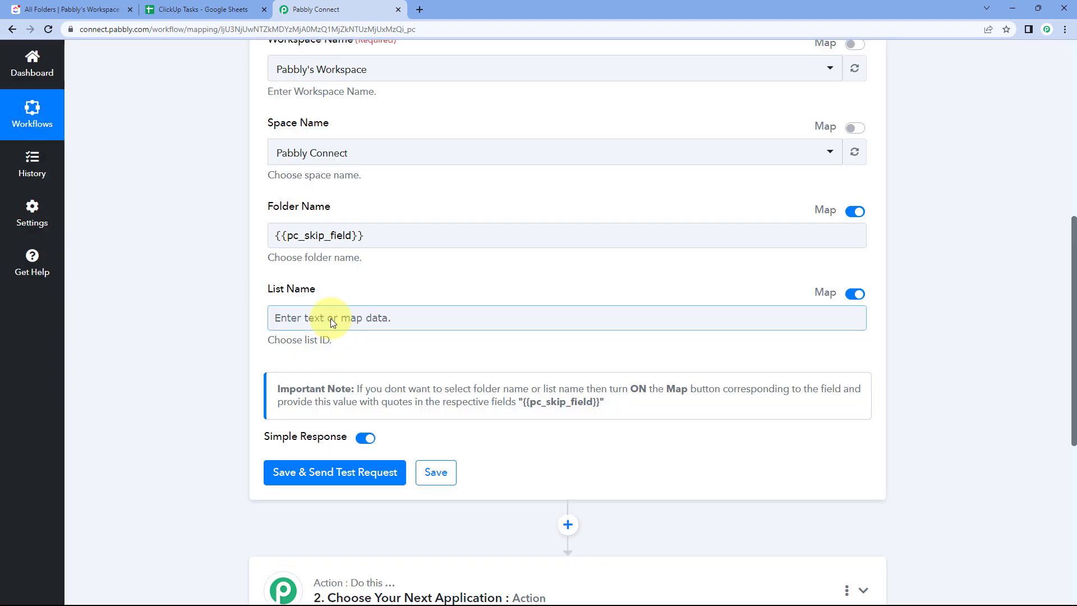
{"action": "left_click", "coordinate": [331, 318]}
{"action": "key", "text": "ctrl+v"}
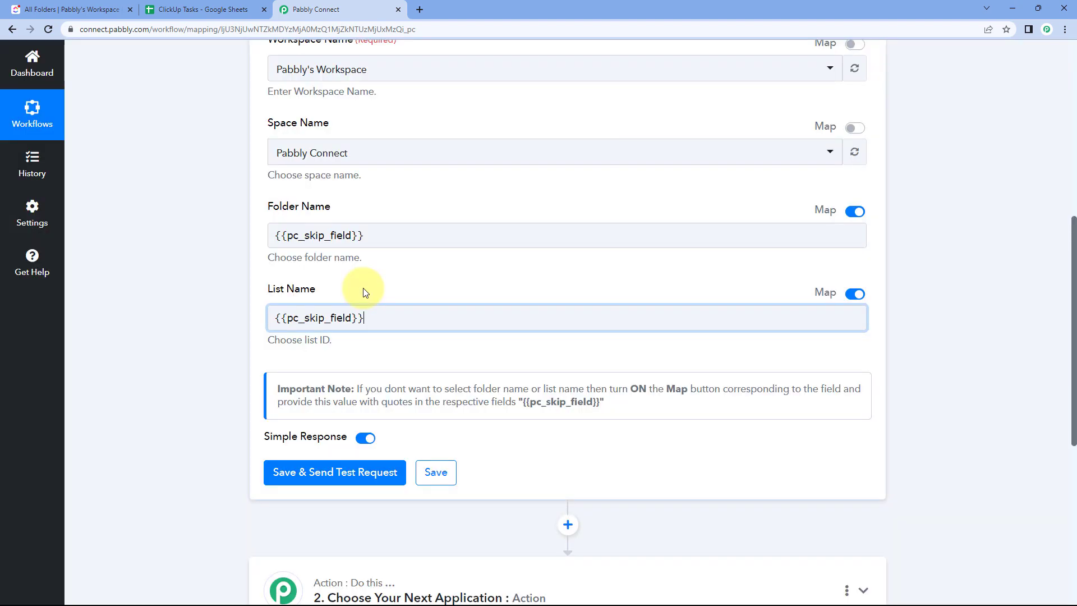
{"action": "left_click", "coordinate": [358, 288]}
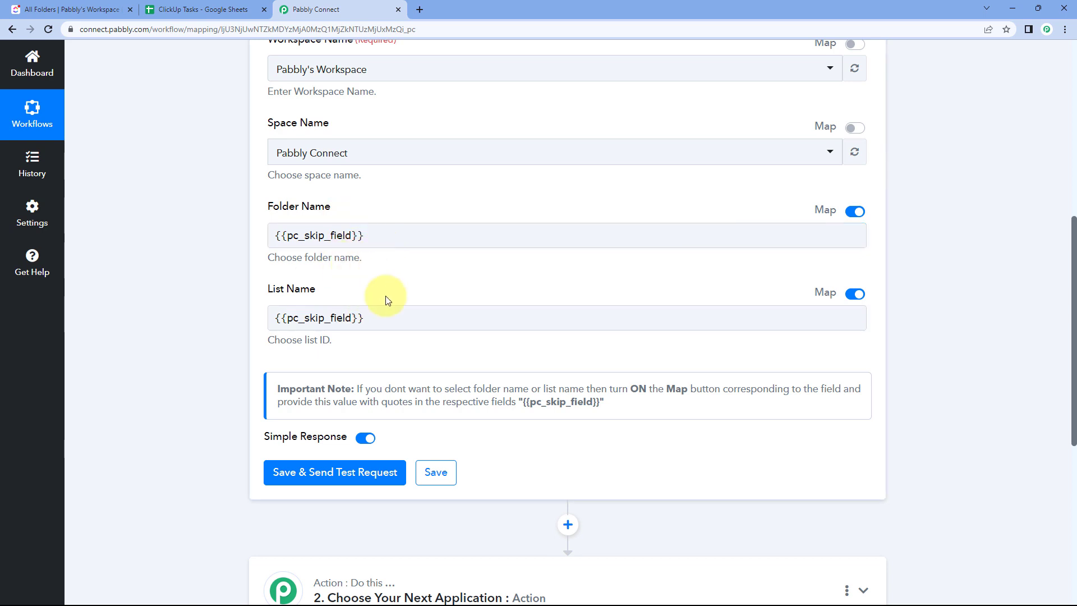
Disable mapping for Folder Name and List Name, choose the Integration folder, and refresh the lists to select New Integrations.
{"action": "left_click", "coordinate": [855, 214]}
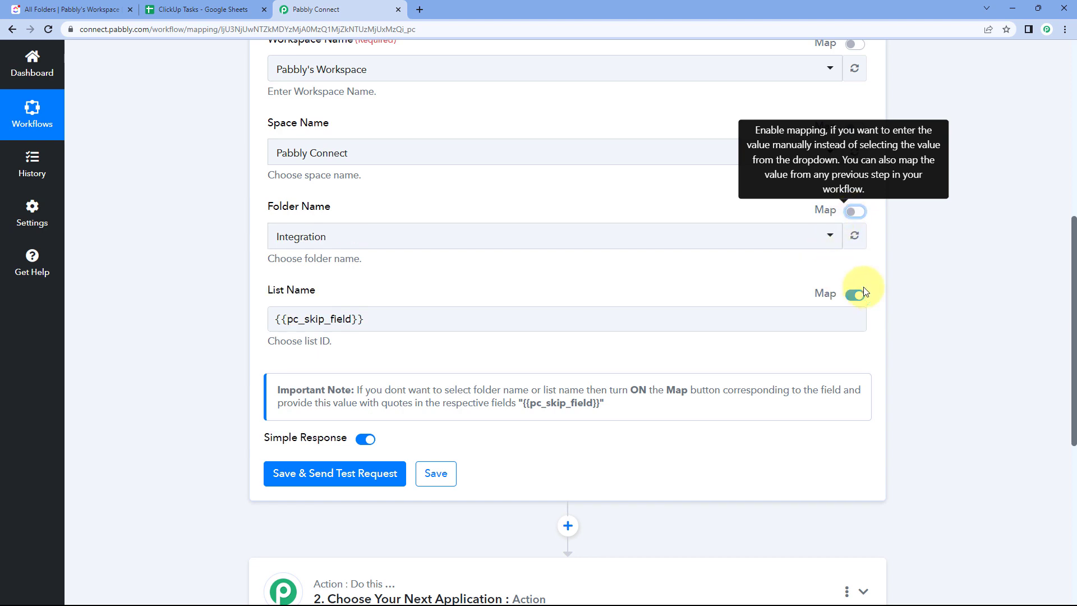
{"action": "left_click", "coordinate": [854, 293]}
{"action": "left_click", "coordinate": [370, 237]}
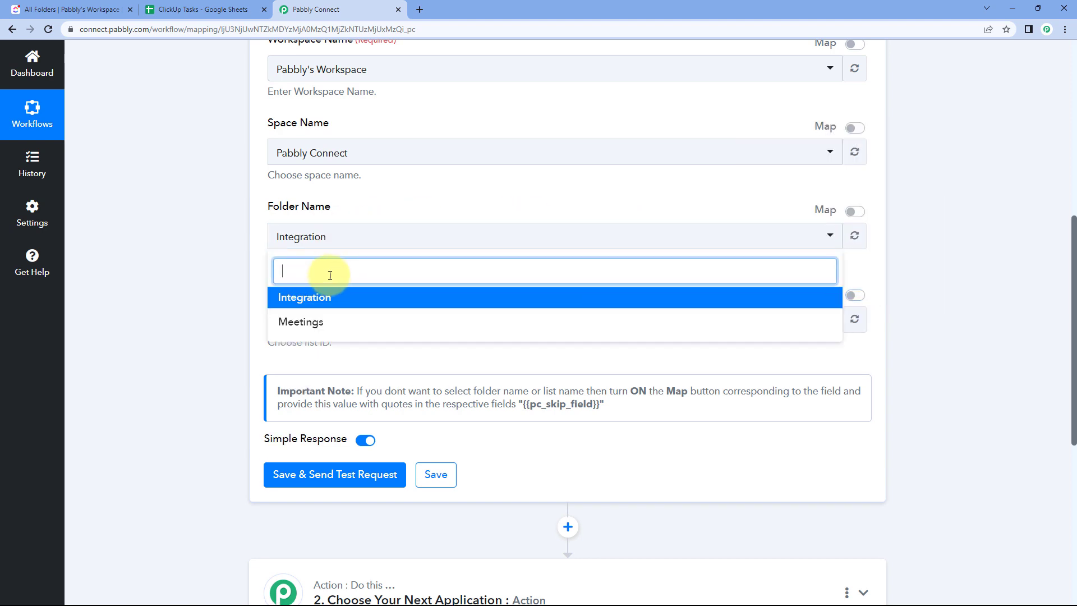
{"action": "left_click", "coordinate": [291, 296]}
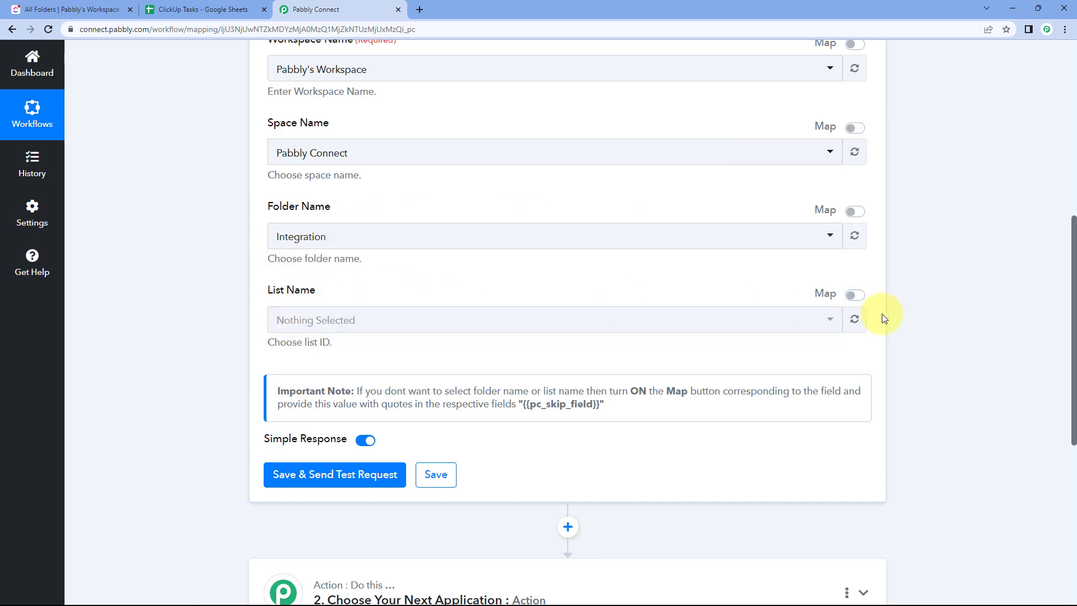
{"action": "left_click", "coordinate": [854, 318]}
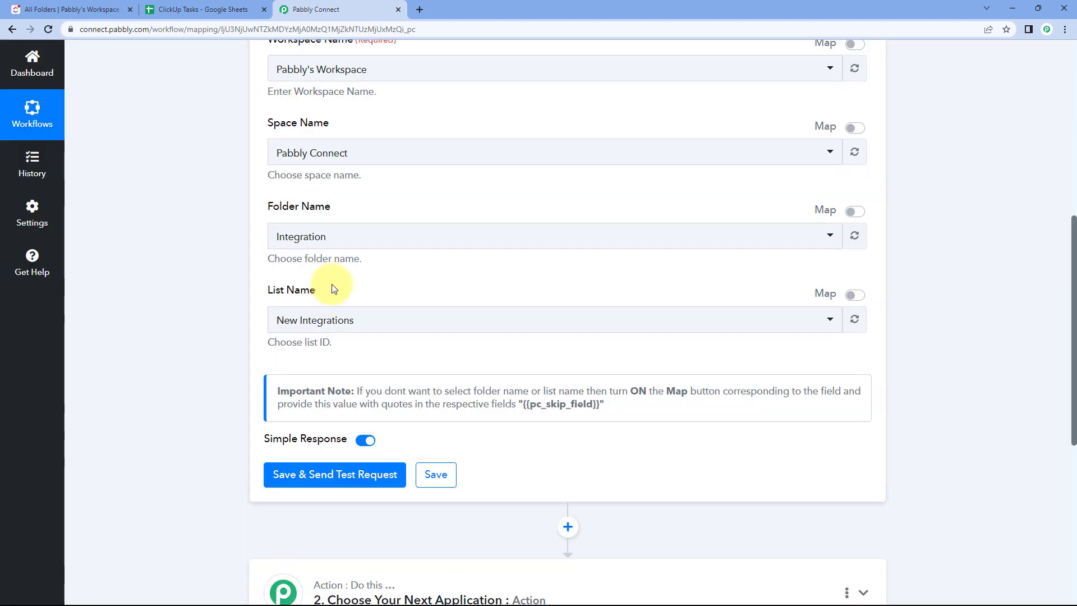
{"action": "left_click", "coordinate": [351, 319]}
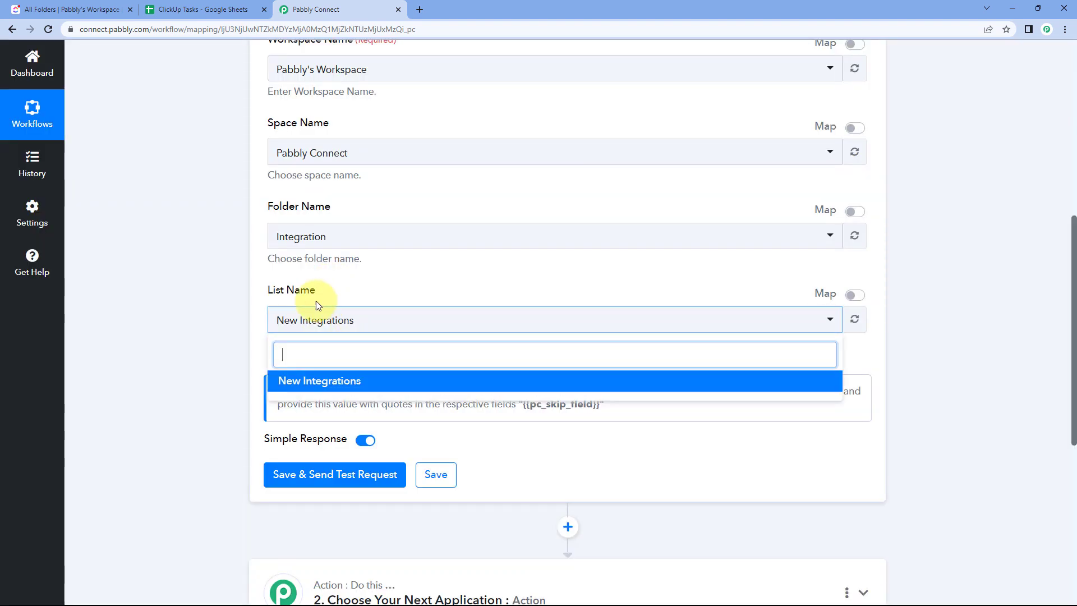
{"action": "left_click", "coordinate": [238, 300]}
Save the ClickUp trigger and send its test request to start waiting for a response.
{"action": "scroll", "coordinate": [249, 297], "scroll_direction": "down", "scroll_amount": 2}
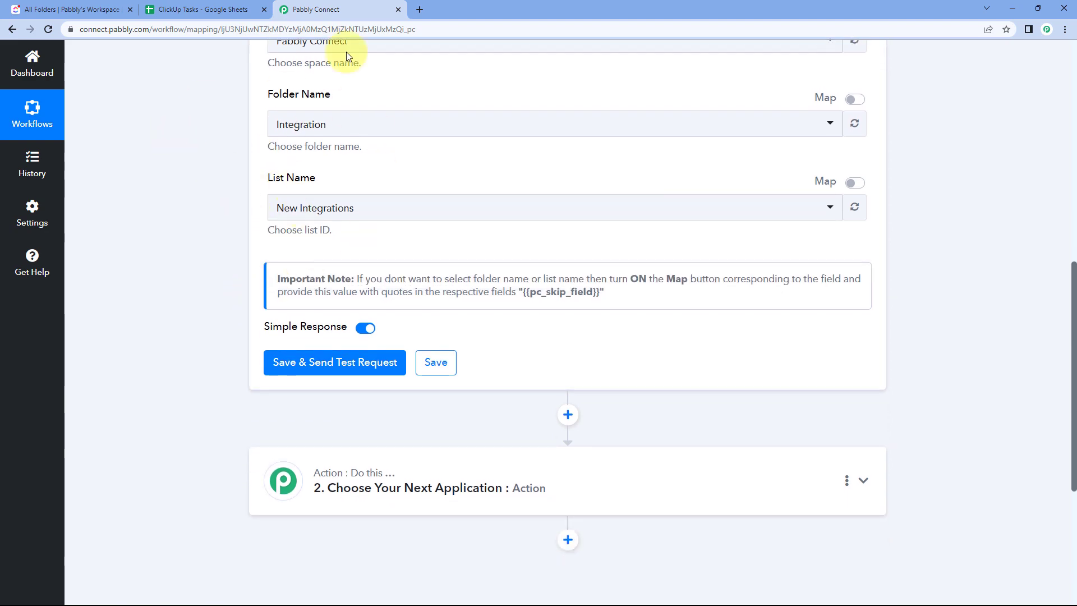
{"action": "scroll", "coordinate": [269, 236], "scroll_direction": "down", "scroll_amount": 2}
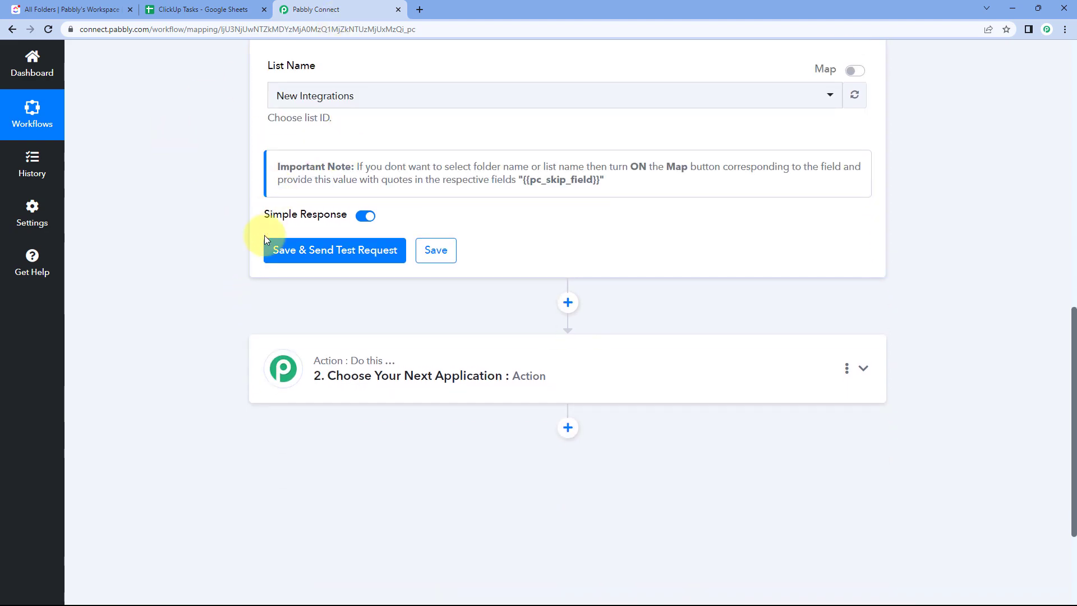
{"action": "left_click", "coordinate": [337, 250]}
{"action": "left_click", "coordinate": [500, 421]}
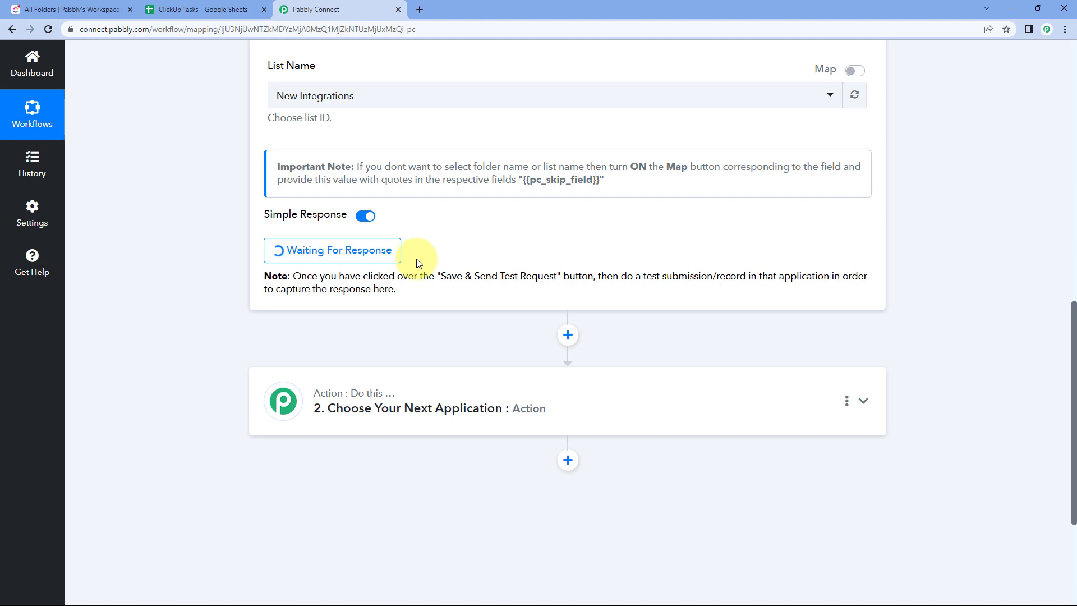
{"action": "scroll", "coordinate": [393, 241], "scroll_direction": "up", "scroll_amount": 2}
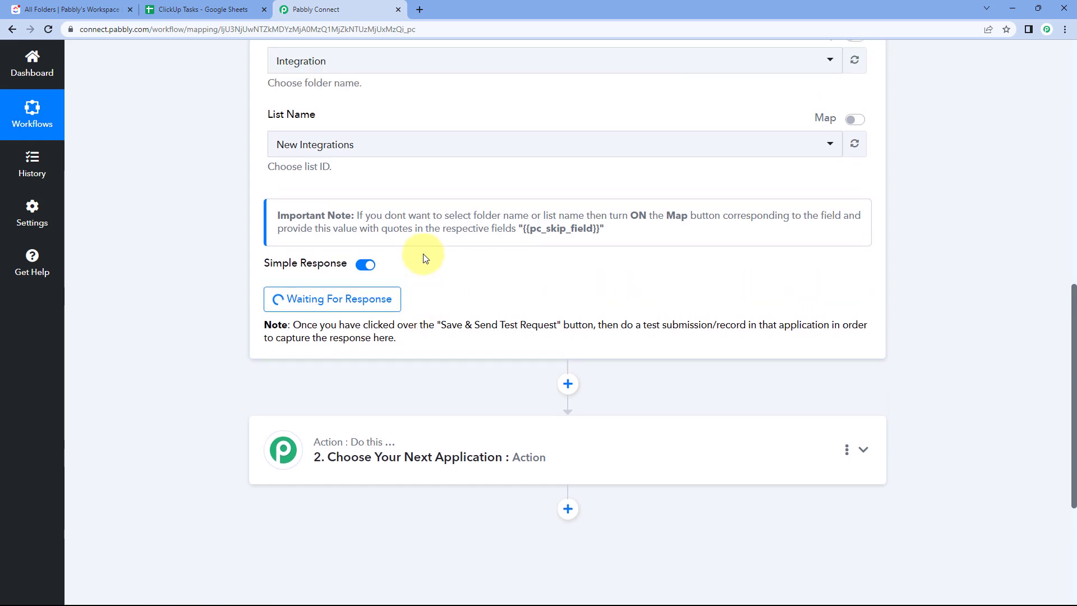
{"action": "scroll", "coordinate": [312, 163], "scroll_direction": "down", "scroll_amount": 2}
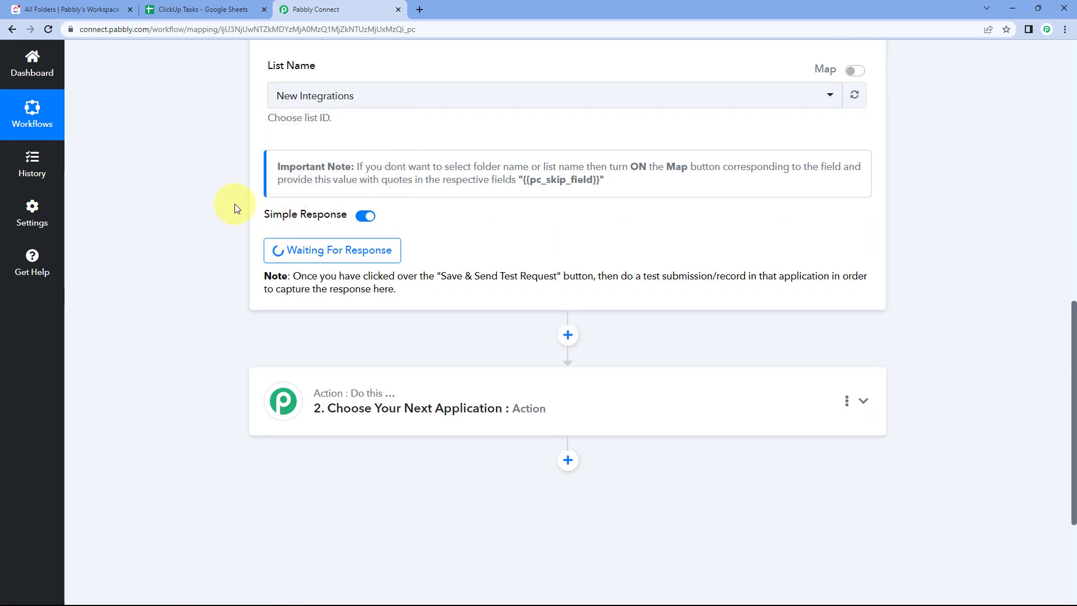
Compare the ClickUp task "New Meeting: Integration Setup with Test" with its name and status in the ClickUp Tasks spreadsheet.
{"action": "left_click", "coordinate": [101, 9]}
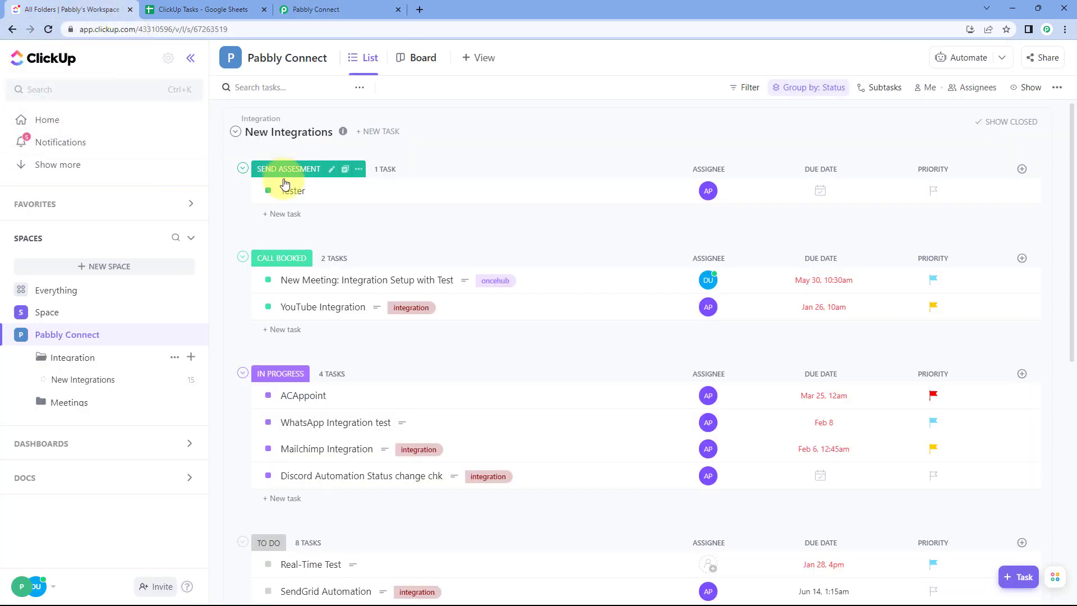
{"action": "scroll", "coordinate": [365, 241], "scroll_direction": "down", "scroll_amount": 2}
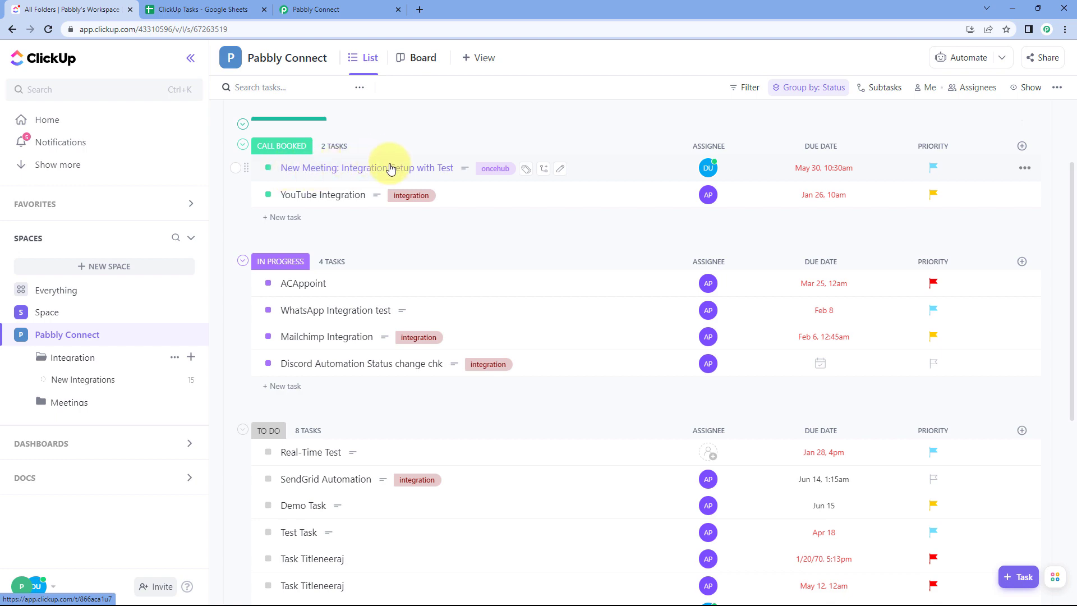
{"action": "left_click", "coordinate": [202, 9]}
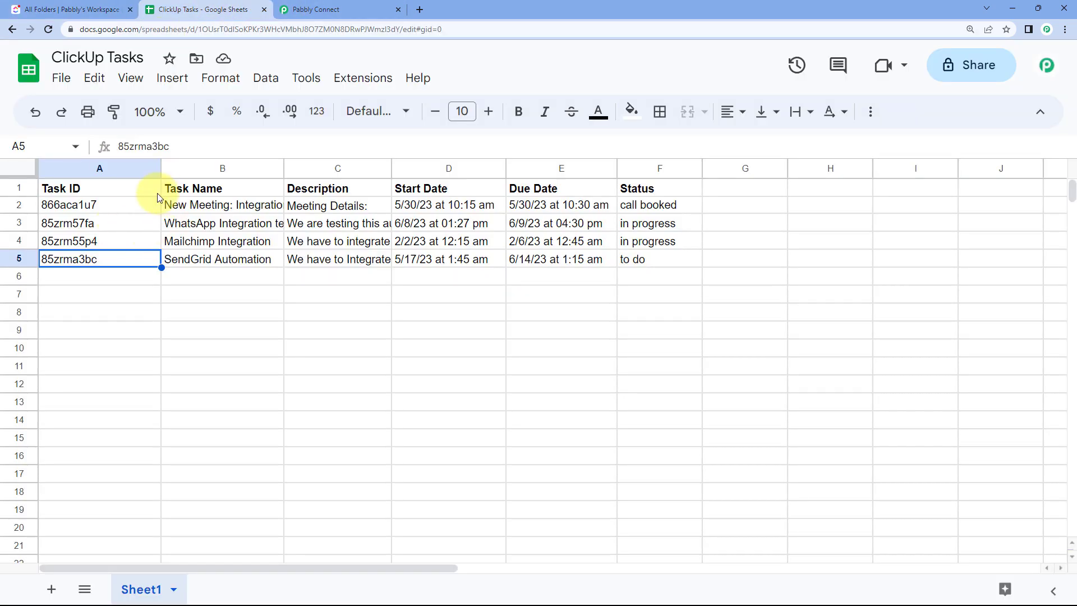
{"action": "double_click", "coordinate": [226, 208]}
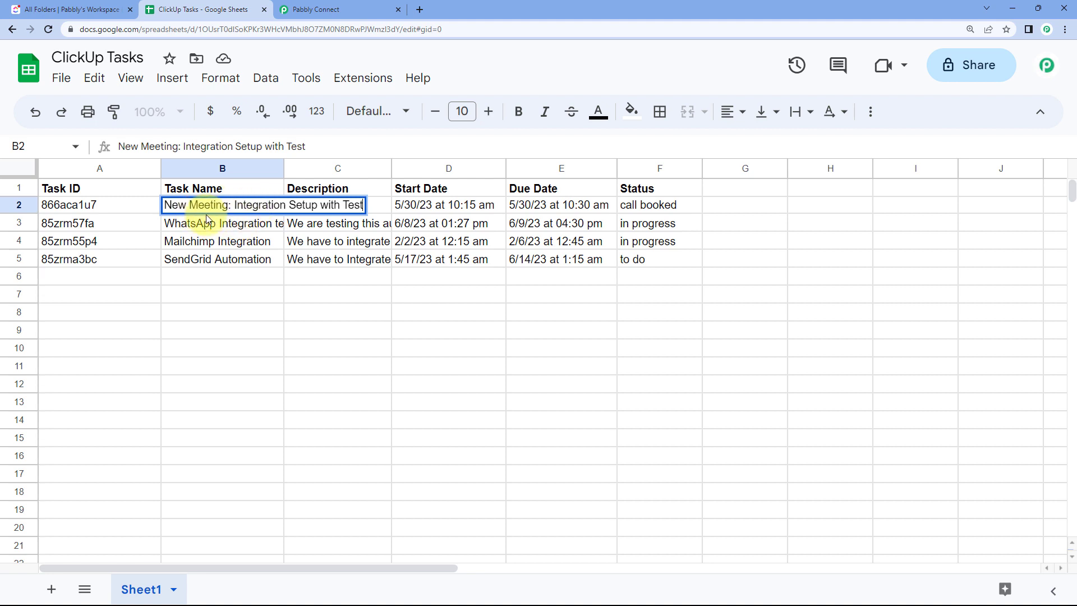
{"action": "left_click", "coordinate": [236, 222]}
{"action": "left_click", "coordinate": [645, 209]}
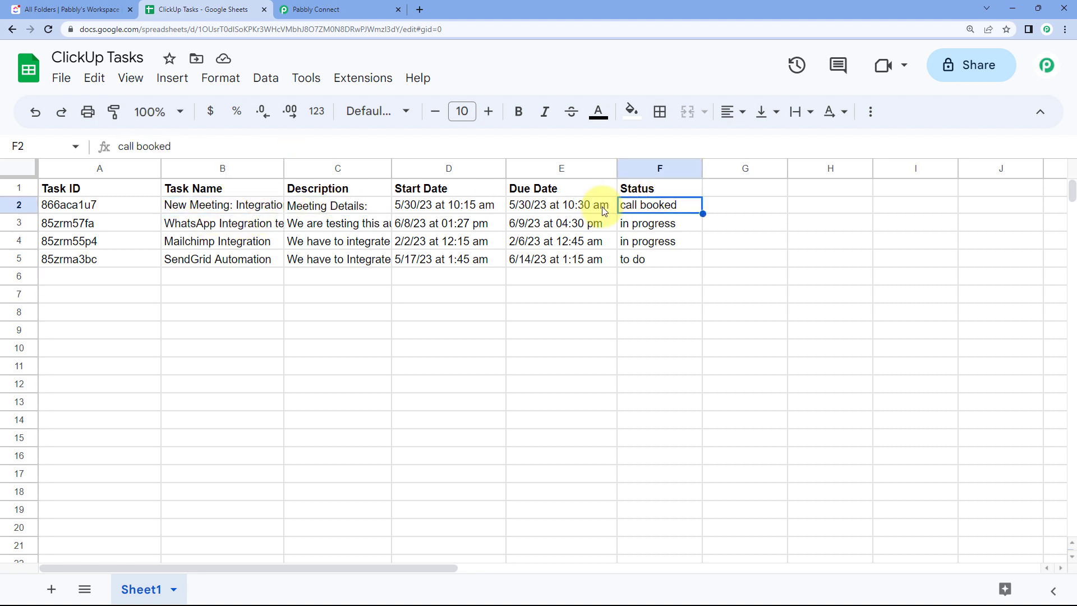
Switch to ClickUp and change the status of "New Meeting: Integration Setup with Test" to SEND ASSESMENT.
{"action": "left_click", "coordinate": [44, 7]}
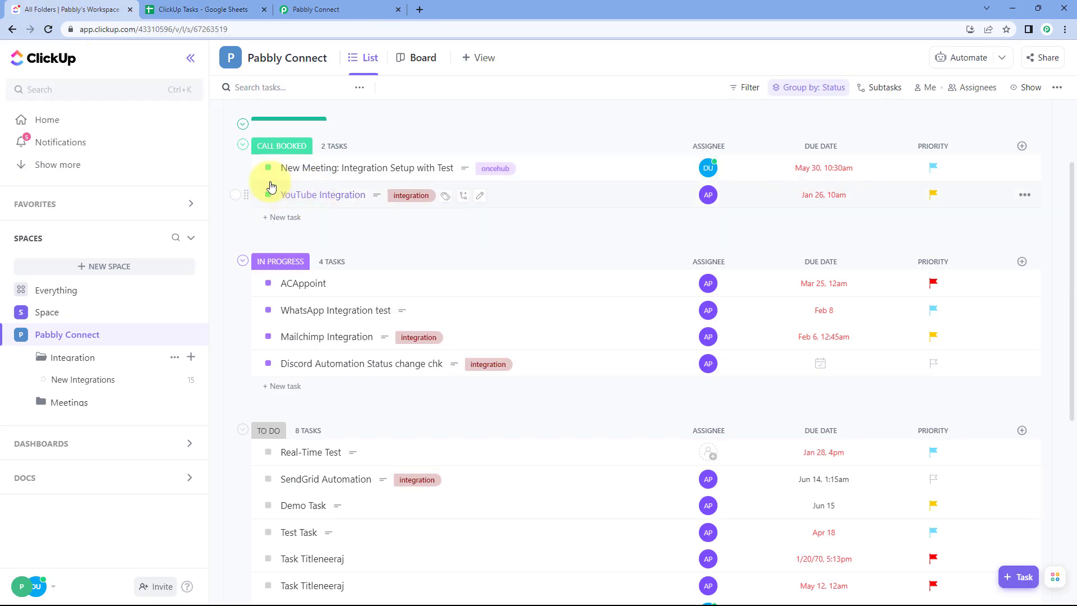
{"action": "left_click", "coordinate": [267, 170]}
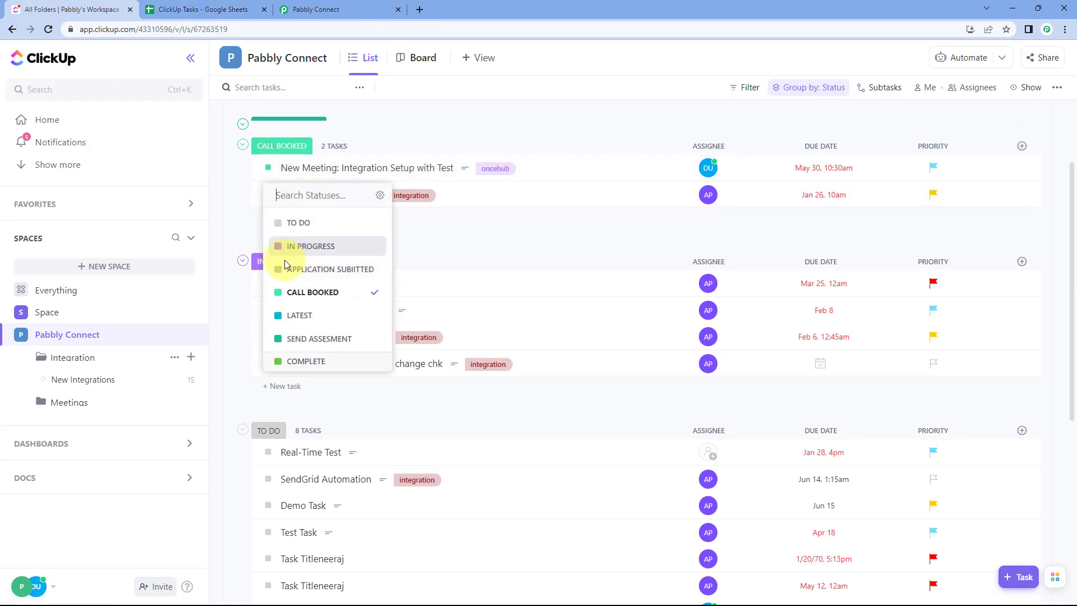
{"action": "left_click", "coordinate": [312, 341]}
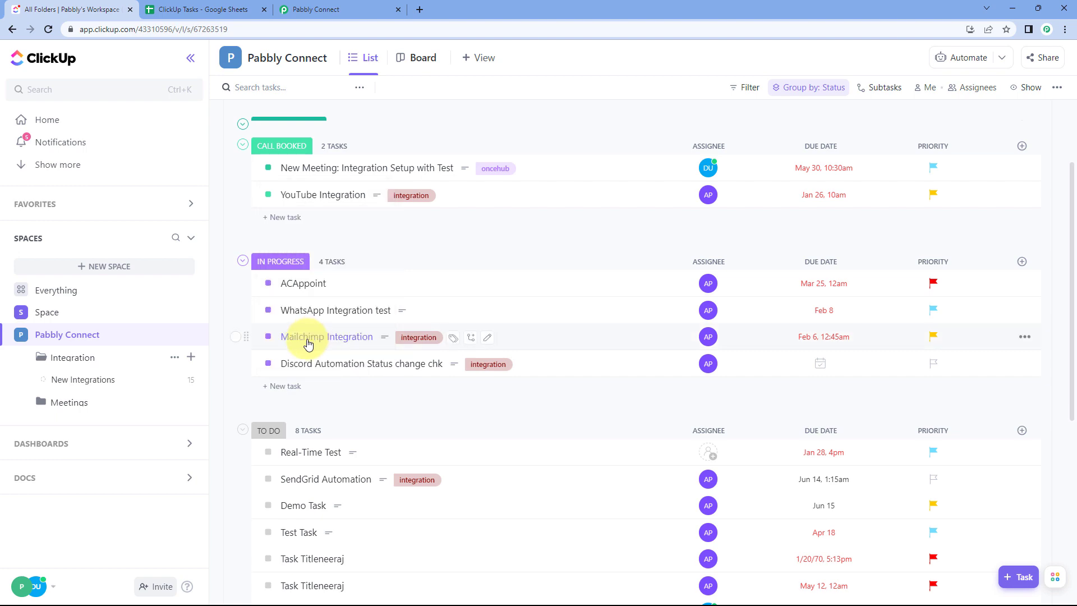
{"action": "scroll", "coordinate": [387, 229], "scroll_direction": "down", "scroll_amount": 3}
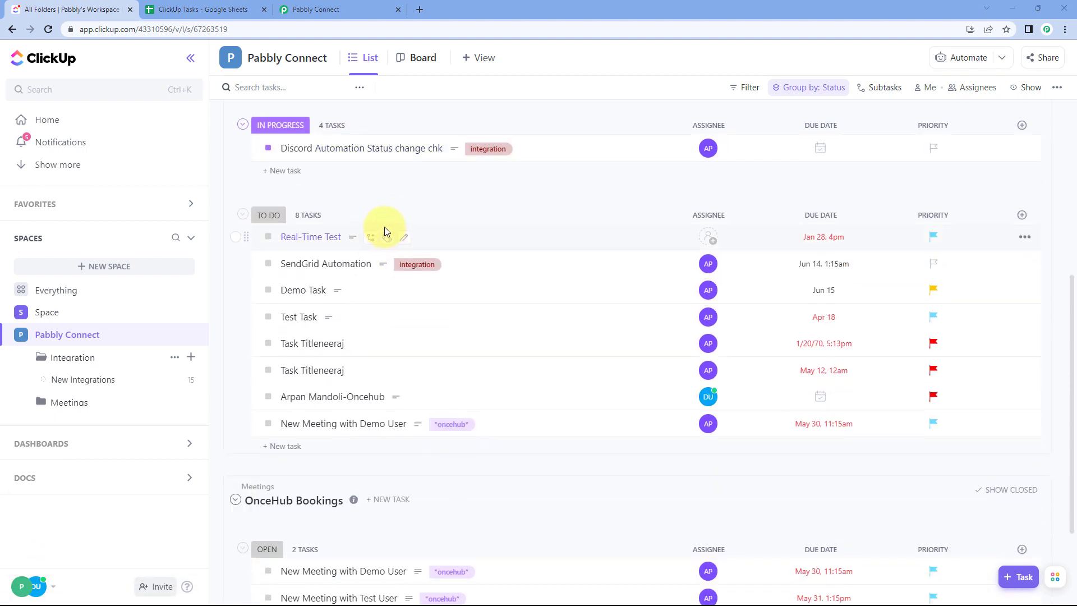
{"action": "scroll", "coordinate": [392, 244], "scroll_direction": "up", "scroll_amount": 6}
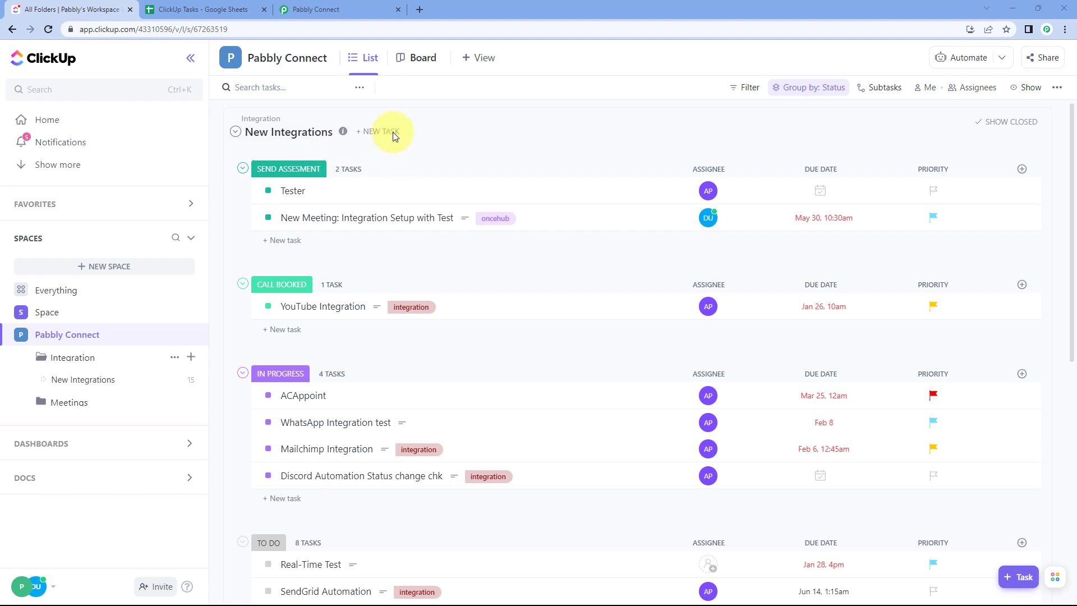
Switch to Pabbly Connect and review the captured webhook response, including the Task Id of the updated task.
{"action": "left_click", "coordinate": [322, 9]}
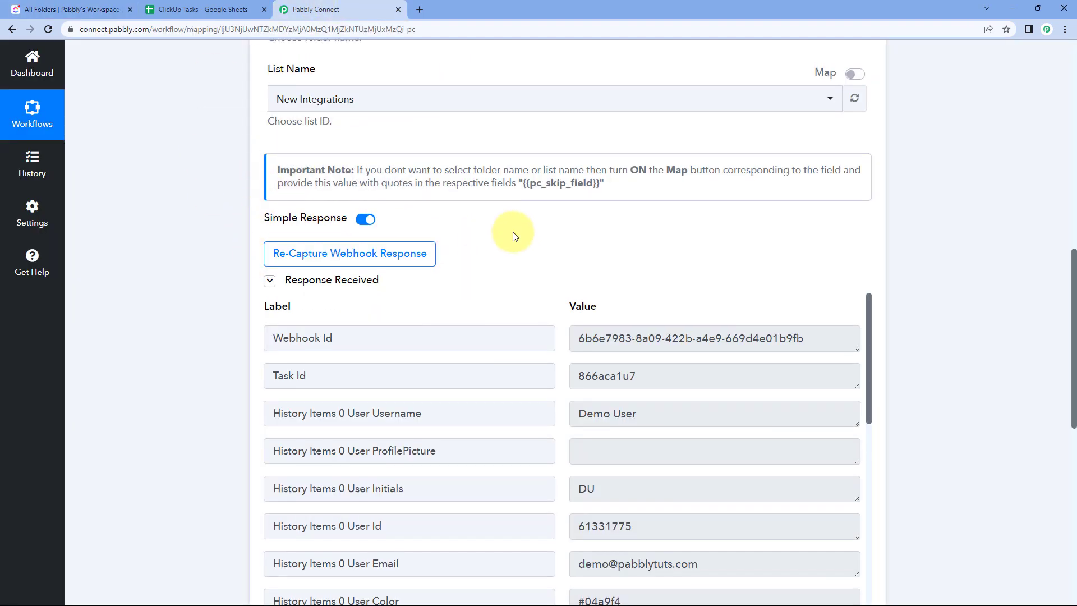
{"action": "scroll", "coordinate": [437, 240], "scroll_direction": "up", "scroll_amount": 2}
{"action": "scroll", "coordinate": [324, 263], "scroll_direction": "down", "scroll_amount": 3}
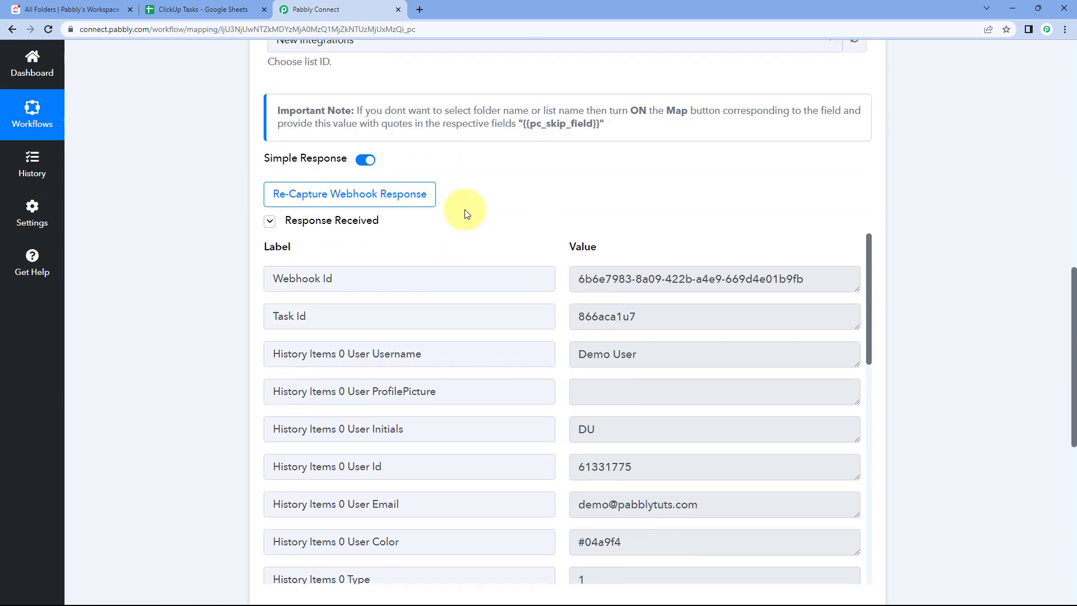
{"action": "scroll", "coordinate": [505, 213], "scroll_direction": "down", "scroll_amount": 1}
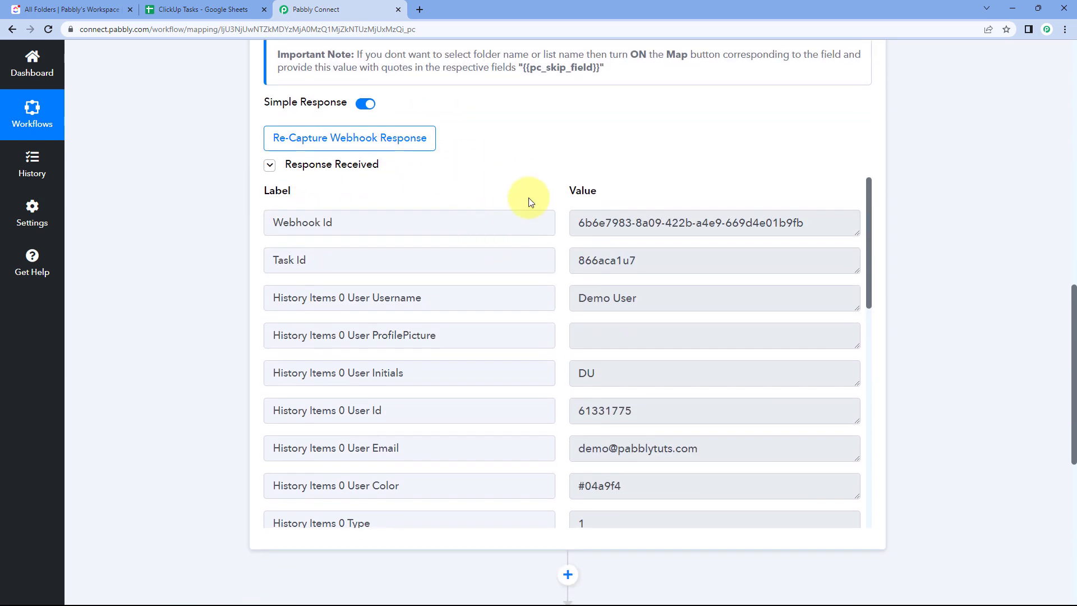
{"action": "scroll", "coordinate": [555, 180], "scroll_direction": "down", "scroll_amount": 1}
{"action": "scroll", "coordinate": [567, 216], "scroll_direction": "up", "scroll_amount": 2}
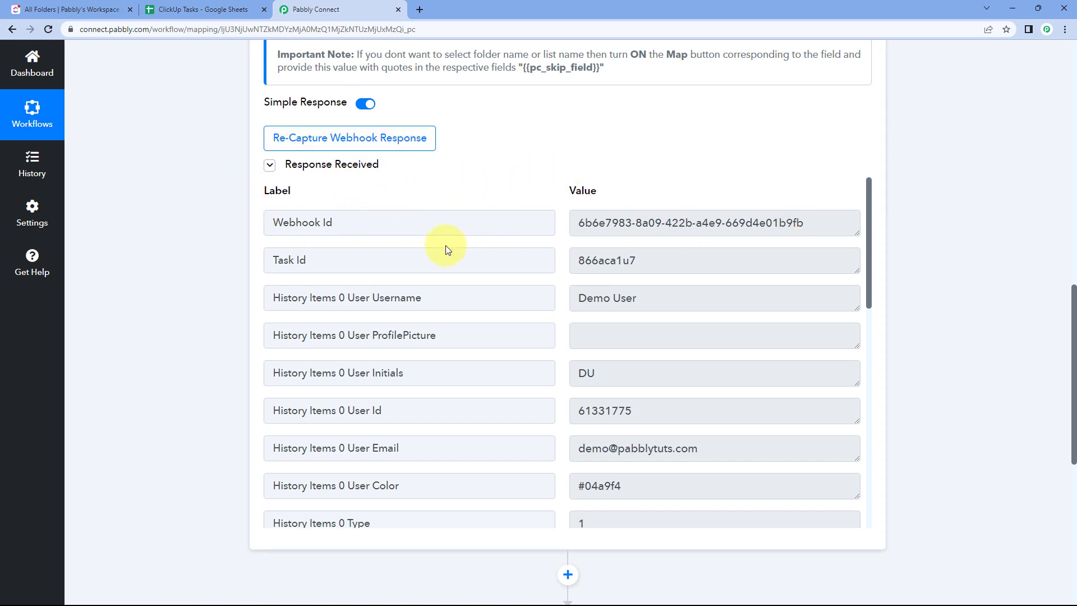
{"action": "left_click", "coordinate": [424, 257]}
{"action": "left_click_drag", "start_coordinate": [623, 263], "coordinate": [570, 263]}
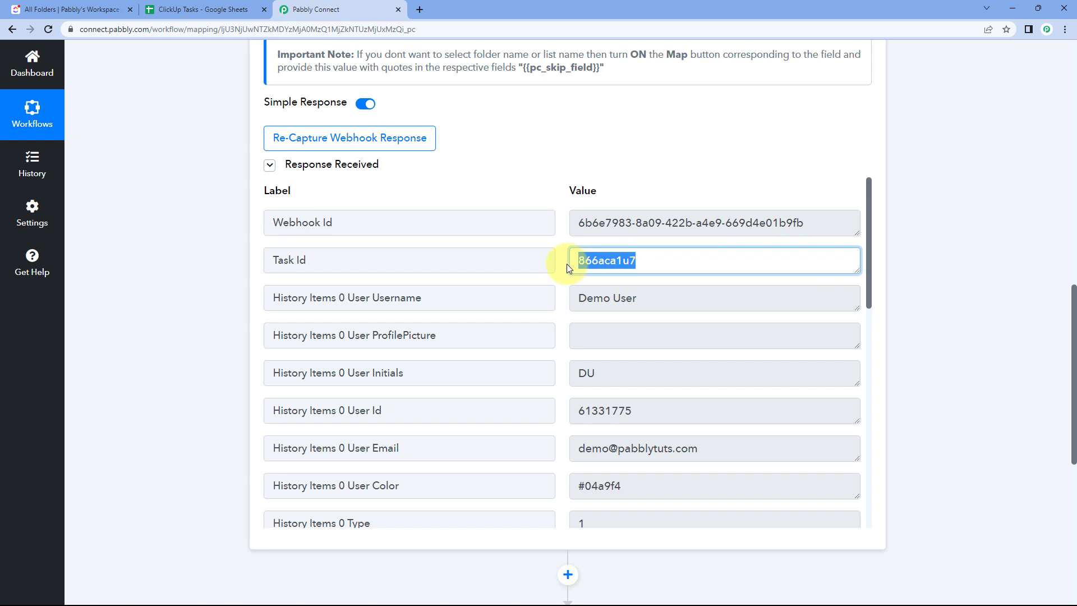
{"action": "left_click", "coordinate": [557, 257]}
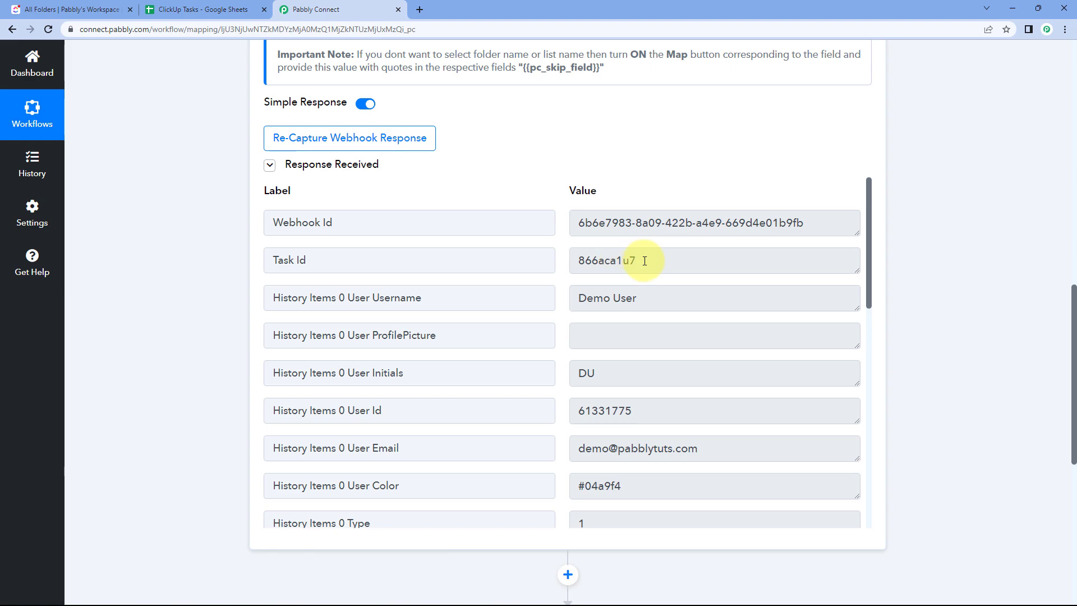
Compare the Task Id in the webhook response with the meeting task's ID in the ClickUp Tasks spreadsheet.
{"action": "left_click_drag", "start_coordinate": [644, 260], "coordinate": [233, 4]}
{"action": "left_click", "coordinate": [232, 5]}
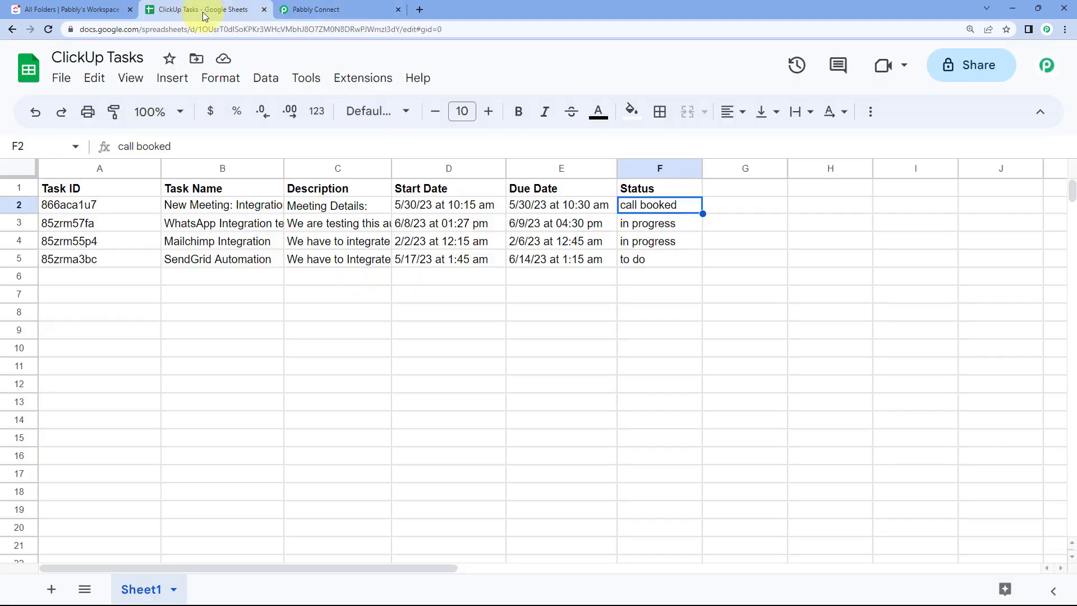
{"action": "left_click", "coordinate": [219, 206]}
{"action": "left_click", "coordinate": [122, 211]}
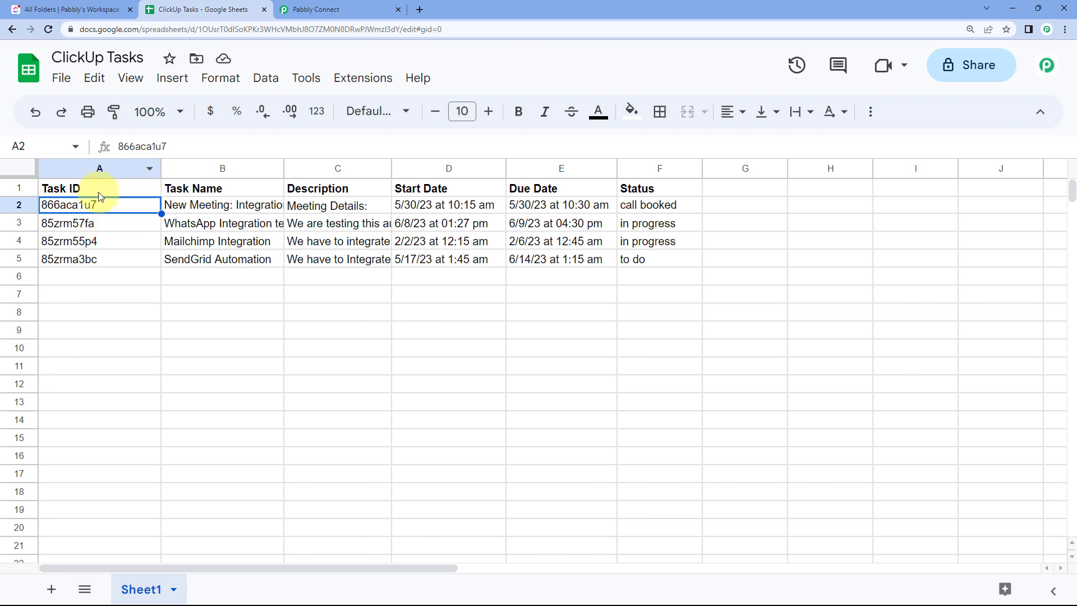
{"action": "left_click", "coordinate": [334, 6]}
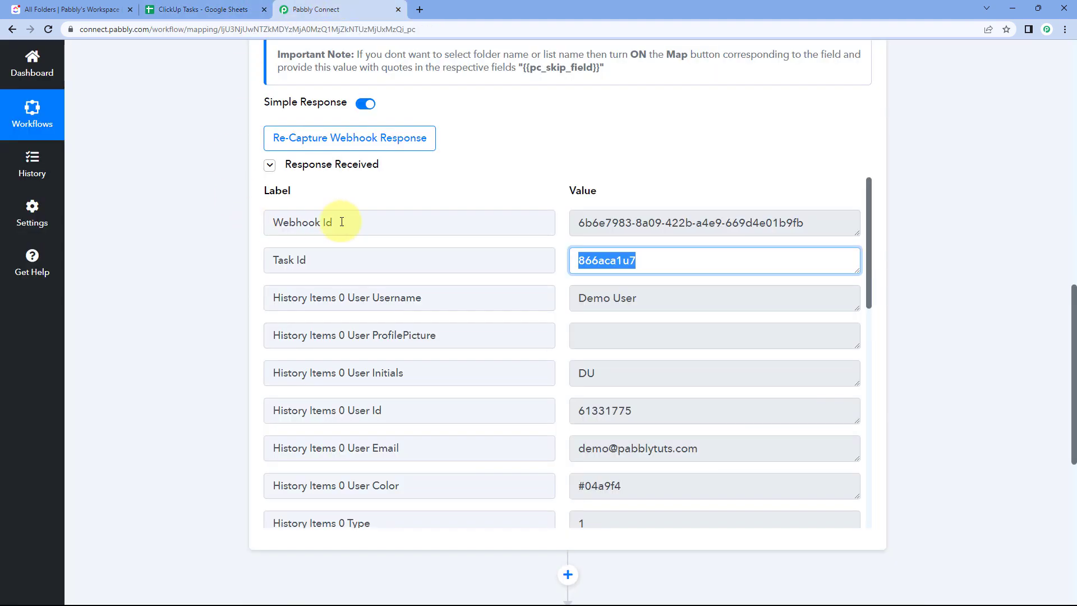
Examine the user details and the History Items 0 Field entry in the captured webhook response.
{"action": "left_click", "coordinate": [540, 174]}
{"action": "left_click_drag", "start_coordinate": [641, 299], "coordinate": [559, 299]}
{"action": "left_click", "coordinate": [559, 299]}
{"action": "scroll", "coordinate": [555, 313], "scroll_direction": "down", "scroll_amount": 6}
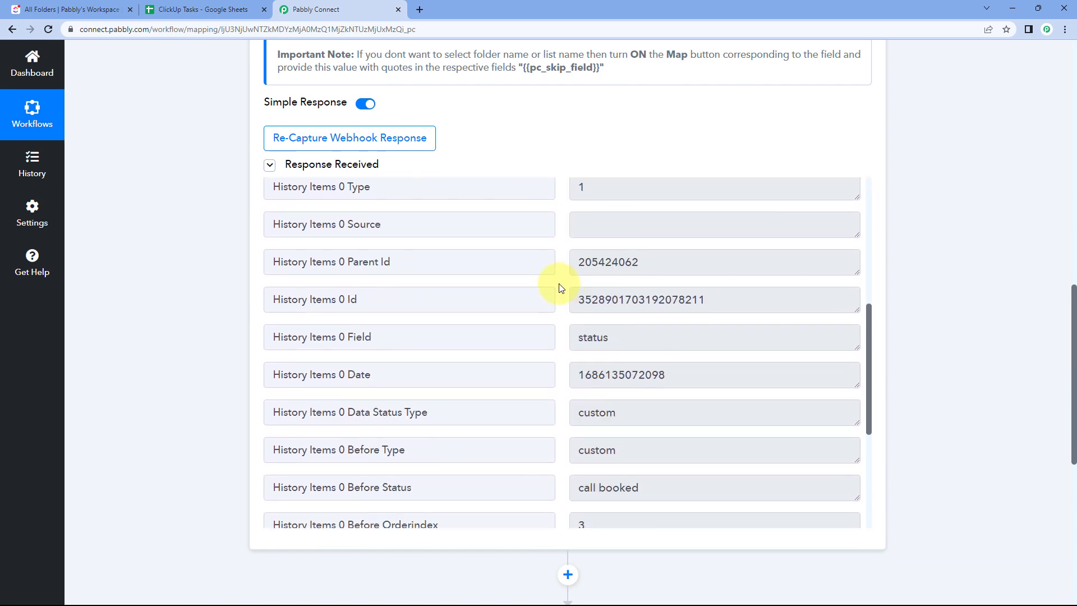
{"action": "scroll", "coordinate": [561, 289], "scroll_direction": "down", "scroll_amount": 1}
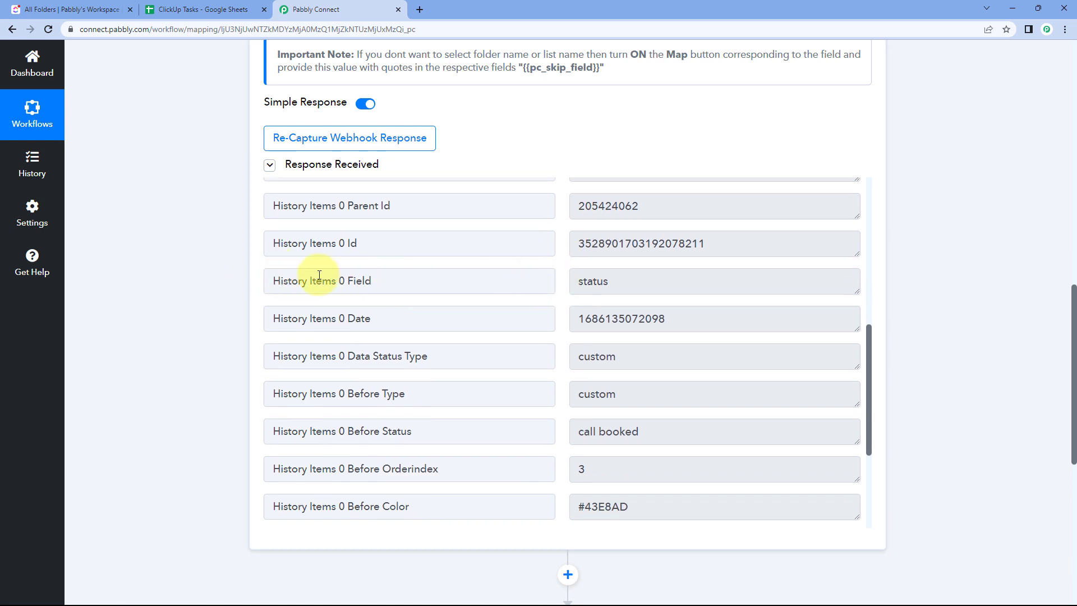
{"action": "left_click", "coordinate": [595, 286]}
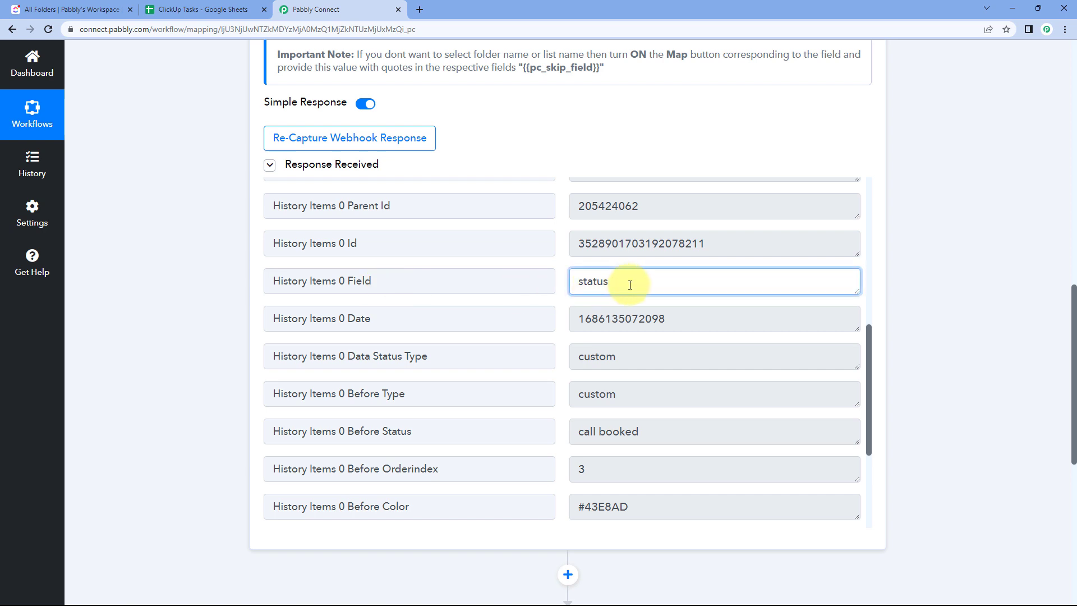
{"action": "left_click_drag", "start_coordinate": [629, 285], "coordinate": [575, 285]}
{"action": "left_click", "coordinate": [557, 284]}
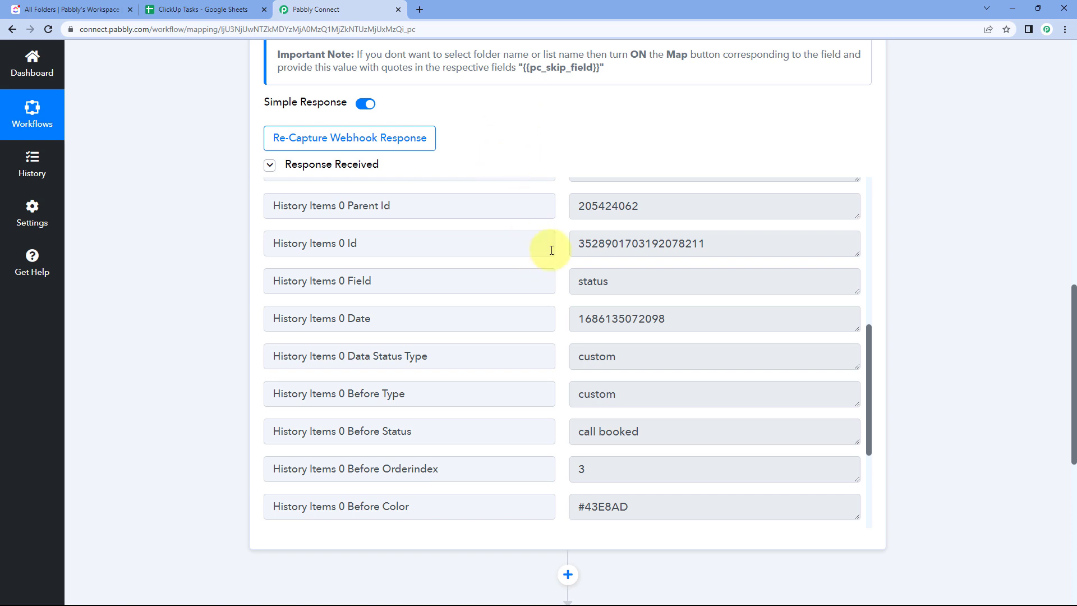
Compare the response's History Items 0 Before Status with the meeting task's status in the ClickUp Tasks spreadsheet, returning to Pabbly Connect.
{"action": "scroll", "coordinate": [550, 247], "scroll_direction": "down", "scroll_amount": 2}
{"action": "scroll", "coordinate": [551, 250], "scroll_direction": "down", "scroll_amount": 1}
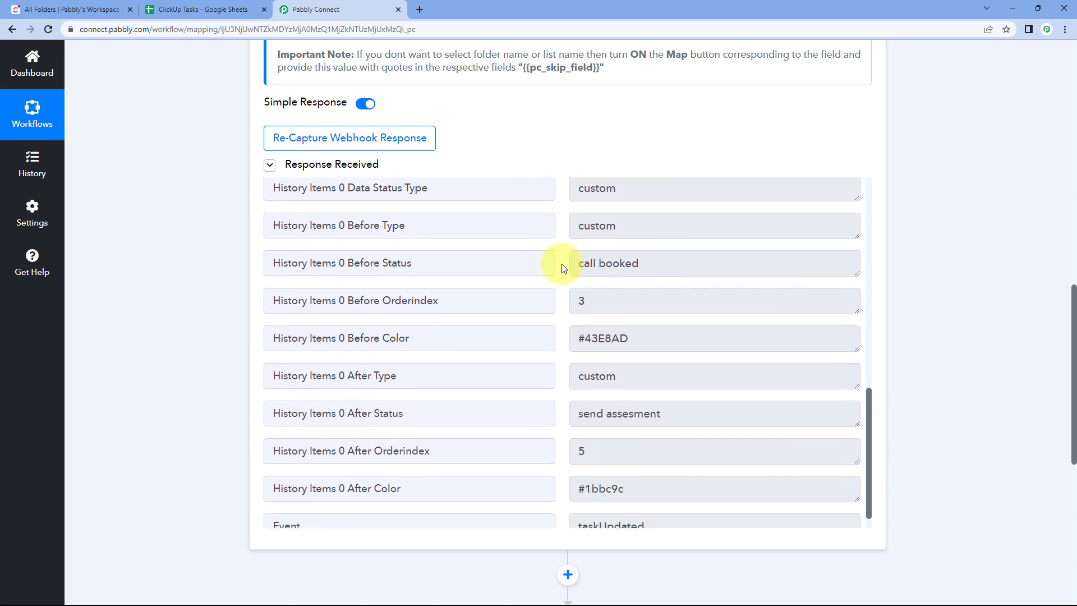
{"action": "left_click", "coordinate": [329, 263]}
{"action": "left_click_drag", "start_coordinate": [412, 263], "coordinate": [354, 266]}
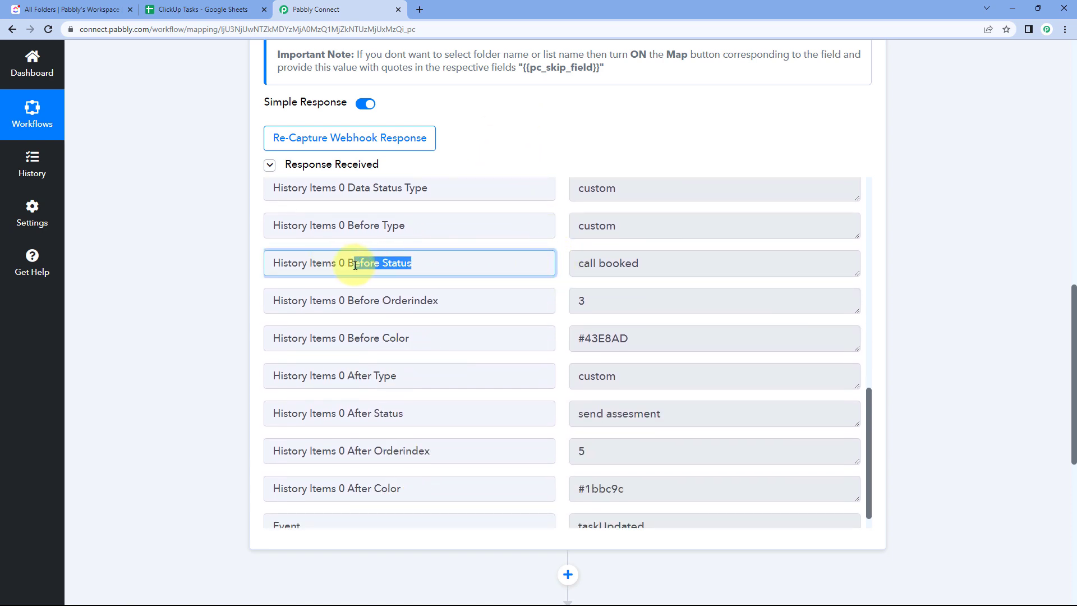
{"action": "left_click", "coordinate": [416, 260]}
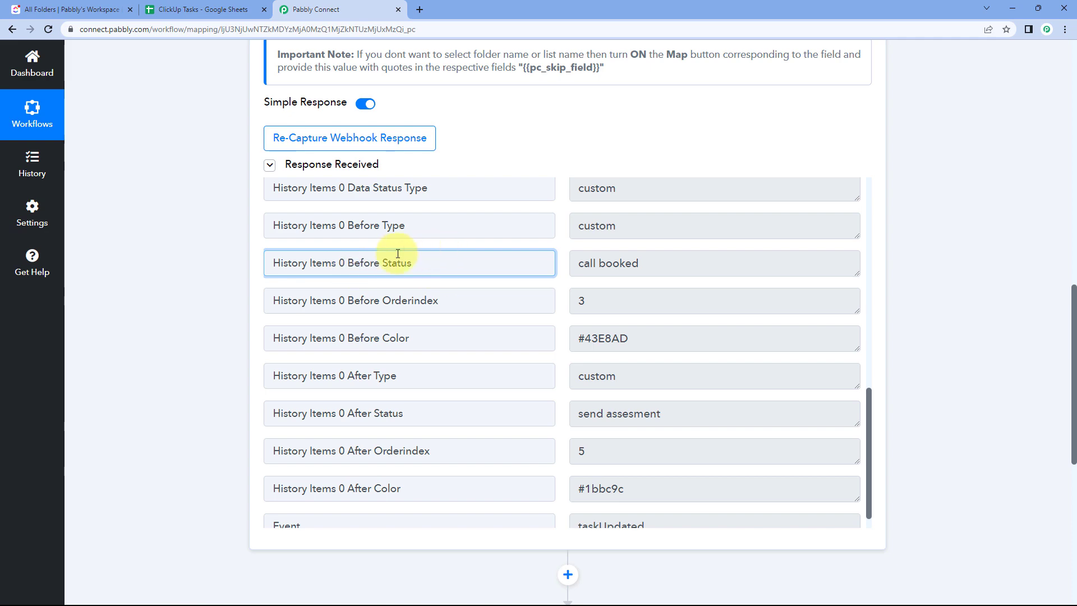
{"action": "left_click", "coordinate": [662, 256]}
{"action": "left_click_drag", "start_coordinate": [663, 264], "coordinate": [575, 264]}
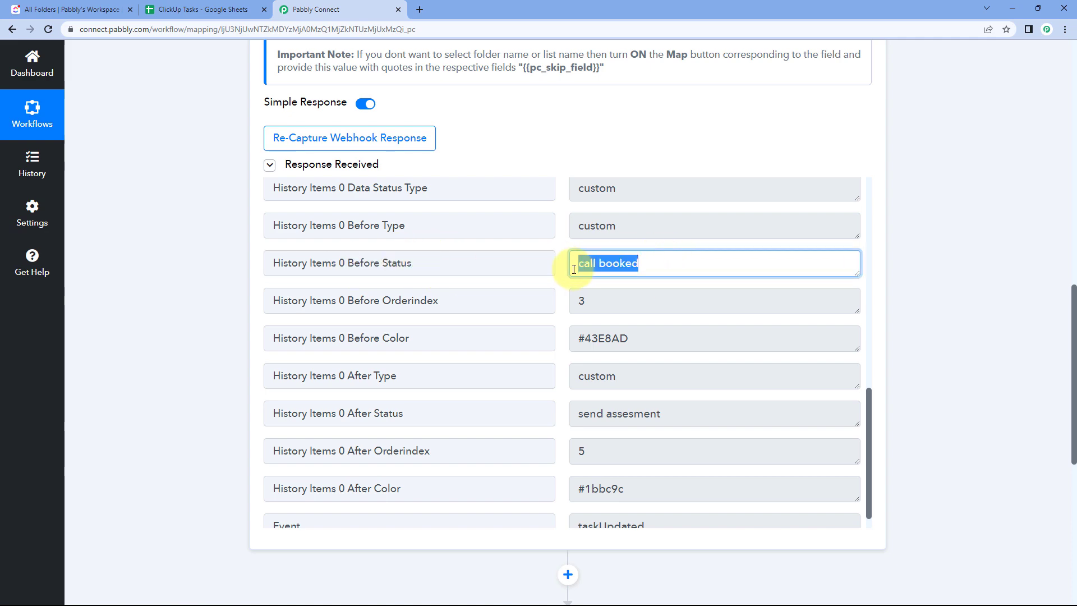
{"action": "left_click", "coordinate": [229, 10]}
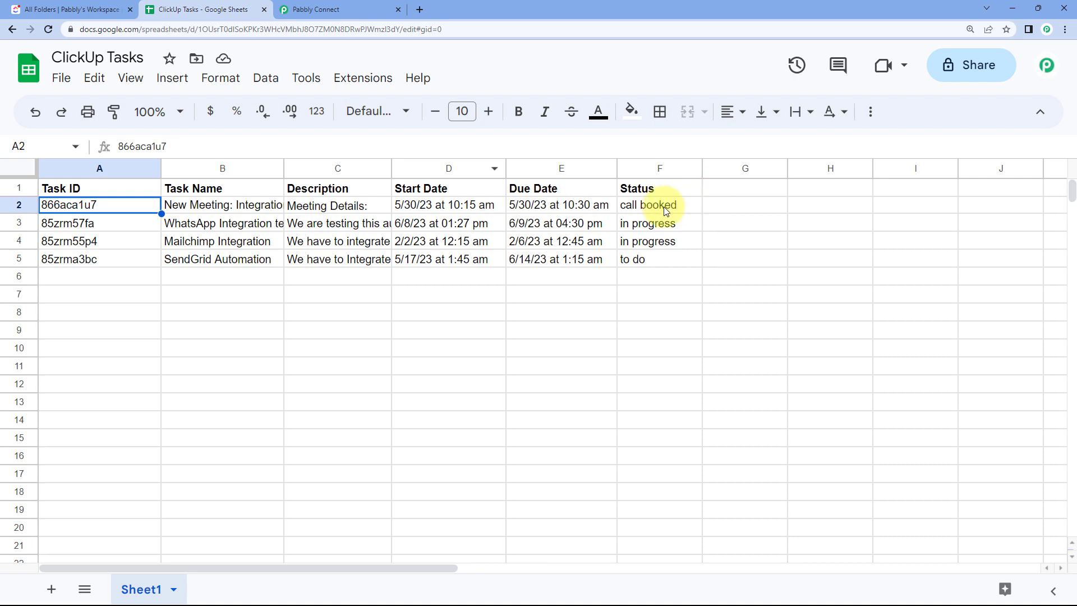
{"action": "left_click", "coordinate": [335, 10]}
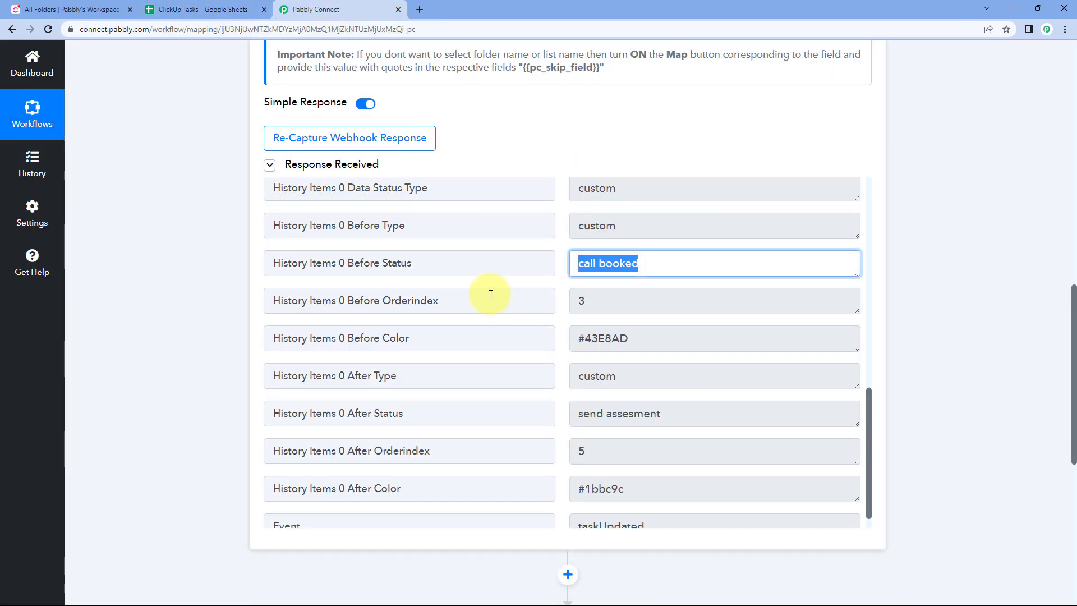
Examine the History Items 0 After Status label and value in the webhook response.
{"action": "scroll", "coordinate": [491, 294], "scroll_direction": "down", "scroll_amount": 2}
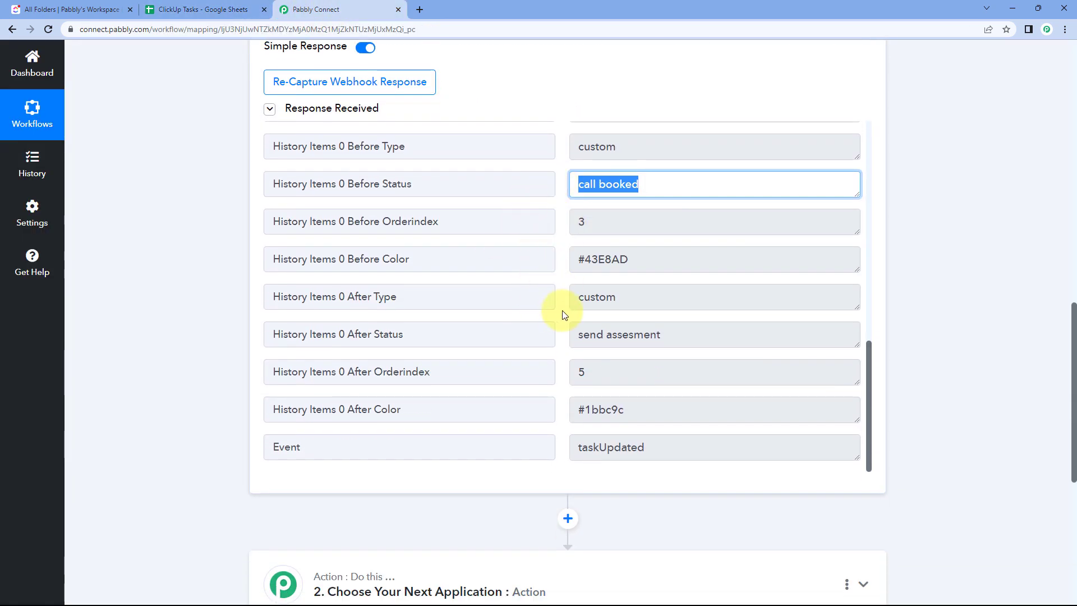
{"action": "left_click", "coordinate": [447, 334]}
{"action": "key", "text": "ctrl+shift+Left"}
{"action": "key", "text": "ctrl+shift+Left"}
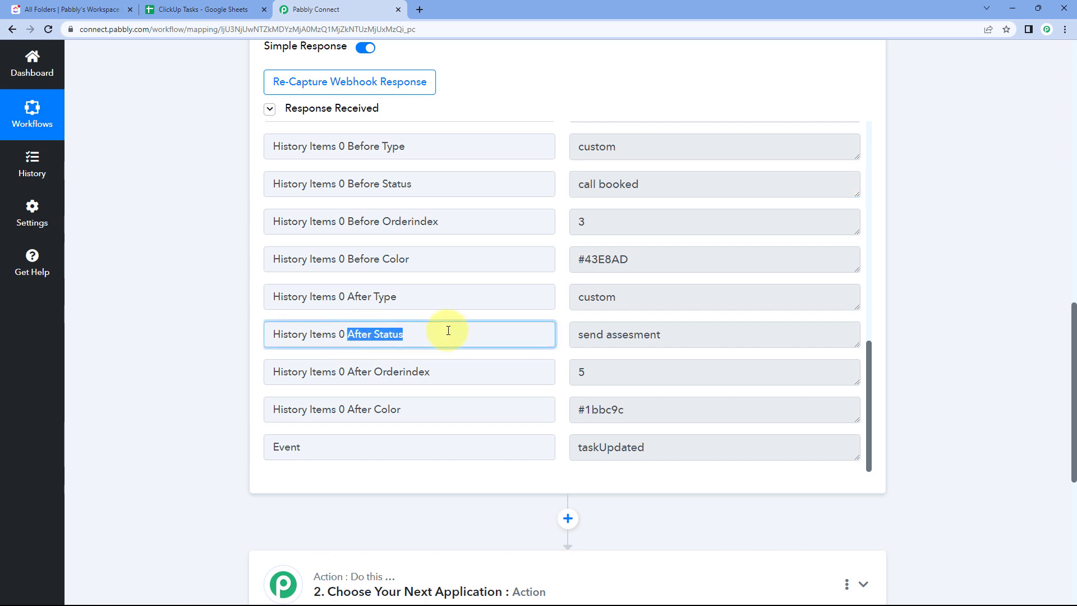
{"action": "left_click", "coordinate": [684, 337]}
{"action": "left_click_drag", "start_coordinate": [679, 338], "coordinate": [563, 336]}
{"action": "left_click", "coordinate": [563, 336]}
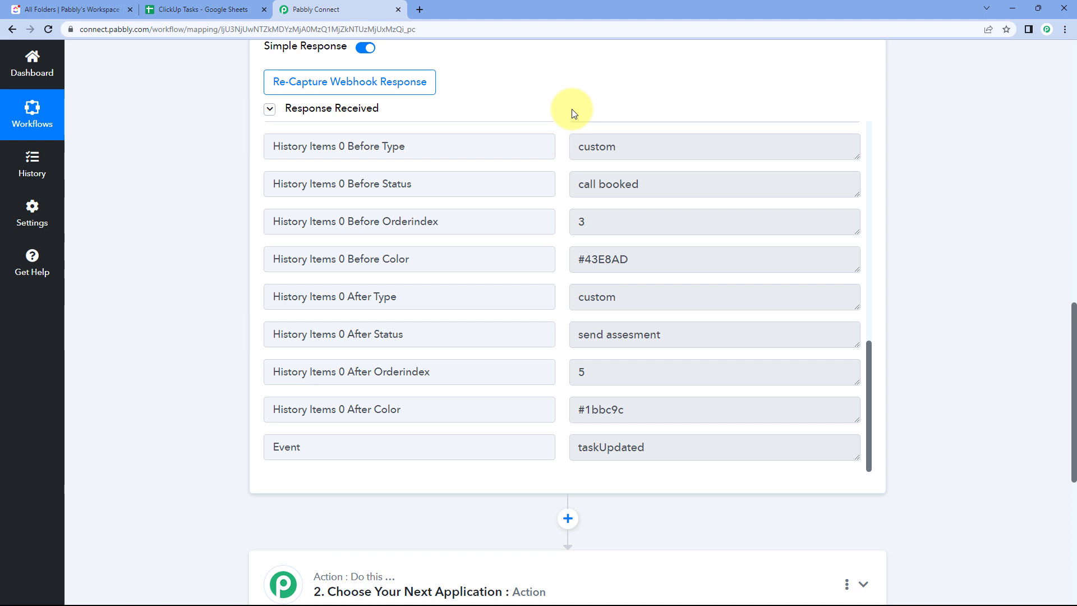
Review the ClickUp trigger settings and captured response, checking the New Integrations list in ClickUp before returning to Pabbly Connect.
{"action": "scroll", "coordinate": [554, 193], "scroll_direction": "up", "scroll_amount": 3}
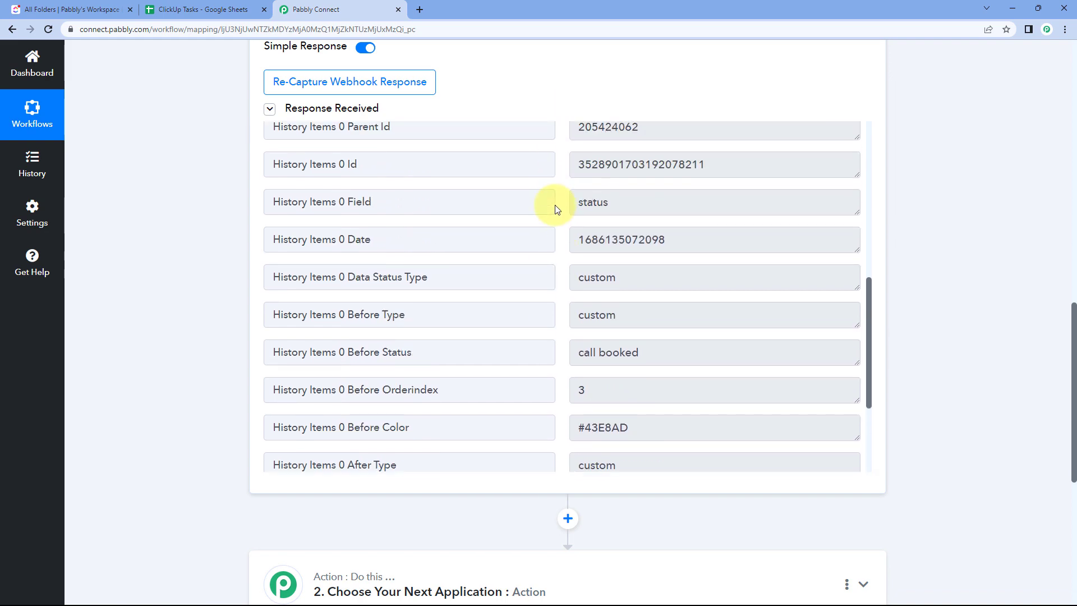
{"action": "scroll", "coordinate": [456, 149], "scroll_direction": "up", "scroll_amount": 10}
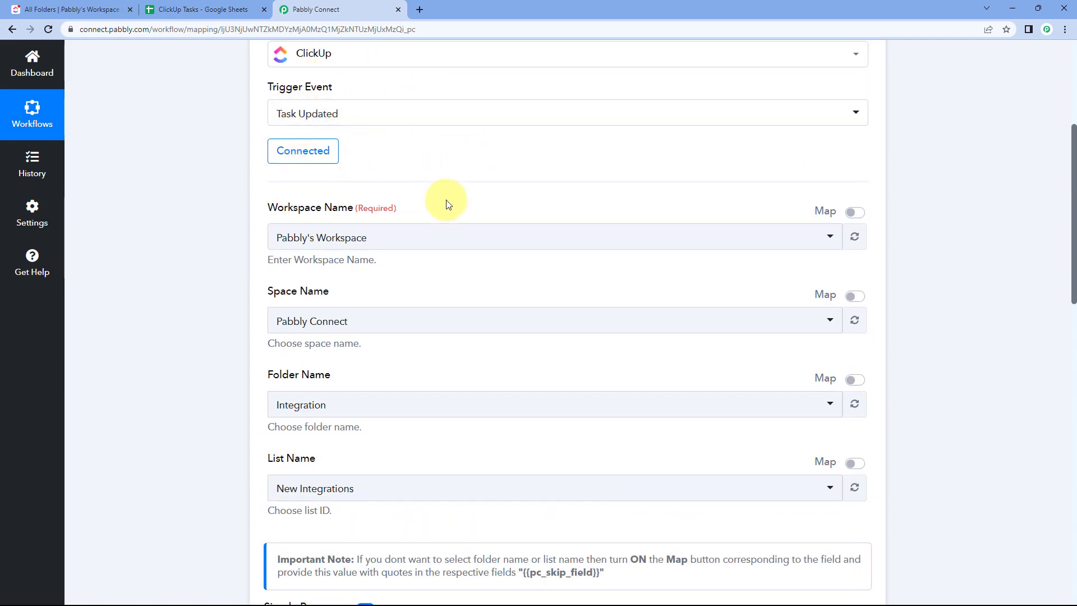
{"action": "scroll", "coordinate": [474, 180], "scroll_direction": "down", "scroll_amount": 9}
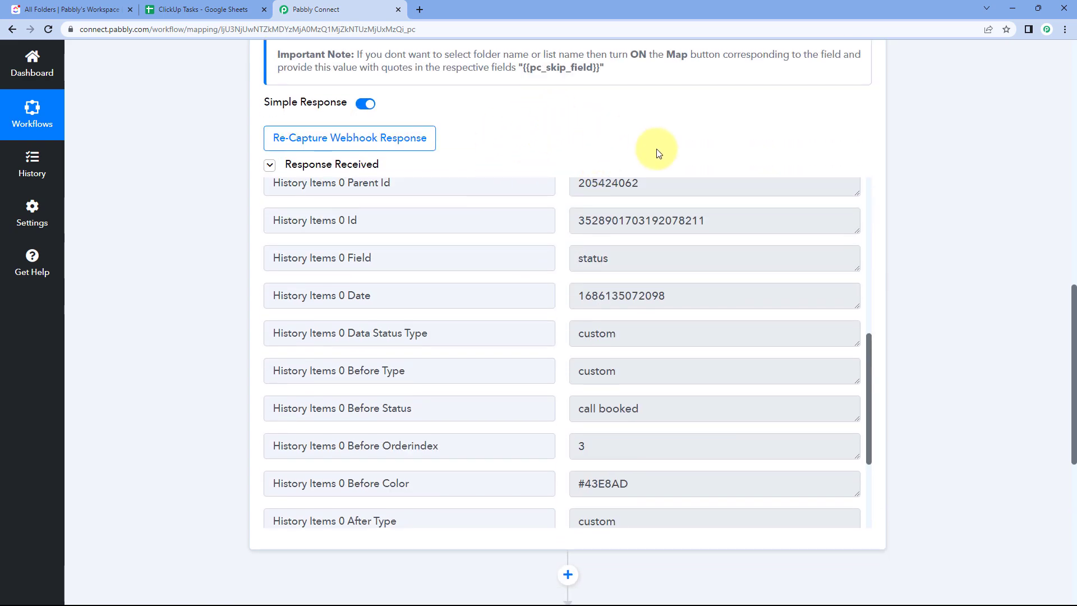
{"action": "left_click", "coordinate": [49, 9]}
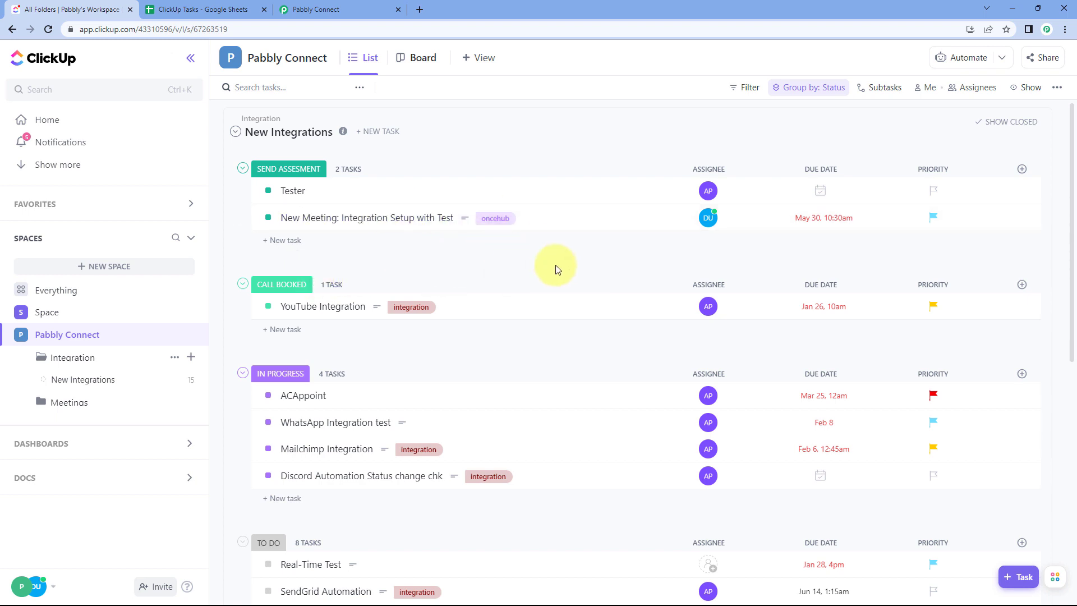
{"action": "left_click", "coordinate": [316, 9]}
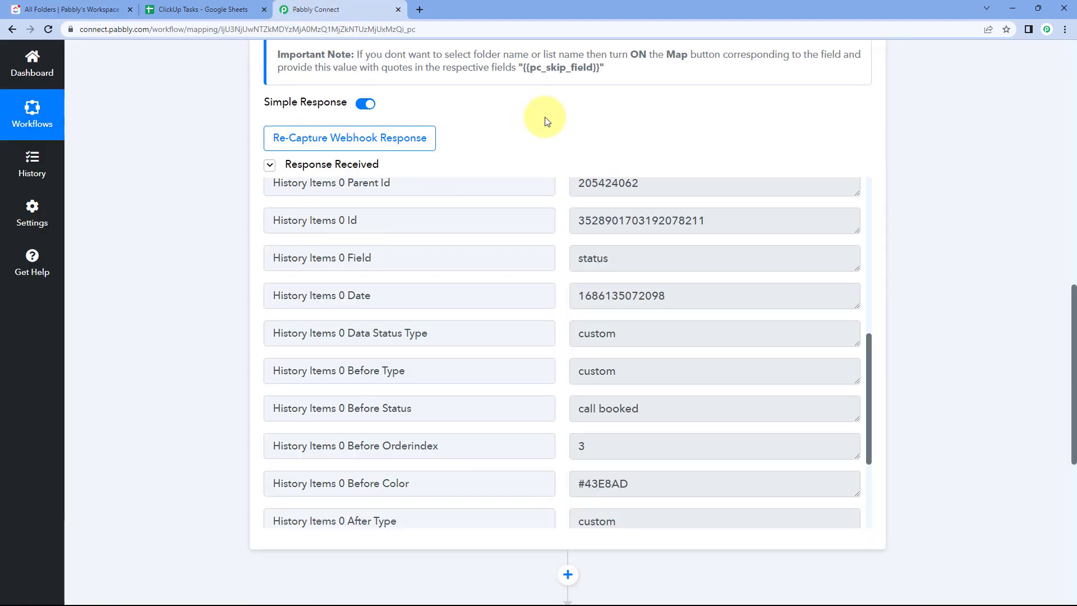
{"action": "scroll", "coordinate": [533, 149], "scroll_direction": "down", "scroll_amount": 1}
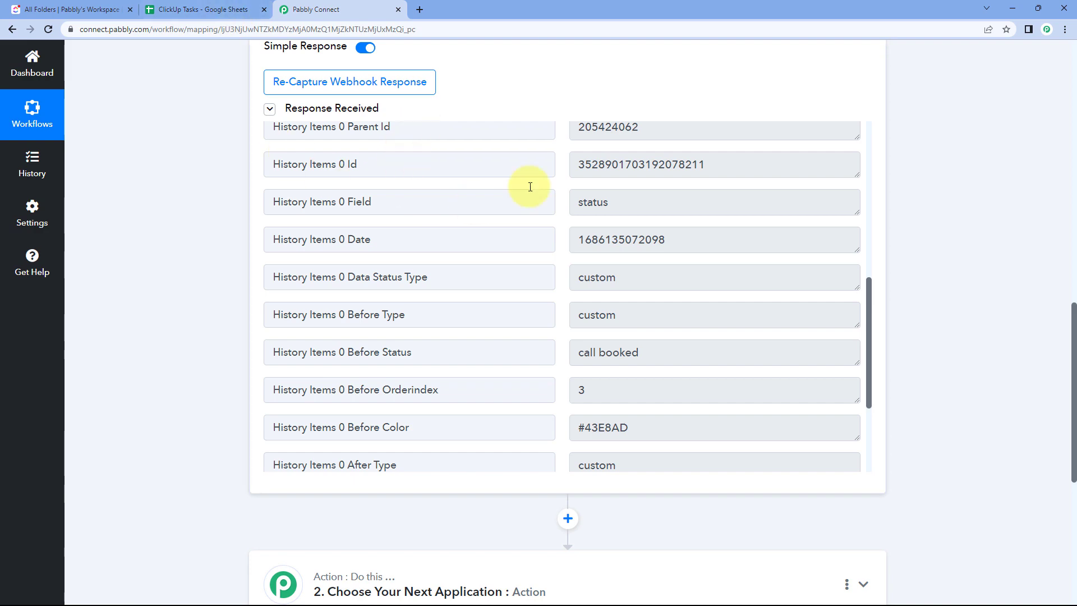
Compare the tasks in ClickUp's New Integrations list with the ClickUp Tasks spreadsheet, finishing in Pabbly Connect.
{"action": "left_click", "coordinate": [106, 9]}
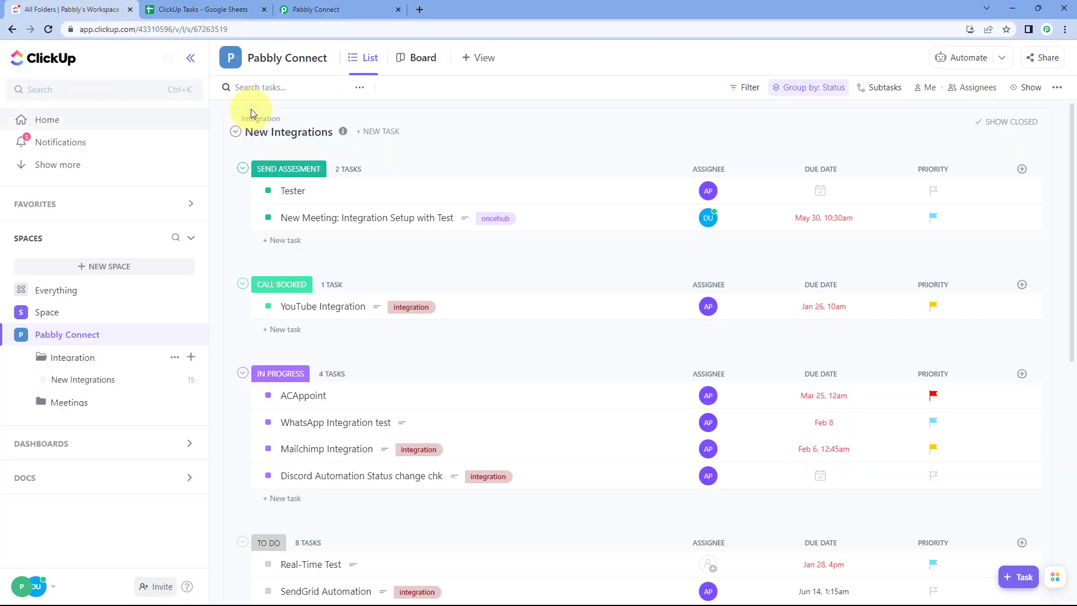
{"action": "left_click", "coordinate": [203, 10]}
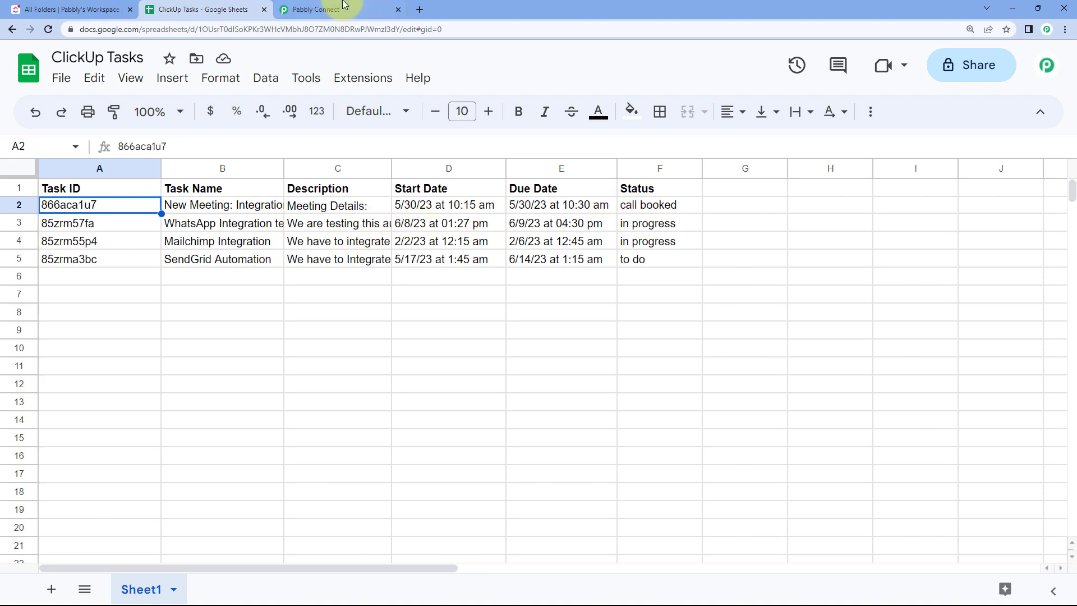
{"action": "left_click", "coordinate": [325, 10]}
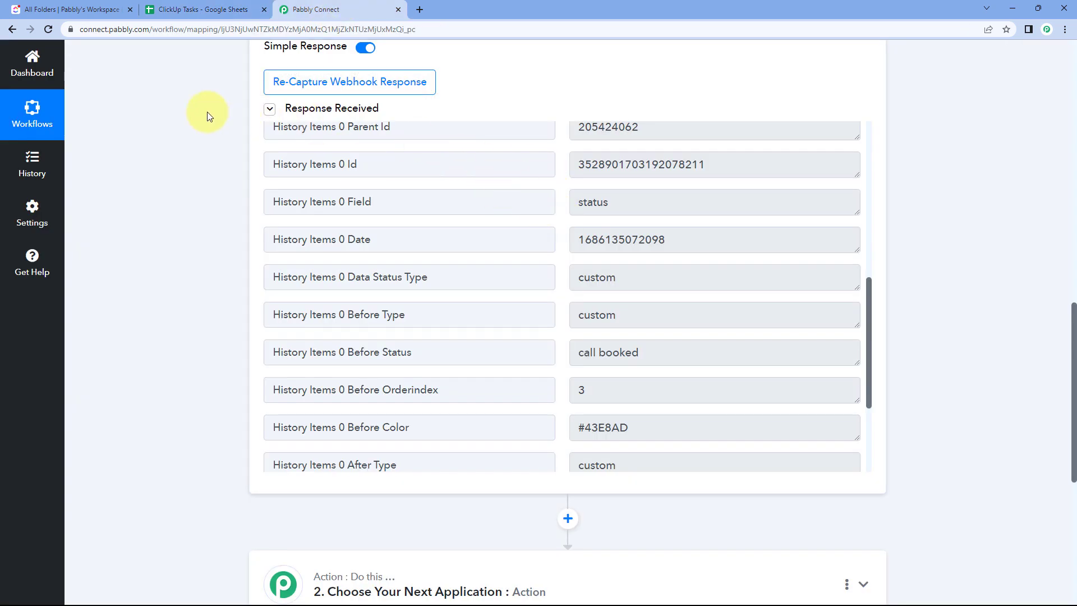
{"action": "left_click", "coordinate": [117, 15]}
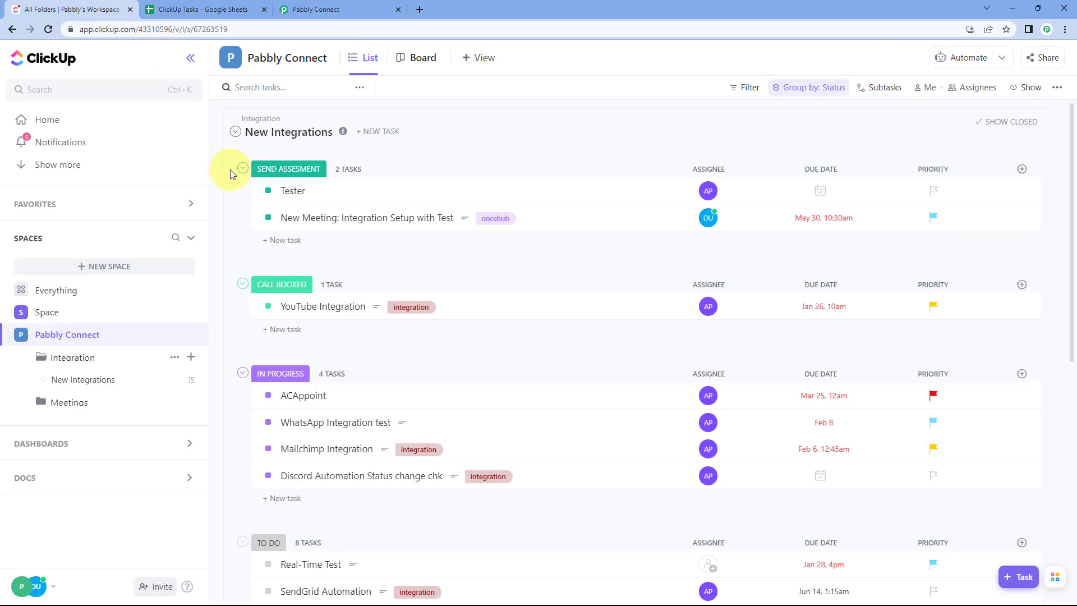
{"action": "left_click", "coordinate": [359, 10]}
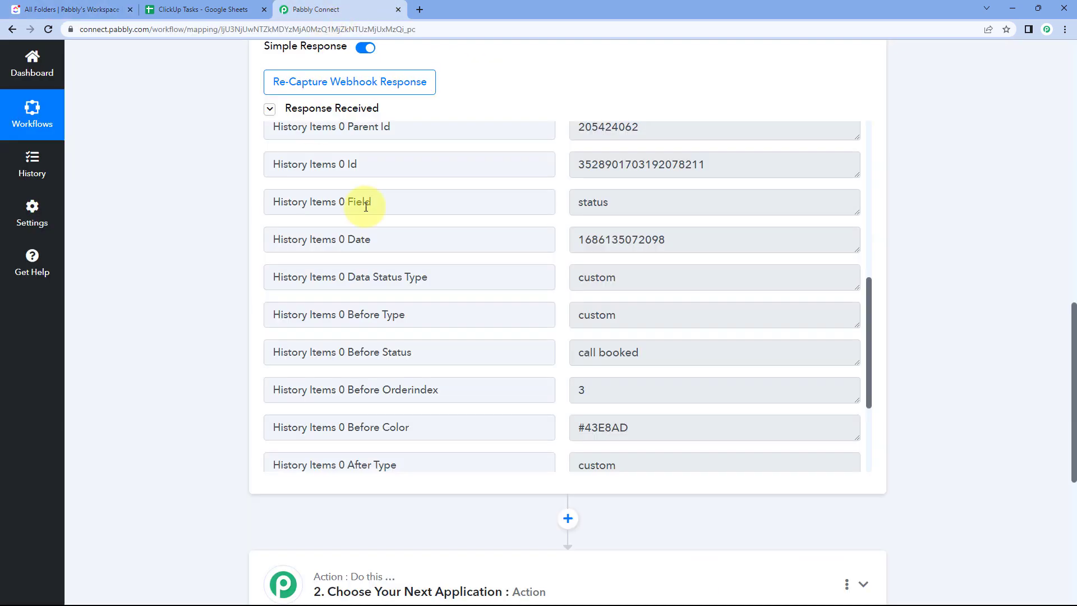
Check the History Items 0 Field label and value in the webhook response to identify which task field was updated.
{"action": "double_click", "coordinate": [630, 207]}
{"action": "left_click", "coordinate": [365, 203]}
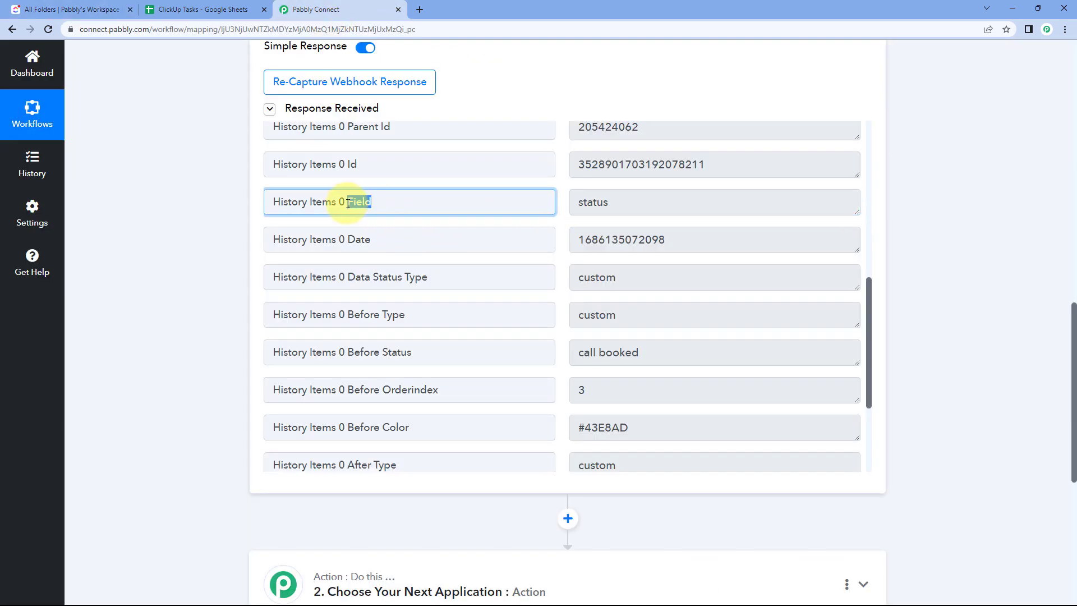
{"action": "left_click", "coordinate": [390, 202]}
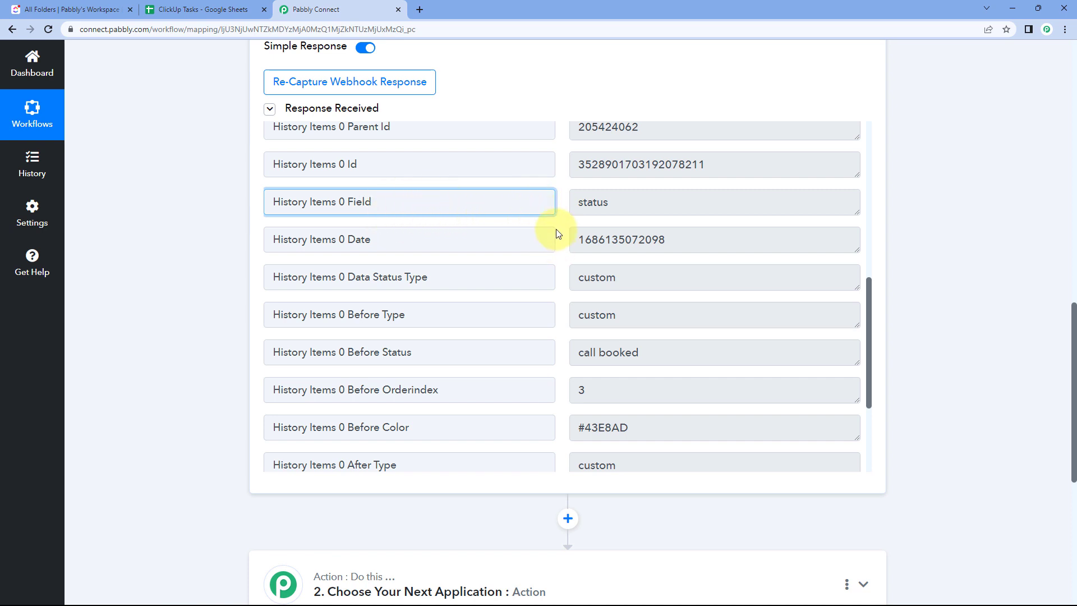
{"action": "left_click_drag", "start_coordinate": [437, 204], "coordinate": [264, 204]}
{"action": "left_click", "coordinate": [402, 204]}
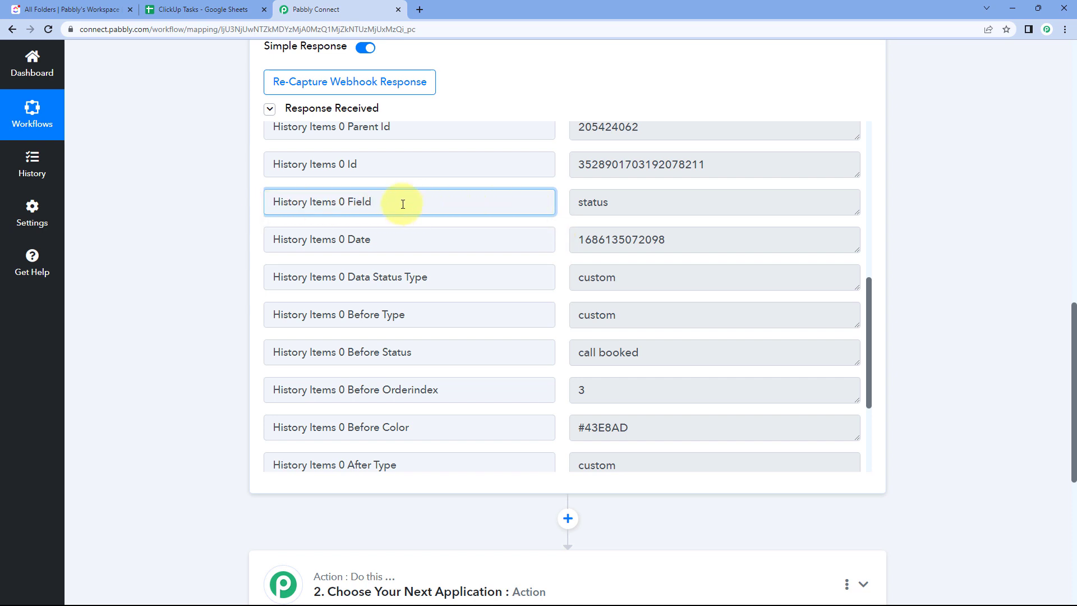
{"action": "left_click_drag", "start_coordinate": [662, 207], "coordinate": [572, 207]}
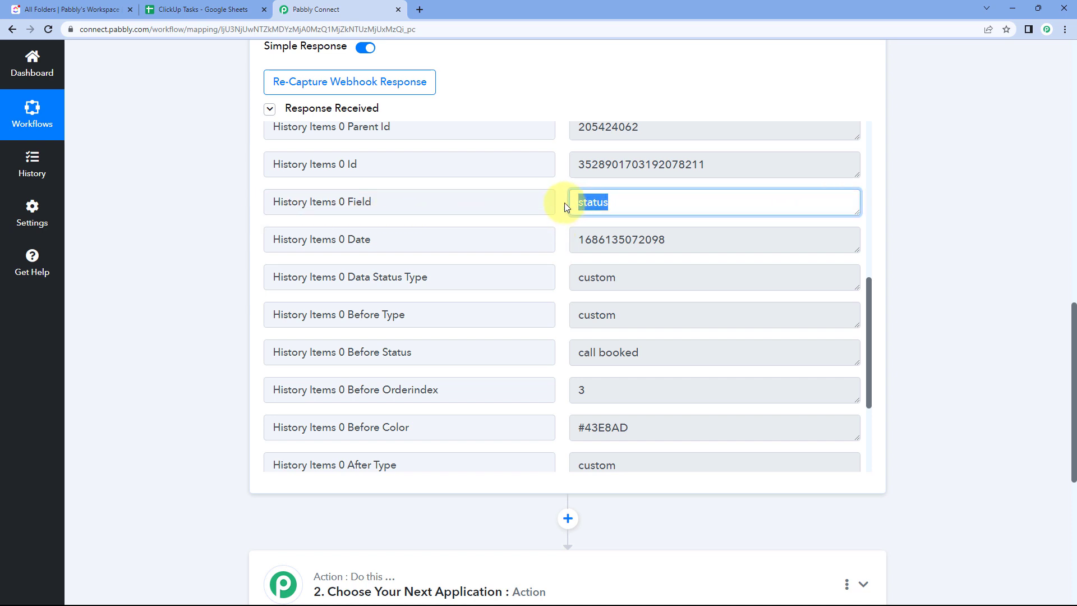
{"action": "left_click_drag", "start_coordinate": [403, 202], "coordinate": [340, 203]}
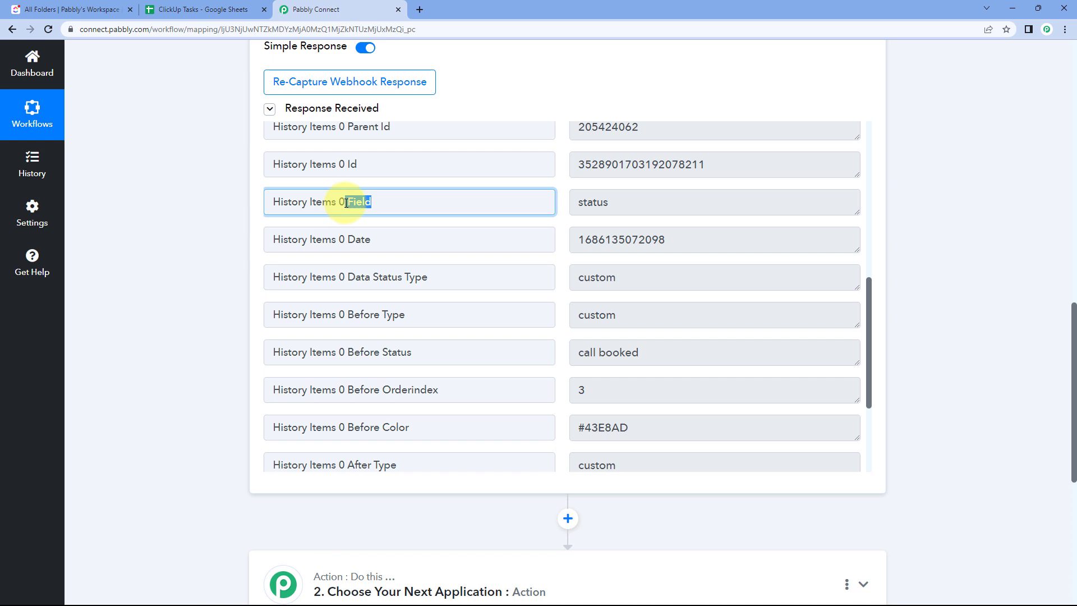
{"action": "left_click_drag", "start_coordinate": [625, 202], "coordinate": [575, 203]}
{"action": "left_click", "coordinate": [555, 207]}
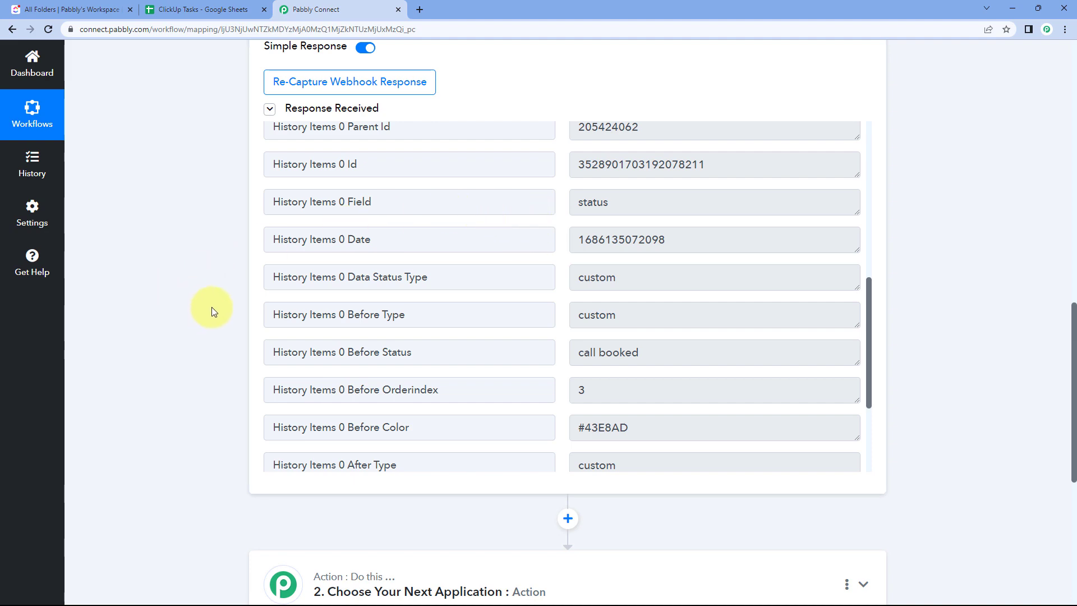
Check the spreadsheet columns and the ClickUp task list against the updated field named in the Pabbly Connect webhook response.
{"action": "left_click", "coordinate": [202, 10]}
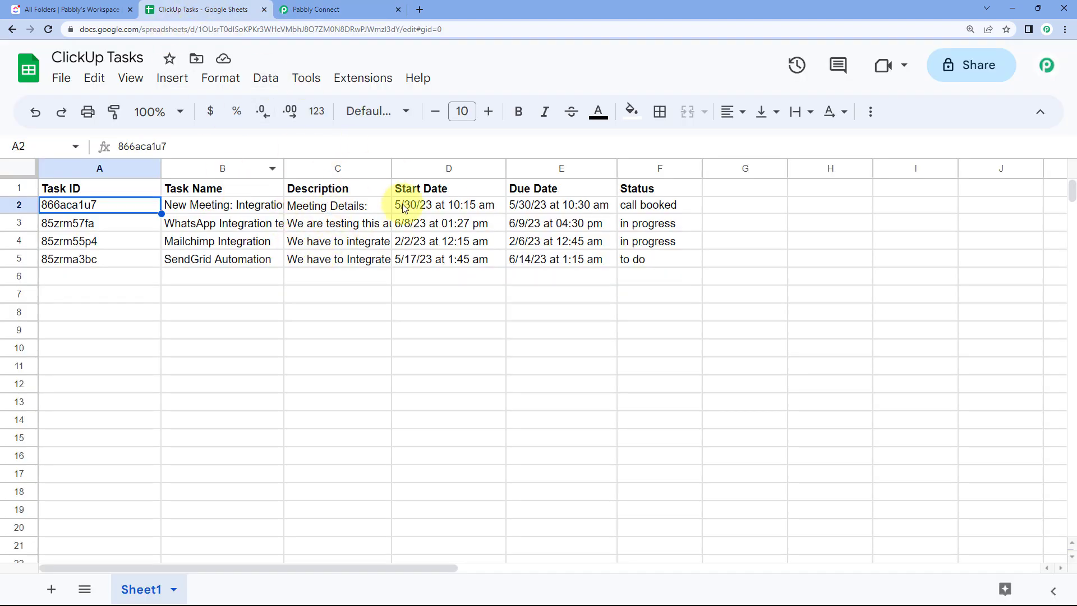
{"action": "left_click", "coordinate": [334, 10]}
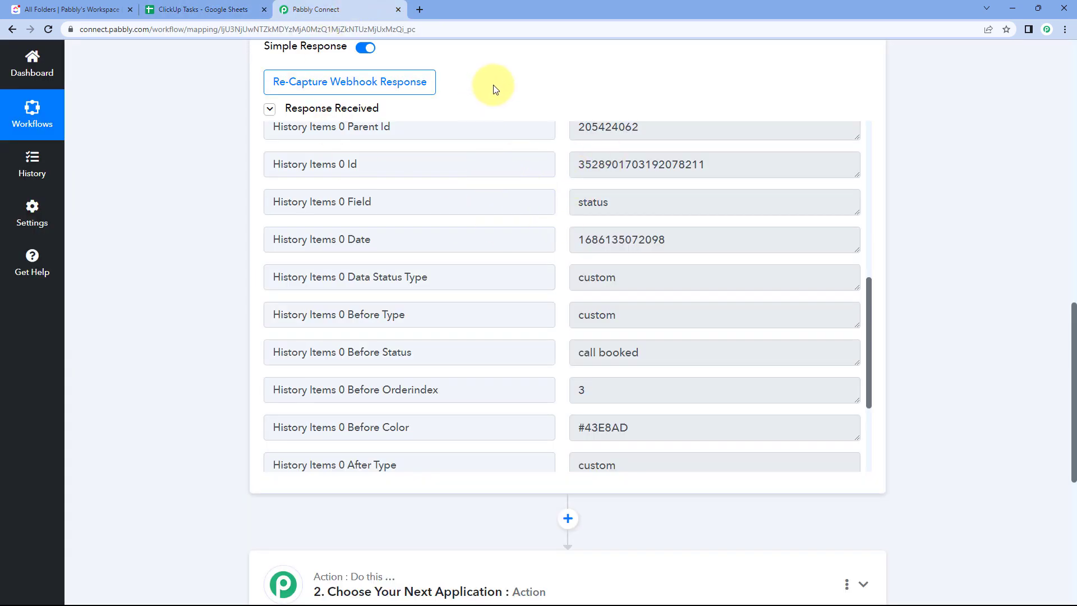
{"action": "left_click", "coordinate": [72, 10]}
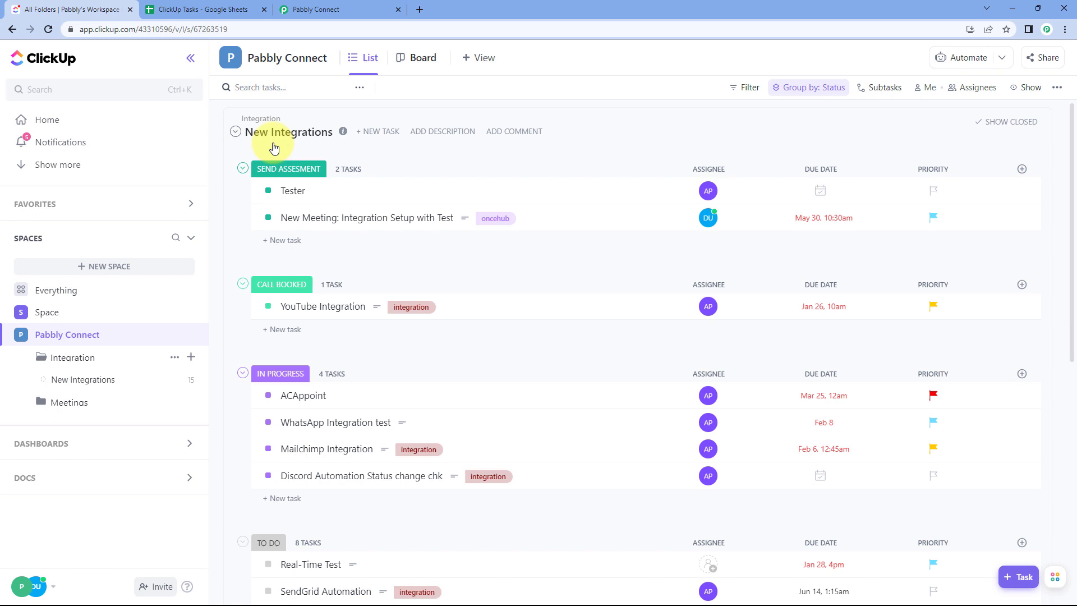
{"action": "left_click", "coordinate": [337, 9]}
{"action": "double_click", "coordinate": [603, 202]}
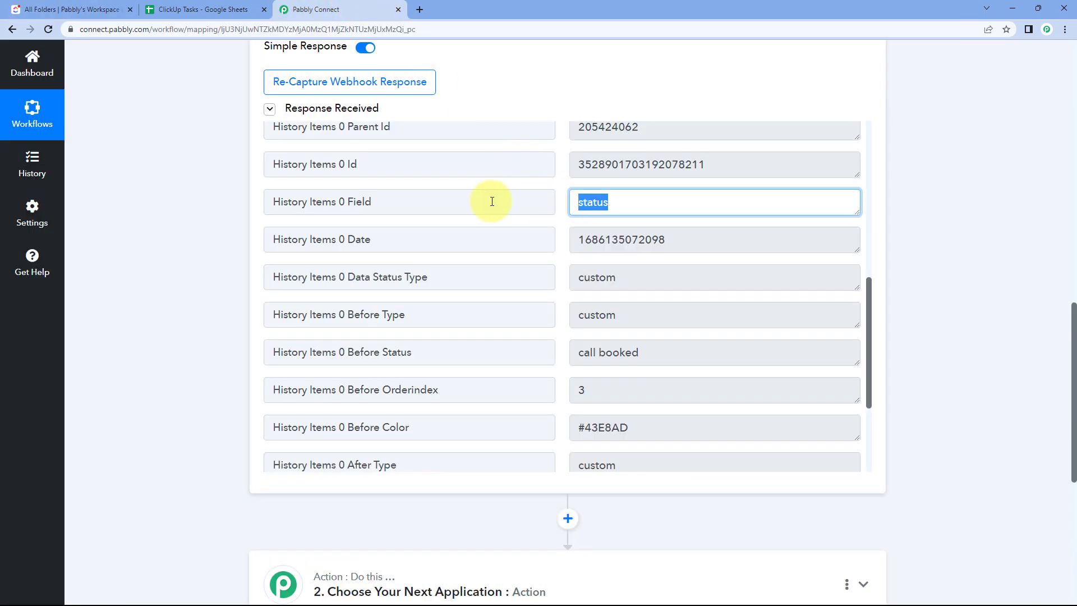
{"action": "left_click", "coordinate": [482, 201]}
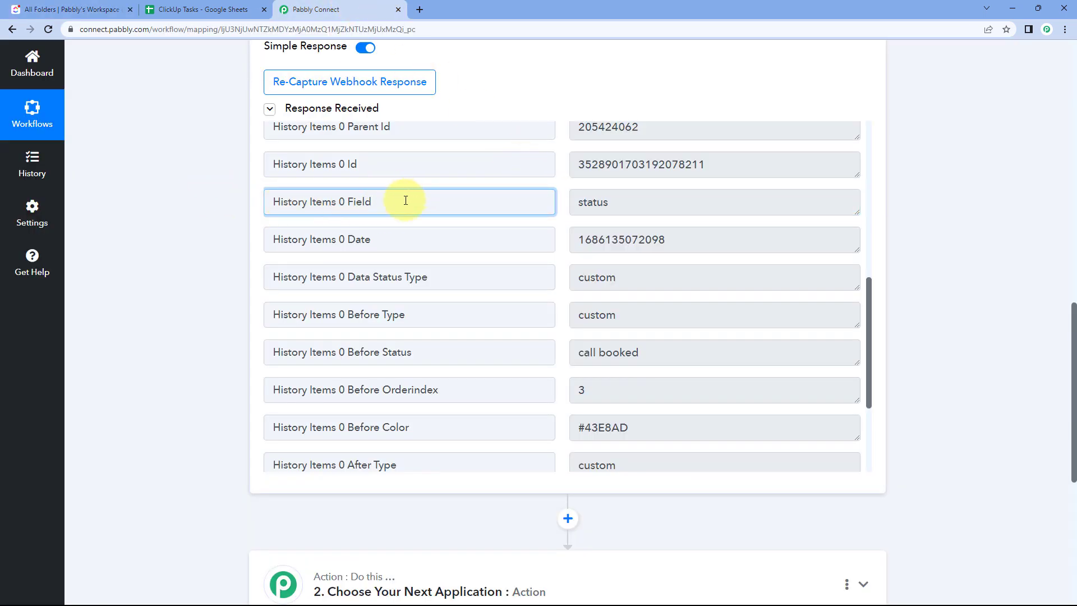
Choose Filter by Pabbly as the app for the workflow's second step.
{"action": "left_click", "coordinate": [220, 201]}
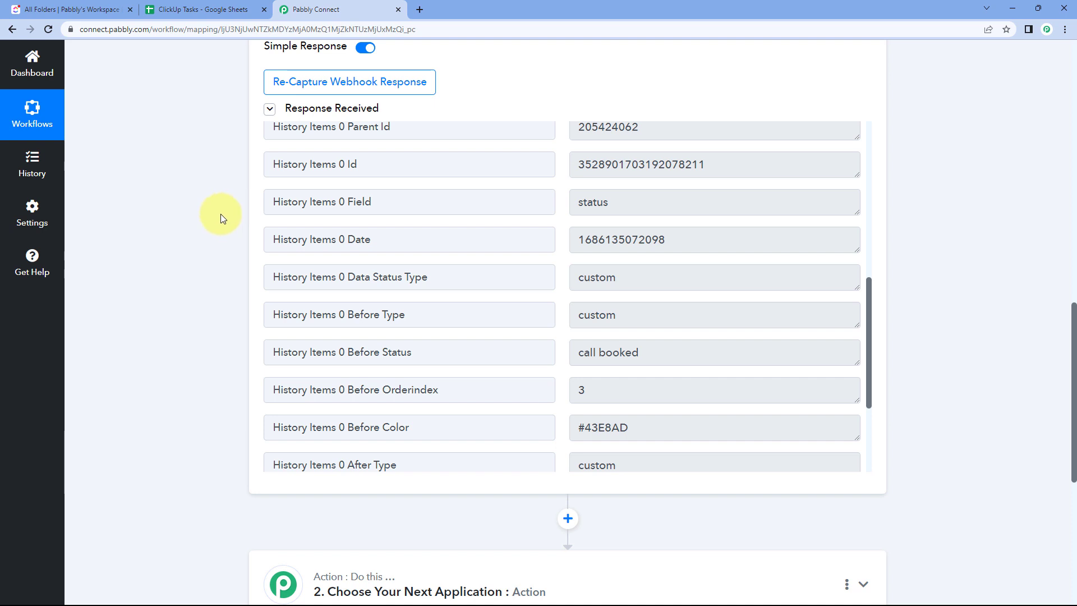
{"action": "scroll", "coordinate": [220, 213], "scroll_direction": "down", "scroll_amount": 7}
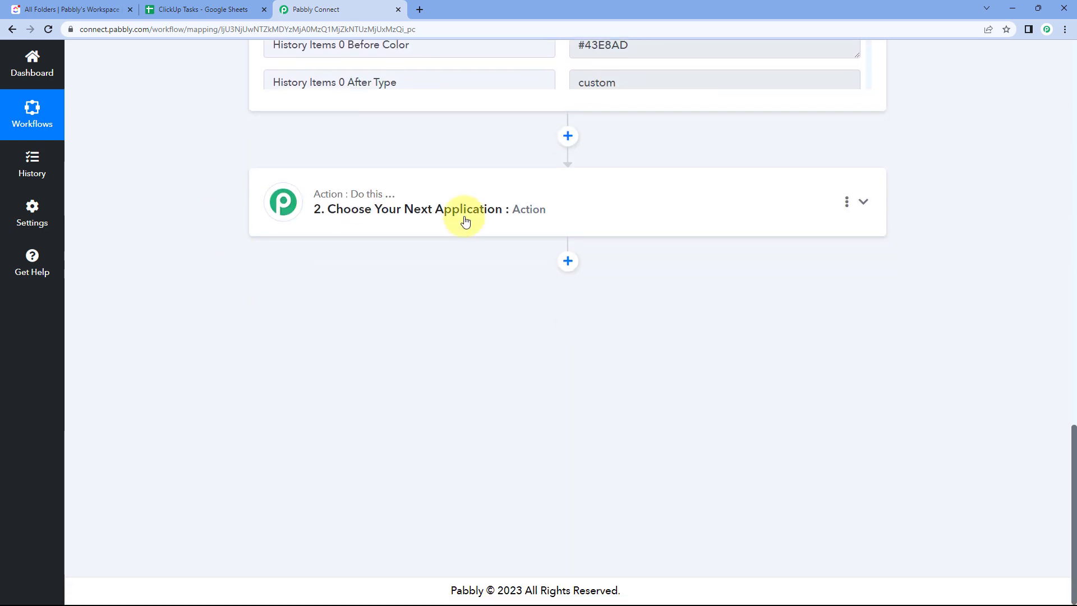
{"action": "left_click", "coordinate": [481, 199]}
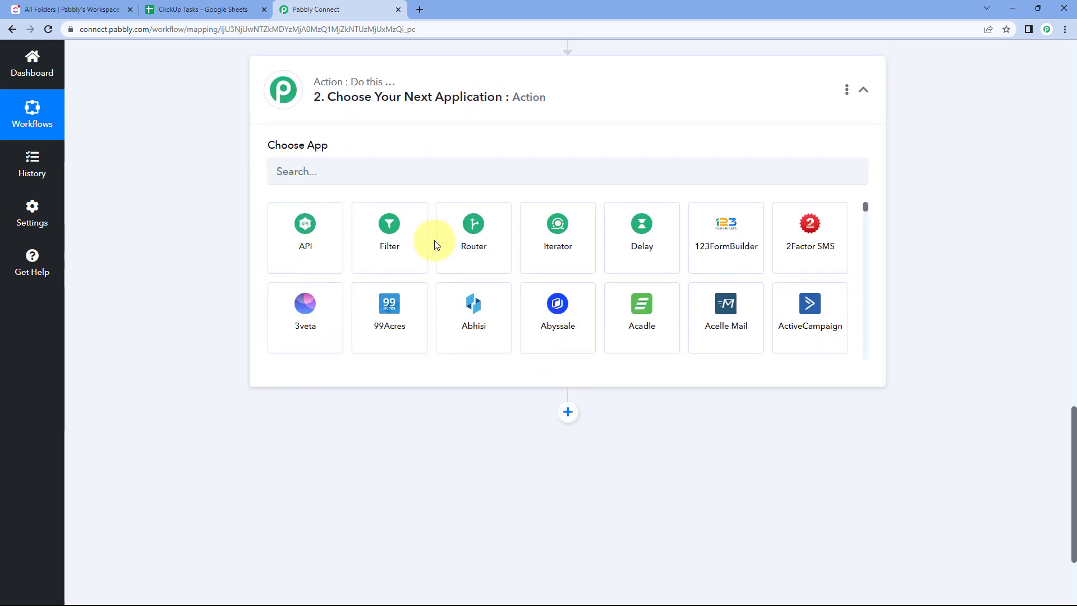
{"action": "left_click", "coordinate": [393, 245]}
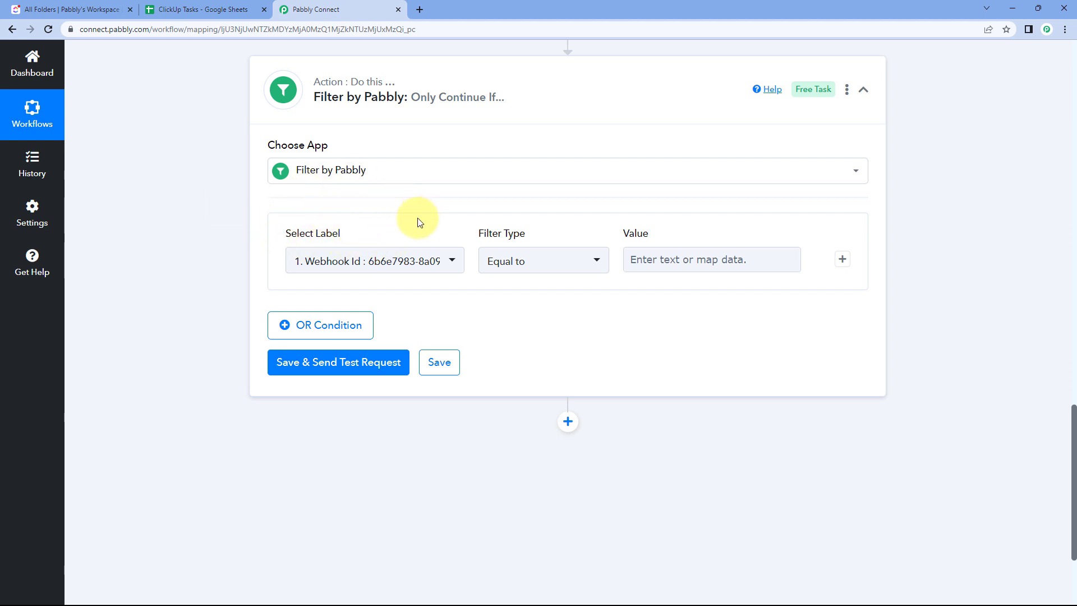
Set the filter condition's label to History Items 0 Field from the ClickUp: Task Updated data.
{"action": "scroll", "coordinate": [418, 222], "scroll_direction": "up", "scroll_amount": 8}
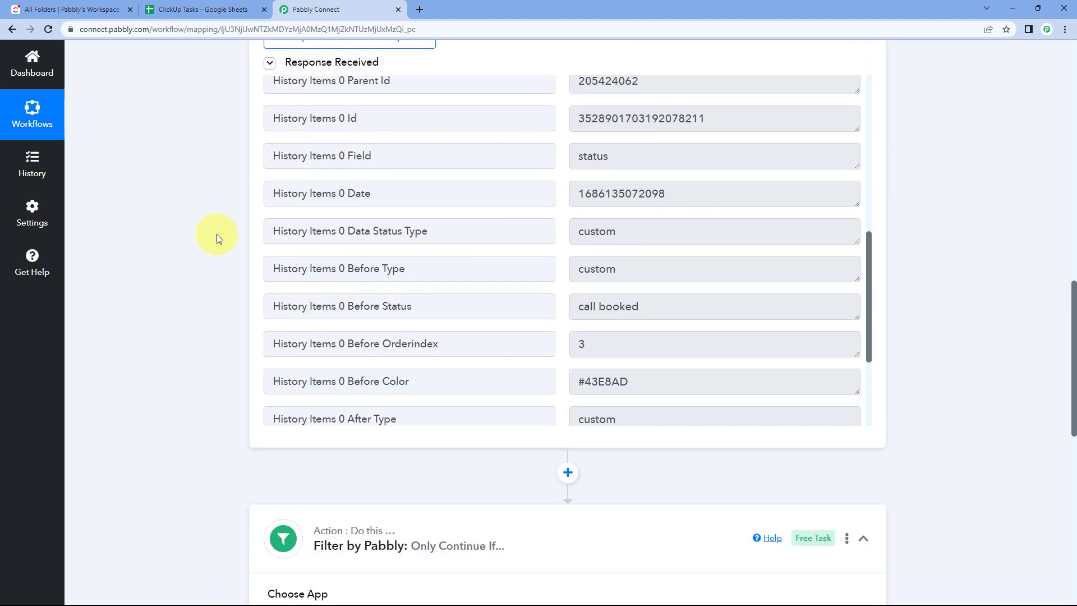
{"action": "scroll", "coordinate": [217, 235], "scroll_direction": "down", "scroll_amount": 8}
{"action": "left_click", "coordinate": [435, 267]}
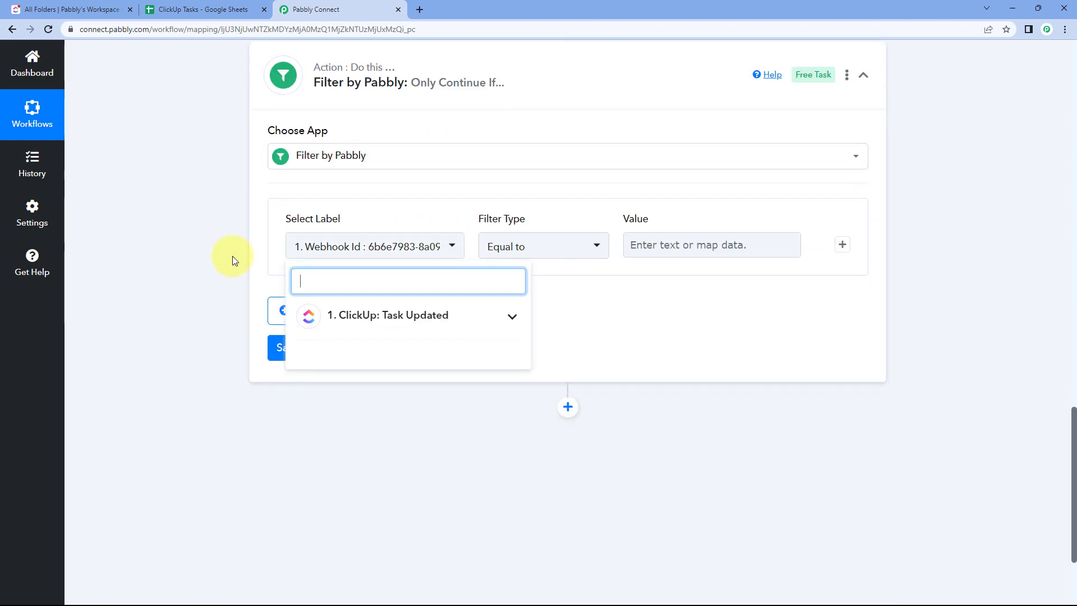
{"action": "scroll", "coordinate": [223, 257], "scroll_direction": "down", "scroll_amount": 1}
{"action": "left_click", "coordinate": [464, 273]}
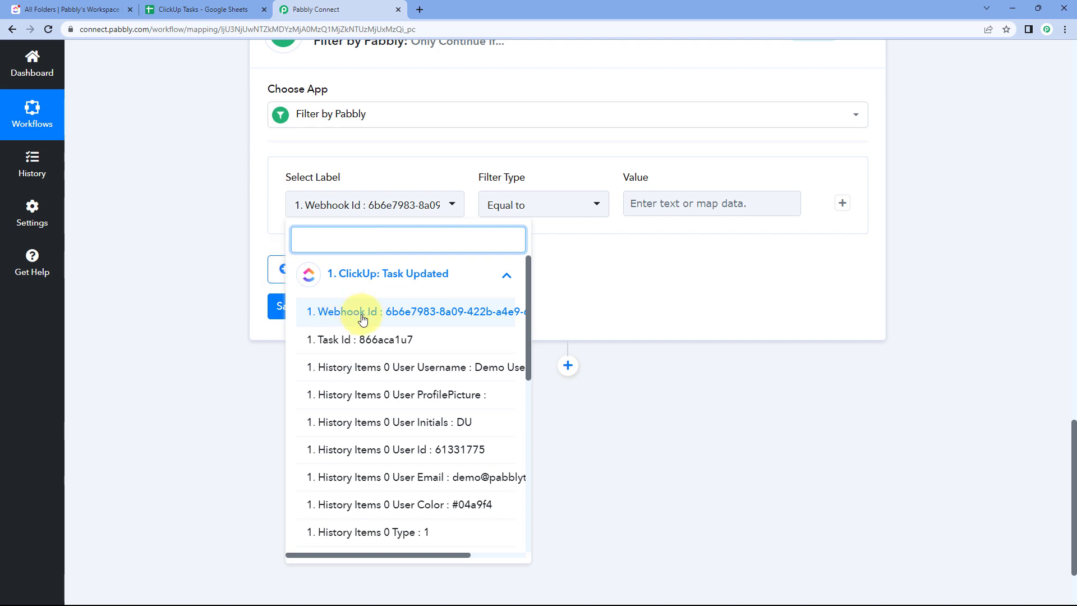
{"action": "scroll", "coordinate": [367, 327], "scroll_direction": "down", "scroll_amount": 3}
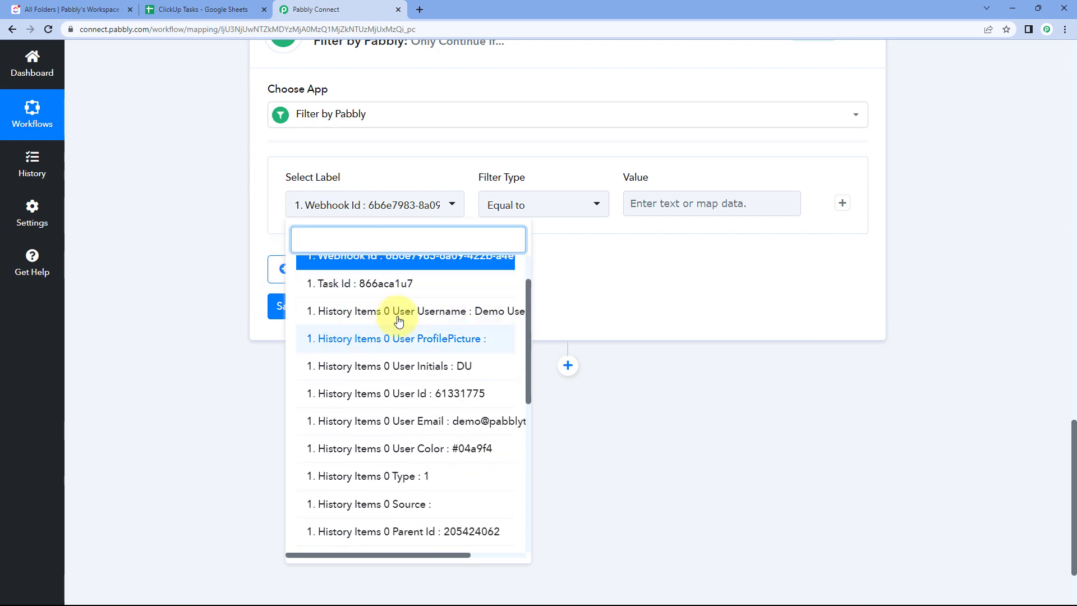
{"action": "scroll", "coordinate": [391, 351], "scroll_direction": "down", "scroll_amount": 4}
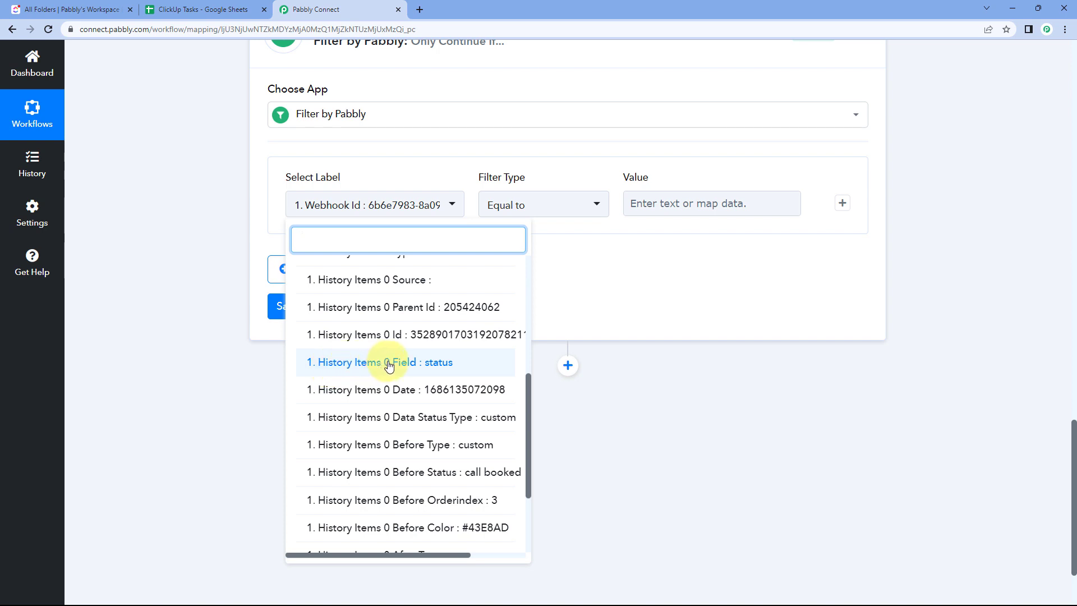
{"action": "left_click", "coordinate": [389, 364]}
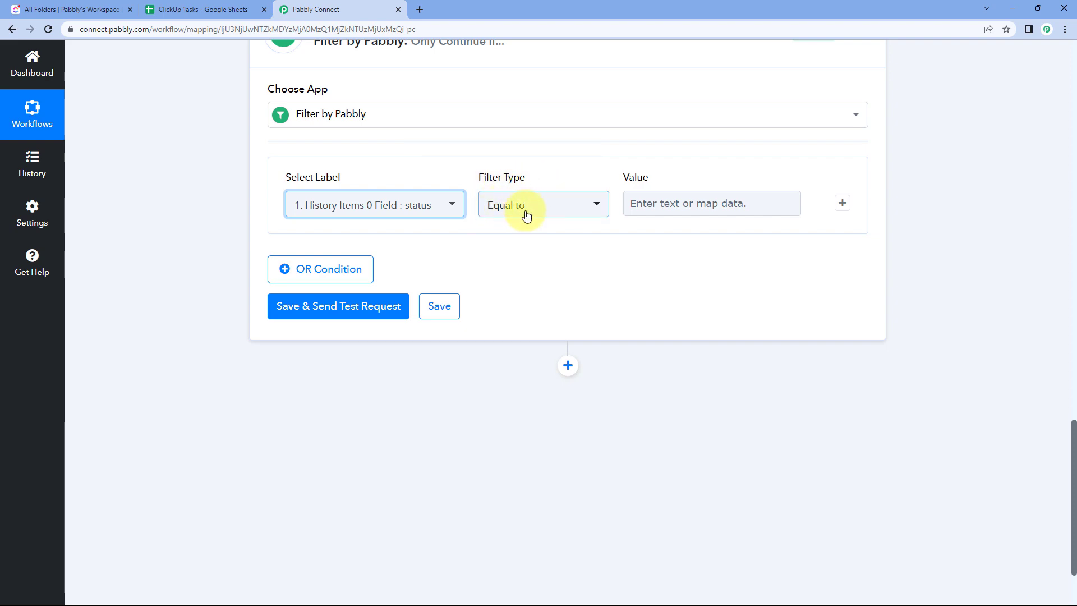
Copy the History Items 0 Field value, status, from the webhook response into the filter condition's value.
{"action": "scroll", "coordinate": [592, 190], "scroll_direction": "up", "scroll_amount": 10}
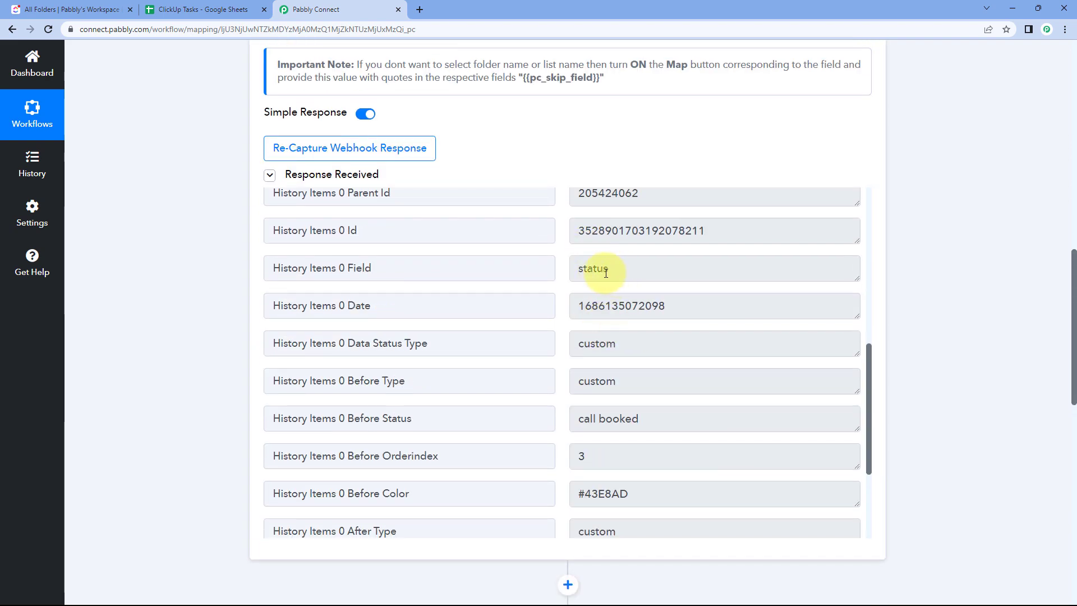
{"action": "double_click", "coordinate": [606, 273]}
{"action": "right_click", "coordinate": [616, 273]}
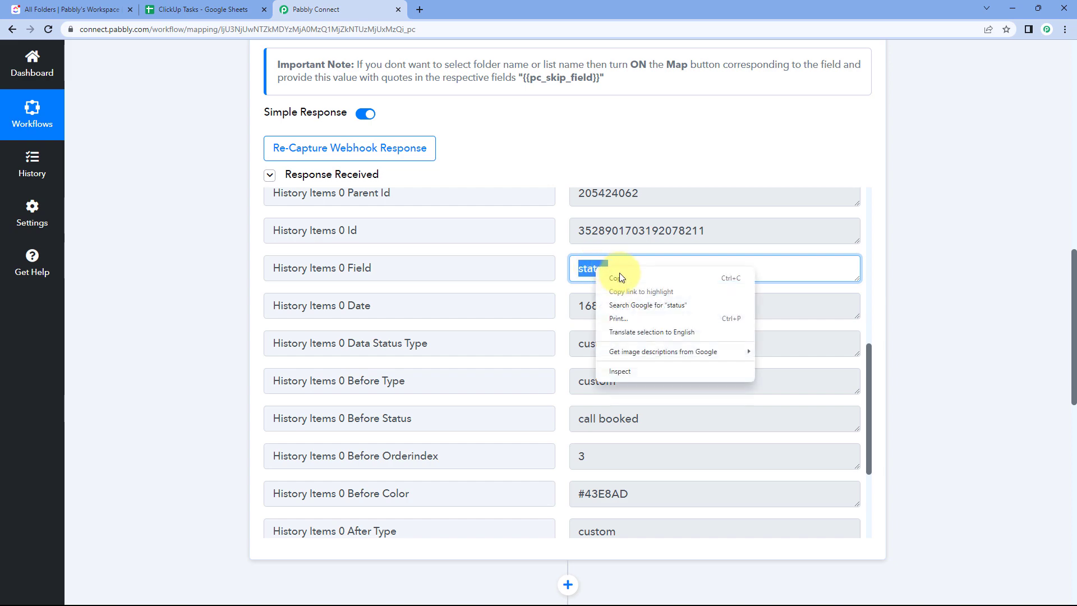
{"action": "left_click", "coordinate": [620, 282]}
{"action": "left_click", "coordinate": [562, 277]}
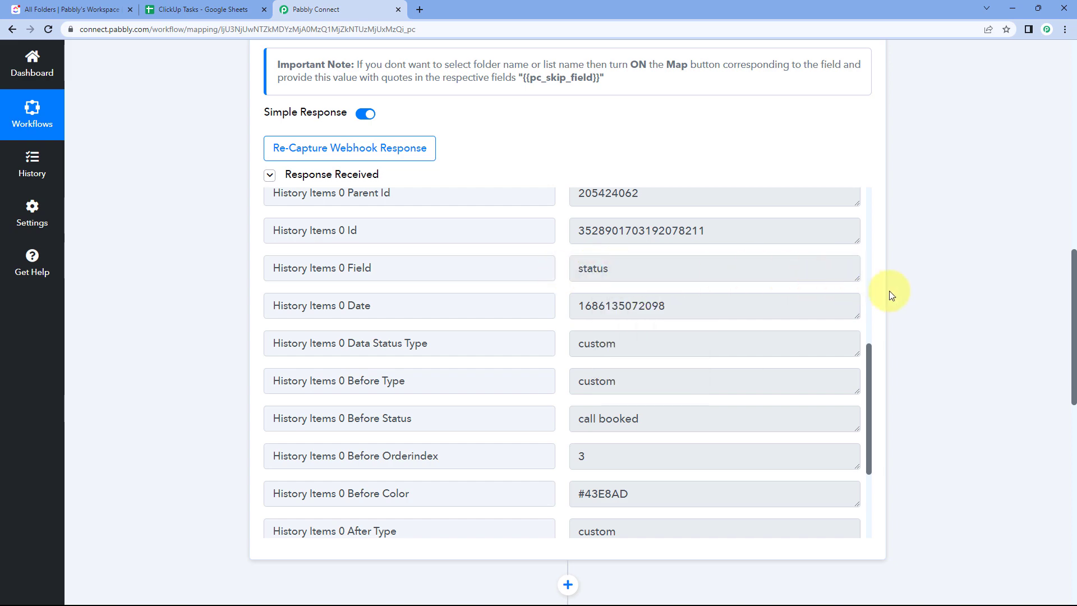
{"action": "scroll", "coordinate": [890, 290], "scroll_direction": "down", "scroll_amount": 9}
{"action": "right_click", "coordinate": [644, 313]}
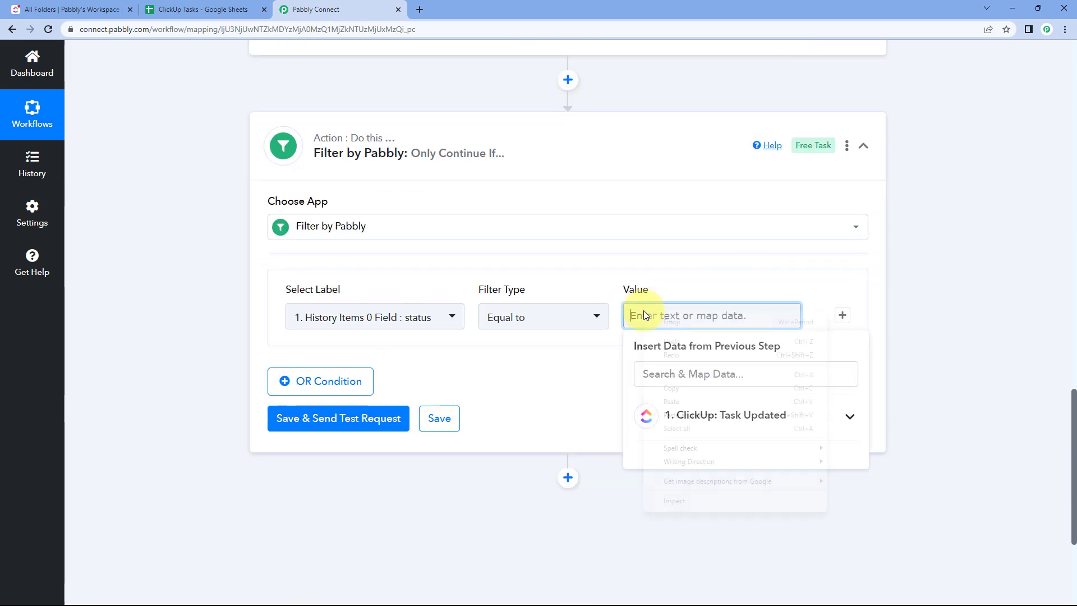
{"action": "left_click", "coordinate": [663, 400]}
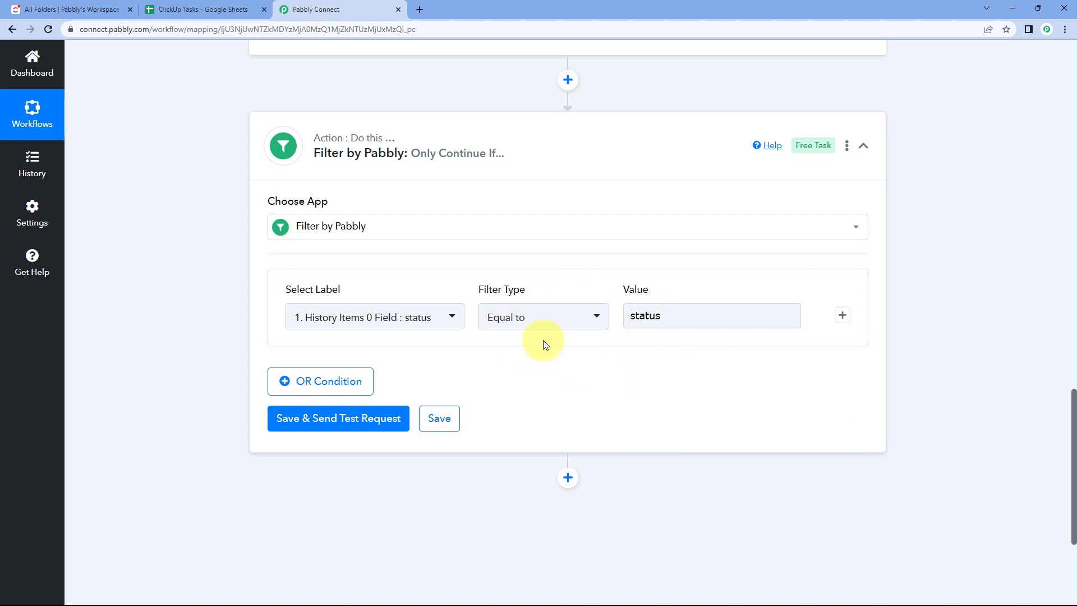
Compare the filter condition with ClickUp's New Integrations tasks and the ClickUp Tasks spreadsheet, finishing in Pabbly Connect.
{"action": "scroll", "coordinate": [540, 358], "scroll_direction": "down", "scroll_amount": 1}
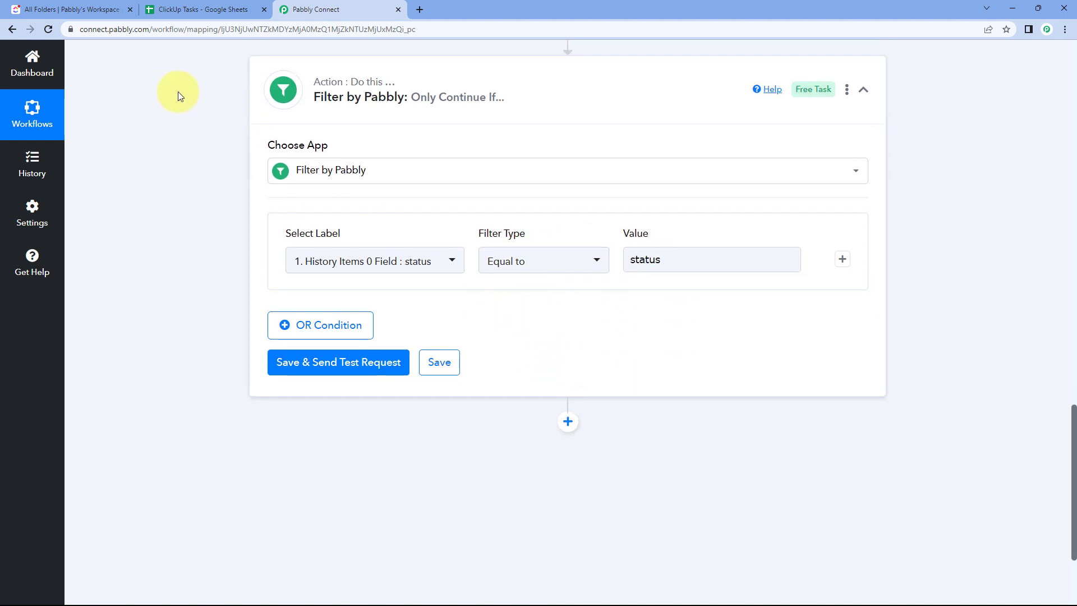
{"action": "left_click", "coordinate": [56, 9]}
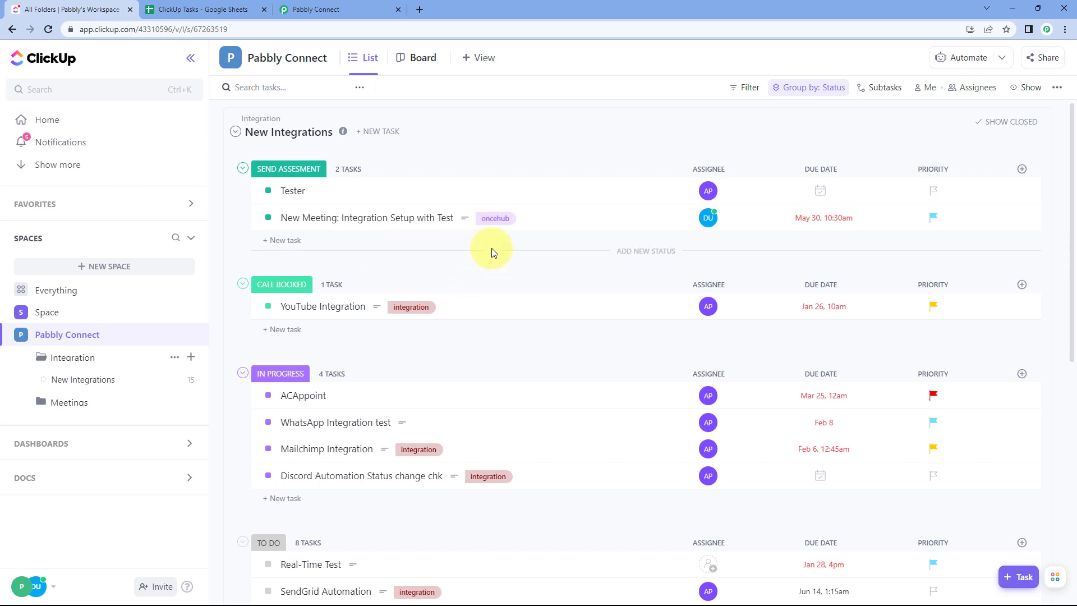
{"action": "left_click", "coordinate": [359, 10]}
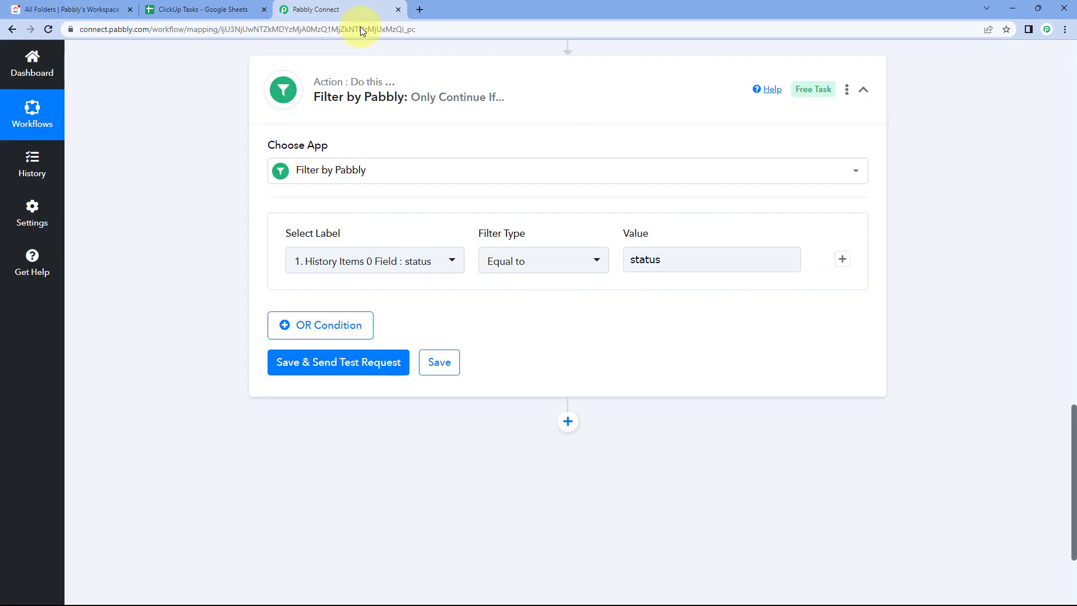
{"action": "scroll", "coordinate": [264, 120], "scroll_direction": "down", "scroll_amount": 1}
{"action": "scroll", "coordinate": [227, 192], "scroll_direction": "up", "scroll_amount": 2}
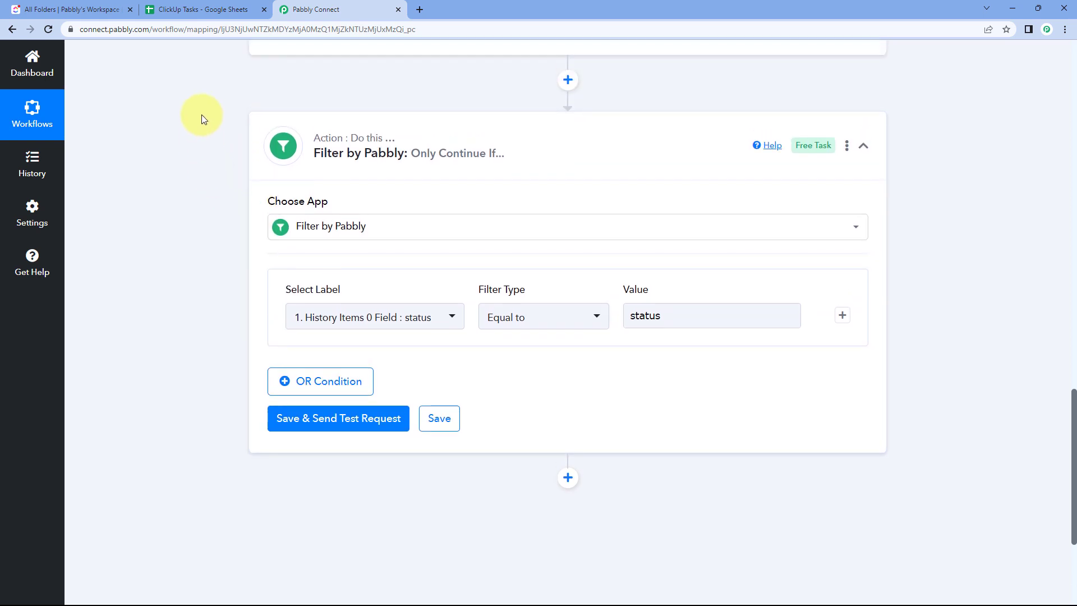
{"action": "left_click", "coordinate": [193, 10]}
{"action": "left_click", "coordinate": [303, 10]}
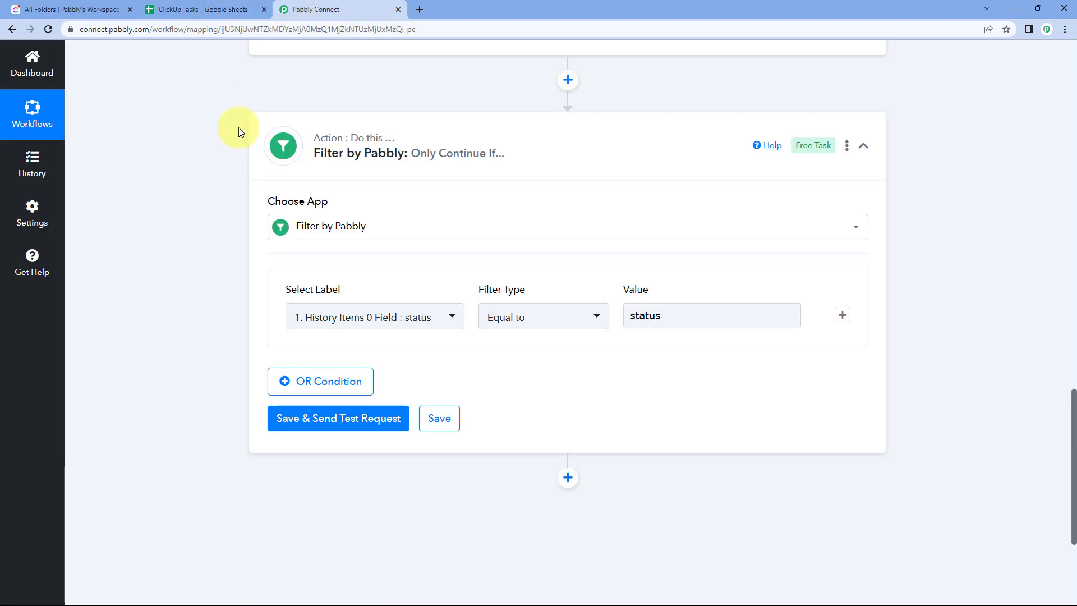
{"action": "left_click", "coordinate": [221, 10]}
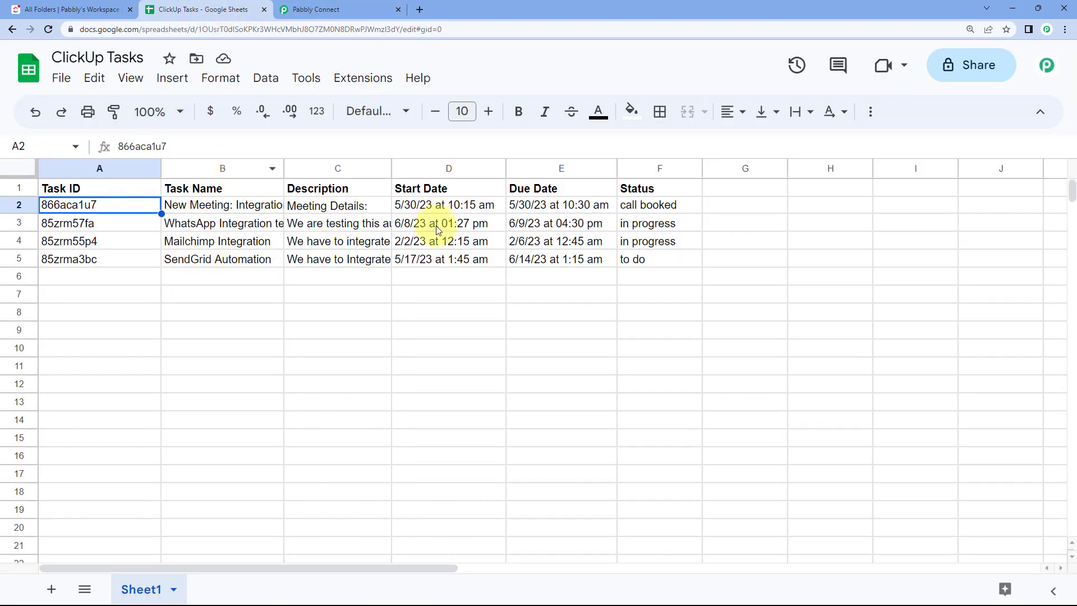
{"action": "left_click", "coordinate": [365, 7]}
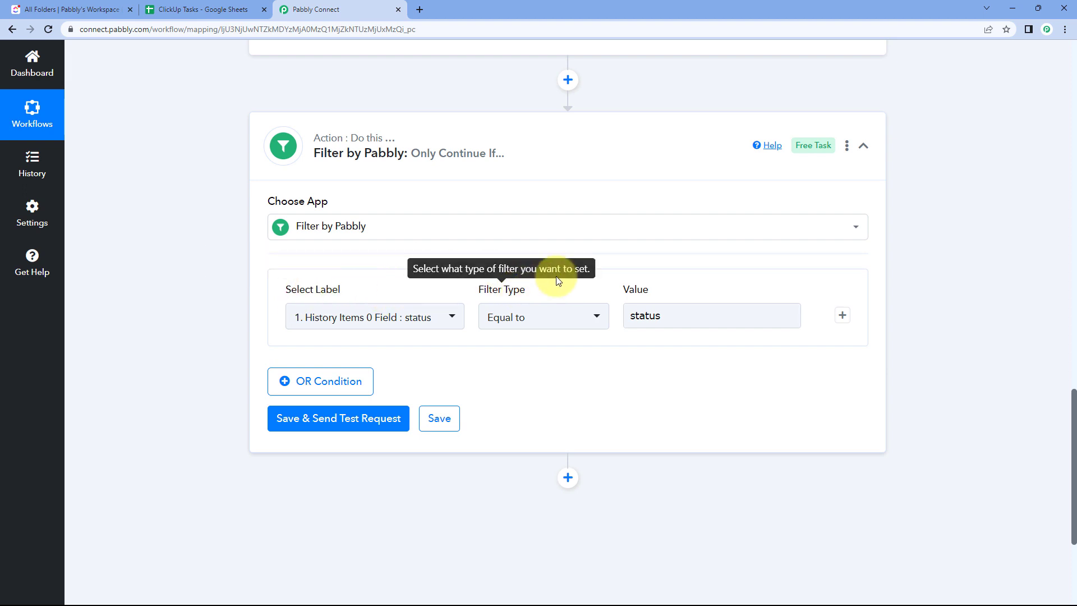
Save the filter with a test request and check the returned status and message.
{"action": "left_click", "coordinate": [361, 419]}
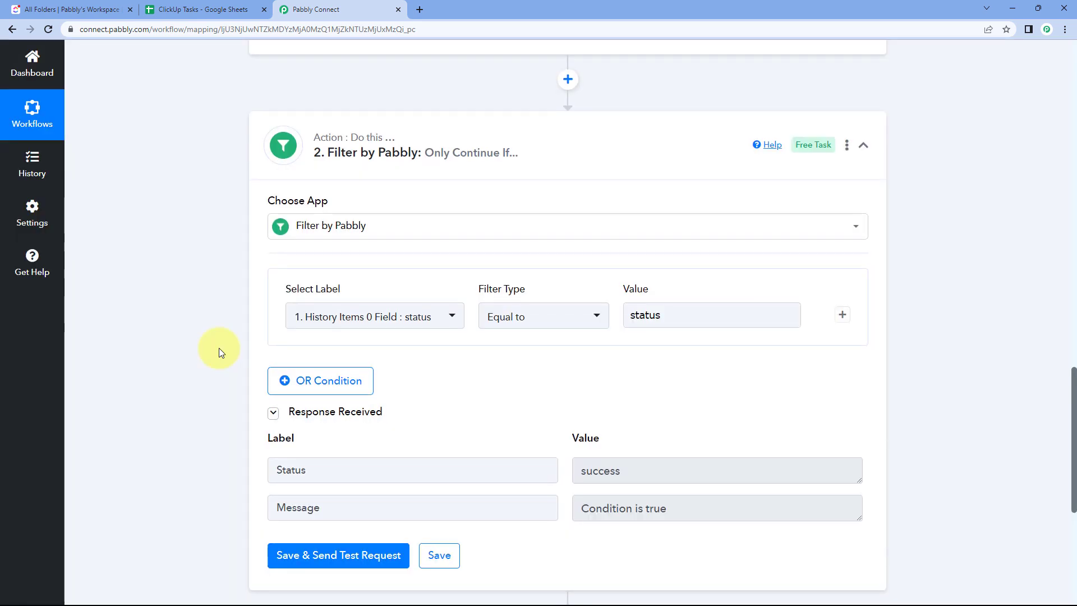
{"action": "scroll", "coordinate": [219, 352], "scroll_direction": "down", "scroll_amount": 2}
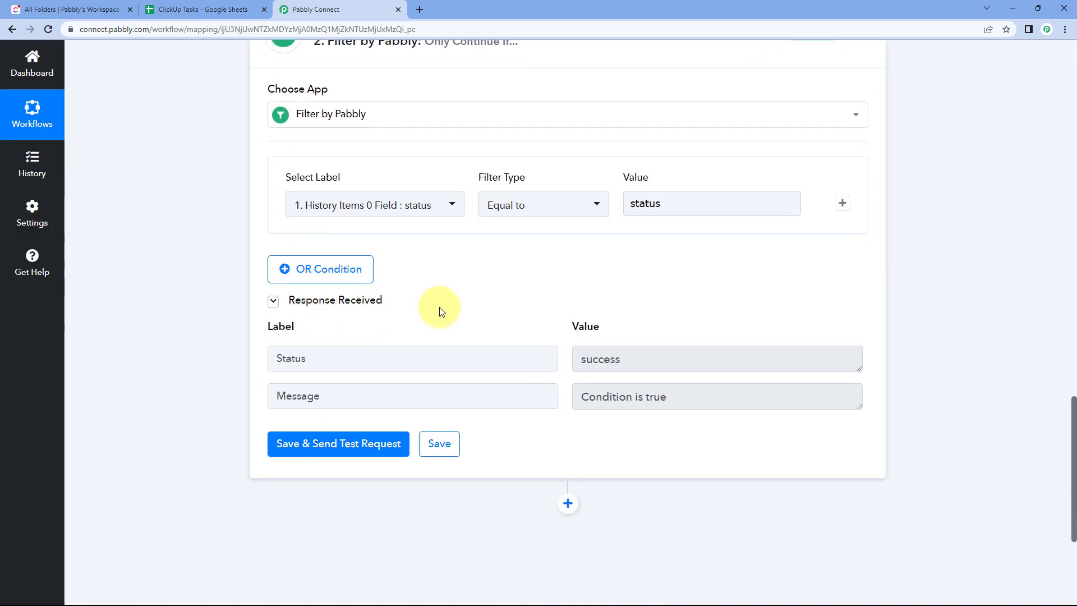
{"action": "scroll", "coordinate": [560, 334], "scroll_direction": "down", "scroll_amount": 1}
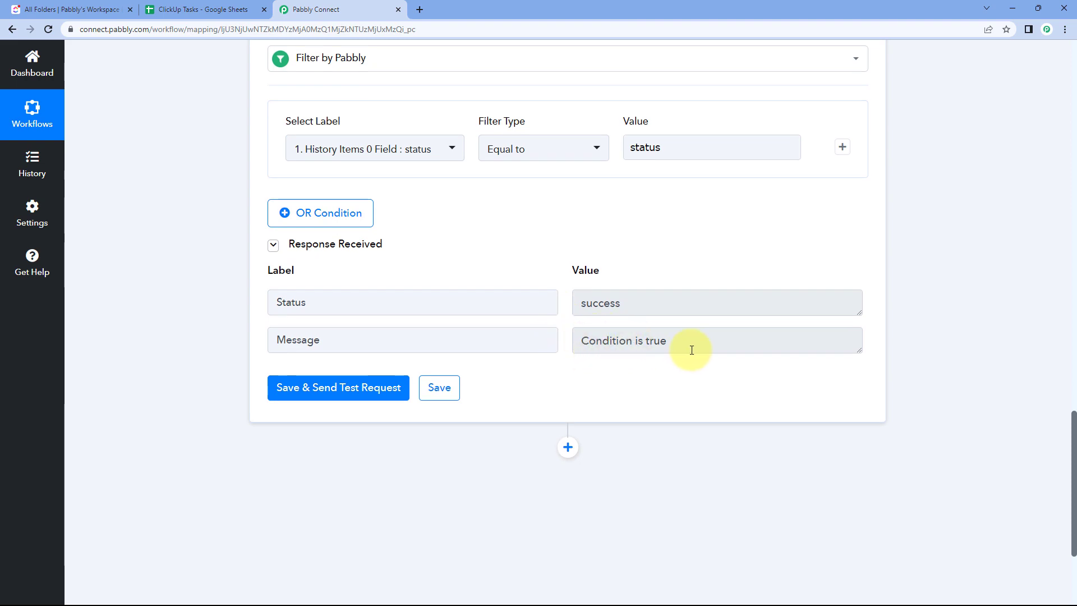
Check the History Items 0 Field value in the webhook response against the filter condition, and collapse the filter step.
{"action": "scroll", "coordinate": [617, 309], "scroll_direction": "up", "scroll_amount": 10}
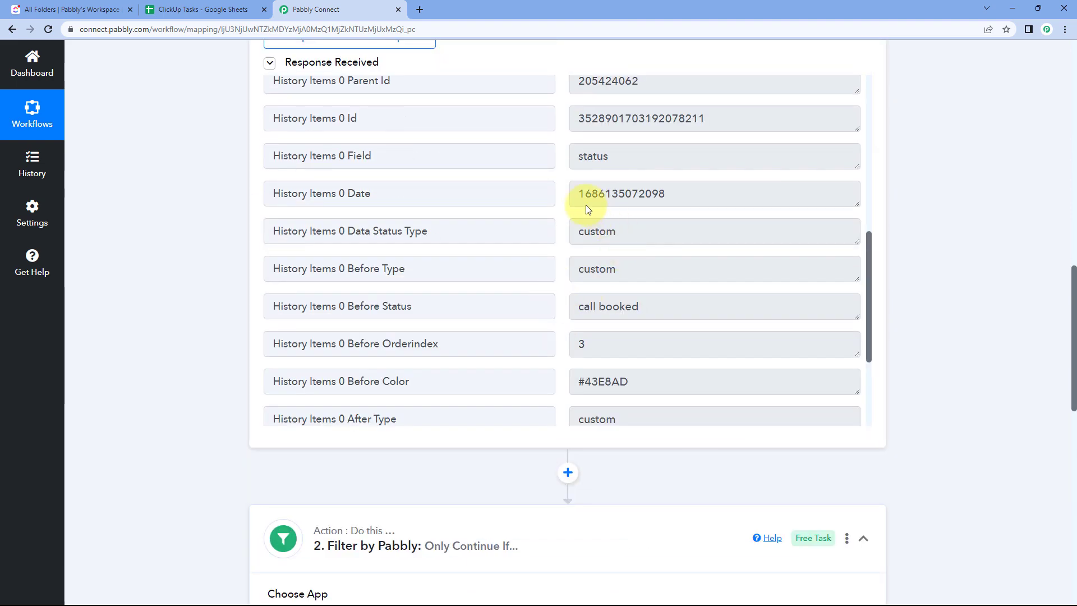
{"action": "double_click", "coordinate": [617, 162]}
{"action": "left_click", "coordinate": [560, 161]}
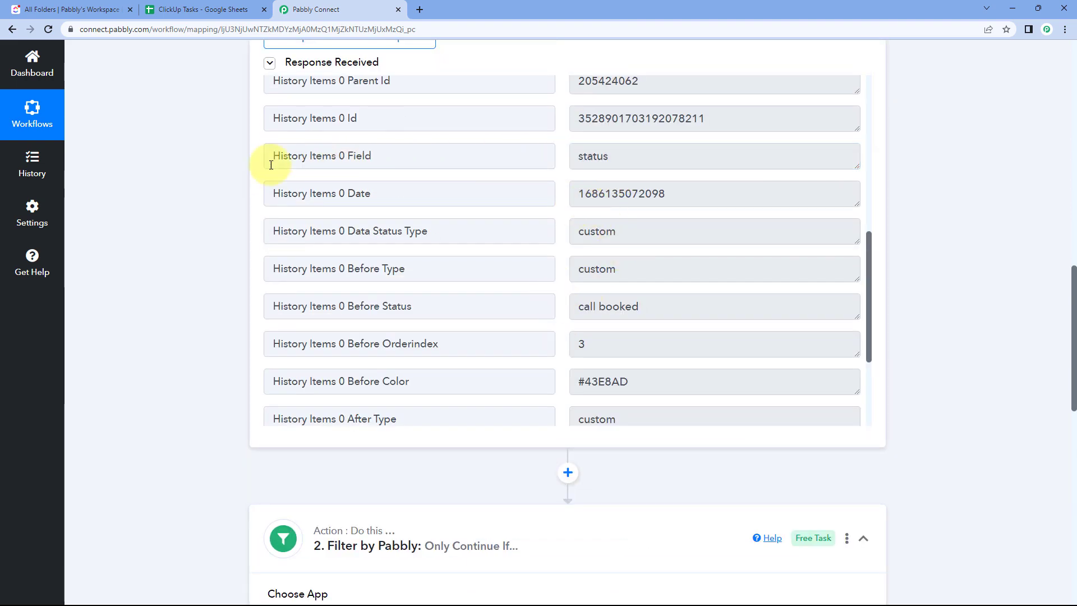
{"action": "left_click", "coordinate": [605, 157]}
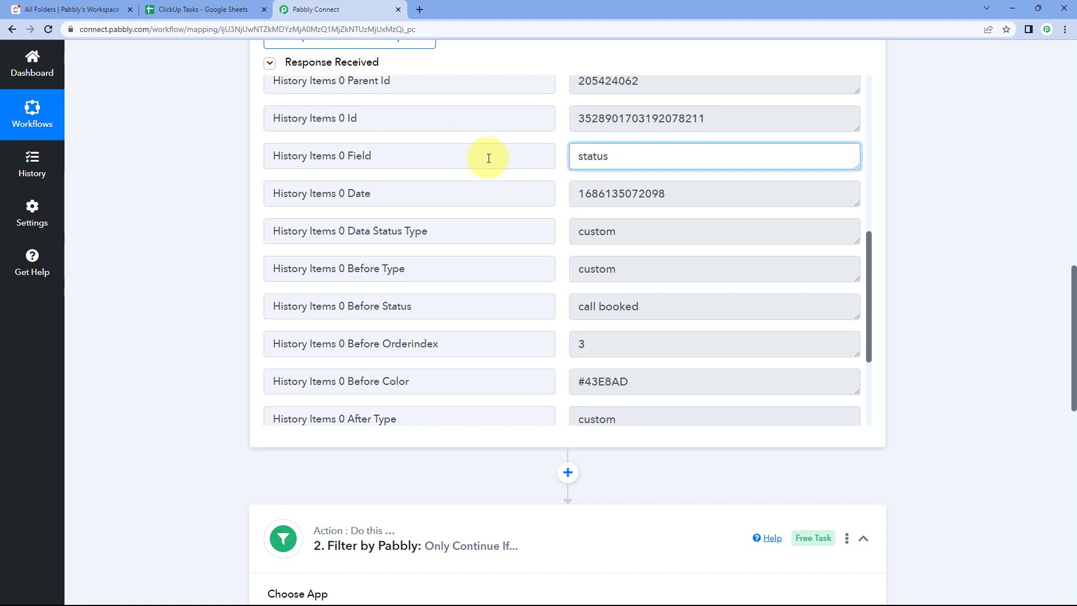
{"action": "left_click", "coordinate": [565, 159]}
{"action": "scroll", "coordinate": [230, 217], "scroll_direction": "down", "scroll_amount": 6}
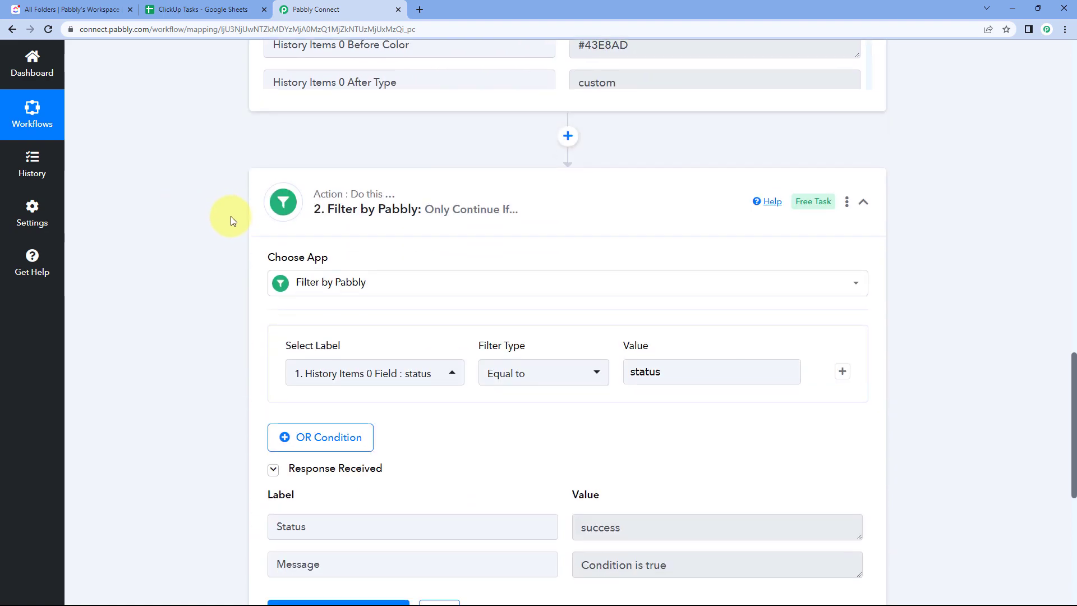
{"action": "scroll", "coordinate": [230, 224], "scroll_direction": "down", "scroll_amount": 6}
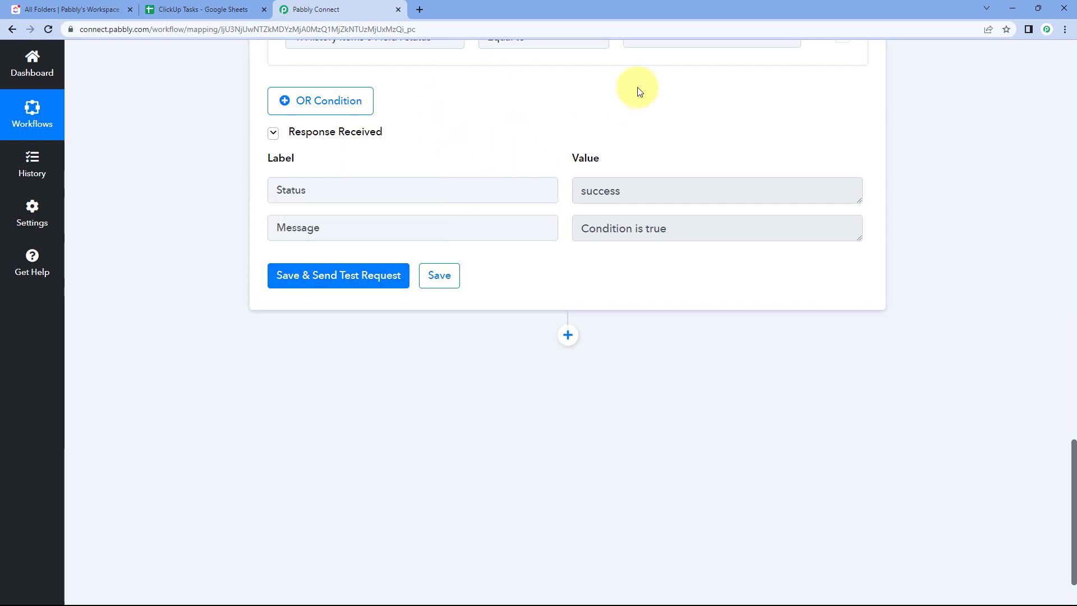
{"action": "scroll", "coordinate": [553, 145], "scroll_direction": "up", "scroll_amount": 7}
{"action": "left_click", "coordinate": [544, 241]}
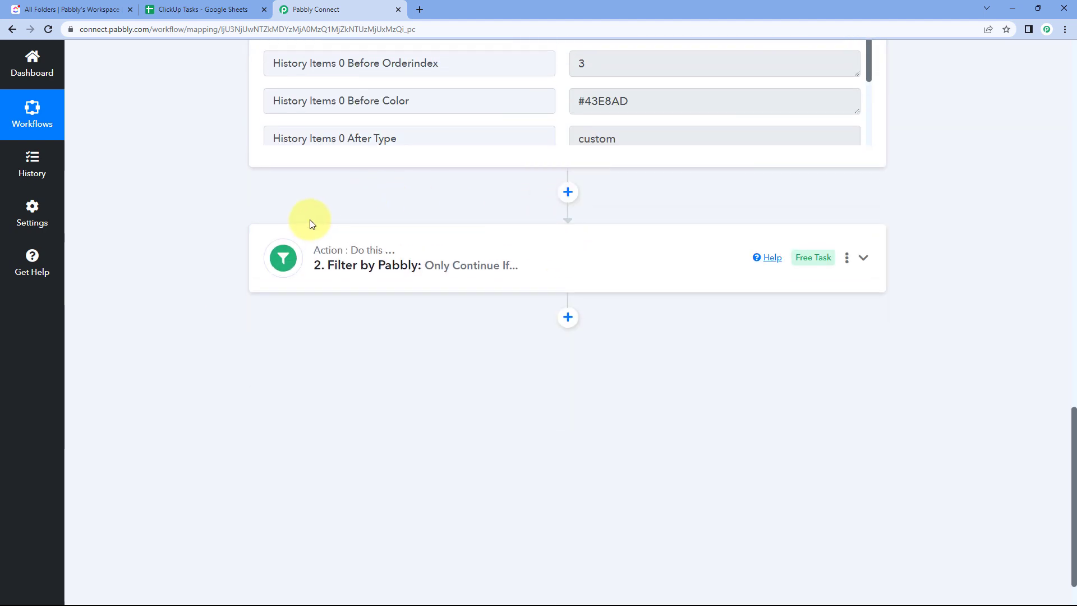
Examine which task details the captured webhook response contains, and switch through the ClickUp Tasks spreadsheet to ClickUp's New Integrations list.
{"action": "scroll", "coordinate": [312, 224], "scroll_direction": "down", "scroll_amount": 1}
{"action": "scroll", "coordinate": [173, 221], "scroll_direction": "up", "scroll_amount": 7}
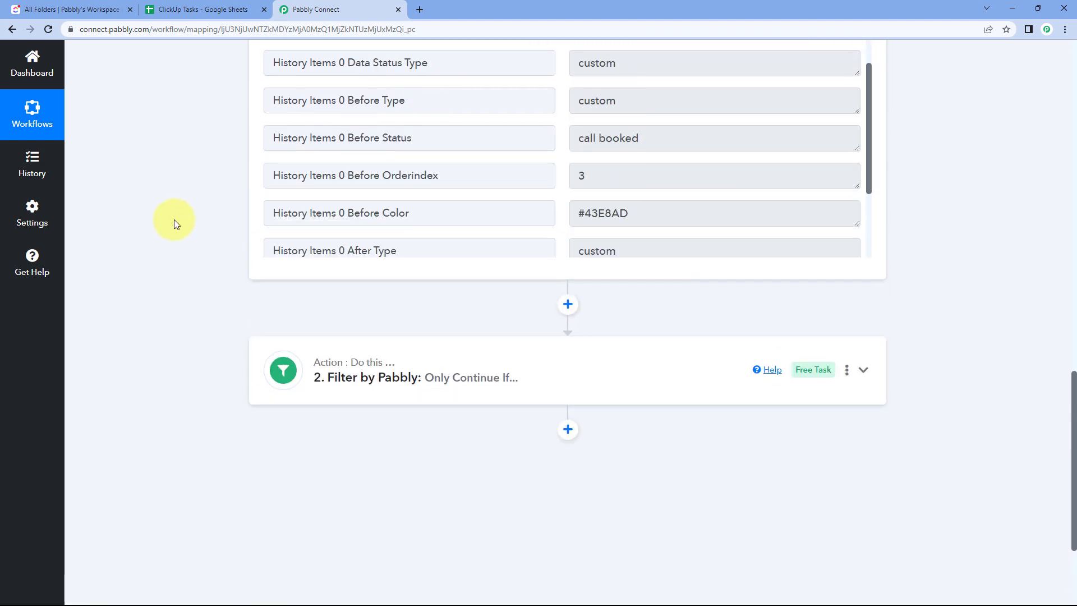
{"action": "scroll", "coordinate": [569, 272], "scroll_direction": "up", "scroll_amount": 2}
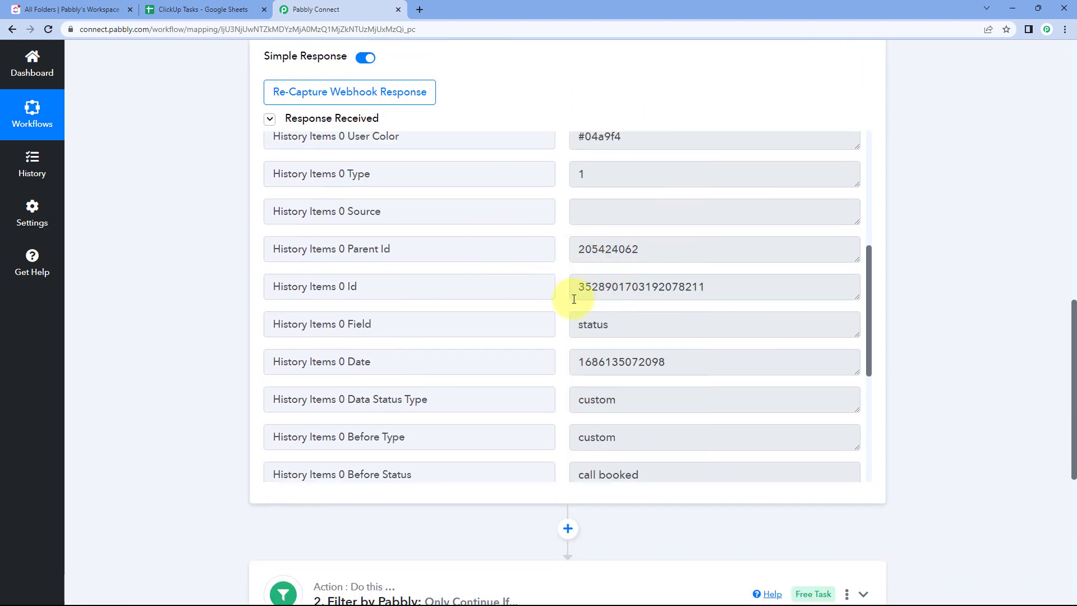
{"action": "scroll", "coordinate": [568, 272], "scroll_direction": "up", "scroll_amount": 3}
{"action": "scroll", "coordinate": [548, 163], "scroll_direction": "up", "scroll_amount": 3}
{"action": "scroll", "coordinate": [560, 221], "scroll_direction": "down", "scroll_amount": 1}
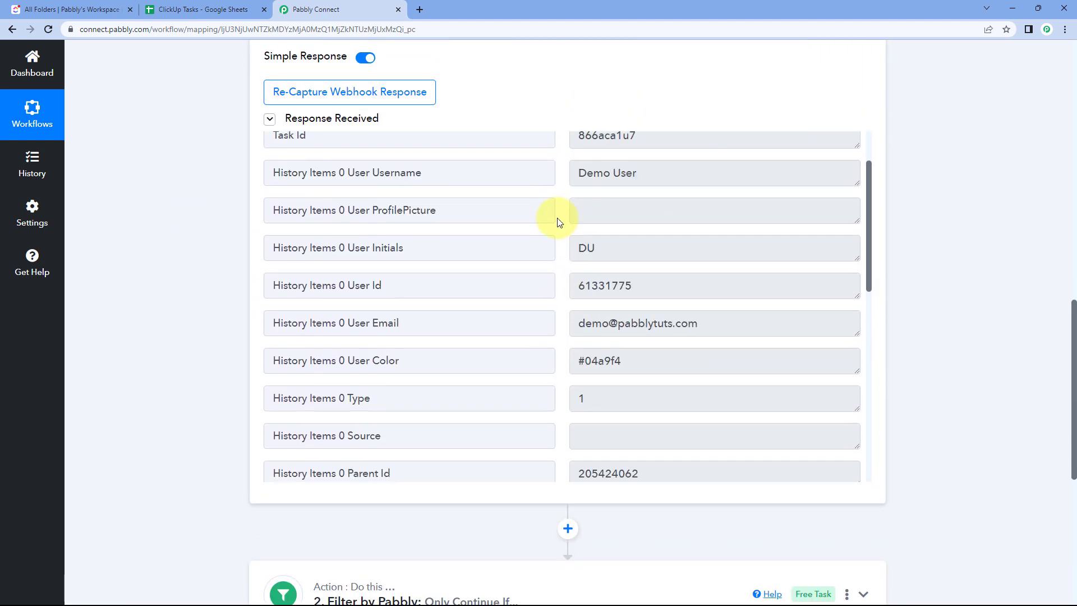
{"action": "left_click", "coordinate": [205, 7]}
{"action": "left_click", "coordinate": [95, 9]}
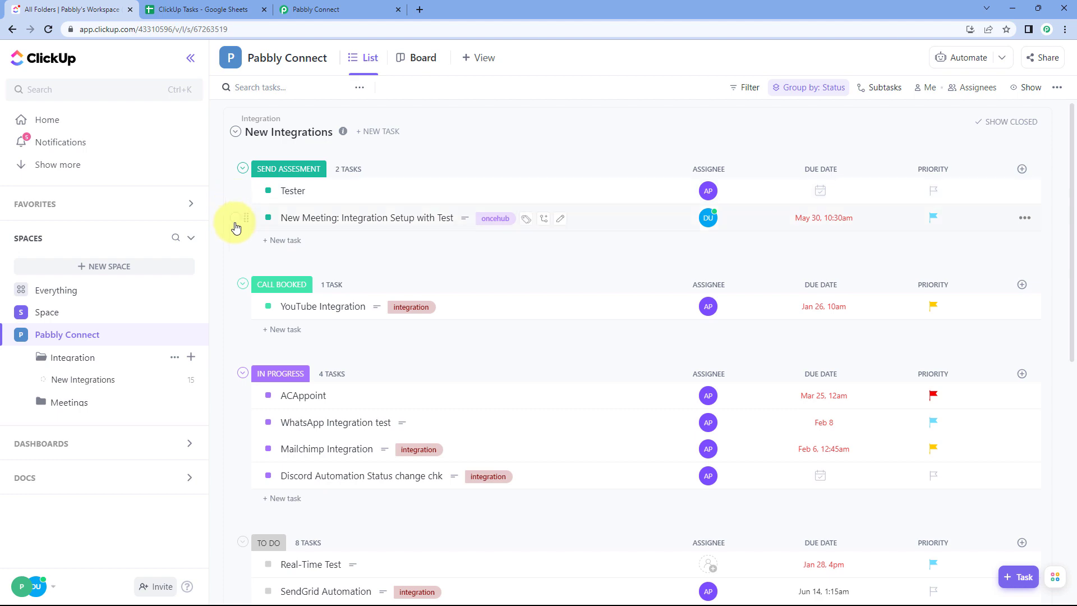
Compare the Task Id value in the webhook response with the Task ID column of the ClickUp Tasks spreadsheet, finishing in Pabbly Connect.
{"action": "left_click", "coordinate": [185, 9]}
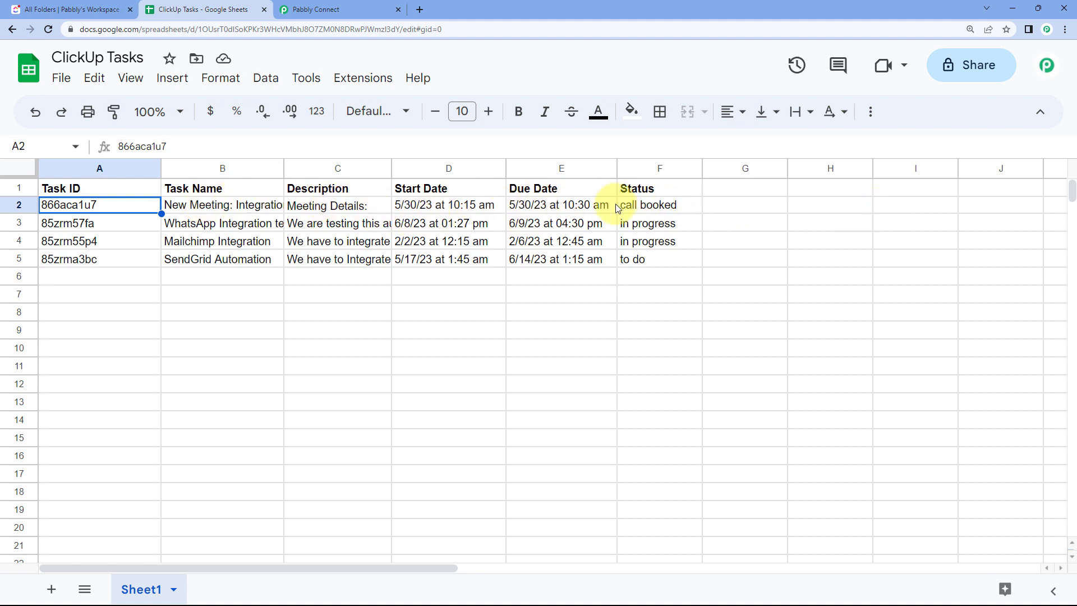
{"action": "left_click", "coordinate": [361, 7]}
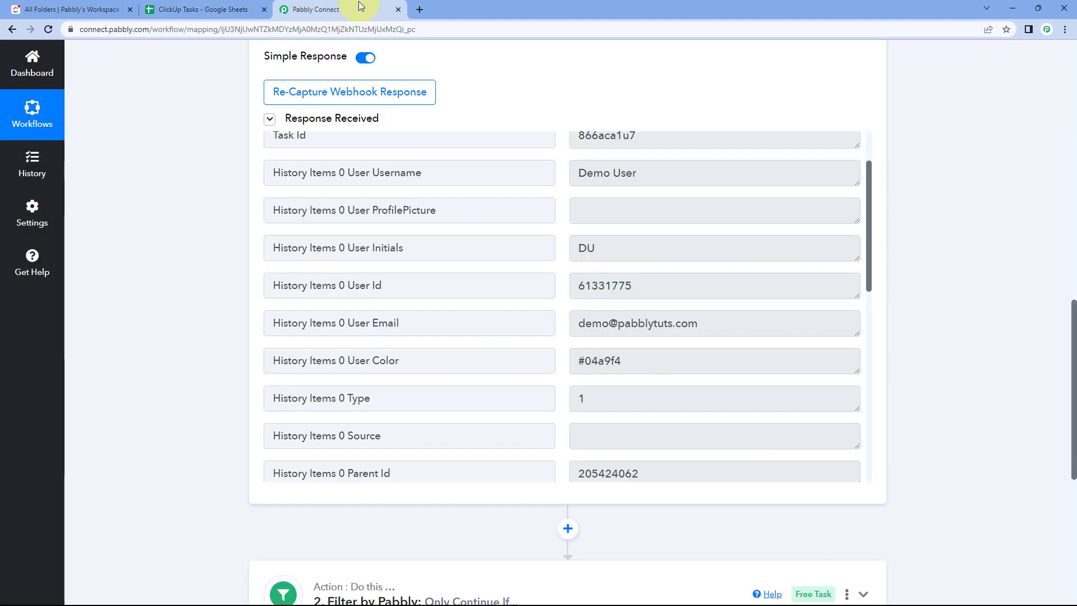
{"action": "left_click_drag", "start_coordinate": [642, 213], "coordinate": [578, 220]}
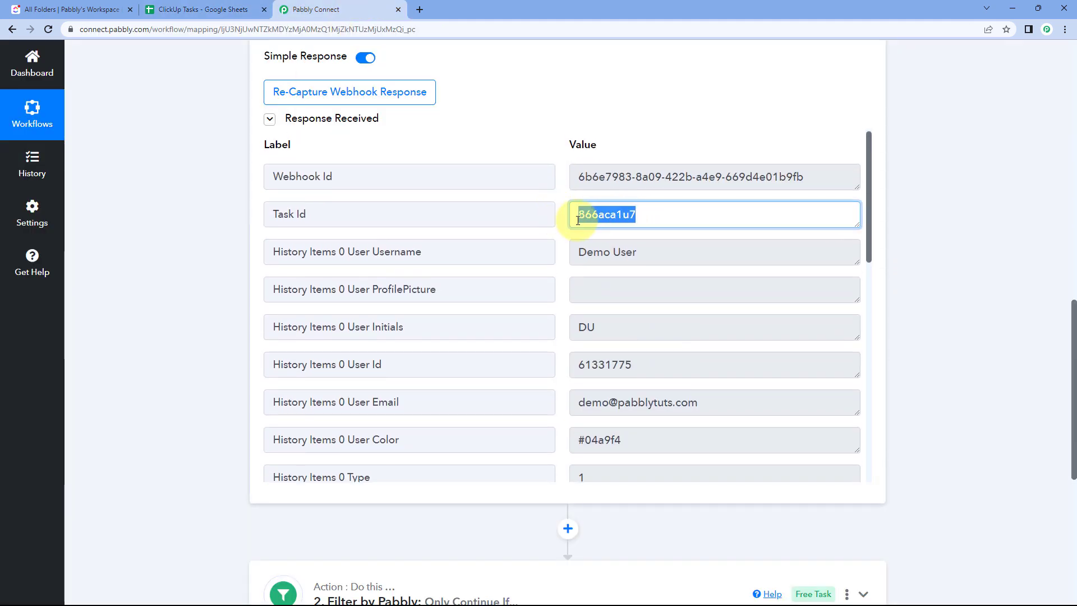
{"action": "left_click", "coordinate": [565, 223]}
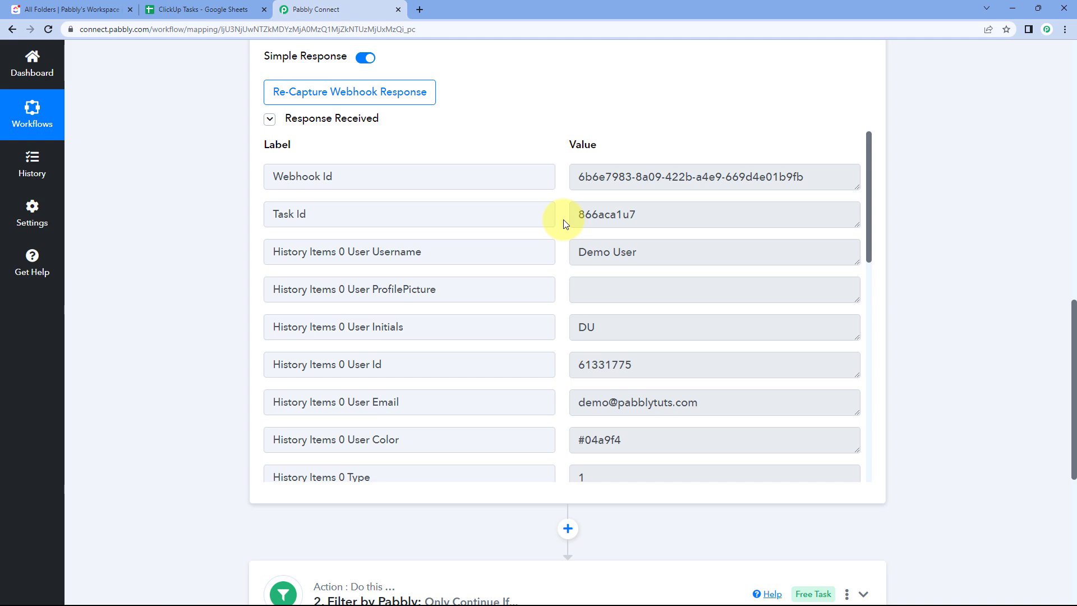
{"action": "left_click_drag", "start_coordinate": [643, 221], "coordinate": [562, 217]}
{"action": "left_click", "coordinate": [563, 222]}
{"action": "left_click", "coordinate": [216, 7]}
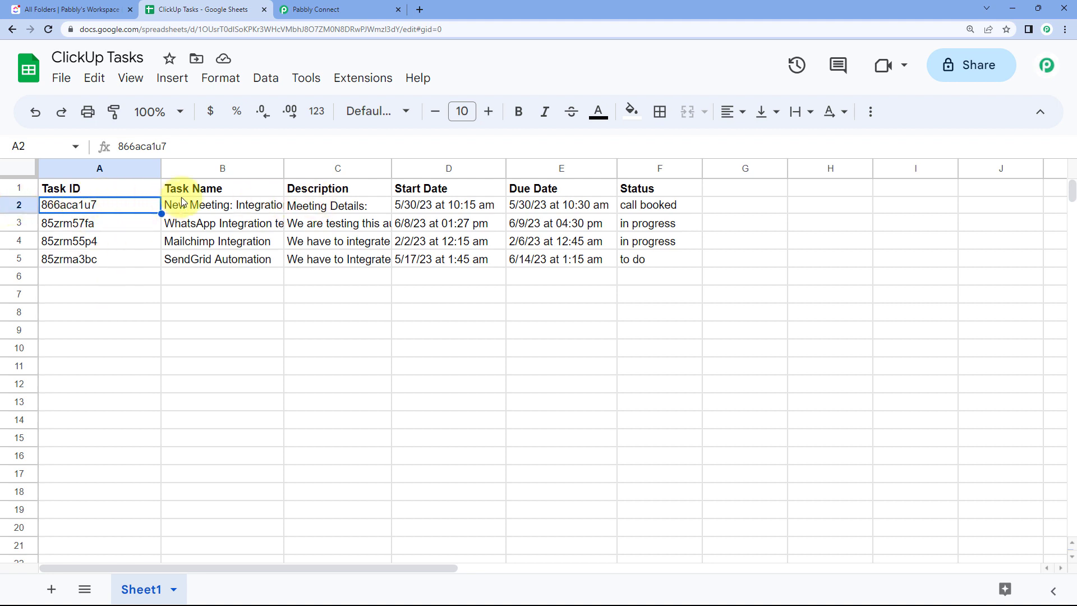
{"action": "left_click", "coordinate": [298, 4]}
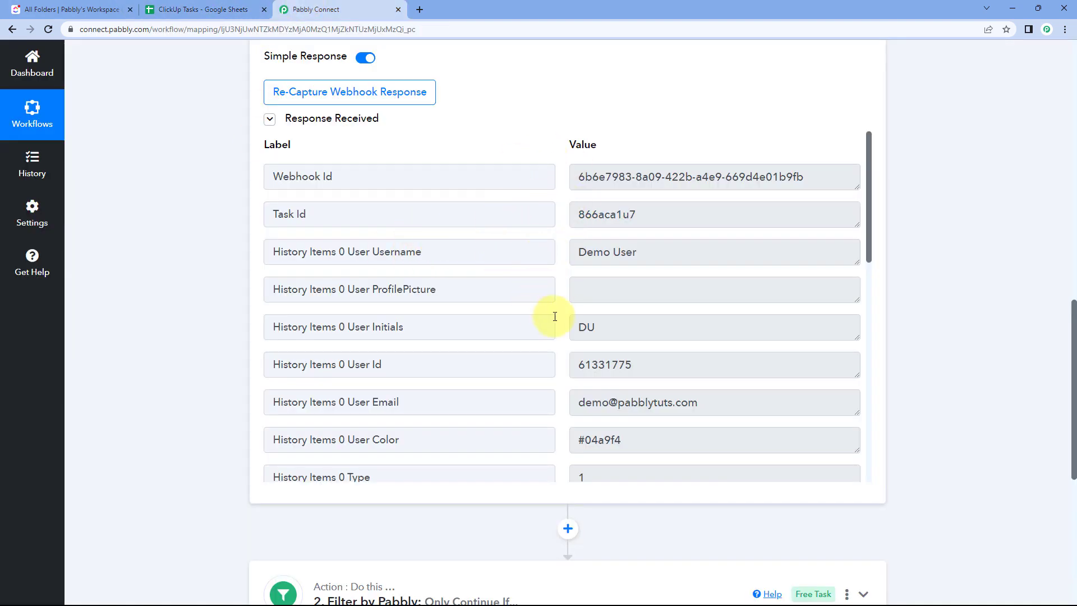
{"action": "left_click", "coordinate": [202, 10]}
{"action": "left_click", "coordinate": [324, 7]}
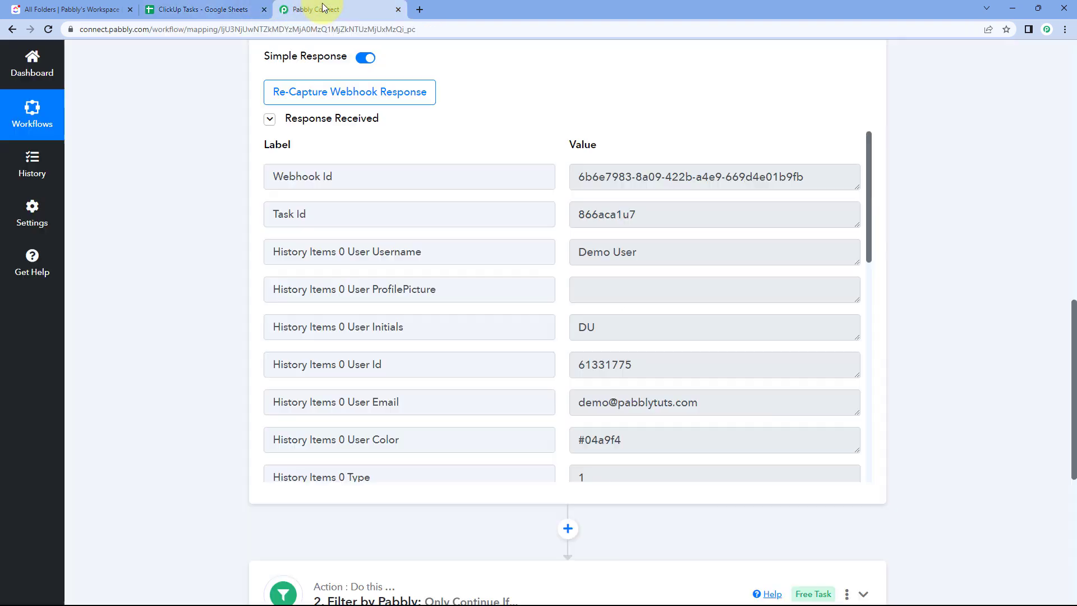
Add an action step after the filter using Google Sheets with the Lookup Spreadsheet Rows event.
{"action": "scroll", "coordinate": [200, 244], "scroll_direction": "down", "scroll_amount": 7}
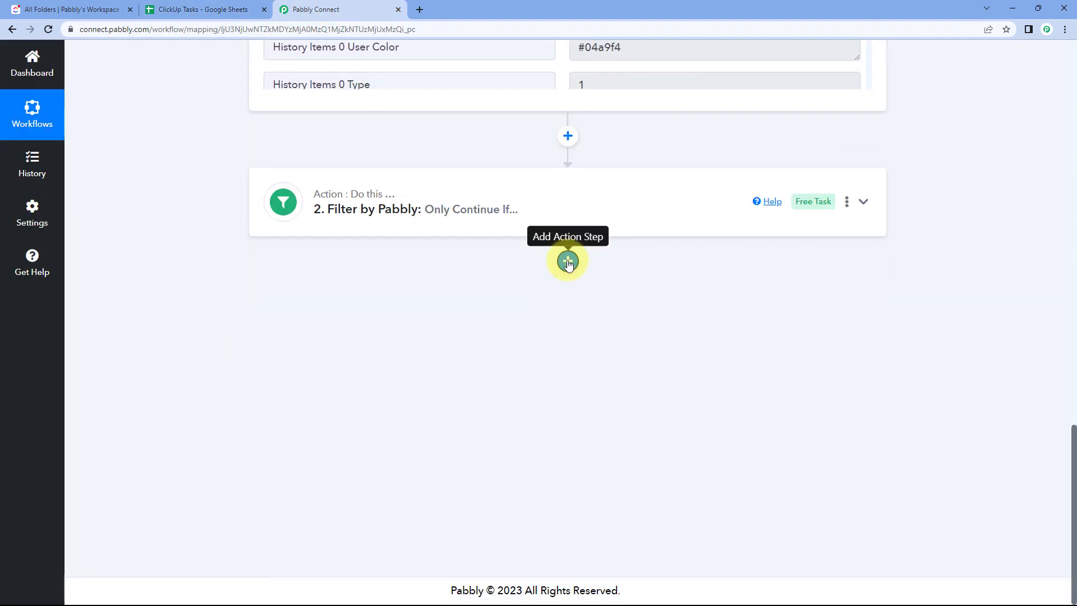
{"action": "left_click", "coordinate": [567, 262]}
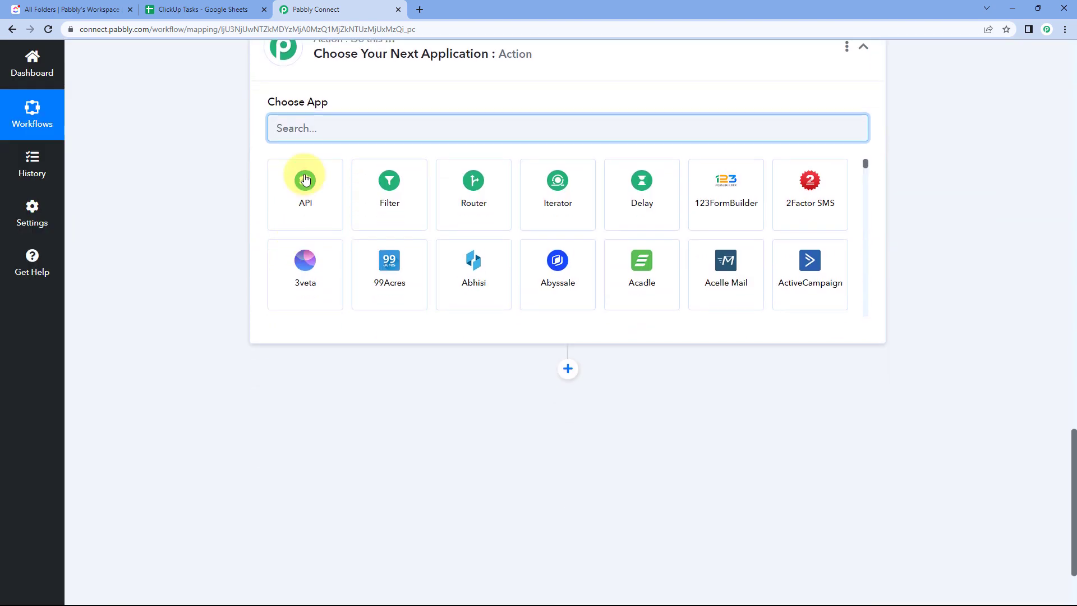
{"action": "scroll", "coordinate": [221, 197], "scroll_direction": "up", "scroll_amount": 1}
{"action": "type", "text": "Google"}
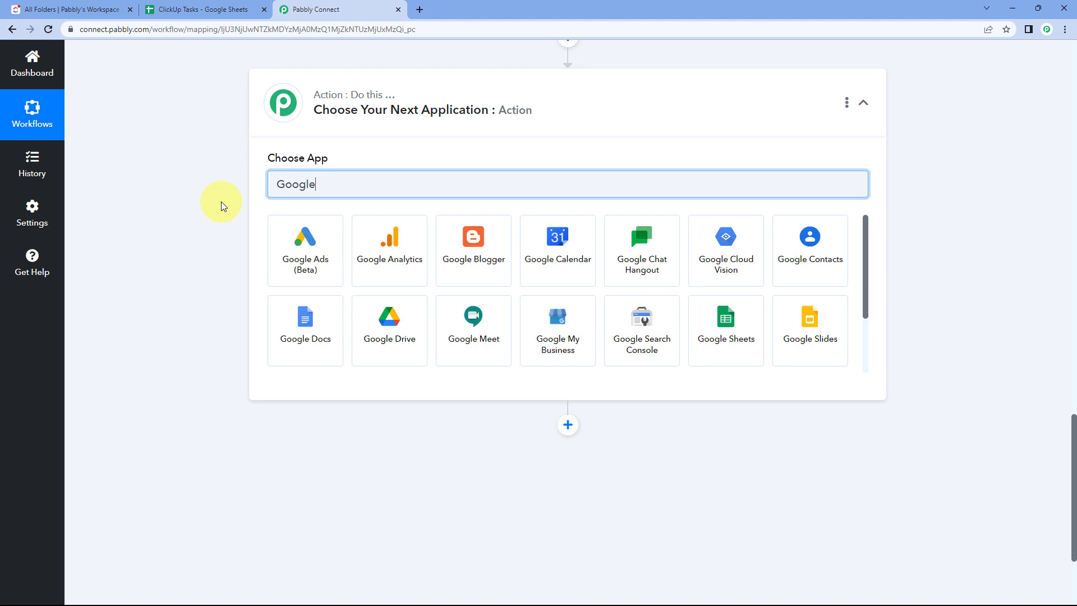
{"action": "type", "text": " Sheets"}
{"action": "left_click", "coordinate": [273, 234]}
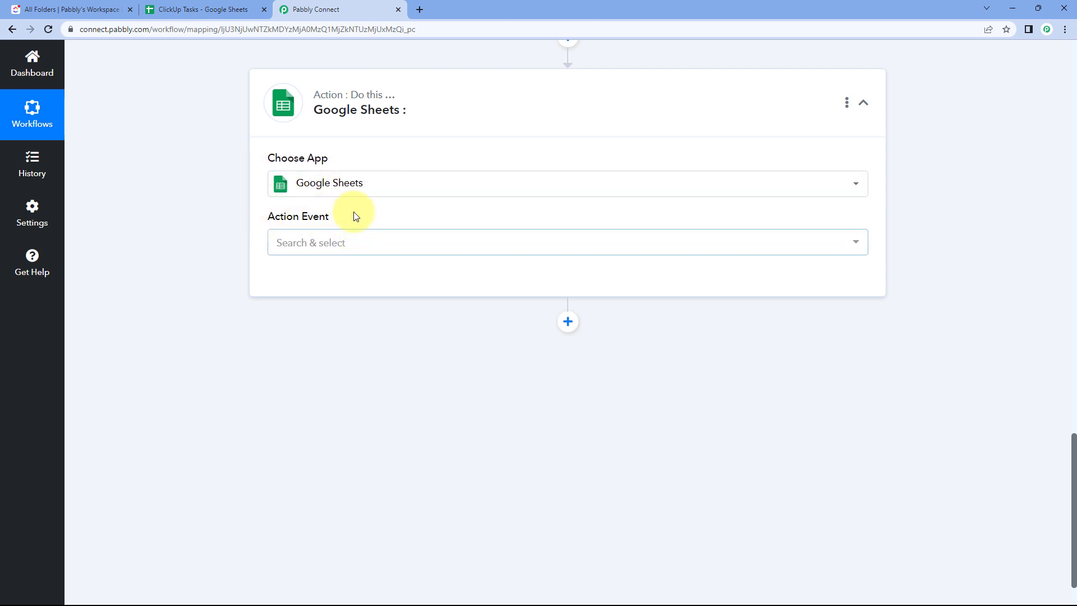
{"action": "left_click", "coordinate": [331, 242]}
{"action": "scroll", "coordinate": [221, 252], "scroll_direction": "down", "scroll_amount": 1}
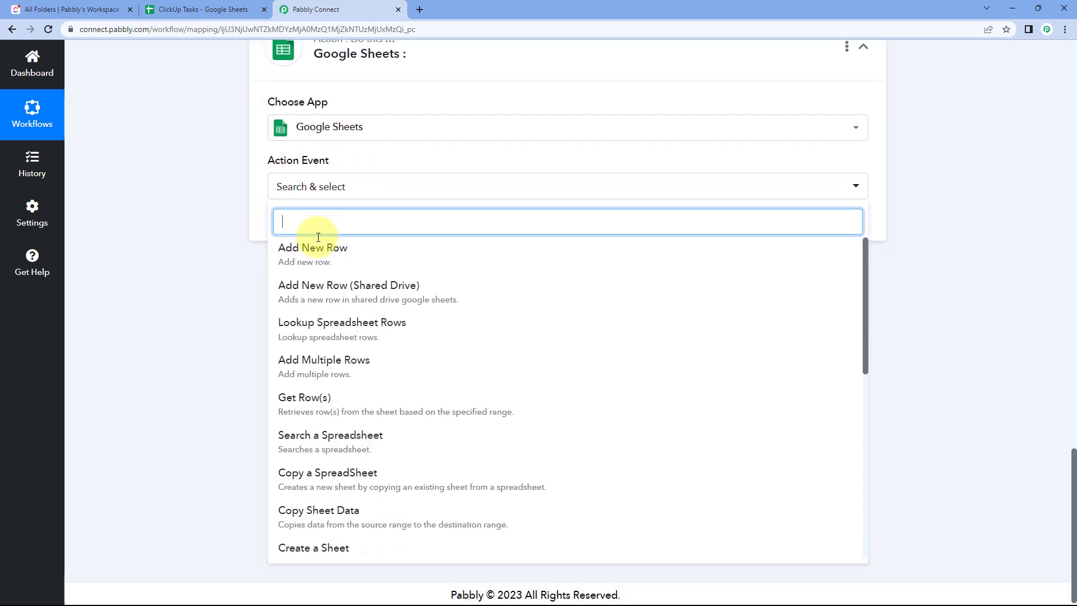
{"action": "left_click", "coordinate": [316, 328]}
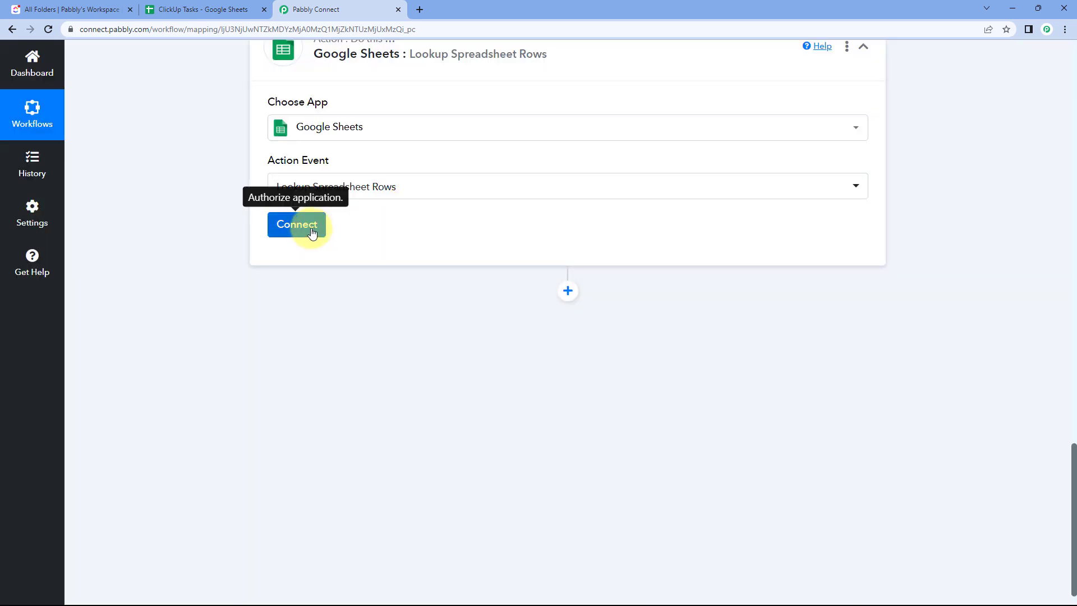
Connect the lookup step through a new Google Sheets connection, signing in with the Google account and granting Pabbly Connect Sheets access.
{"action": "left_click", "coordinate": [312, 231]}
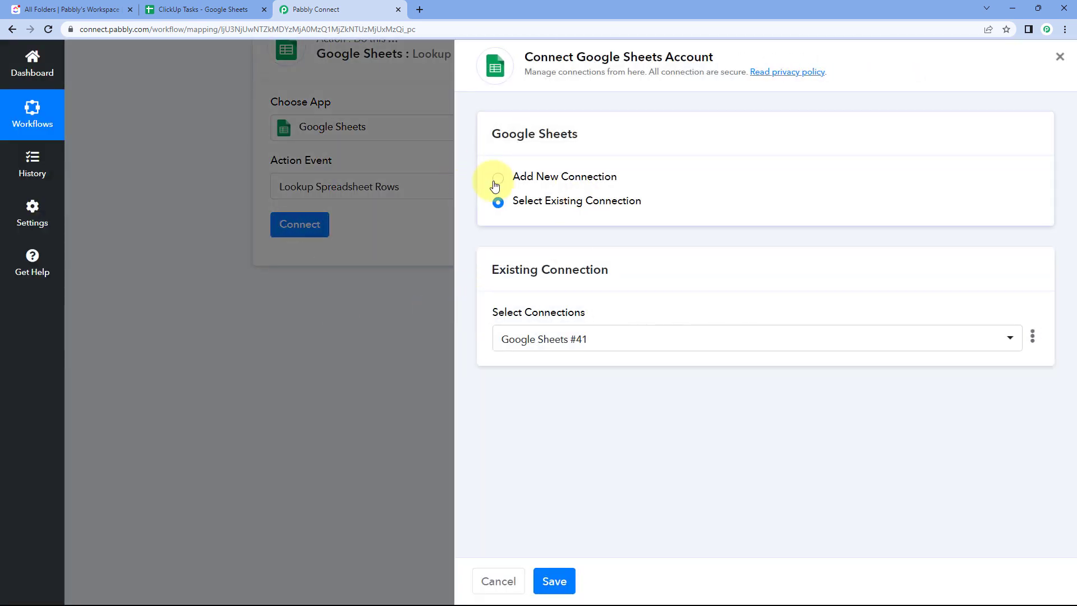
{"action": "left_click", "coordinate": [497, 179]}
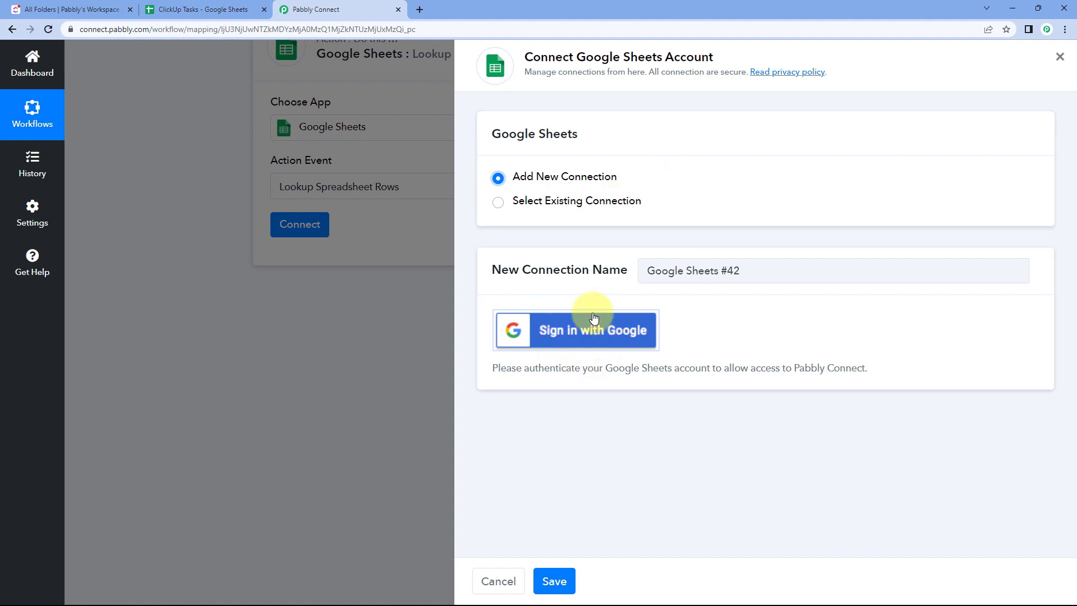
{"action": "left_click", "coordinate": [578, 341]}
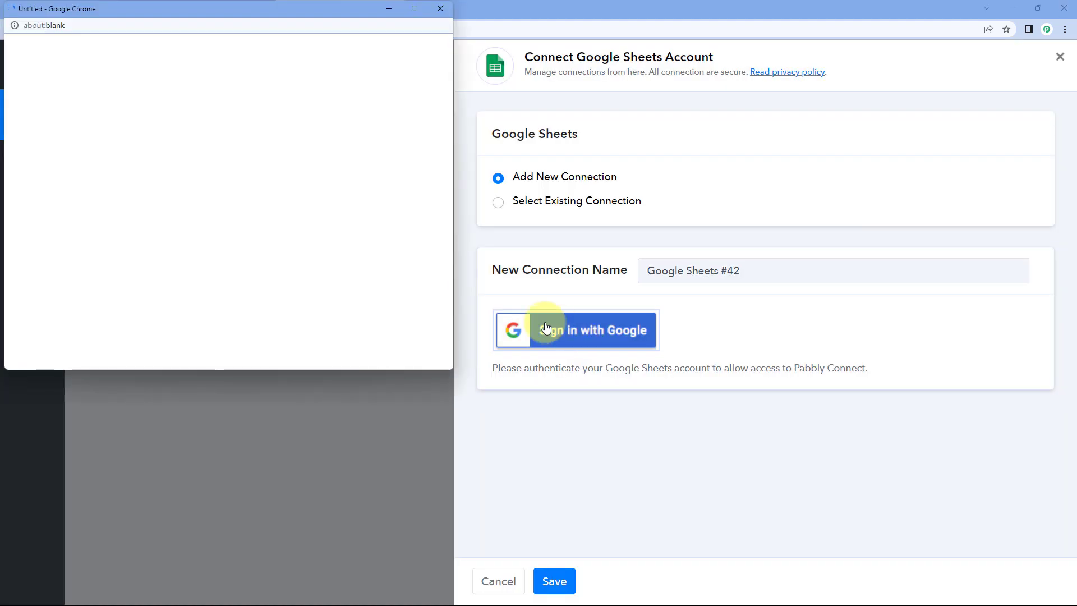
{"action": "left_click", "coordinate": [213, 209]}
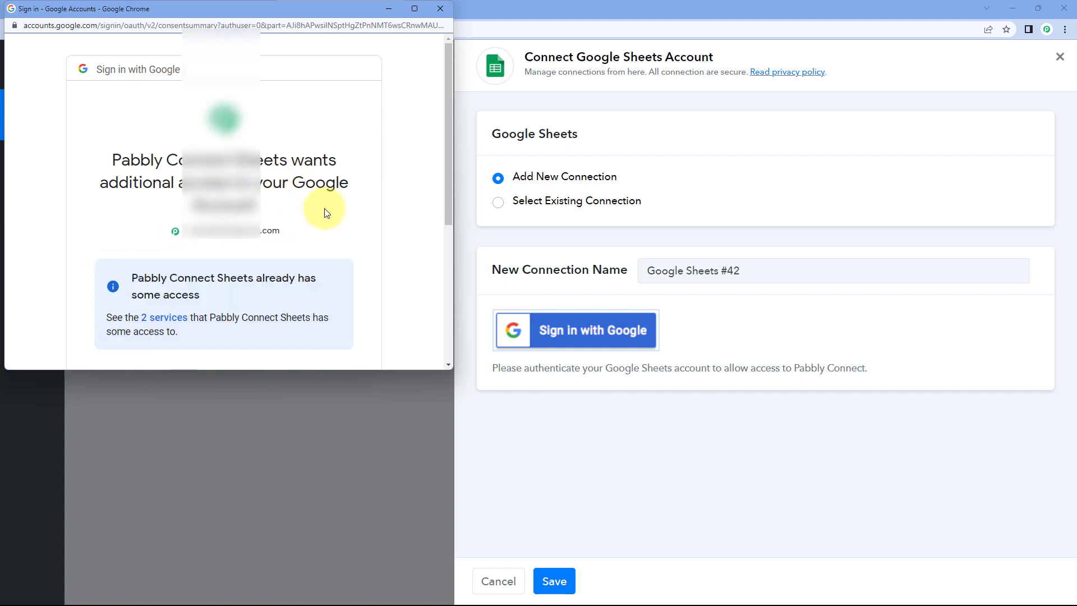
{"action": "scroll", "coordinate": [326, 212], "scroll_direction": "down", "scroll_amount": 5}
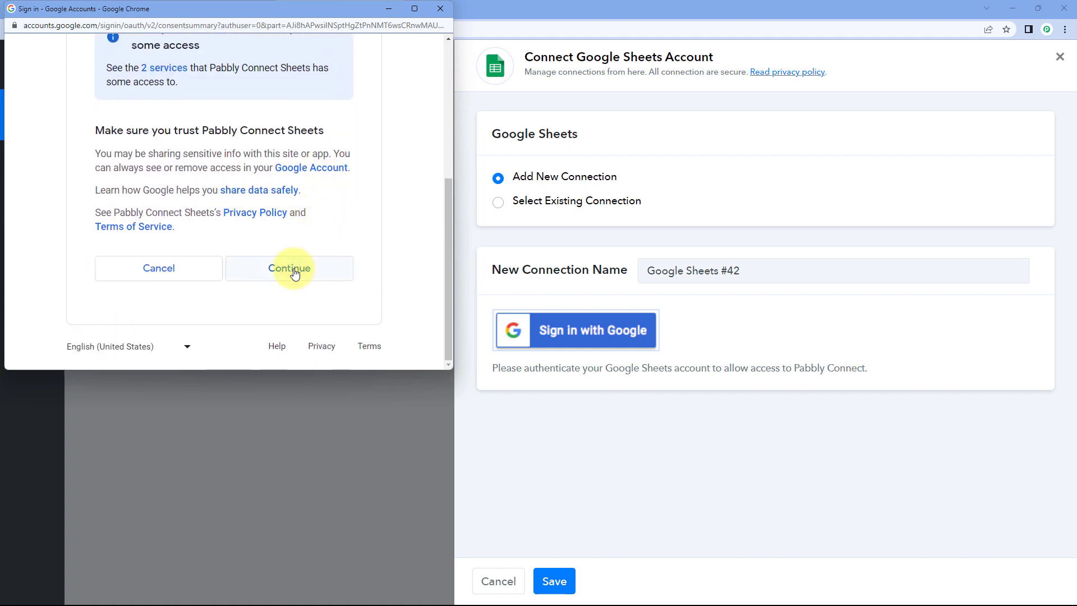
{"action": "left_click", "coordinate": [293, 271]}
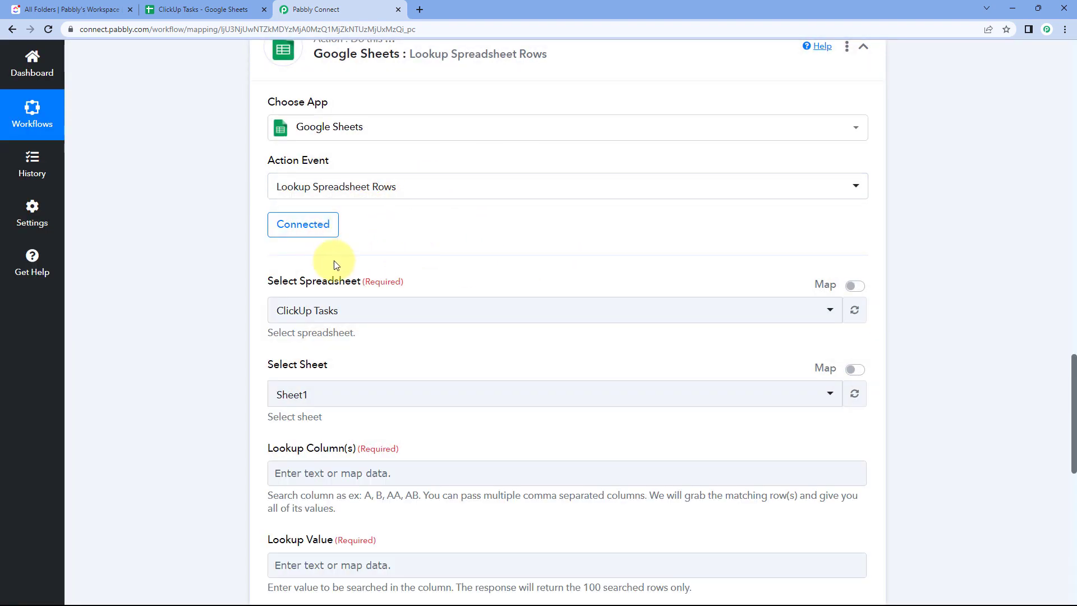
Select ClickUp Tasks as the lookup step's spreadsheet, checking it against the open Google Sheets file.
{"action": "scroll", "coordinate": [380, 263], "scroll_direction": "down", "scroll_amount": 1}
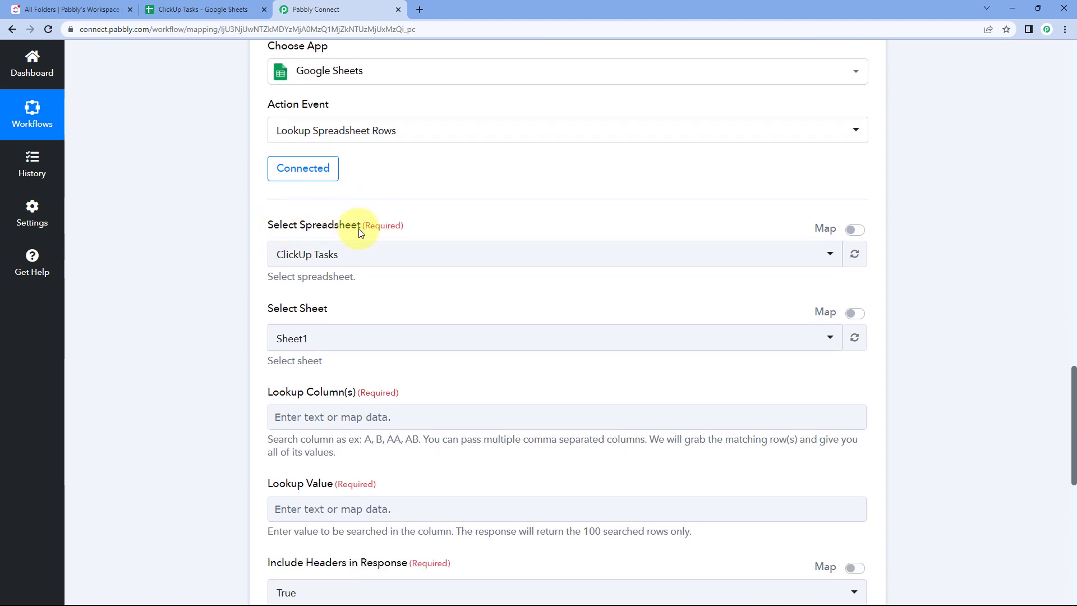
{"action": "left_click", "coordinate": [402, 254]}
{"action": "scroll", "coordinate": [241, 252], "scroll_direction": "down", "scroll_amount": 2}
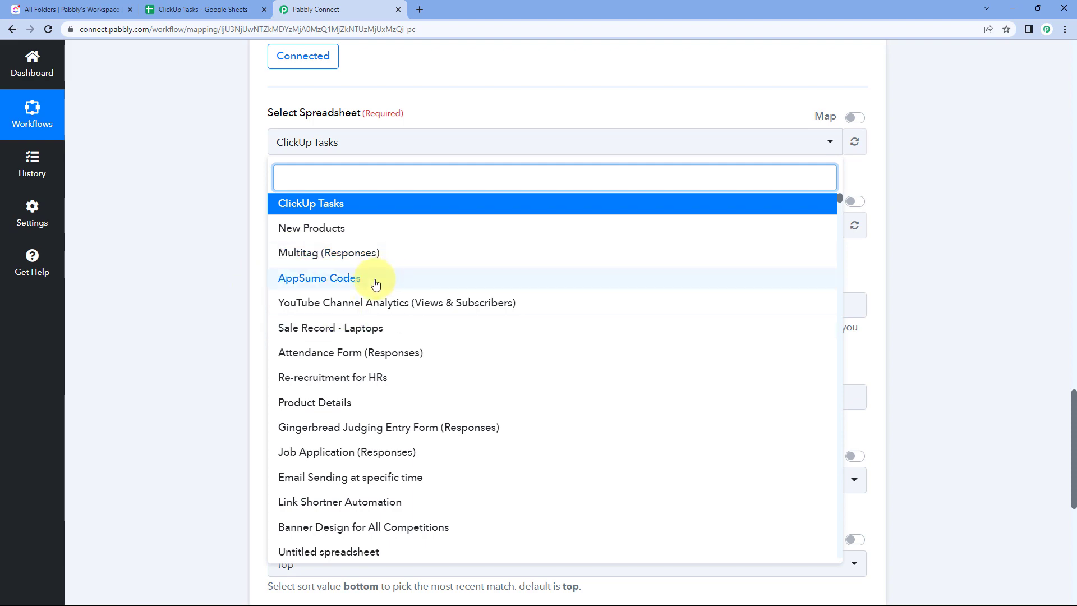
{"action": "scroll", "coordinate": [373, 284], "scroll_direction": "down", "scroll_amount": 4}
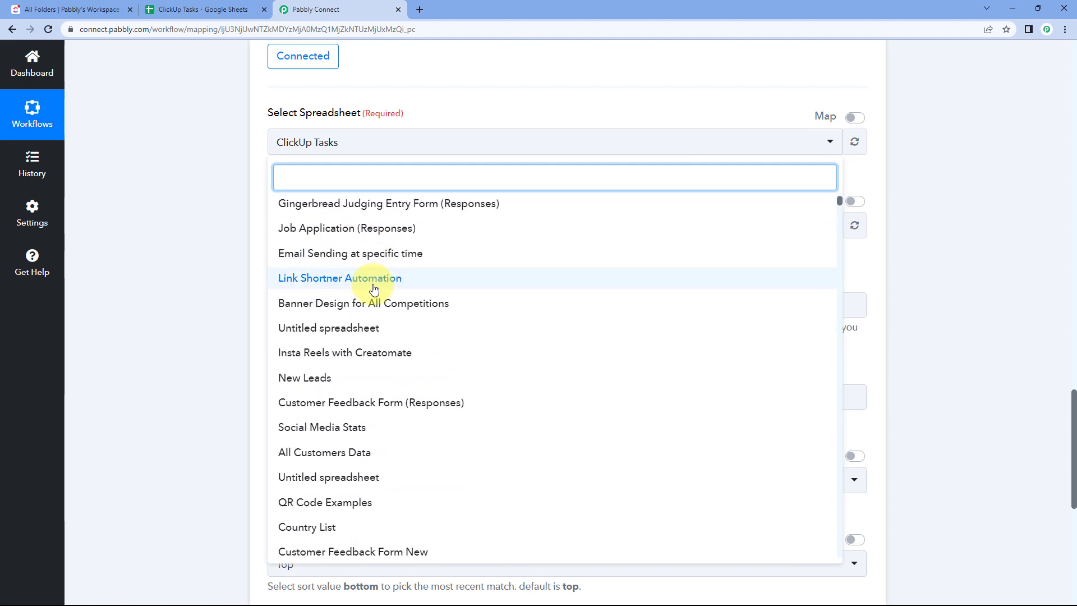
{"action": "scroll", "coordinate": [372, 284], "scroll_direction": "up", "scroll_amount": 4}
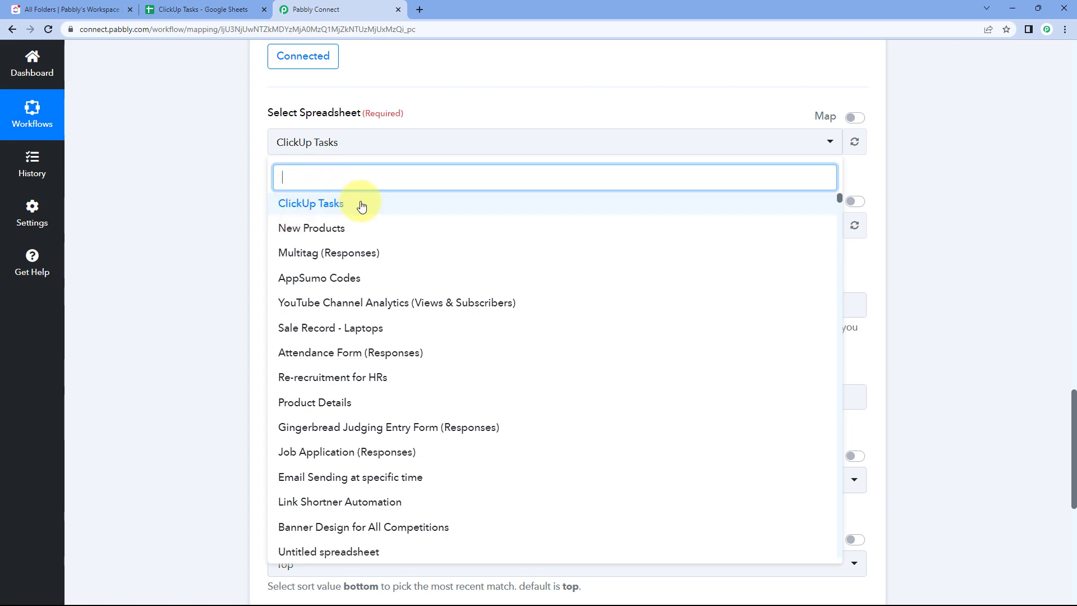
{"action": "left_click", "coordinate": [204, 9]}
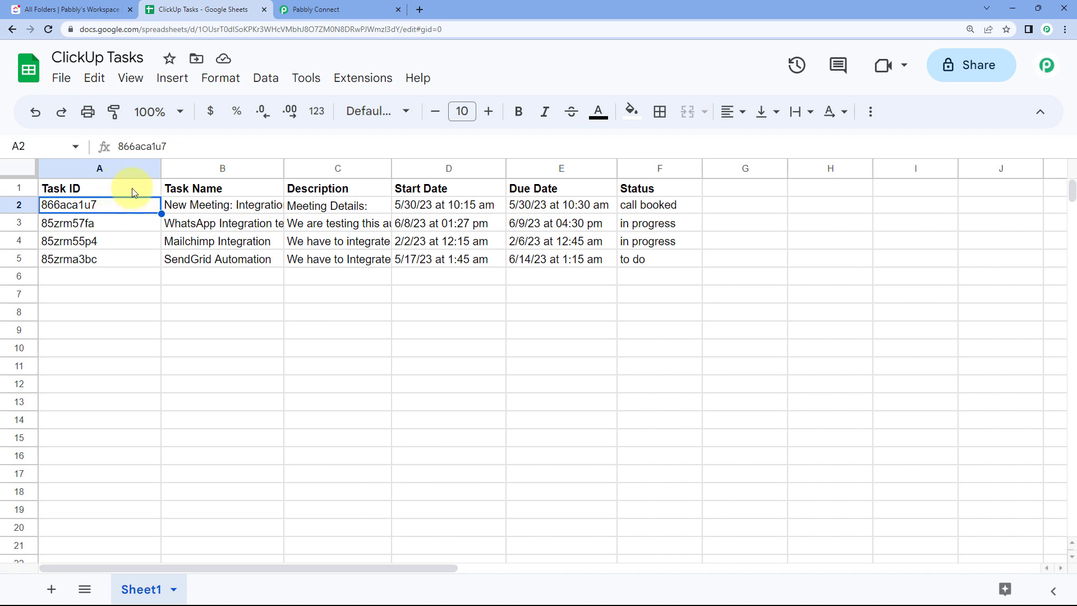
{"action": "left_click", "coordinate": [331, 9]}
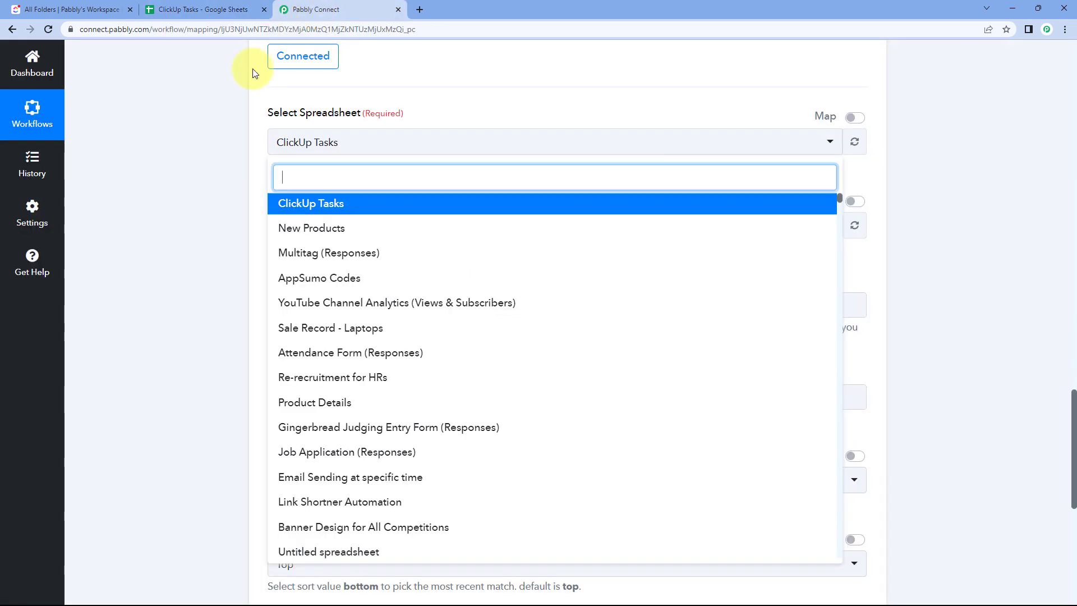
{"action": "left_click", "coordinate": [312, 204]}
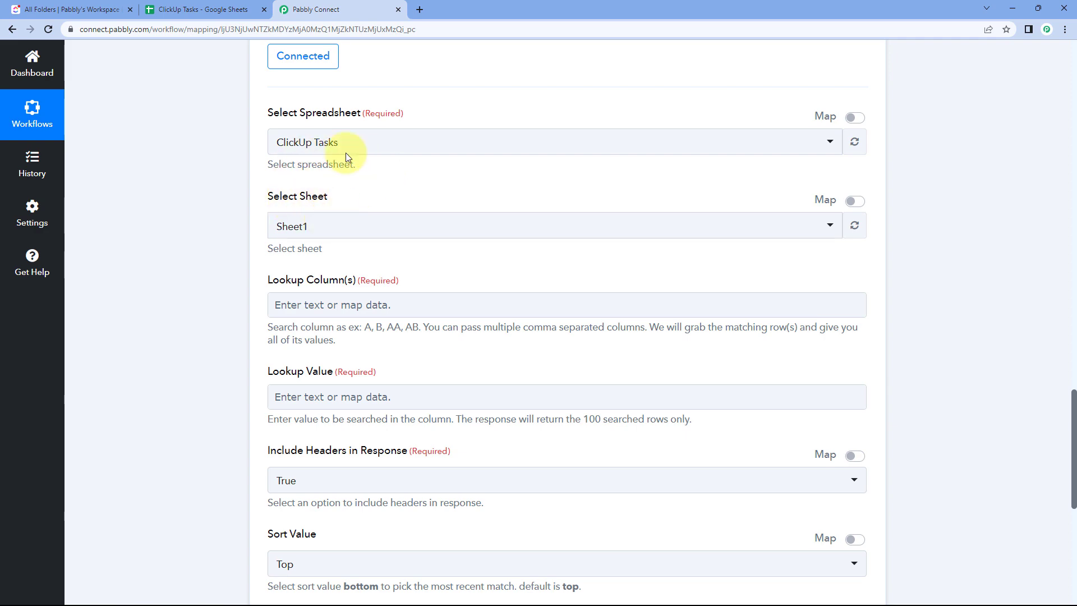
Check the tab name in the ClickUp Tasks spreadsheet and select Sheet1 as the lookup step's sheet.
{"action": "left_click", "coordinate": [218, 7]}
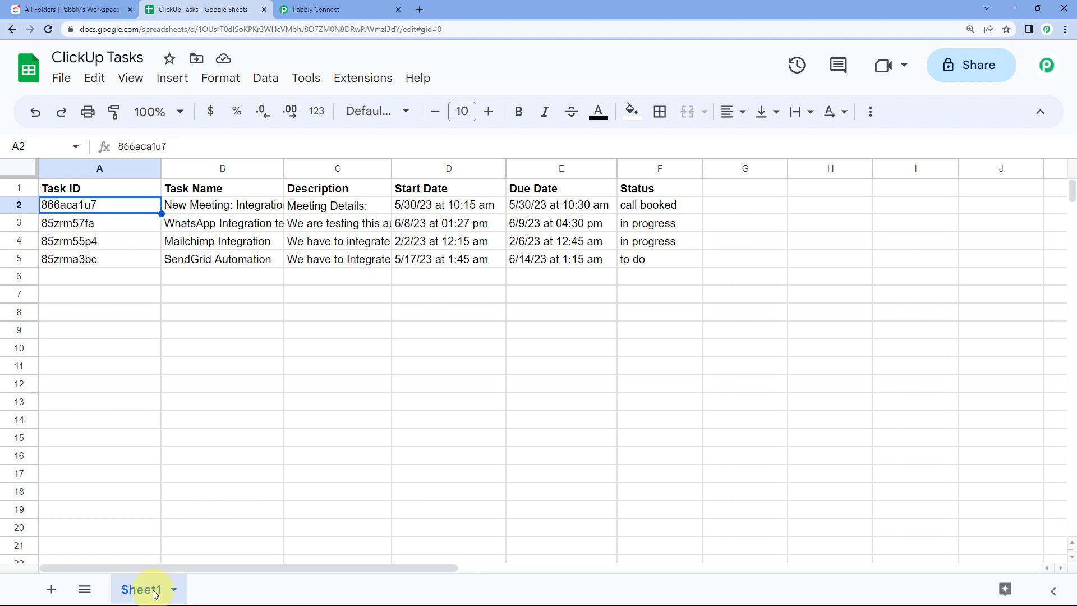
{"action": "left_click", "coordinate": [336, 9]}
{"action": "left_click", "coordinate": [330, 227]}
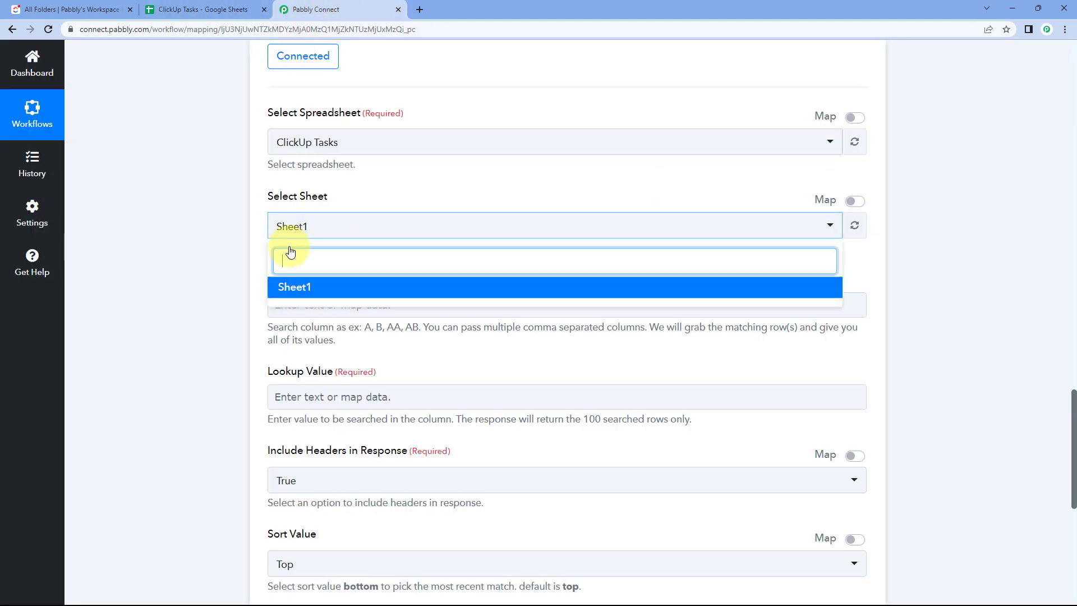
{"action": "left_click", "coordinate": [306, 289]}
Check which column of the ClickUp Tasks sheet holds the Task ID and set the lookup column to A.
{"action": "scroll", "coordinate": [254, 248], "scroll_direction": "down", "scroll_amount": 2}
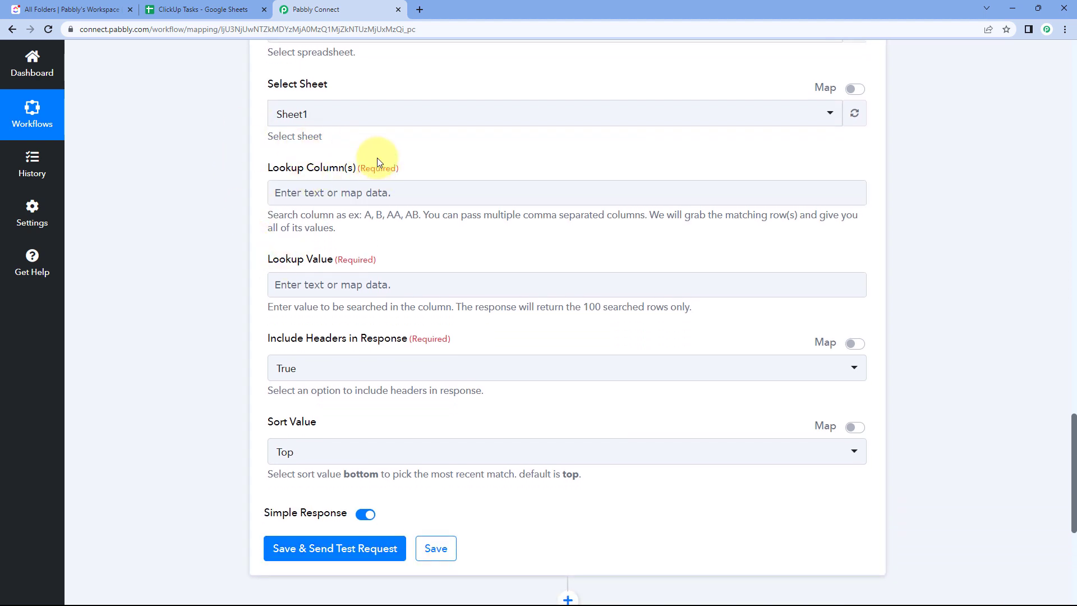
{"action": "left_click", "coordinate": [263, 3]}
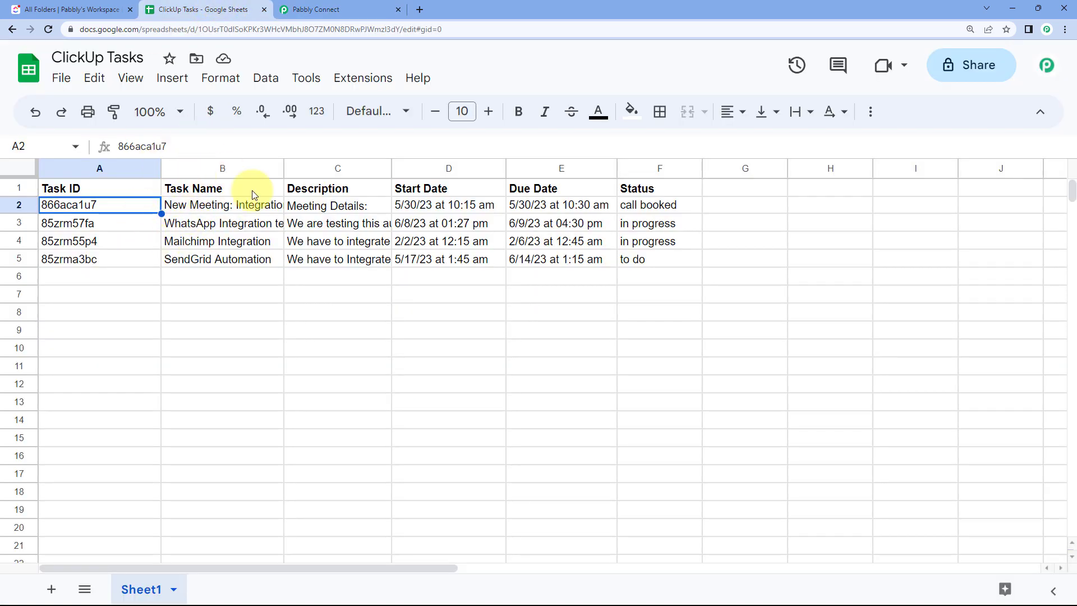
{"action": "left_click", "coordinate": [303, 10]}
{"action": "scroll", "coordinate": [314, 168], "scroll_direction": "up", "scroll_amount": 3}
{"action": "scroll", "coordinate": [335, 175], "scroll_direction": "up", "scroll_amount": 2}
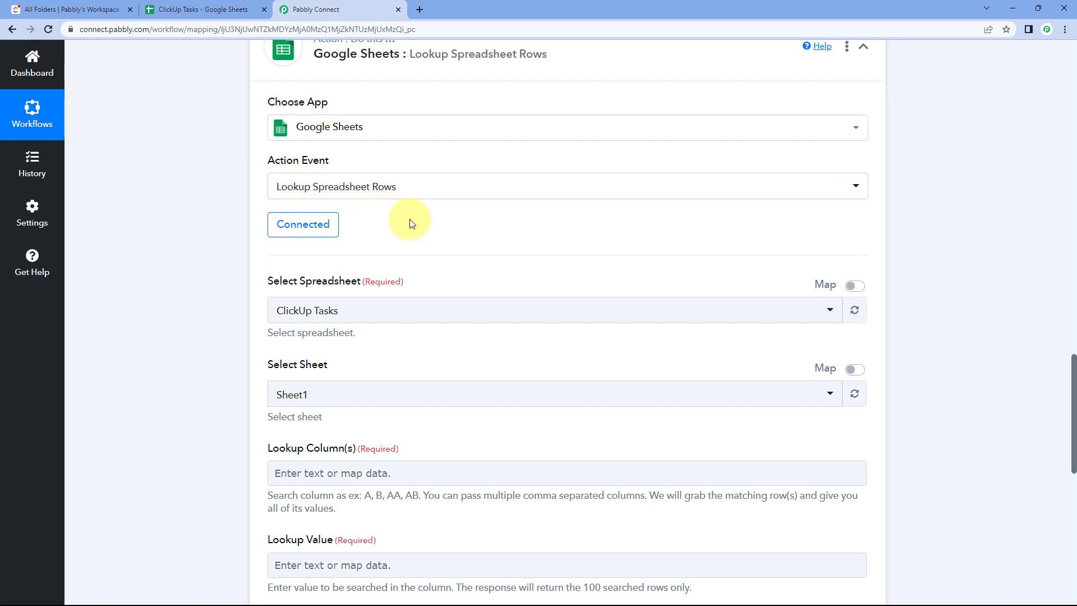
{"action": "scroll", "coordinate": [409, 223], "scroll_direction": "down", "scroll_amount": 1}
{"action": "scroll", "coordinate": [392, 185], "scroll_direction": "down", "scroll_amount": 2}
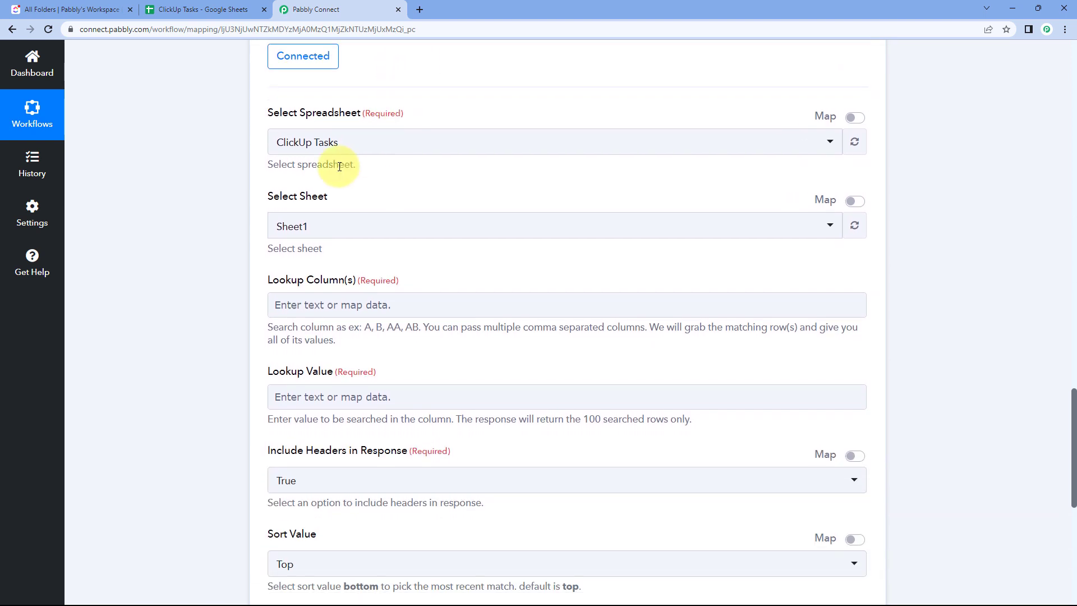
{"action": "scroll", "coordinate": [408, 159], "scroll_direction": "down", "scroll_amount": 1}
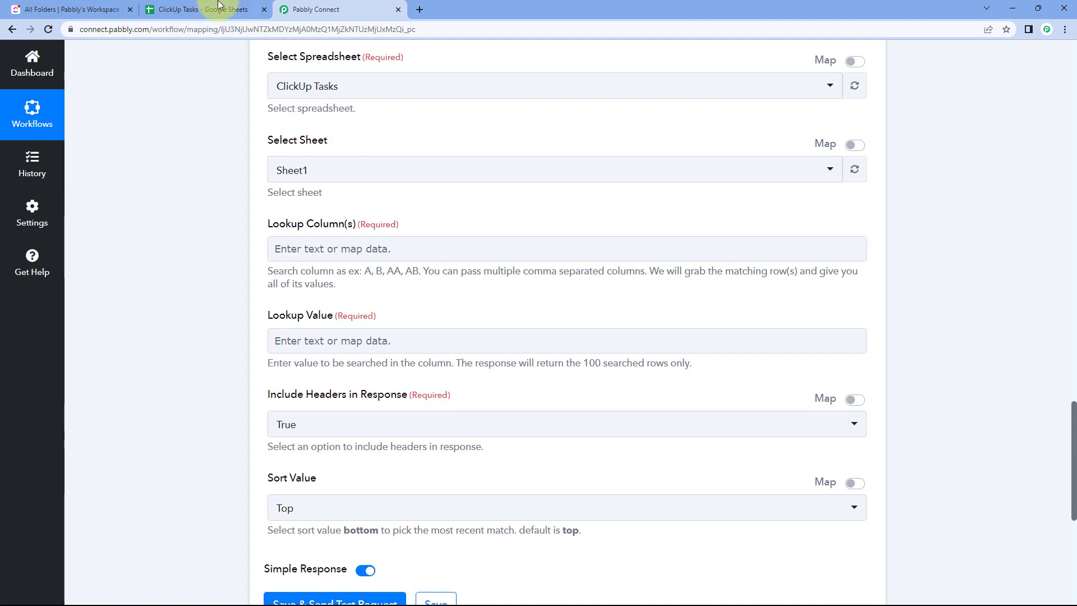
{"action": "left_click", "coordinate": [202, 9]}
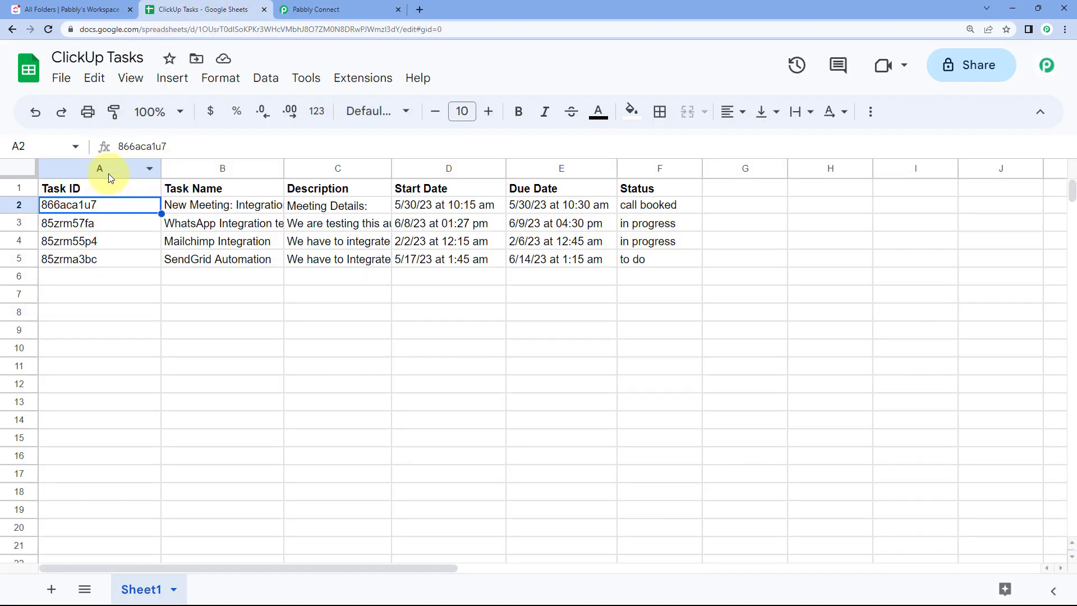
{"action": "left_click", "coordinate": [314, 10]}
{"action": "left_click", "coordinate": [298, 251]}
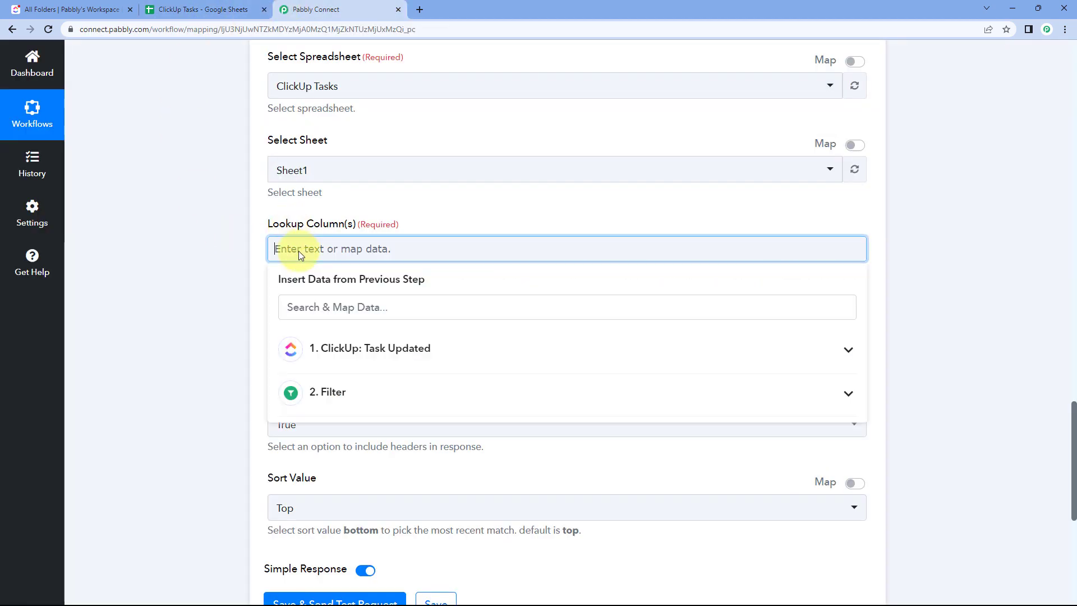
{"action": "type", "text": "A"}
{"action": "left_click", "coordinate": [257, 249]}
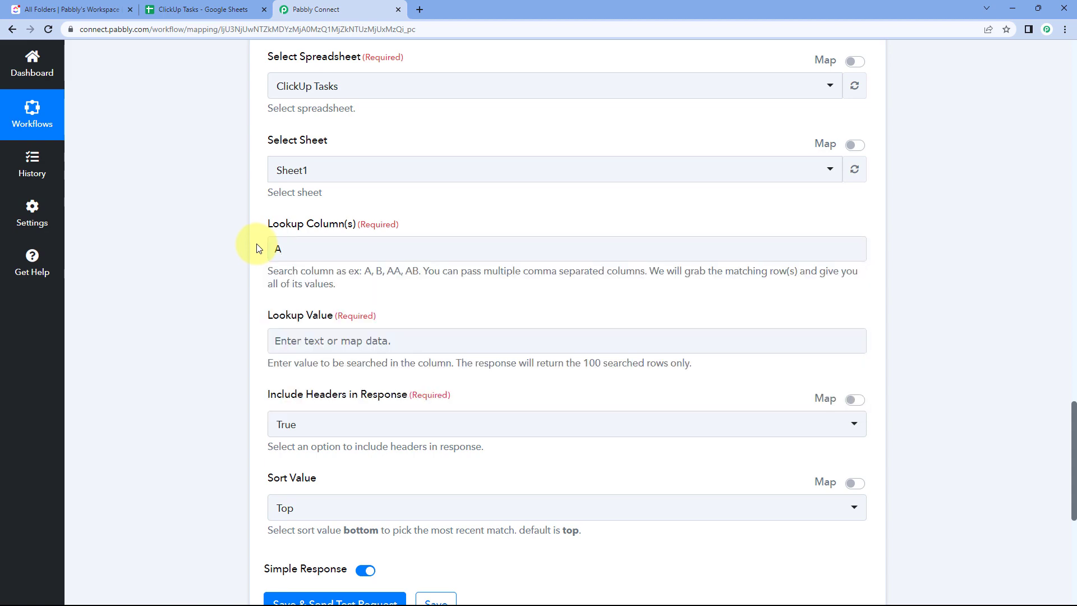
Examine the Task Id value in the ClickUp trigger response and compare it with the Task ID column in the ClickUp Tasks sheet.
{"action": "scroll", "coordinate": [260, 247], "scroll_direction": "up", "scroll_amount": 12}
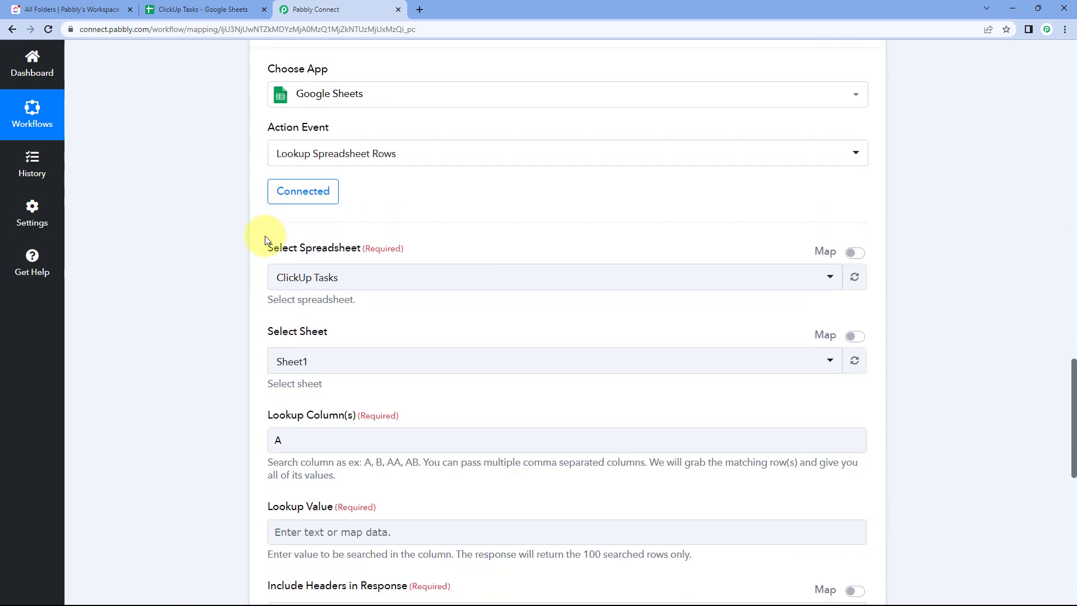
{"action": "scroll", "coordinate": [257, 249], "scroll_direction": "up", "scroll_amount": 5}
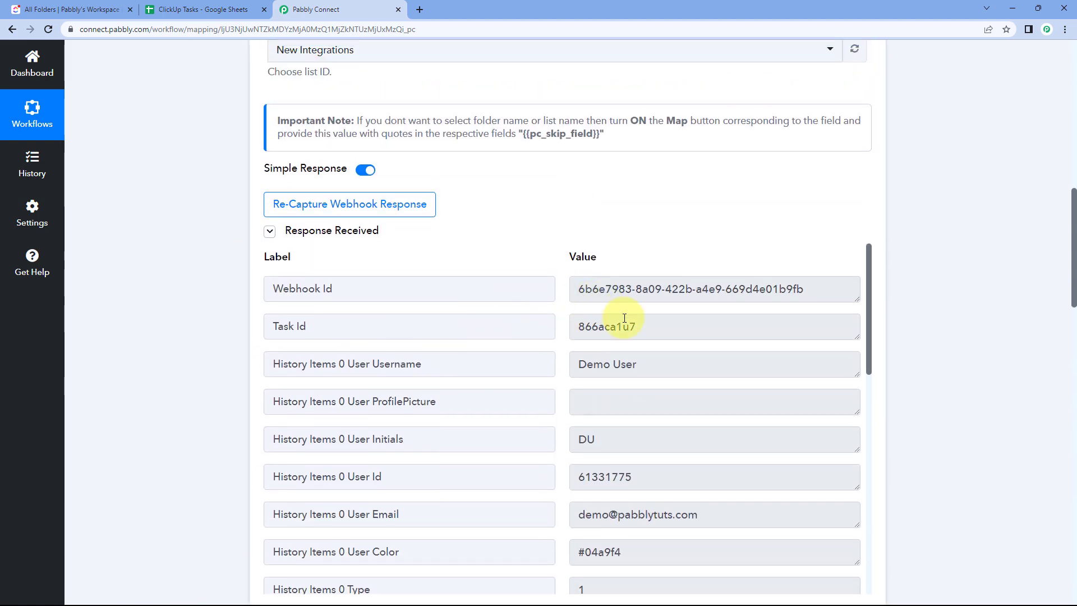
{"action": "double_click", "coordinate": [577, 326]}
{"action": "scroll", "coordinate": [203, 292], "scroll_direction": "down", "scroll_amount": 15}
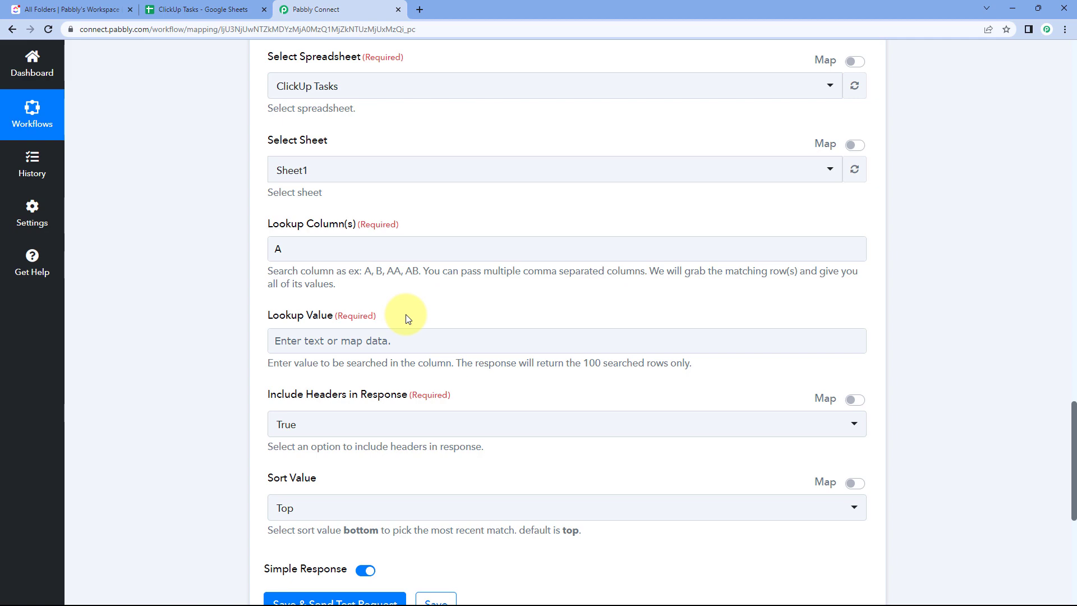
{"action": "left_click", "coordinate": [212, 7]}
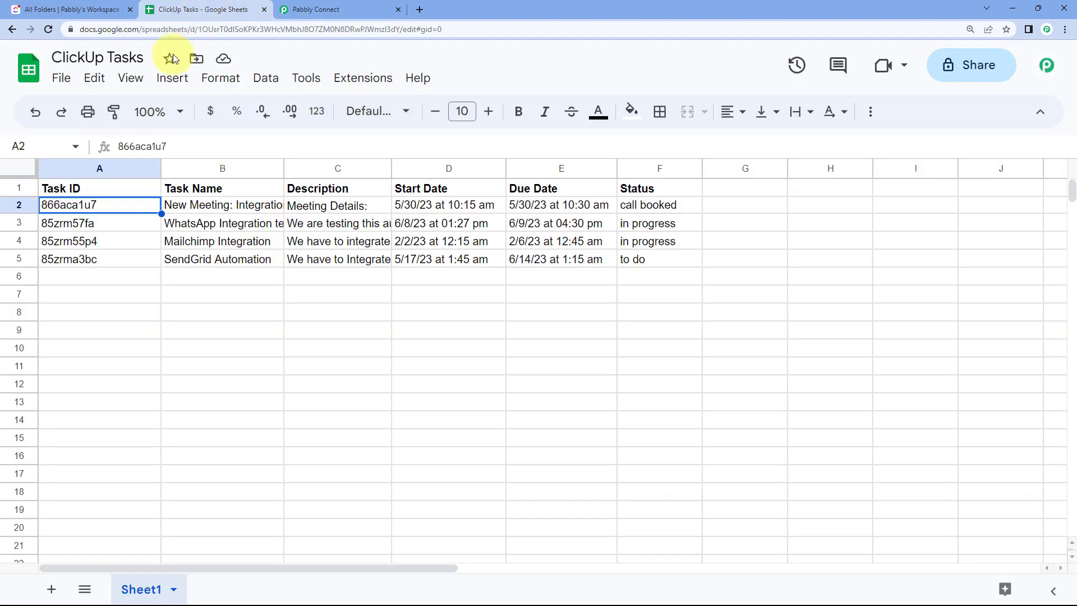
{"action": "left_click", "coordinate": [286, 7]}
{"action": "scroll", "coordinate": [457, 267], "scroll_direction": "up", "scroll_amount": 15}
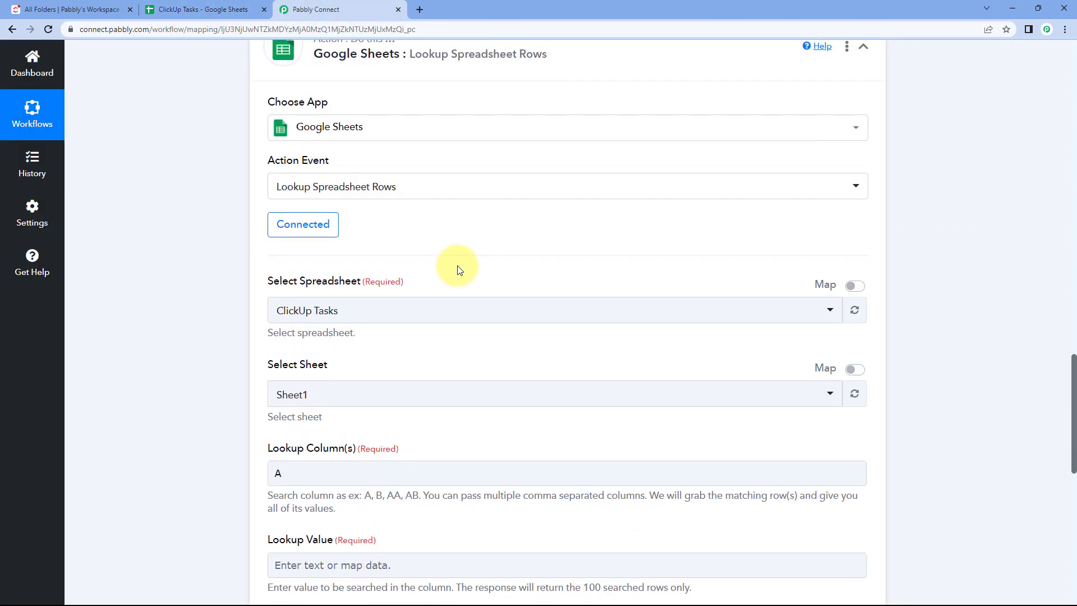
{"action": "scroll", "coordinate": [625, 236], "scroll_direction": "up", "scroll_amount": 3}
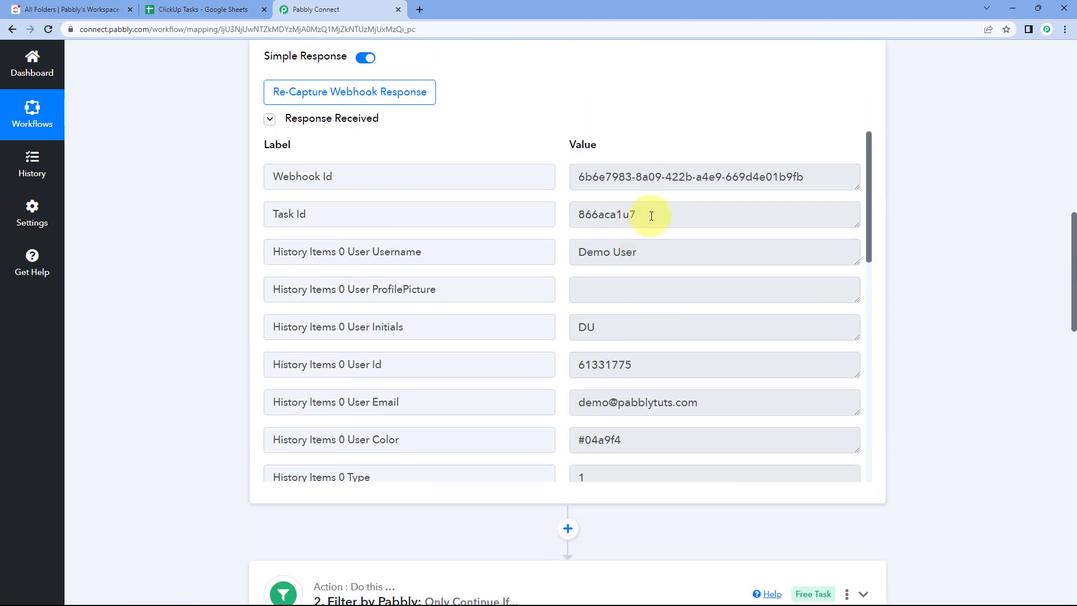
{"action": "left_click_drag", "start_coordinate": [651, 216], "coordinate": [580, 216]}
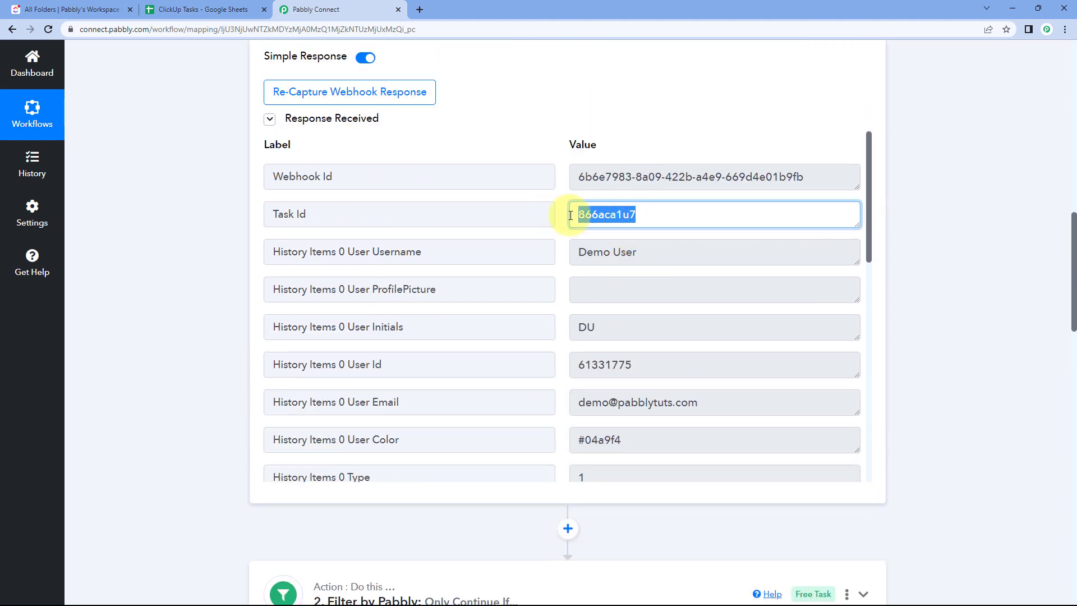
{"action": "left_click", "coordinate": [560, 213]}
{"action": "left_click_drag", "start_coordinate": [643, 215], "coordinate": [553, 217]}
{"action": "left_click", "coordinate": [560, 223]}
{"action": "scroll", "coordinate": [252, 250], "scroll_direction": "down", "scroll_amount": 5}
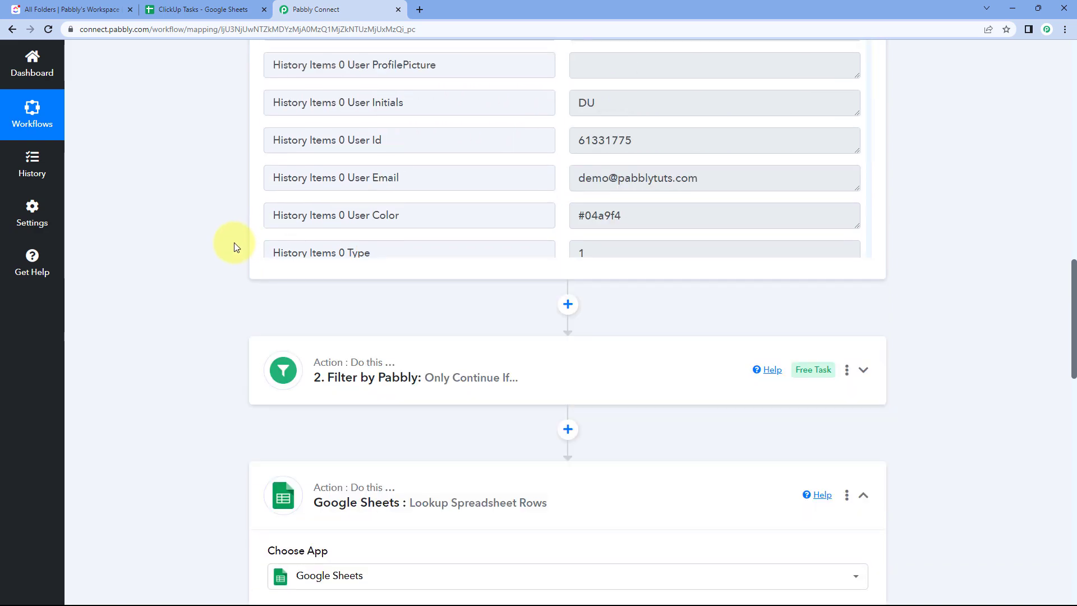
{"action": "scroll", "coordinate": [237, 234], "scroll_direction": "up", "scroll_amount": 6}
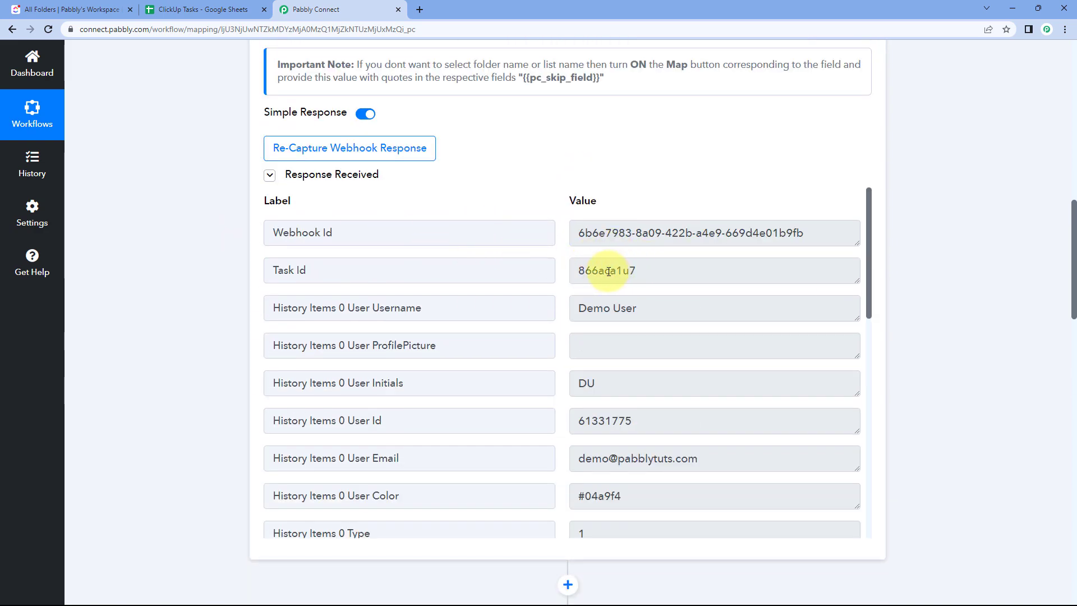
{"action": "scroll", "coordinate": [235, 273], "scroll_direction": "down", "scroll_amount": 10}
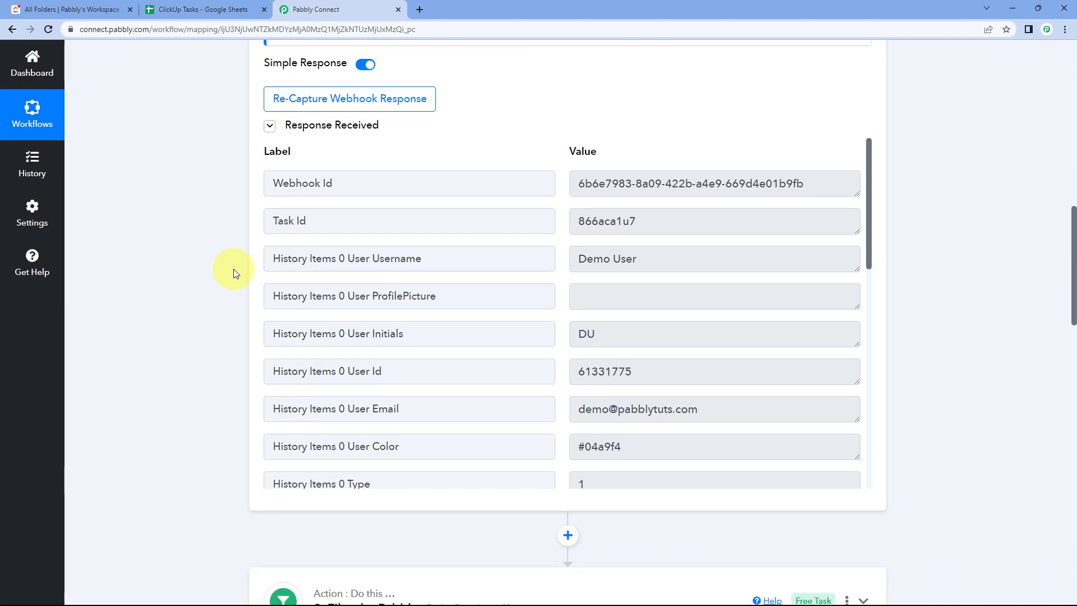
{"action": "scroll", "coordinate": [232, 273], "scroll_direction": "down", "scroll_amount": 10}
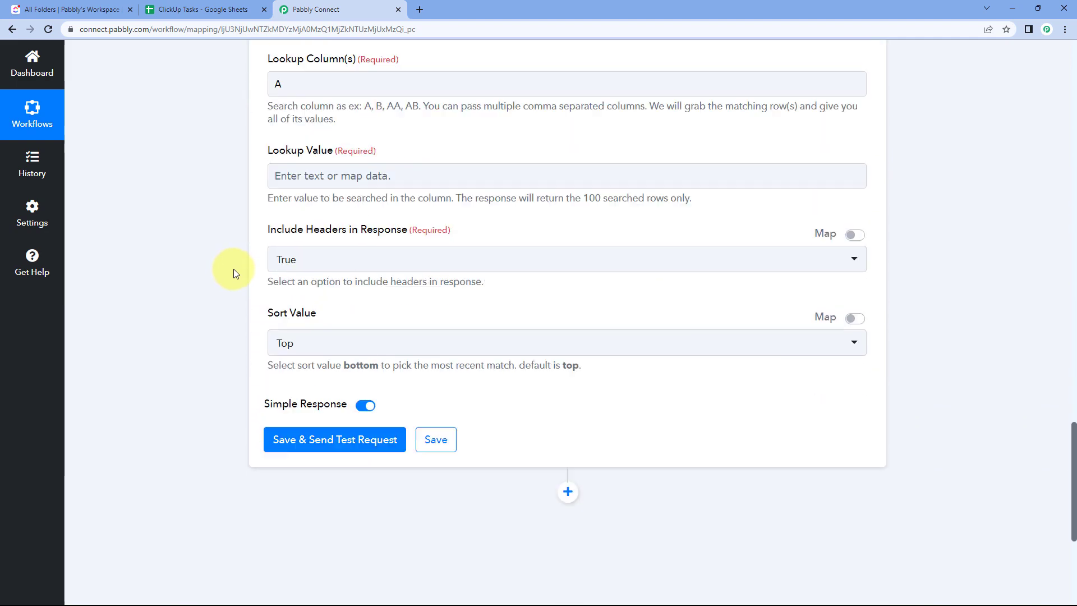
Map the lookup value to the Task Id from the ClickUp: Task Updated step.
{"action": "left_click", "coordinate": [310, 175]}
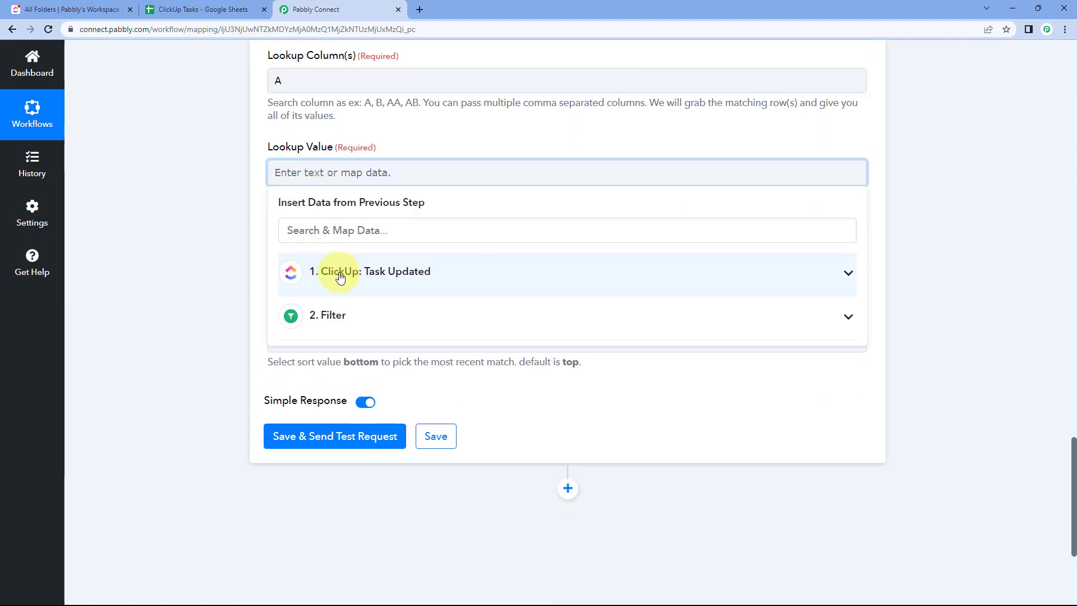
{"action": "left_click", "coordinate": [339, 275]}
{"action": "left_click", "coordinate": [313, 339]}
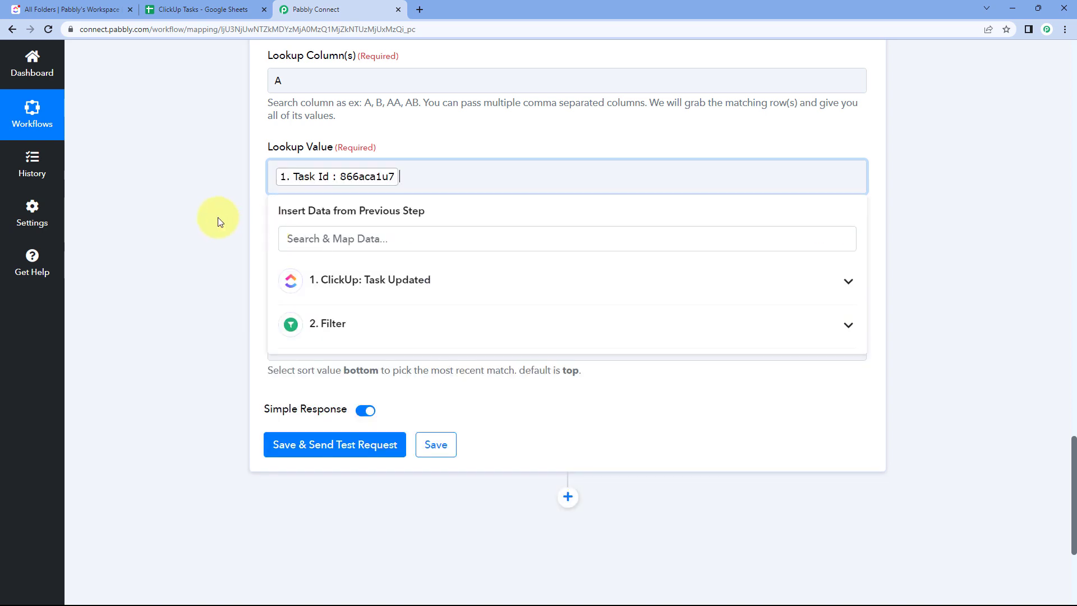
{"action": "left_click", "coordinate": [344, 192]}
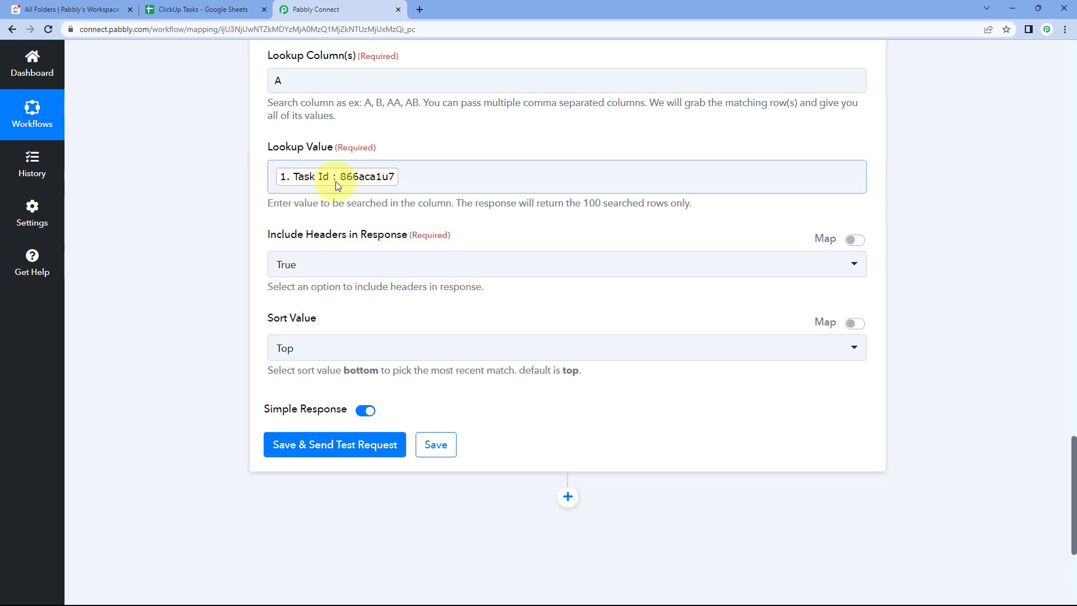
{"action": "left_click", "coordinate": [222, 196]}
Choose True for including headers and Top for the sort value, and save the lookup step with a test request.
{"action": "scroll", "coordinate": [222, 191], "scroll_direction": "down", "scroll_amount": 1}
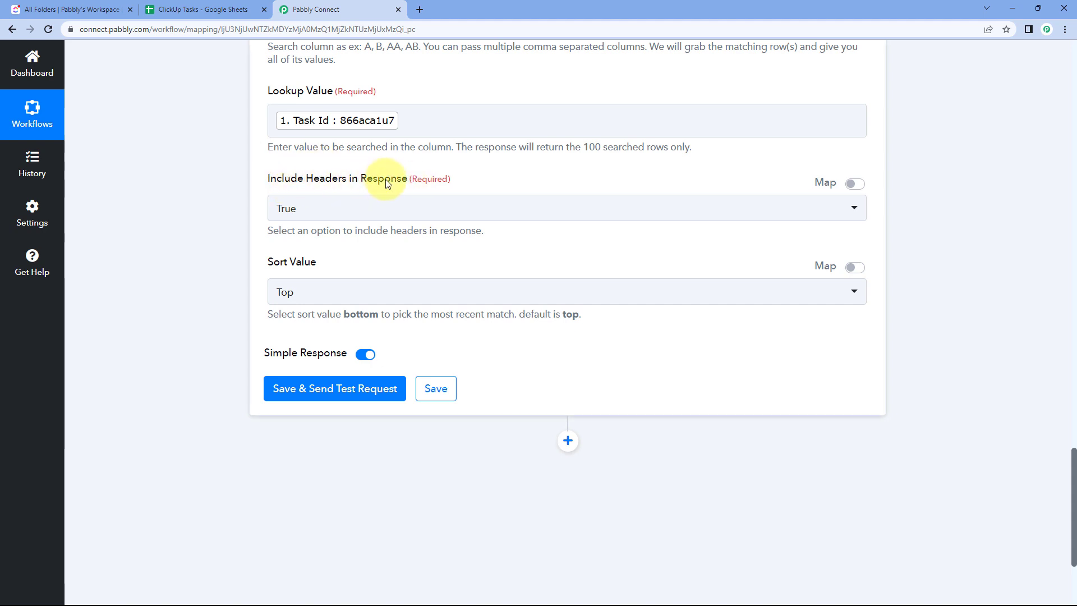
{"action": "left_click", "coordinate": [336, 207]}
{"action": "left_click", "coordinate": [310, 269]}
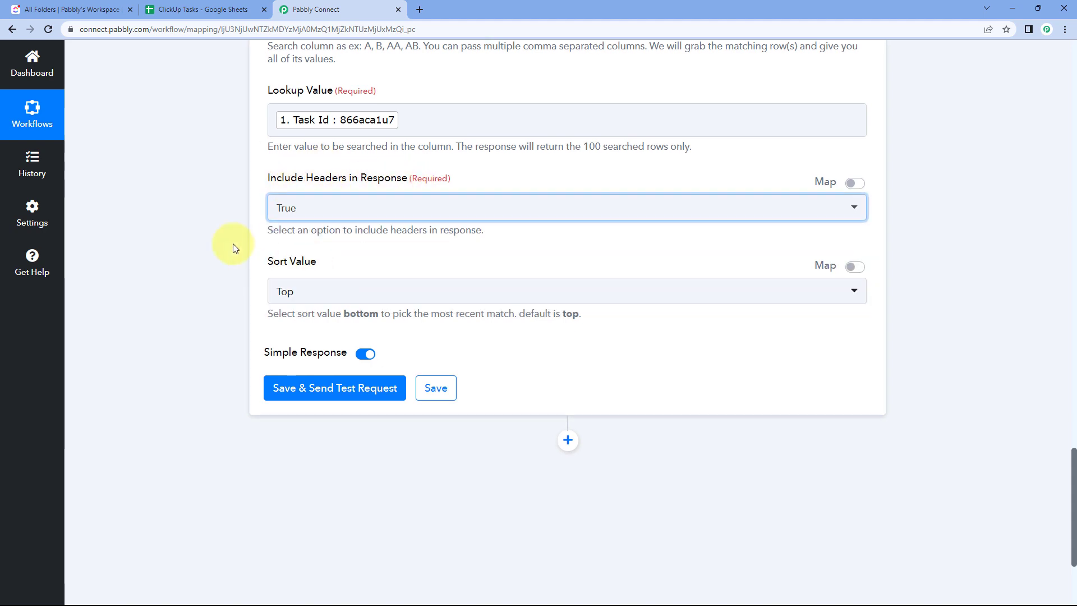
{"action": "scroll", "coordinate": [275, 213], "scroll_direction": "down", "scroll_amount": 1}
{"action": "left_click", "coordinate": [343, 236]}
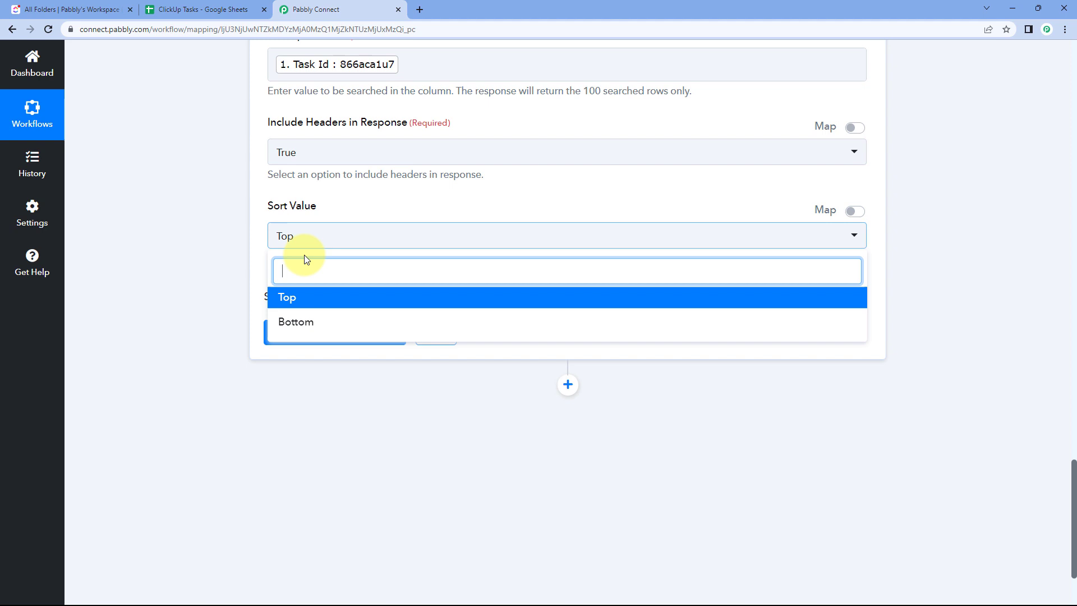
{"action": "left_click", "coordinate": [288, 295]}
{"action": "left_click", "coordinate": [231, 221]}
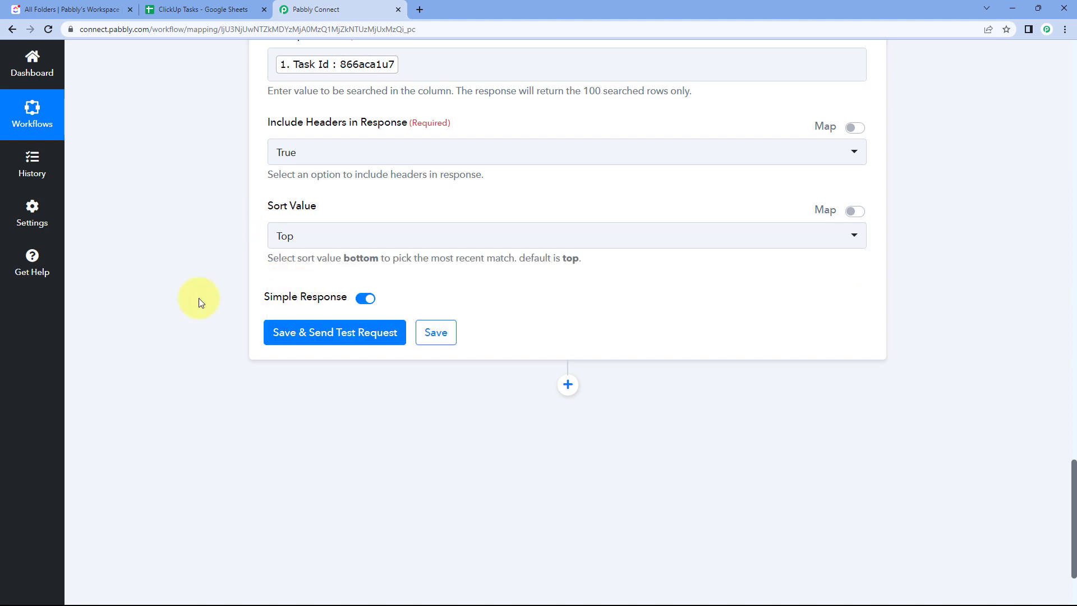
{"action": "left_click", "coordinate": [317, 331]}
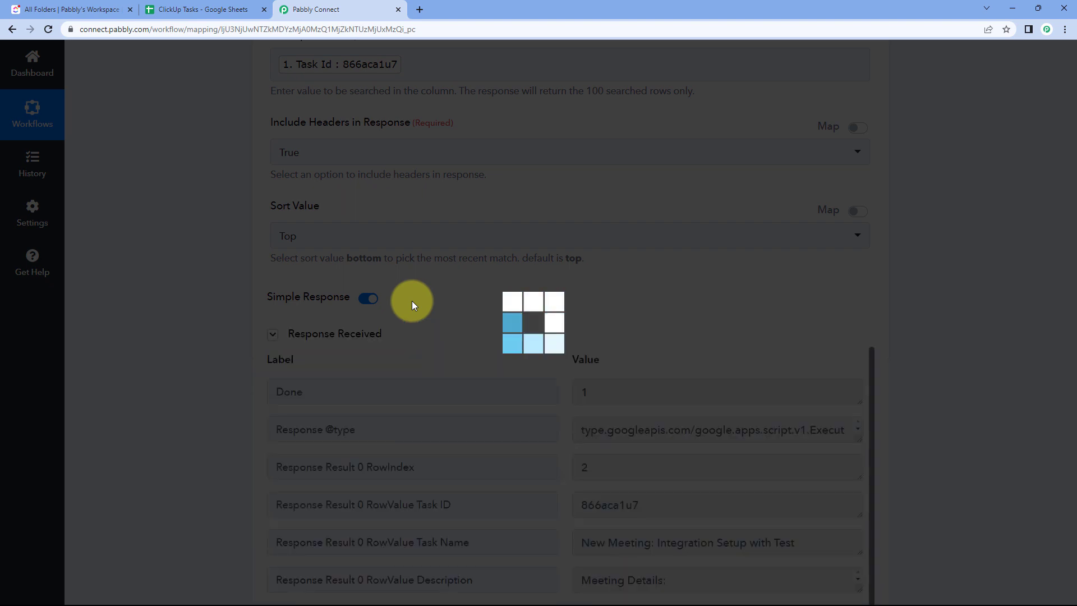
Review the lookup response's row index and row values, comparing them with the ClickUp Tasks sheet and the trigger response's Task Id.
{"action": "scroll", "coordinate": [494, 291], "scroll_direction": "down", "scroll_amount": 1}
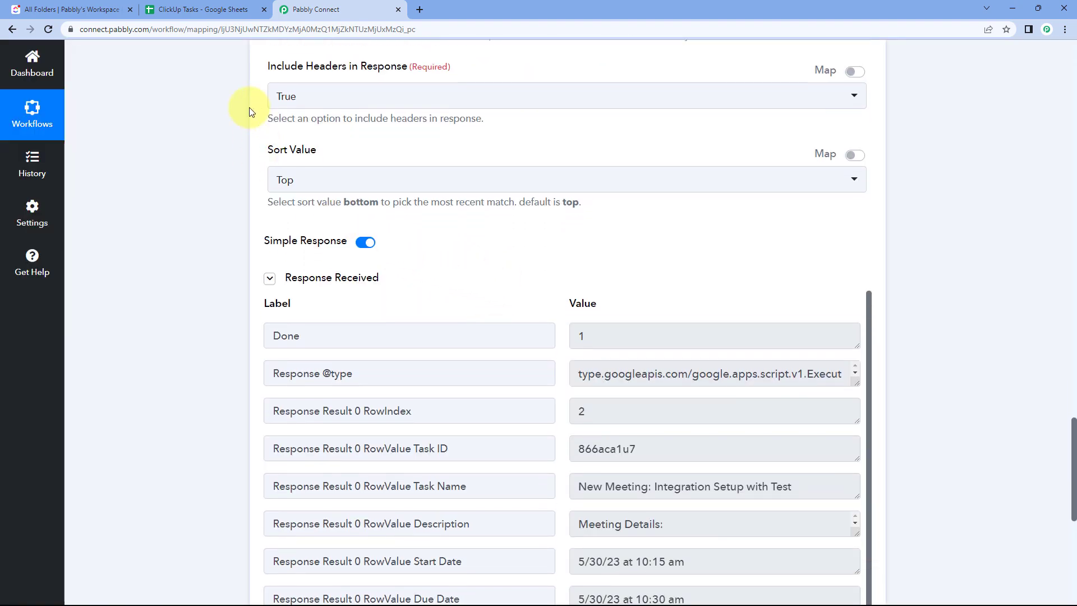
{"action": "left_click", "coordinate": [218, 6]}
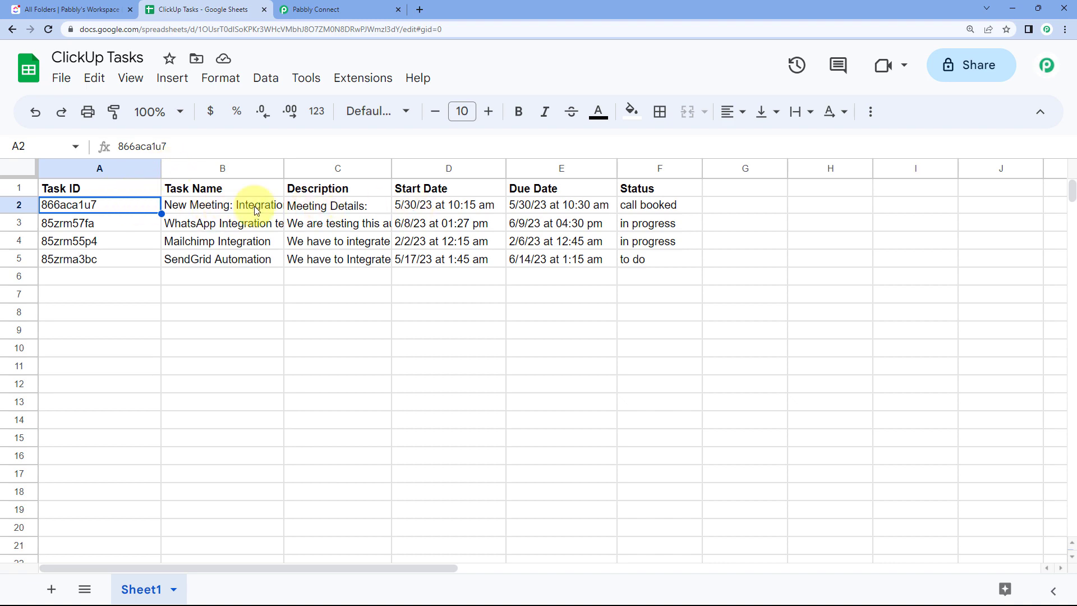
{"action": "left_click", "coordinate": [339, 7]}
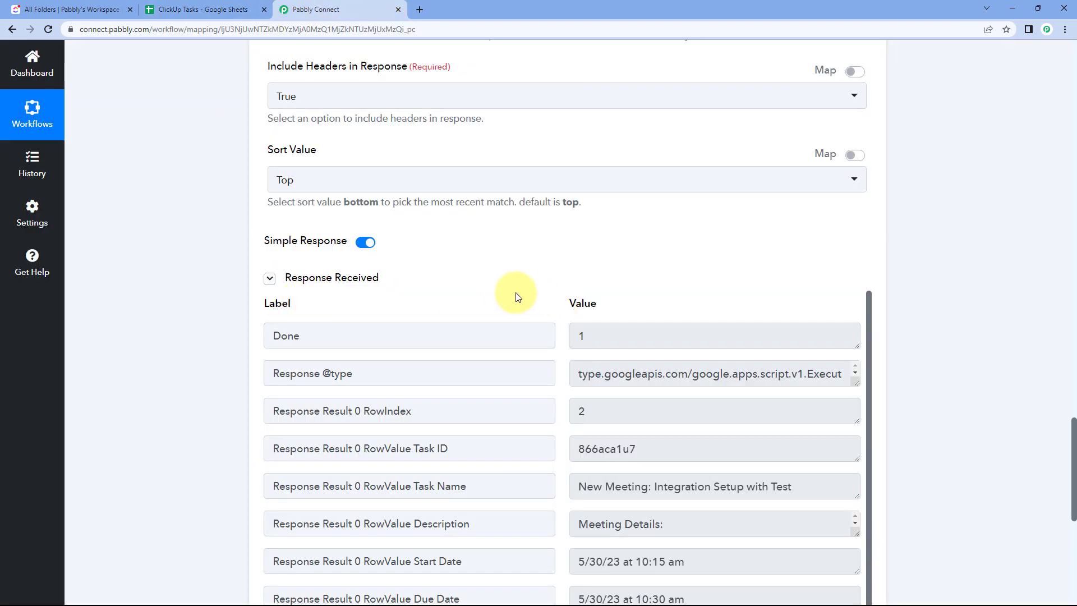
{"action": "scroll", "coordinate": [513, 292], "scroll_direction": "down", "scroll_amount": 3}
{"action": "left_click_drag", "start_coordinate": [656, 280], "coordinate": [551, 280]}
{"action": "left_click", "coordinate": [561, 261]}
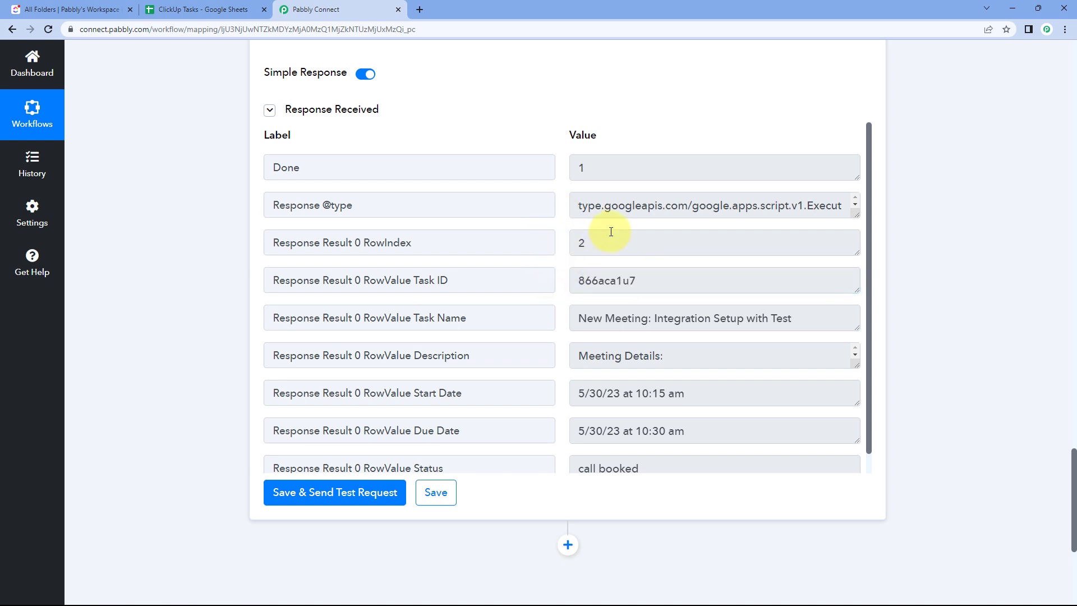
{"action": "double_click", "coordinate": [583, 245]}
{"action": "left_click", "coordinate": [563, 143]}
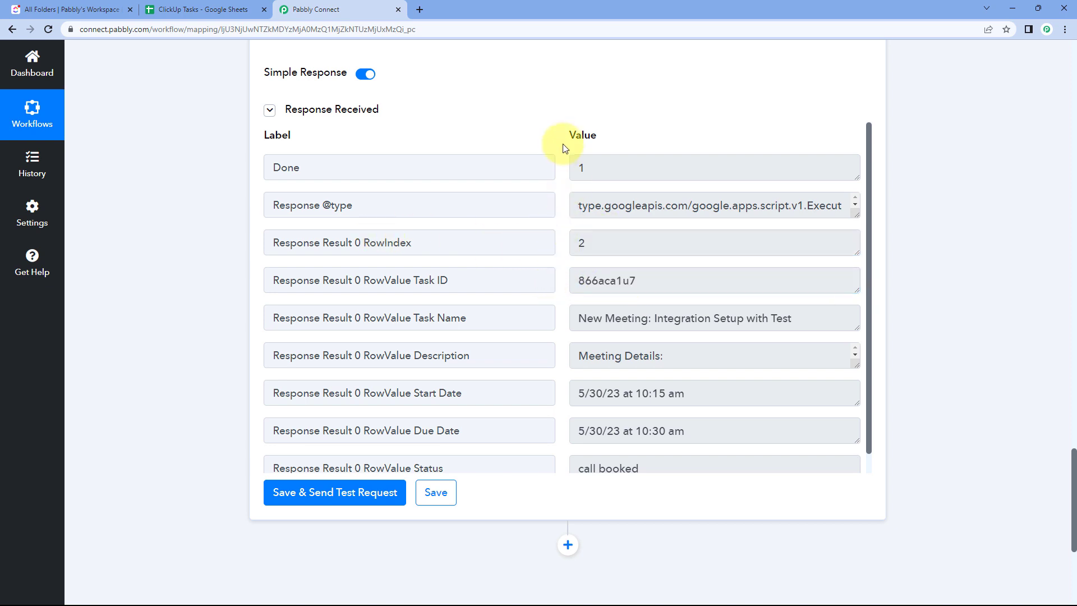
{"action": "scroll", "coordinate": [563, 143], "scroll_direction": "up", "scroll_amount": 10}
{"action": "scroll", "coordinate": [563, 170], "scroll_direction": "up", "scroll_amount": 10}
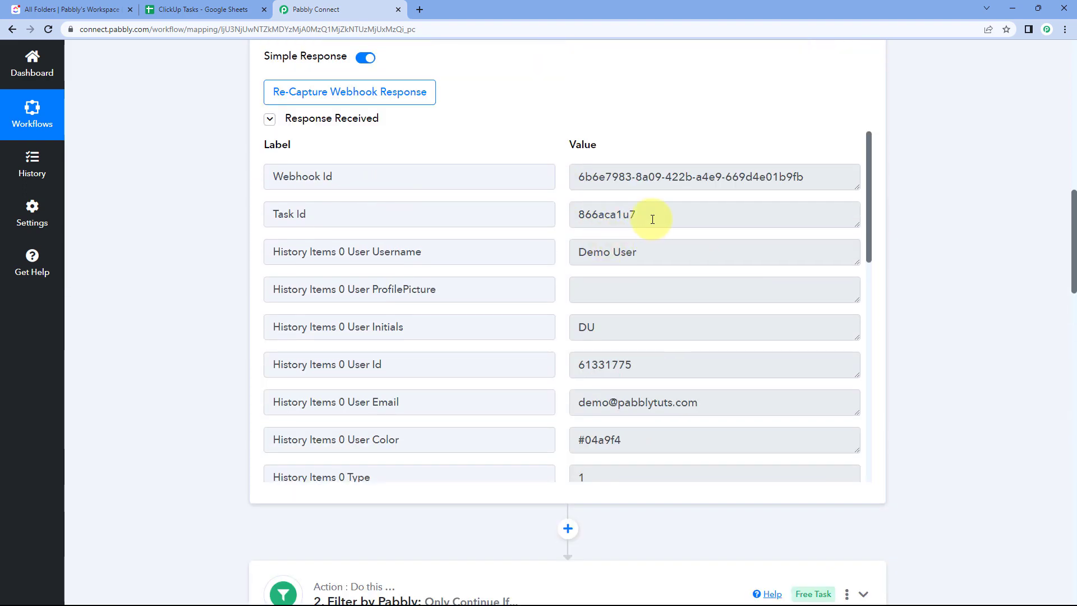
{"action": "left_click_drag", "start_coordinate": [649, 216], "coordinate": [568, 220]}
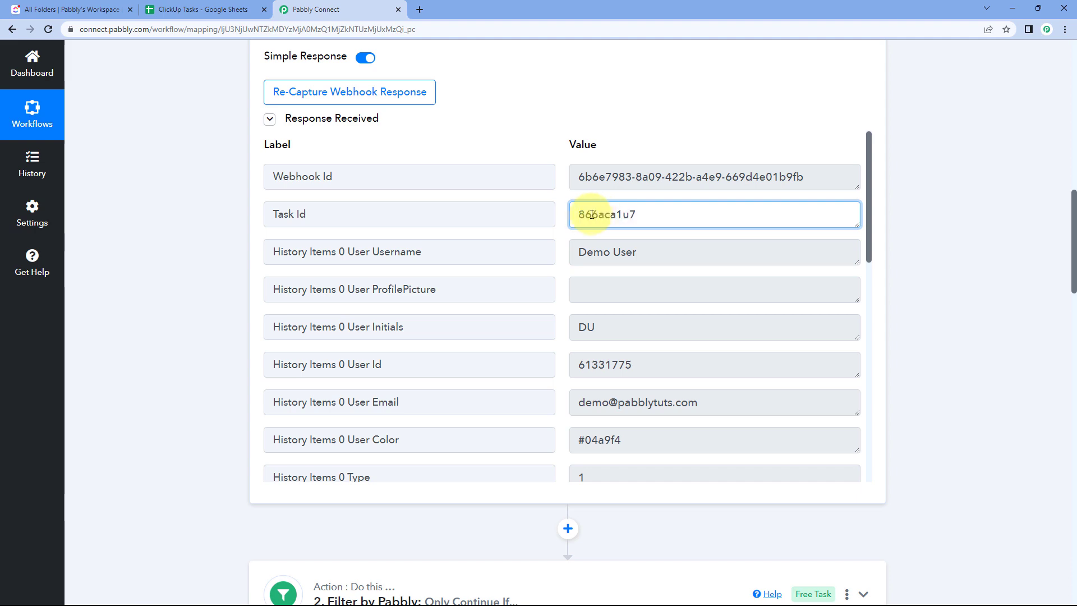
{"action": "double_click", "coordinate": [578, 213]}
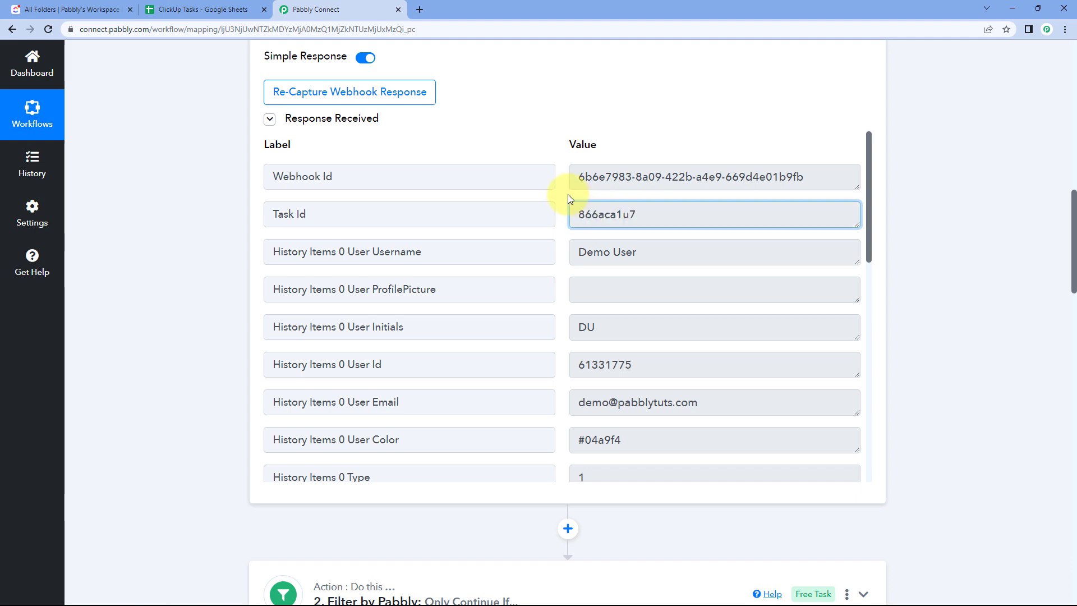
Compare the trigger's Task Id with the ClickUp Tasks sheet's Task ID column and examine the matching row's details through the Status column.
{"action": "left_click", "coordinate": [204, 10]}
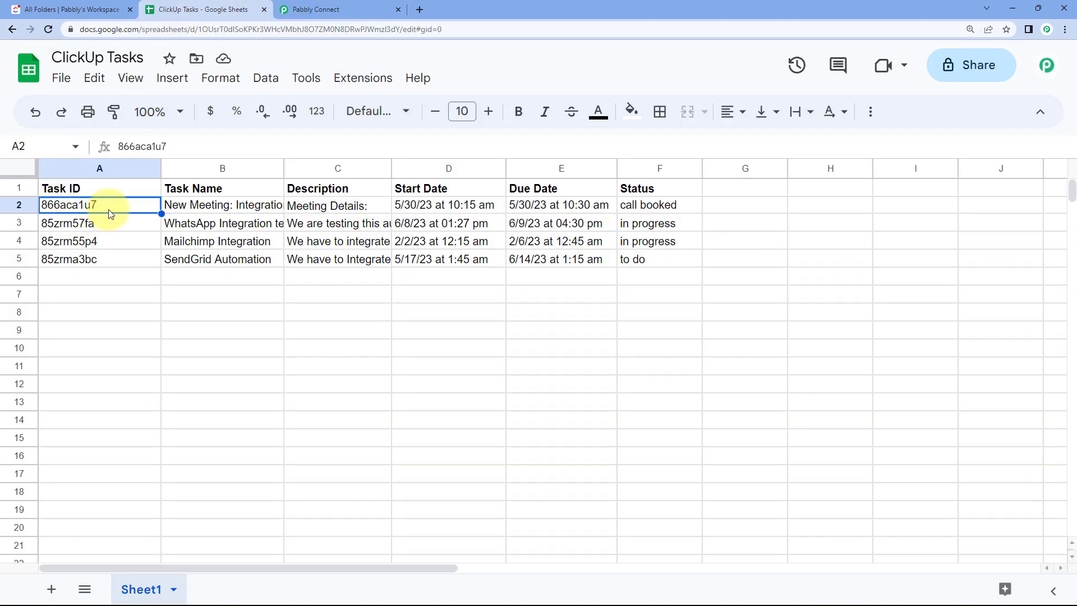
{"action": "left_click", "coordinate": [359, 6]}
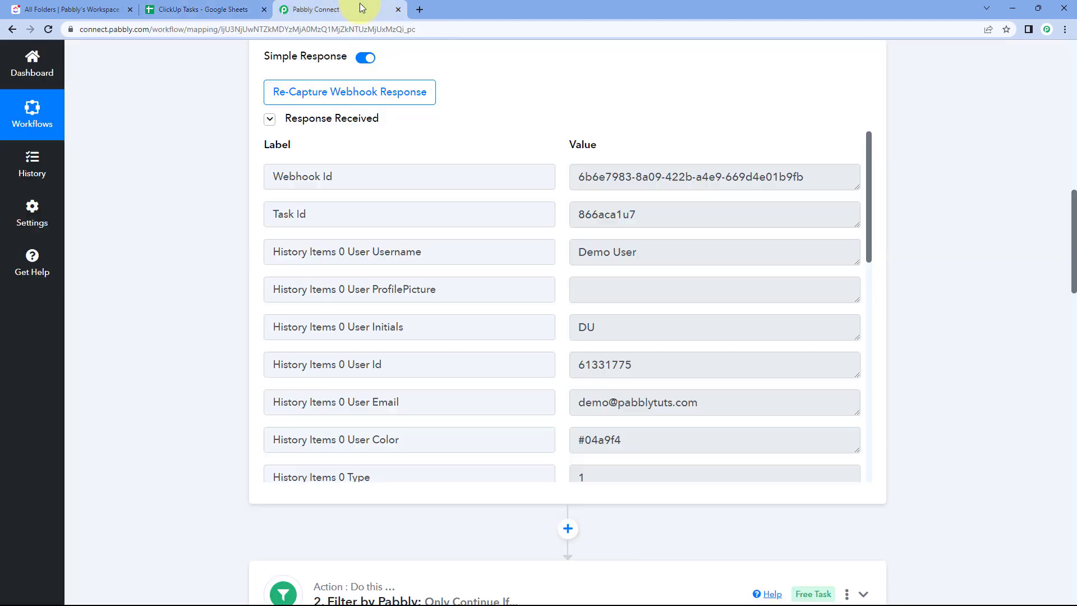
{"action": "left_click", "coordinate": [213, 9]}
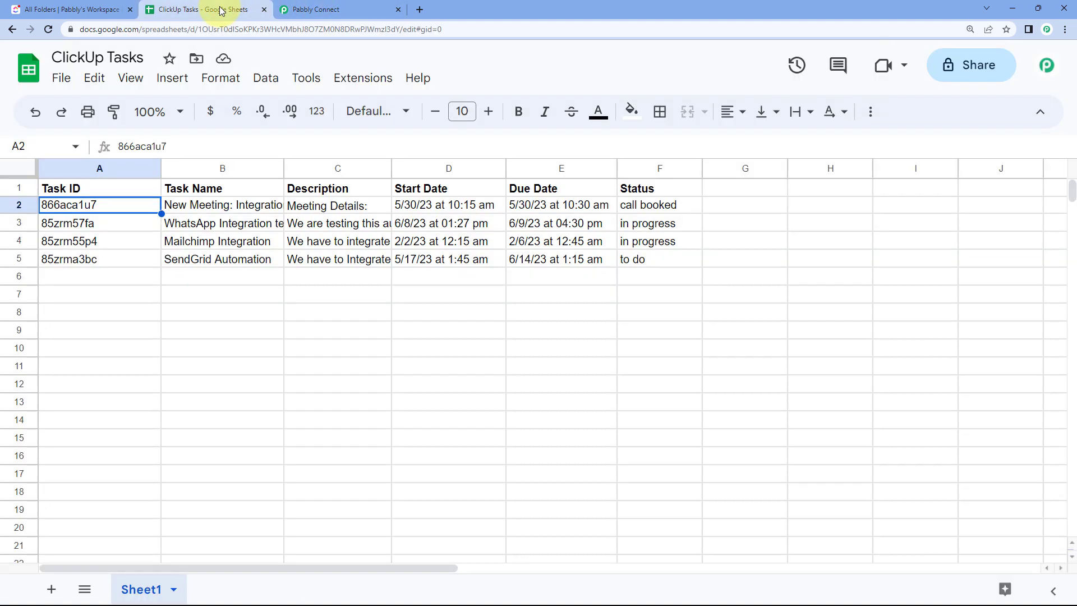
{"action": "left_click", "coordinate": [185, 206]}
{"action": "left_click_drag", "start_coordinate": [352, 209], "coordinate": [637, 187]}
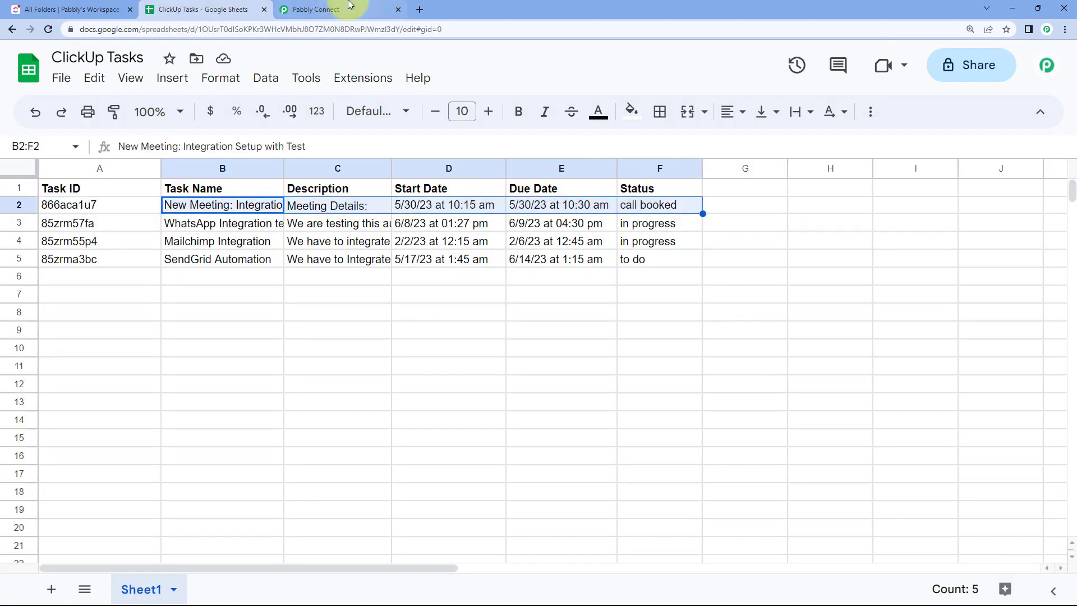
Review the row index, Task ID and task name in the lookup response, comparing them with the ClickUp Tasks sheet.
{"action": "left_click", "coordinate": [337, 9]}
{"action": "scroll", "coordinate": [163, 294], "scroll_direction": "down", "scroll_amount": 15}
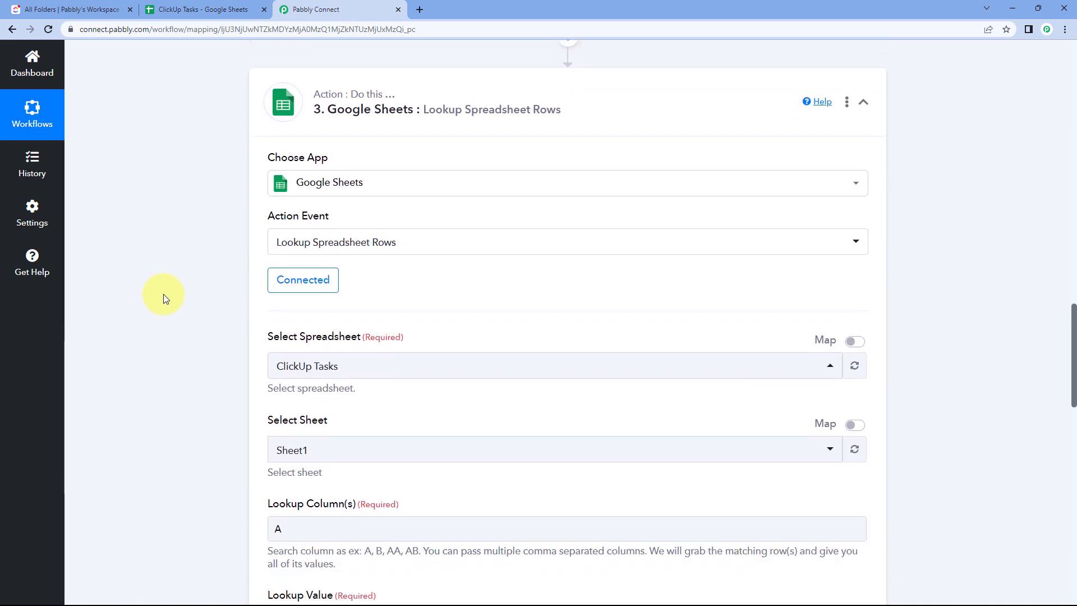
{"action": "scroll", "coordinate": [163, 294], "scroll_direction": "down", "scroll_amount": 10}
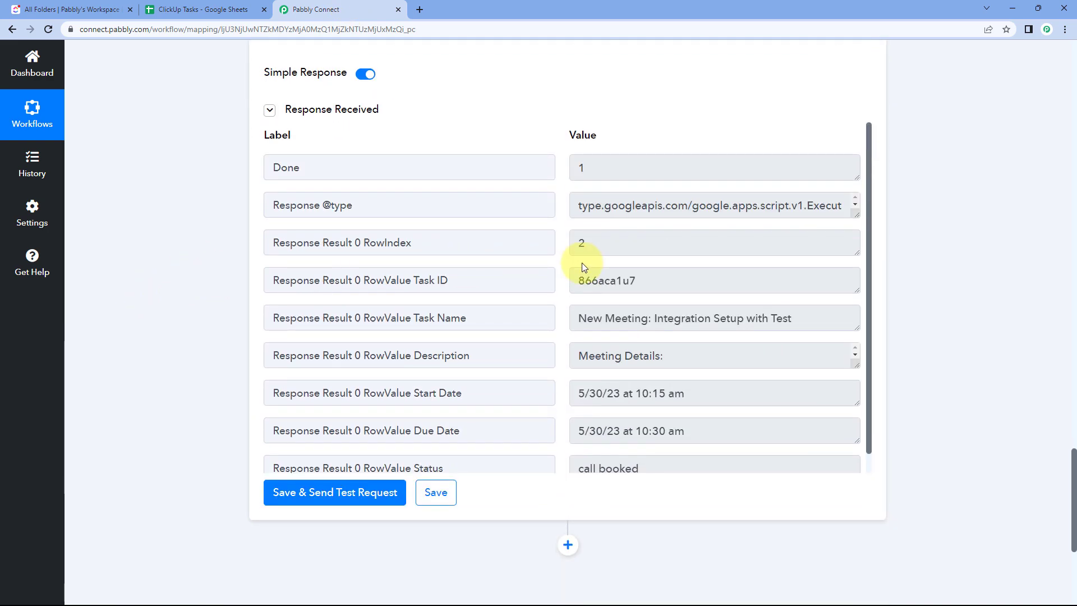
{"action": "double_click", "coordinate": [580, 244]}
{"action": "left_click", "coordinate": [563, 250]}
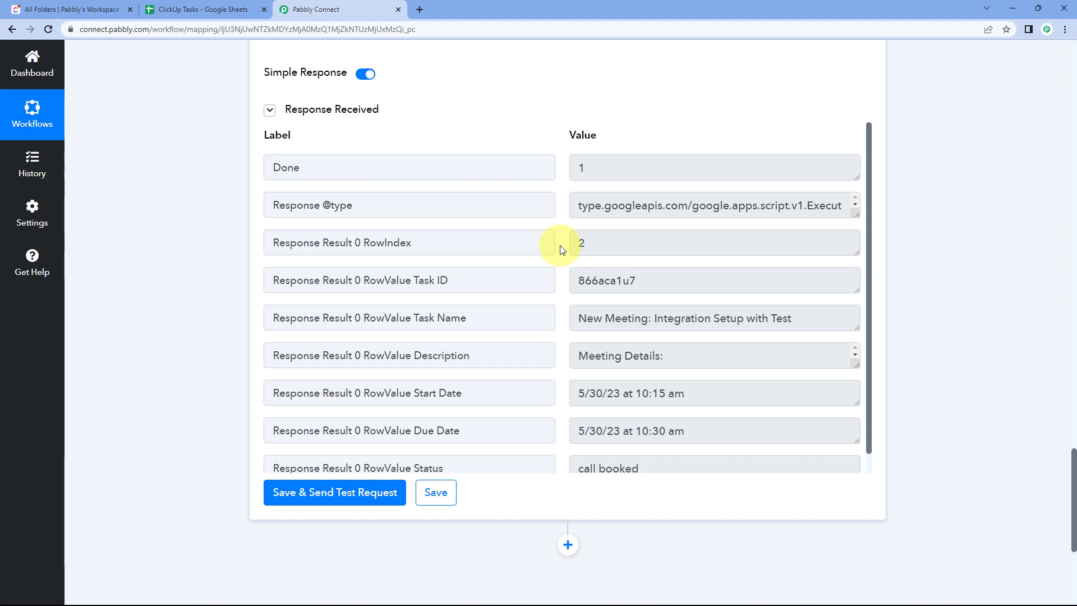
{"action": "left_click_drag", "start_coordinate": [654, 276], "coordinate": [559, 285]}
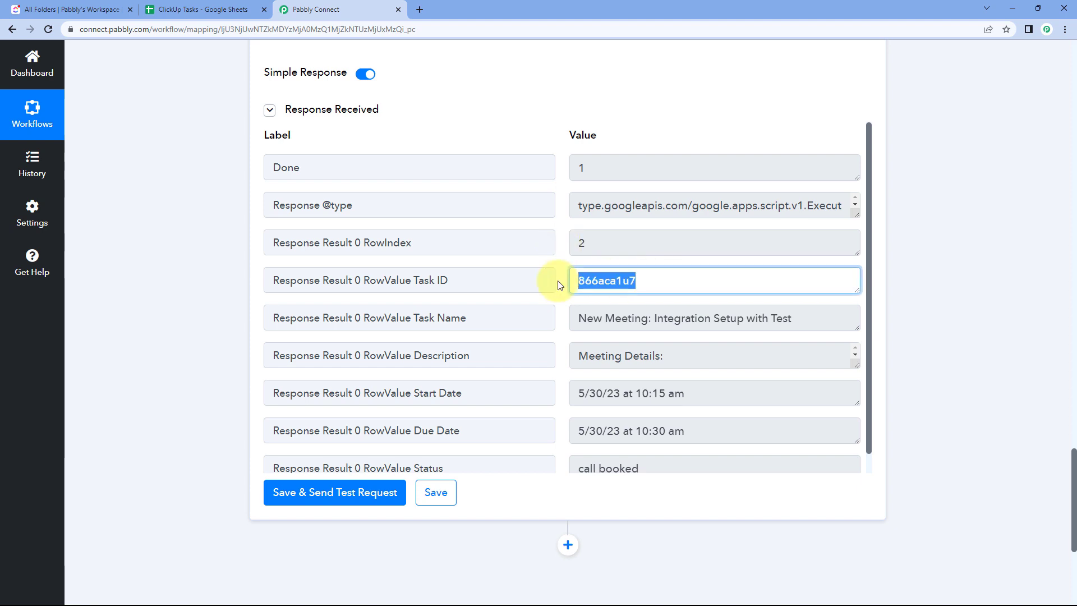
{"action": "scroll", "coordinate": [560, 287], "scroll_direction": "down", "scroll_amount": 1}
{"action": "left_click_drag", "start_coordinate": [774, 296], "coordinate": [566, 298]}
{"action": "left_click", "coordinate": [203, 9]}
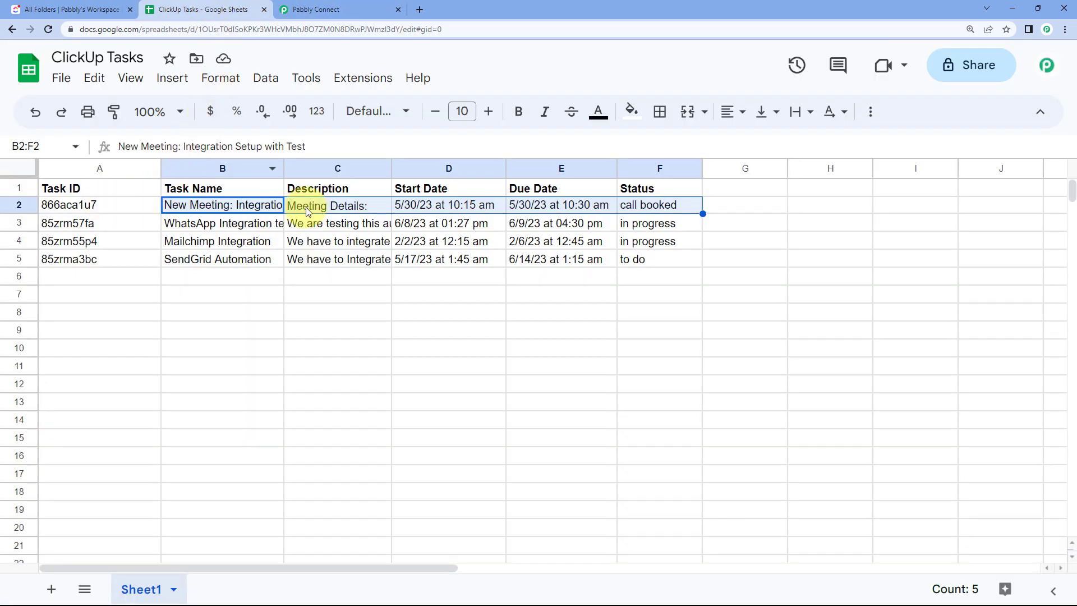
{"action": "left_click", "coordinate": [323, 9]}
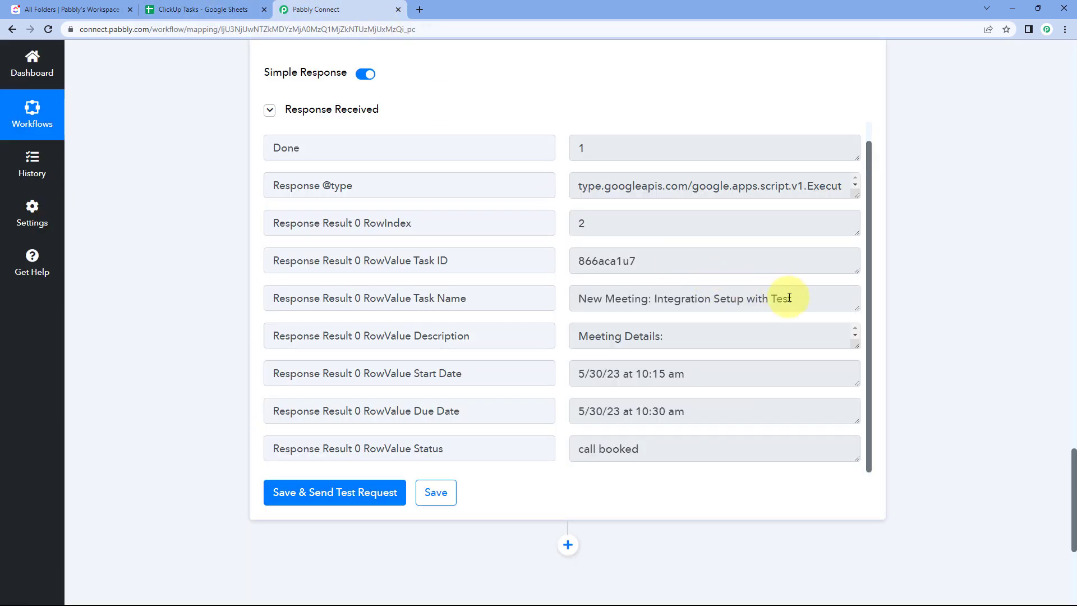
Read the task name, description, start date, due date and status values in the Google Sheets lookup response.
{"action": "left_click_drag", "start_coordinate": [788, 297], "coordinate": [548, 302]}
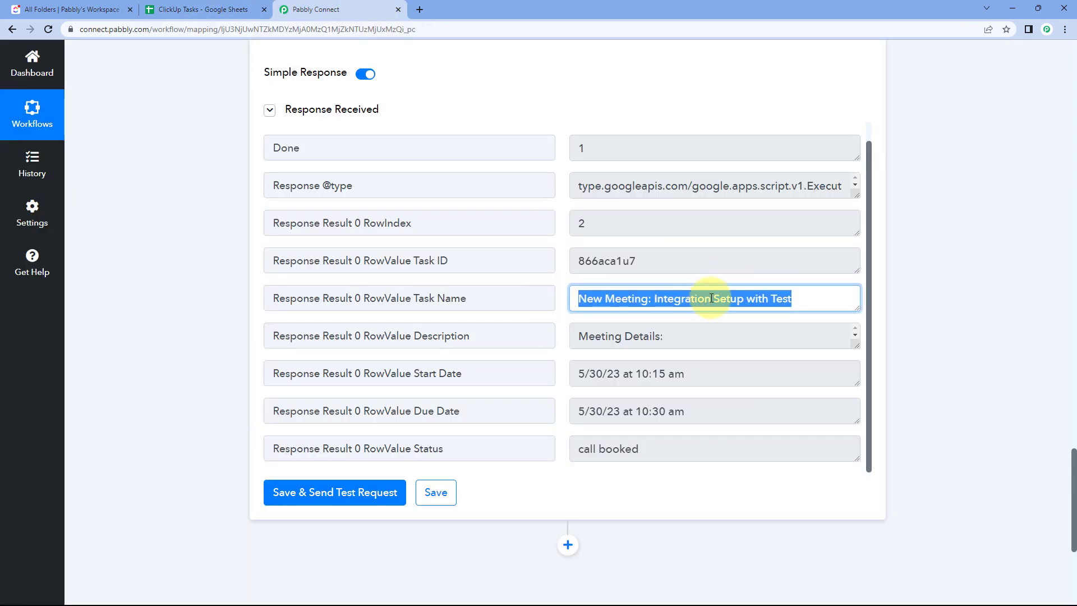
{"action": "scroll", "coordinate": [584, 300], "scroll_direction": "down", "scroll_amount": 1}
{"action": "left_click_drag", "start_coordinate": [680, 282], "coordinate": [565, 288]}
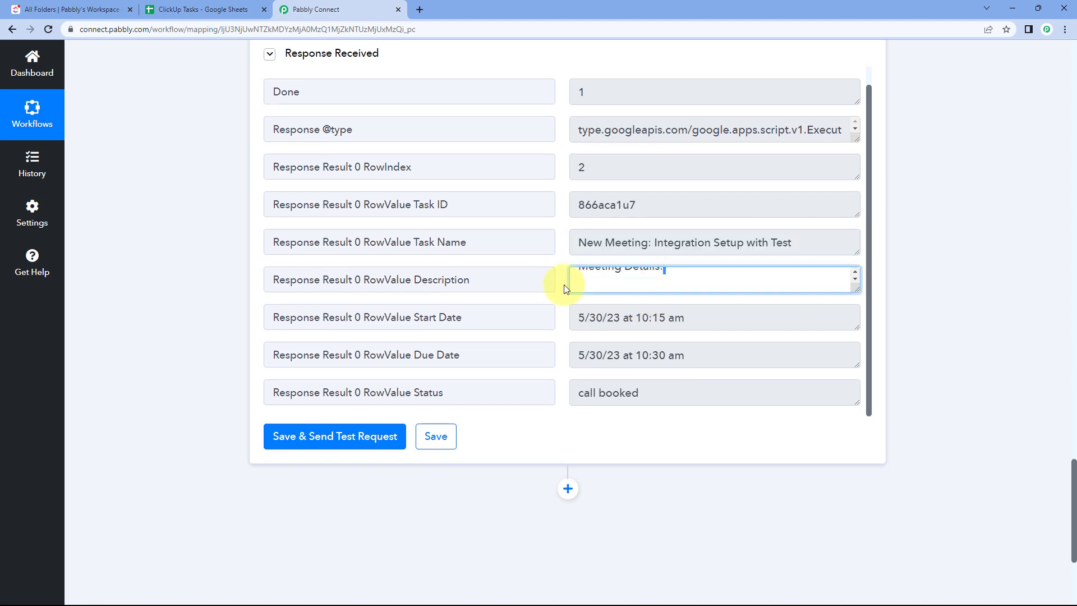
{"action": "left_click_drag", "start_coordinate": [696, 314], "coordinate": [577, 315]}
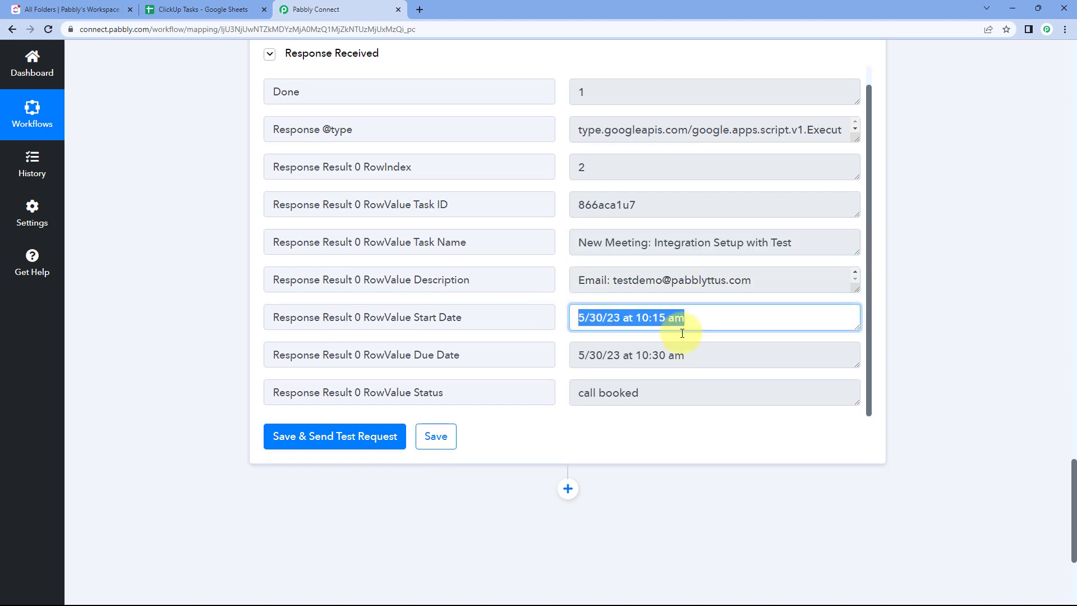
{"action": "left_click_drag", "start_coordinate": [687, 353], "coordinate": [575, 352]}
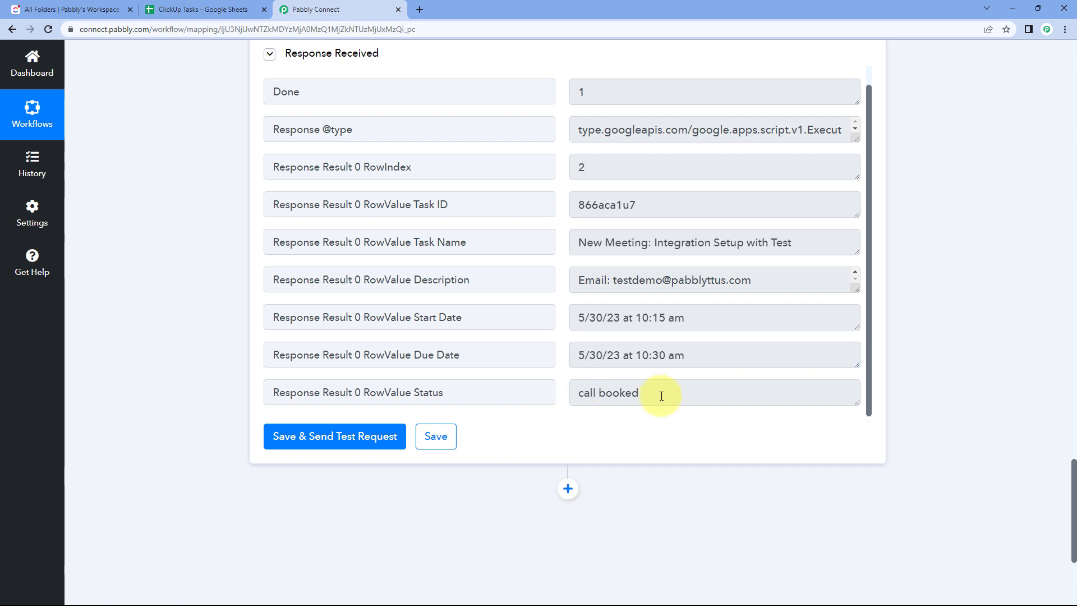
{"action": "left_click_drag", "start_coordinate": [660, 395], "coordinate": [572, 391]}
{"action": "left_click", "coordinate": [564, 375]}
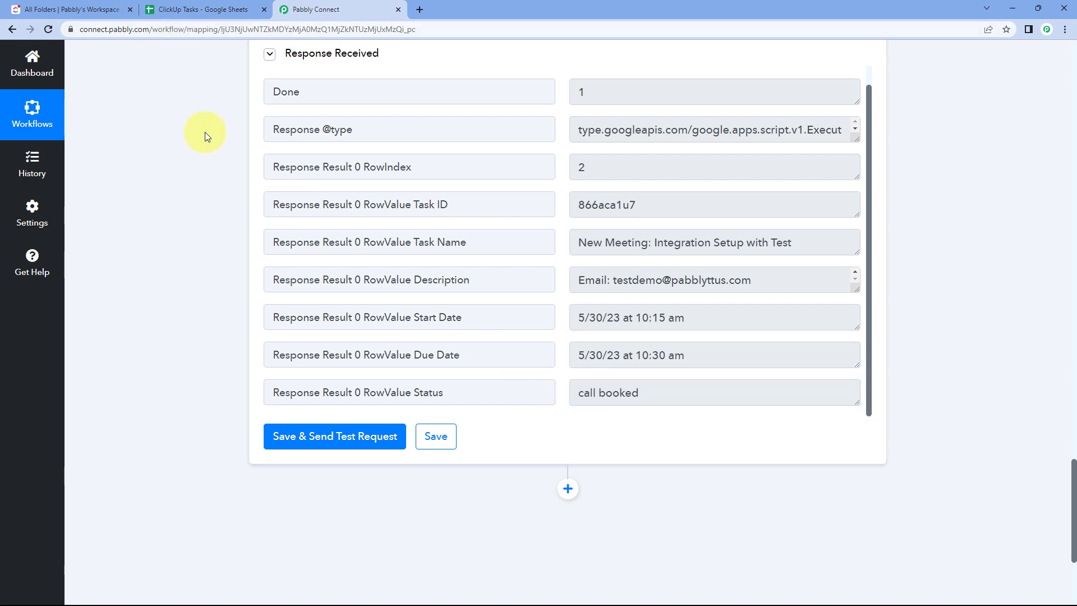
Check the ClickUp Tasks sheet again and examine the RowValue Status in the lookup response.
{"action": "scroll", "coordinate": [208, 146], "scroll_direction": "up", "scroll_amount": 4}
{"action": "left_click", "coordinate": [202, 9]}
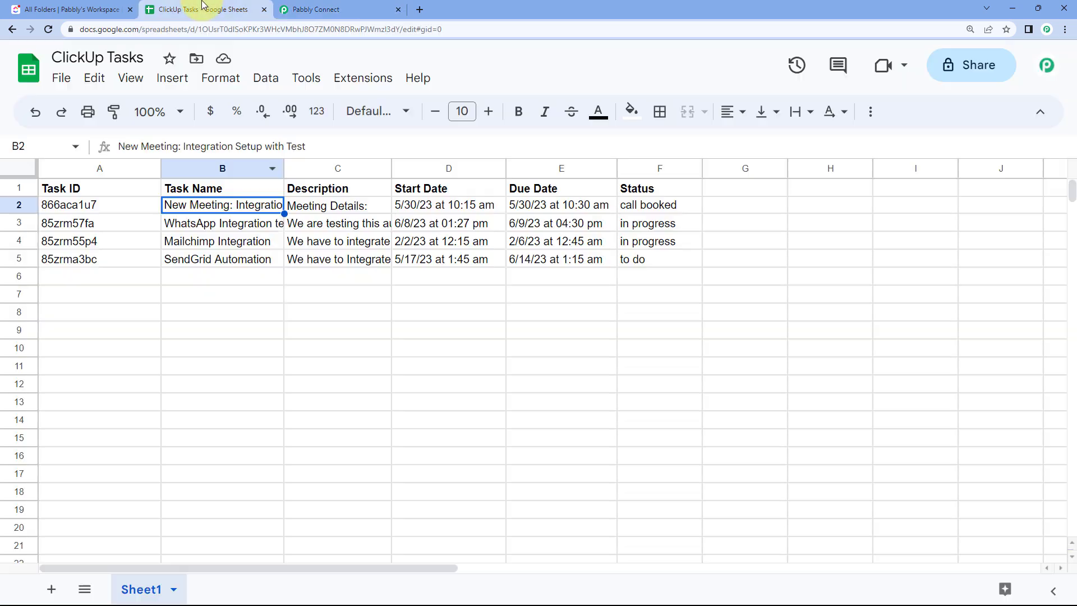
{"action": "left_click", "coordinate": [301, 7]}
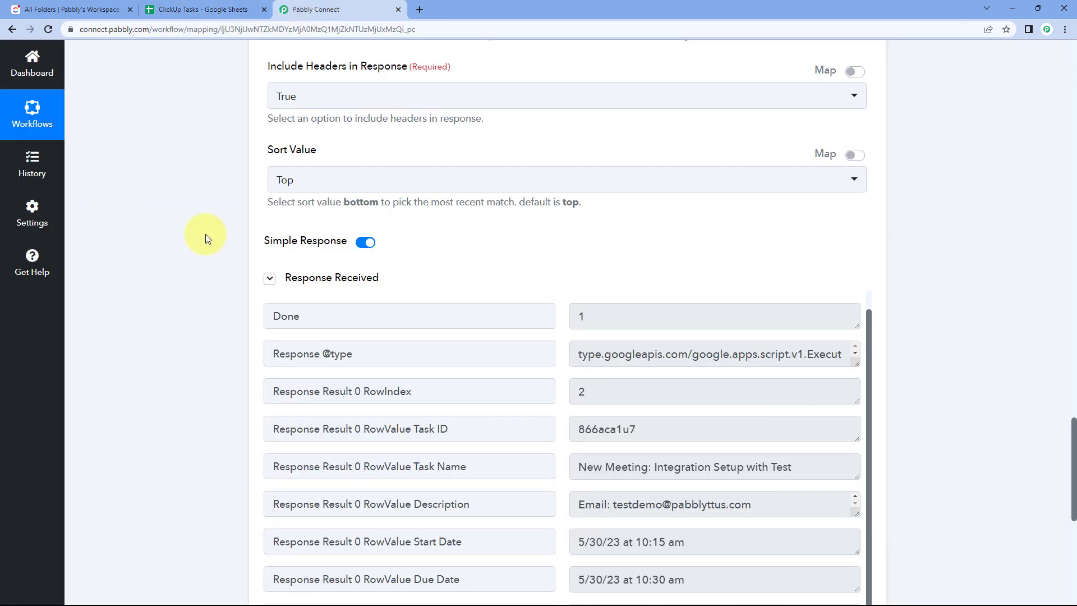
{"action": "scroll", "coordinate": [205, 234], "scroll_direction": "down", "scroll_amount": 6}
{"action": "left_click", "coordinate": [647, 281]}
{"action": "left_click_drag", "start_coordinate": [647, 281], "coordinate": [565, 284]}
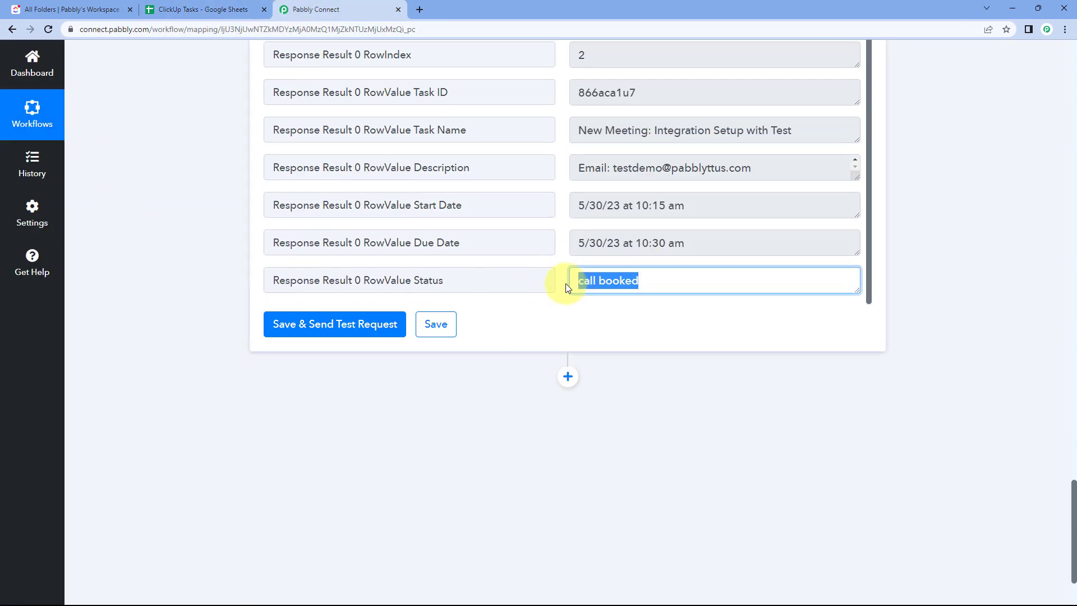
{"action": "left_click", "coordinate": [563, 264]}
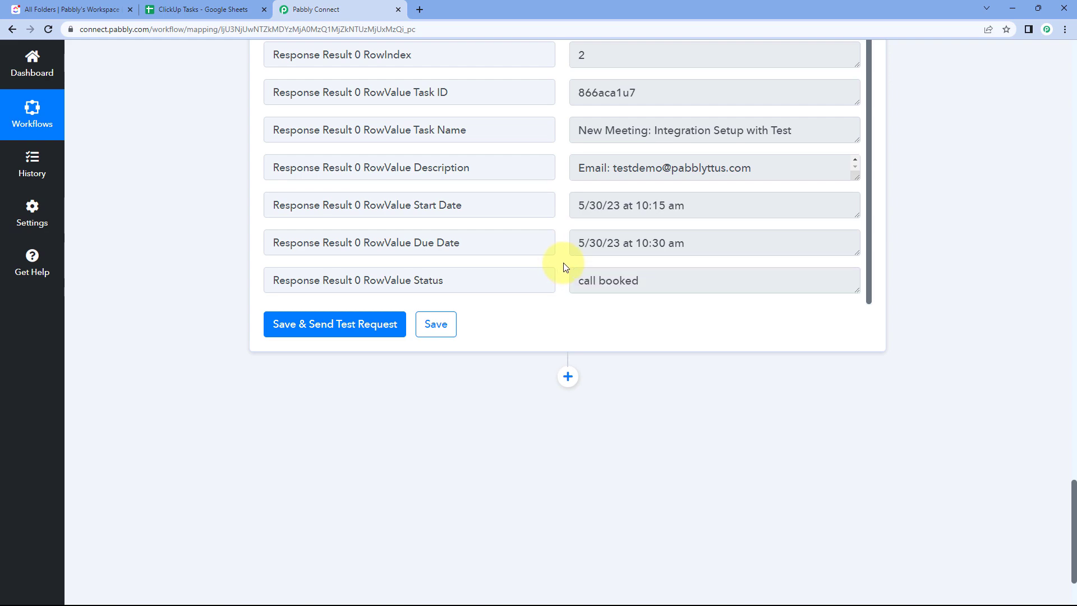
Examine the History Items 0 After Status value in the ClickUp trigger response for the task's new status.
{"action": "scroll", "coordinate": [565, 291], "scroll_direction": "up", "scroll_amount": 10}
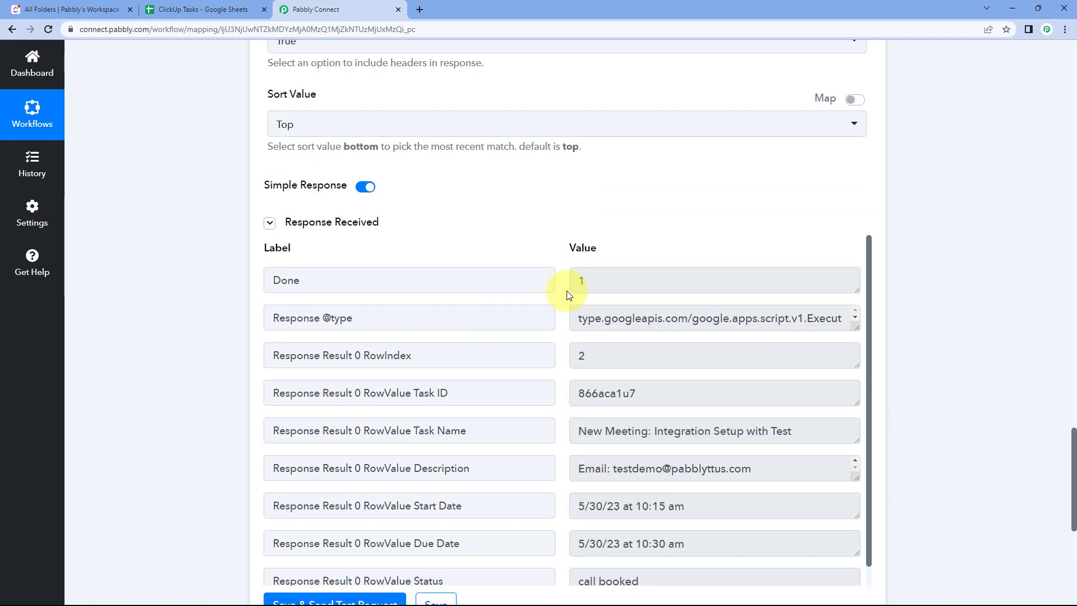
{"action": "scroll", "coordinate": [565, 297], "scroll_direction": "up", "scroll_amount": 11}
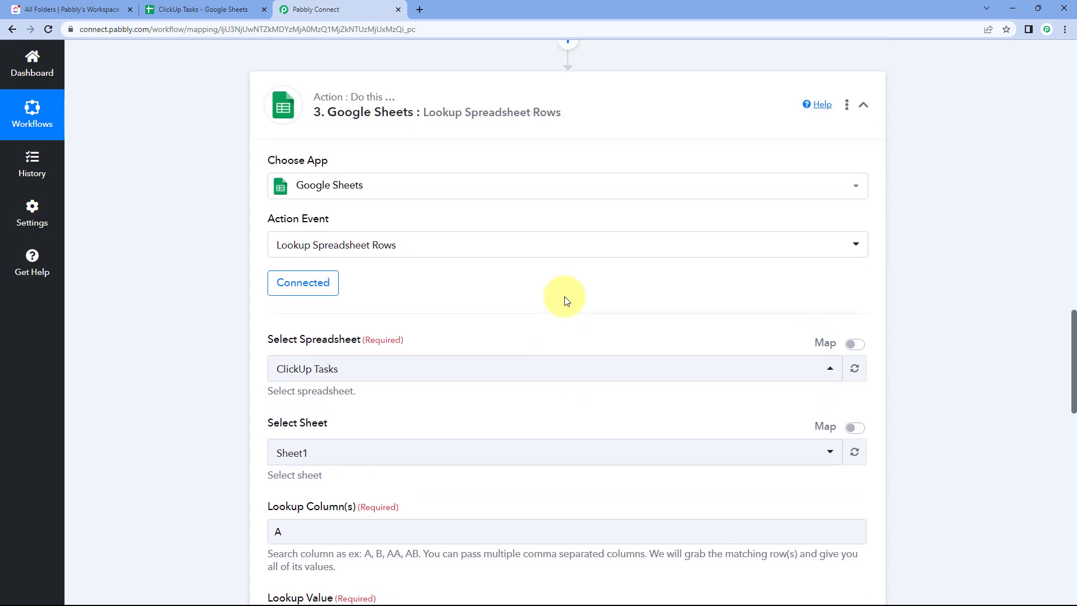
{"action": "scroll", "coordinate": [565, 301], "scroll_direction": "up", "scroll_amount": 1}
{"action": "scroll", "coordinate": [513, 290], "scroll_direction": "up", "scroll_amount": 6}
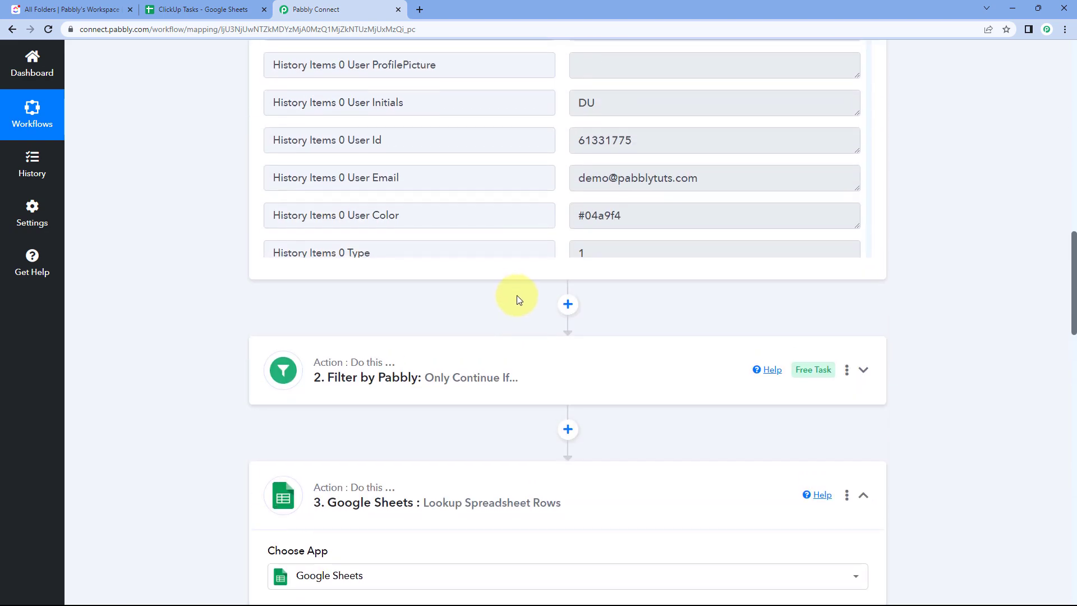
{"action": "scroll", "coordinate": [535, 273], "scroll_direction": "down", "scroll_amount": 6}
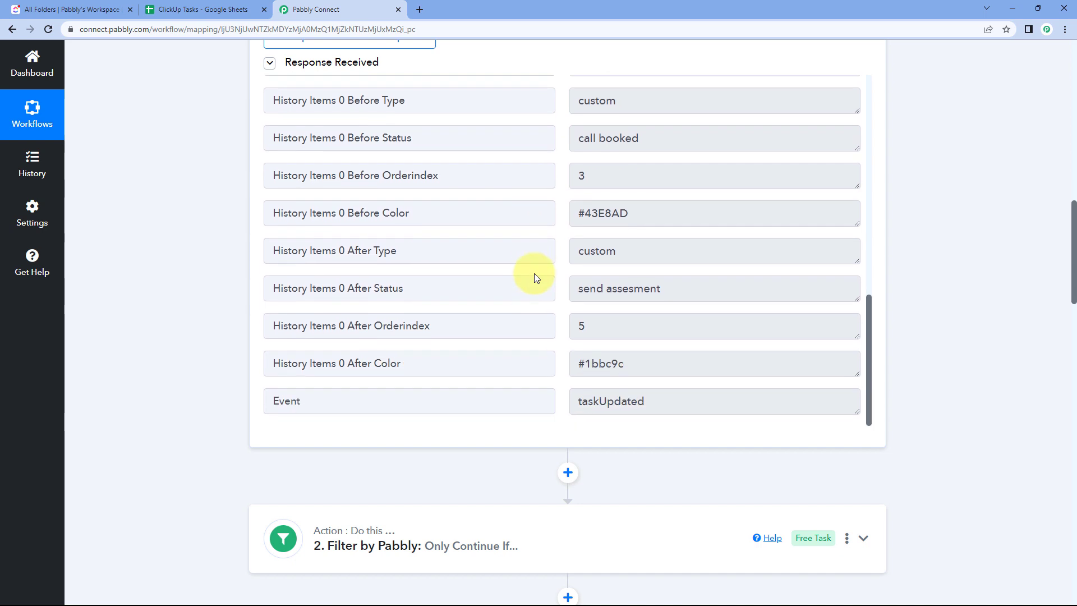
{"action": "scroll", "coordinate": [534, 273], "scroll_direction": "down", "scroll_amount": 1}
{"action": "mouse_move", "coordinate": [665, 234]}
{"action": "left_mouse_down"}
{"action": "mouse_move", "coordinate": [576, 235]}
{"action": "mouse_move", "coordinate": [673, 236]}
{"action": "left_mouse_up"}
{"action": "left_click", "coordinate": [560, 234]}
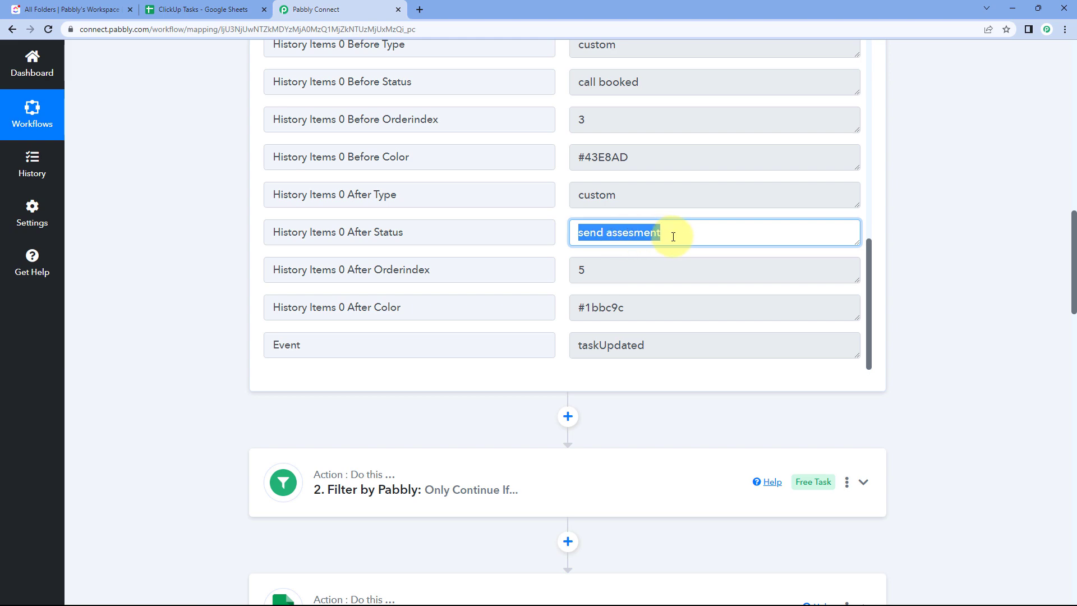
{"action": "left_click", "coordinate": [561, 235]}
Add an action step after the spreadsheet lookup and choose Google Sheets as its app.
{"action": "scroll", "coordinate": [200, 284], "scroll_direction": "down", "scroll_amount": 15}
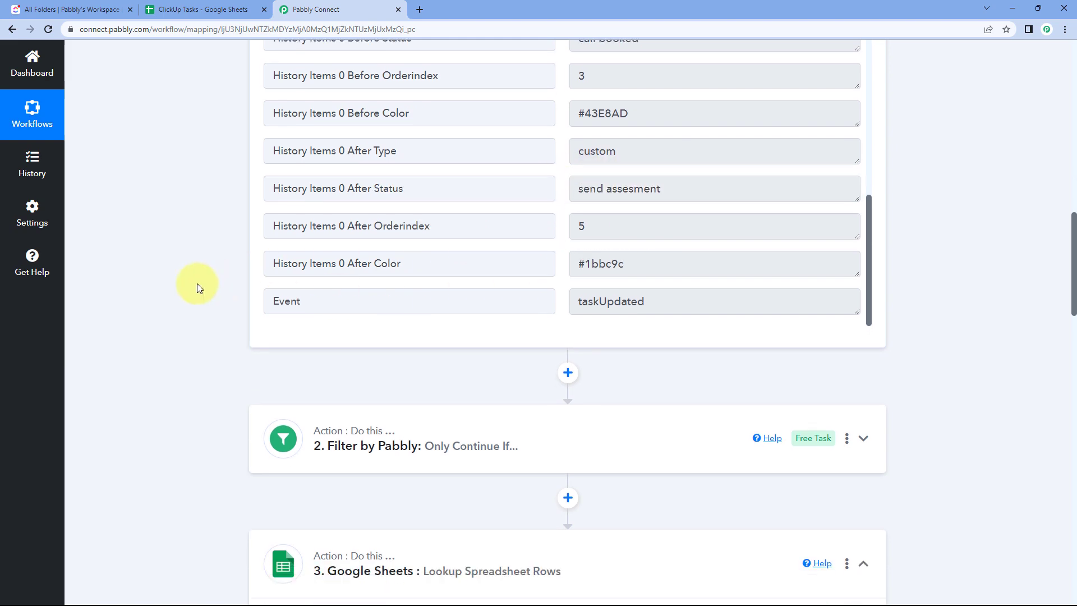
{"action": "scroll", "coordinate": [199, 282], "scroll_direction": "down", "scroll_amount": 13}
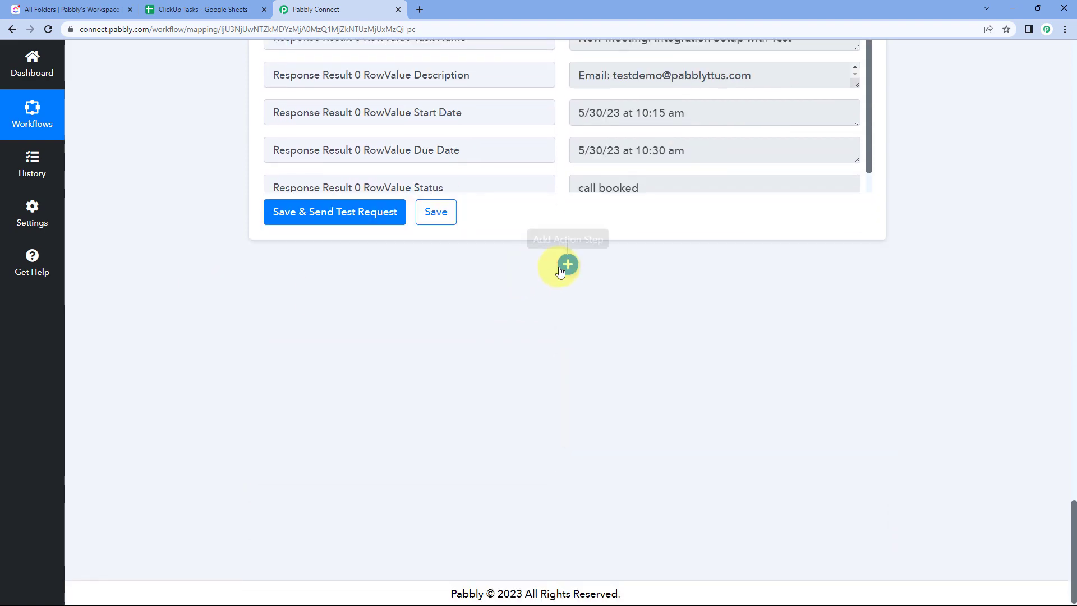
{"action": "left_click", "coordinate": [566, 265]}
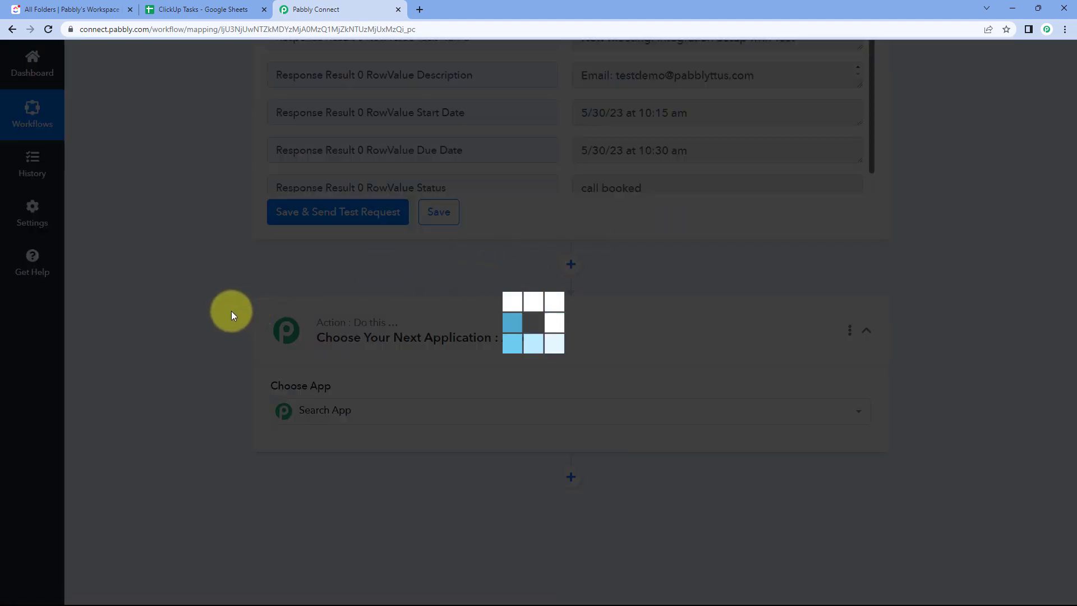
{"action": "scroll", "coordinate": [221, 318], "scroll_direction": "down", "scroll_amount": 3}
{"action": "type", "text": "G"}
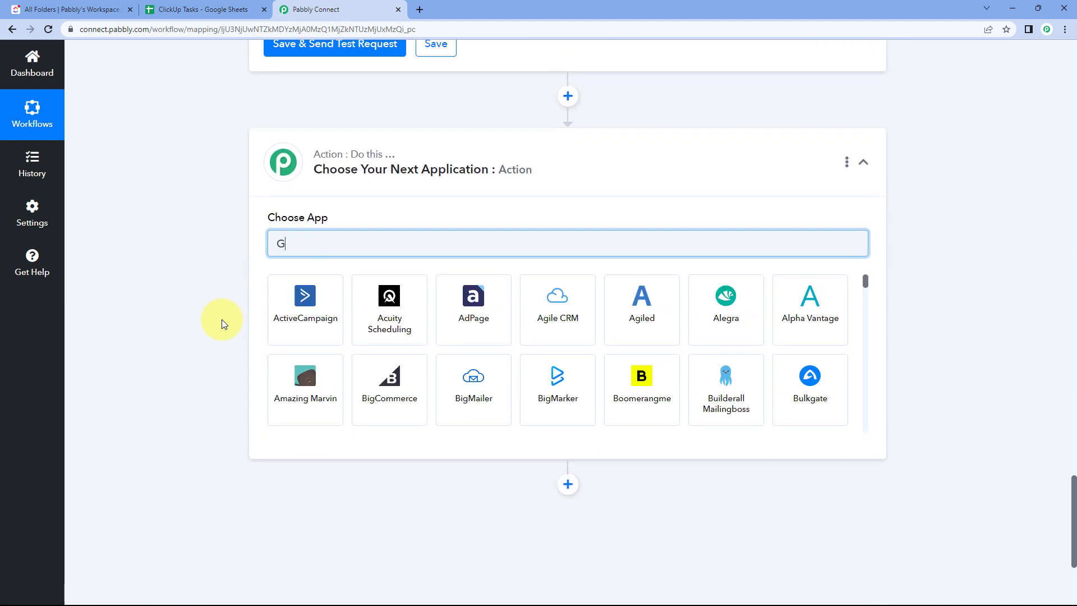
{"action": "type", "text": "oogle Sheets"}
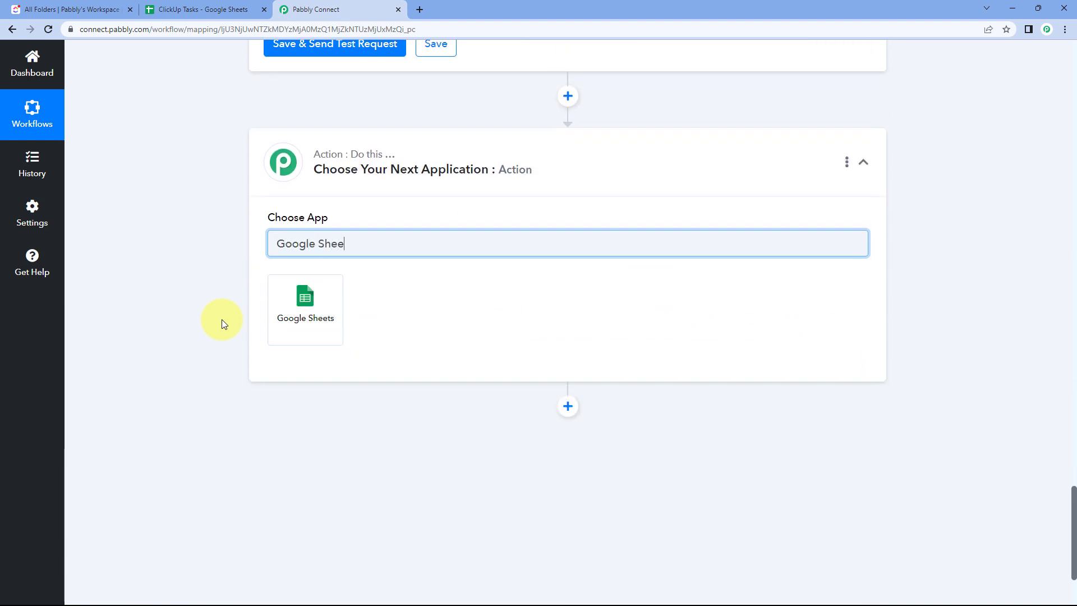
{"action": "left_click", "coordinate": [318, 292]}
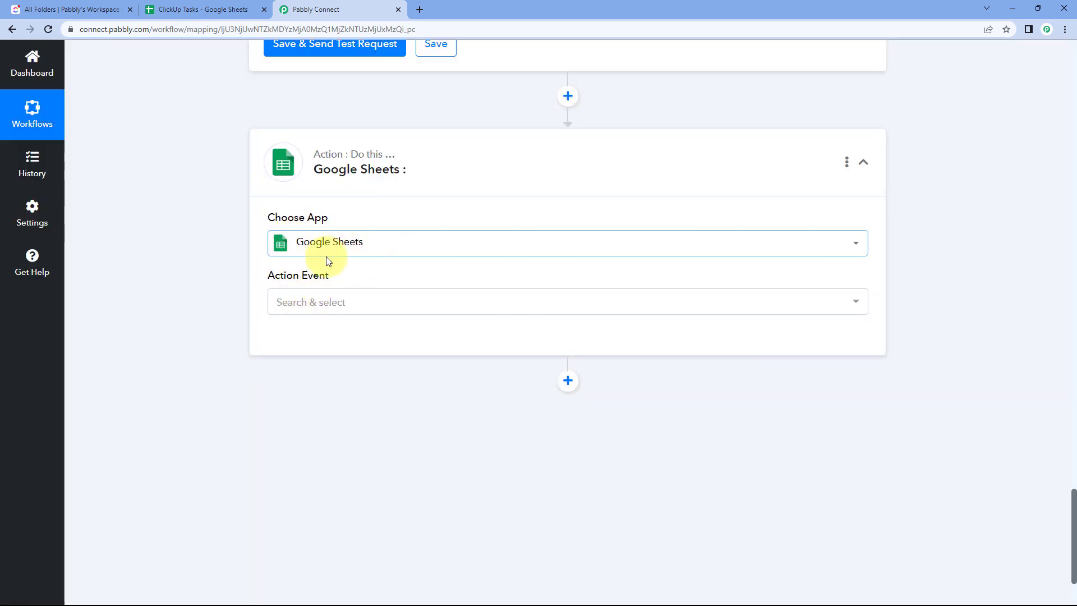
Set the new Google Sheets step's action event to Update Cell Value.
{"action": "scroll", "coordinate": [274, 241], "scroll_direction": "down", "scroll_amount": 1}
{"action": "left_click", "coordinate": [353, 247]}
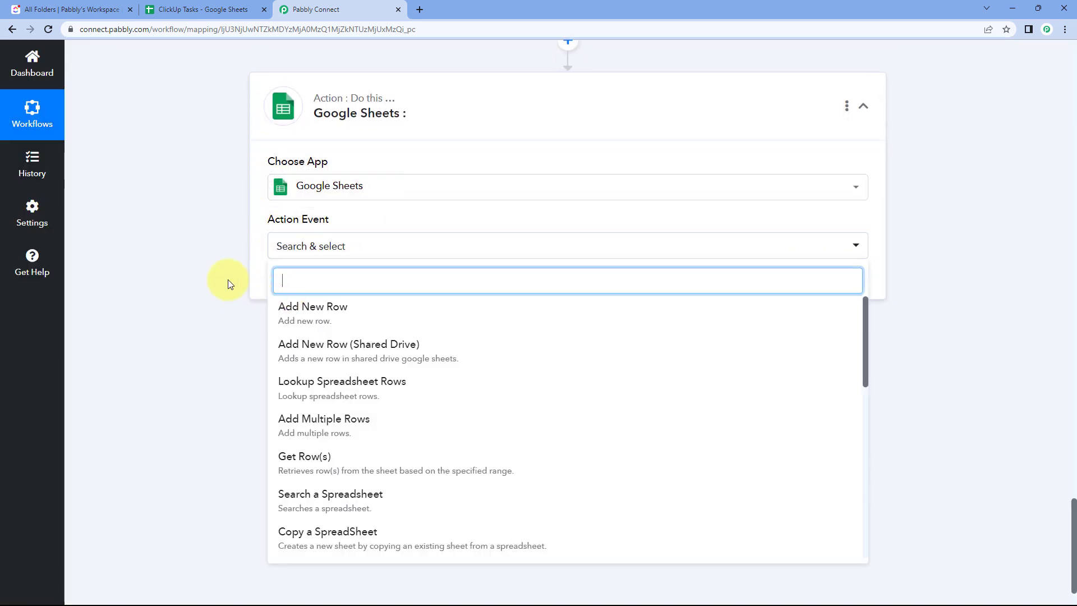
{"action": "scroll", "coordinate": [228, 284], "scroll_direction": "down", "scroll_amount": 1}
{"action": "scroll", "coordinate": [366, 337], "scroll_direction": "down", "scroll_amount": 8}
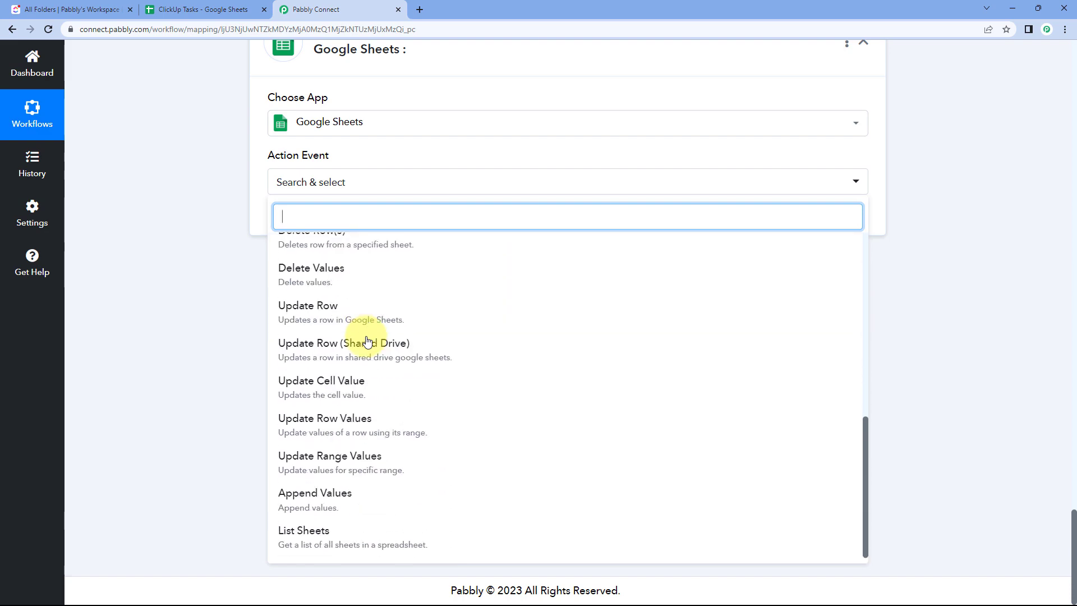
{"action": "left_click", "coordinate": [322, 383]}
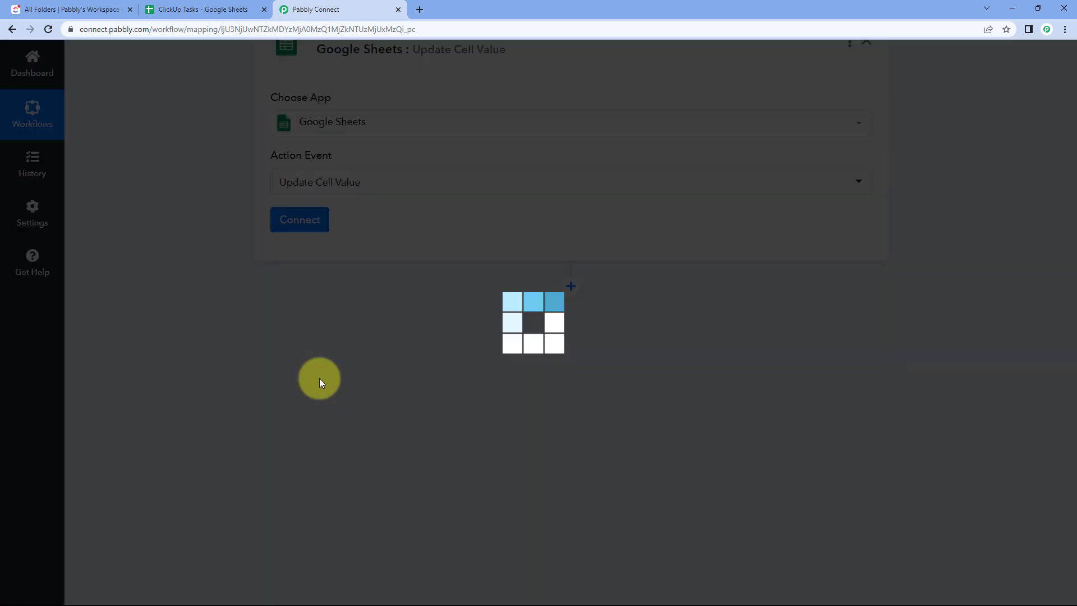
Check the first task's Status cell in the ClickUp Tasks sheet and return to the Pabbly Connect workflow.
{"action": "left_click", "coordinate": [224, 10]}
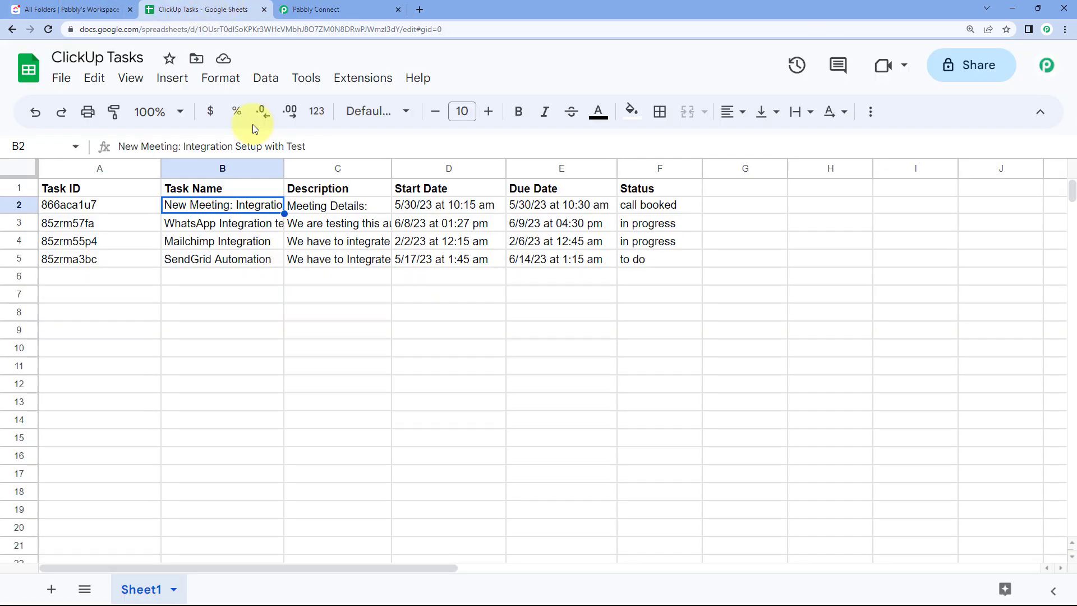
{"action": "left_click", "coordinate": [627, 206]}
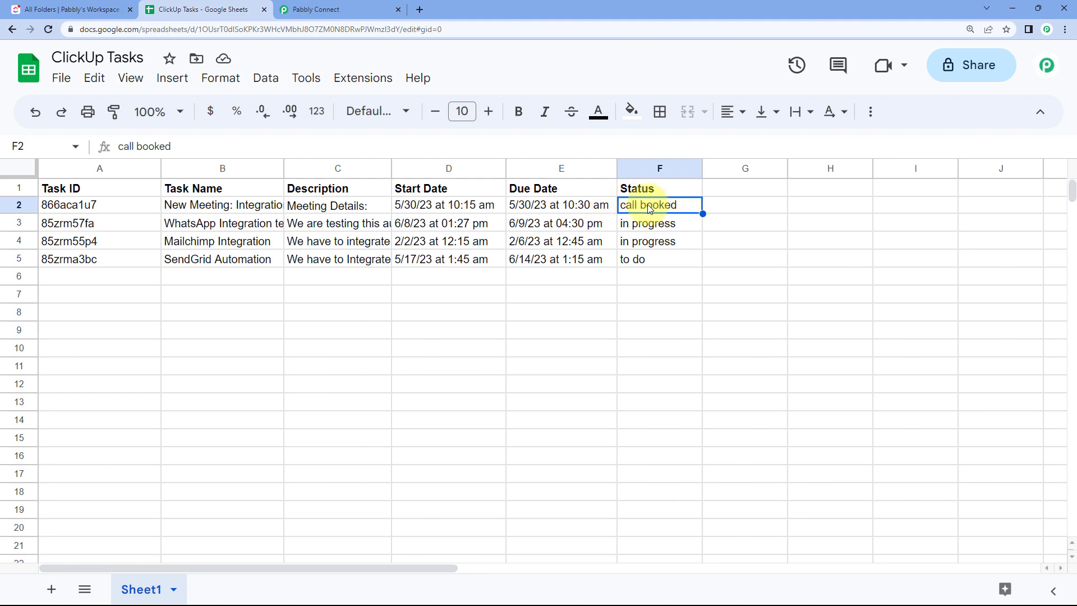
{"action": "left_click", "coordinate": [385, 5]}
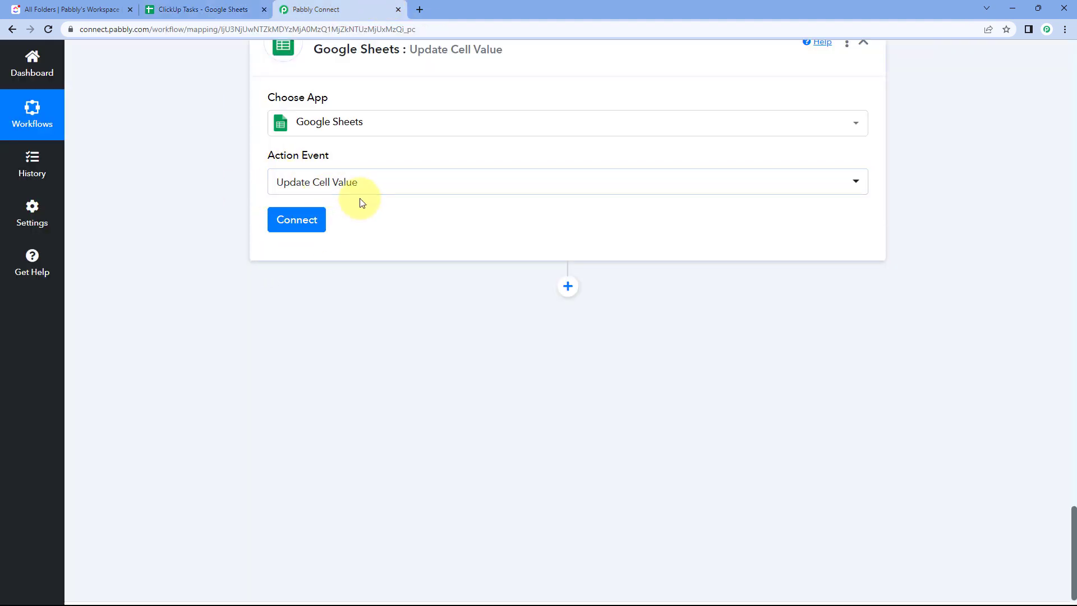
Connect the Update Cell Value step through the existing Google Sheets #42 connection and select Sheet1 of the ClickUp Tasks spreadsheet.
{"action": "left_click", "coordinate": [295, 223]}
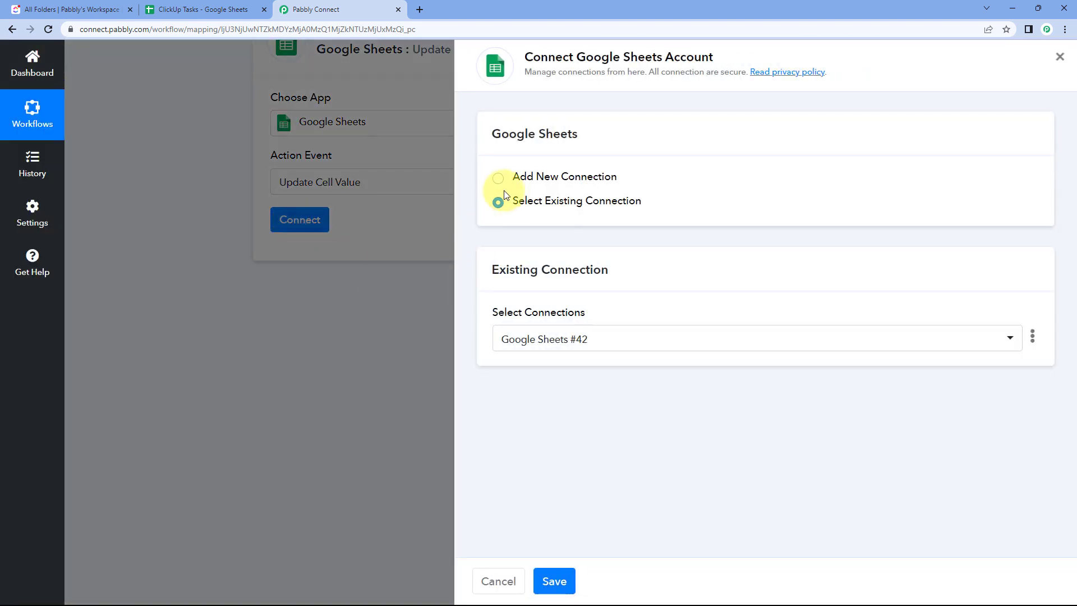
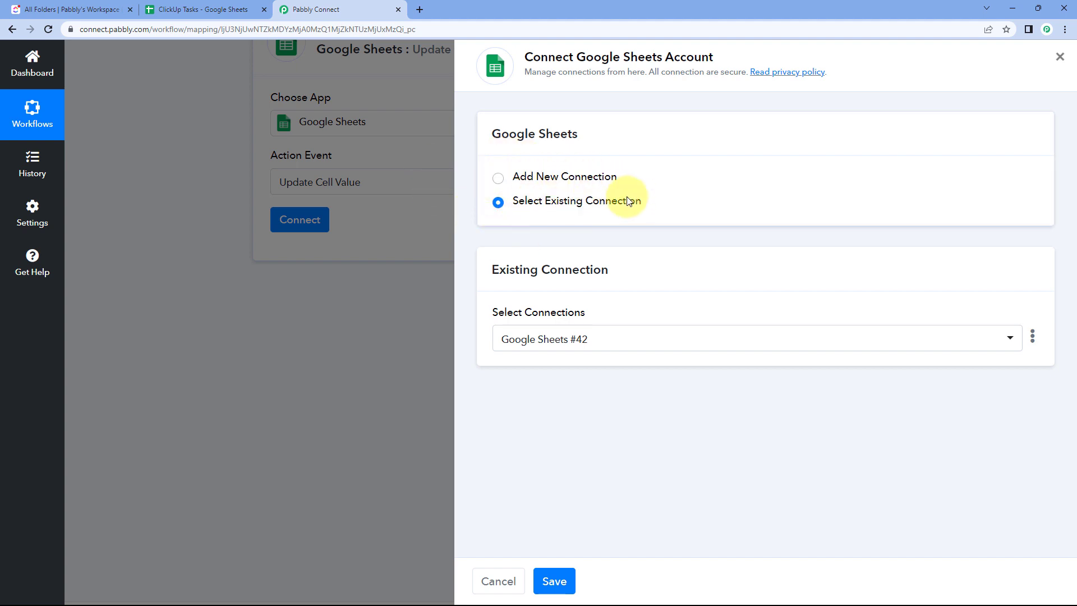
{"action": "left_click", "coordinate": [554, 581]}
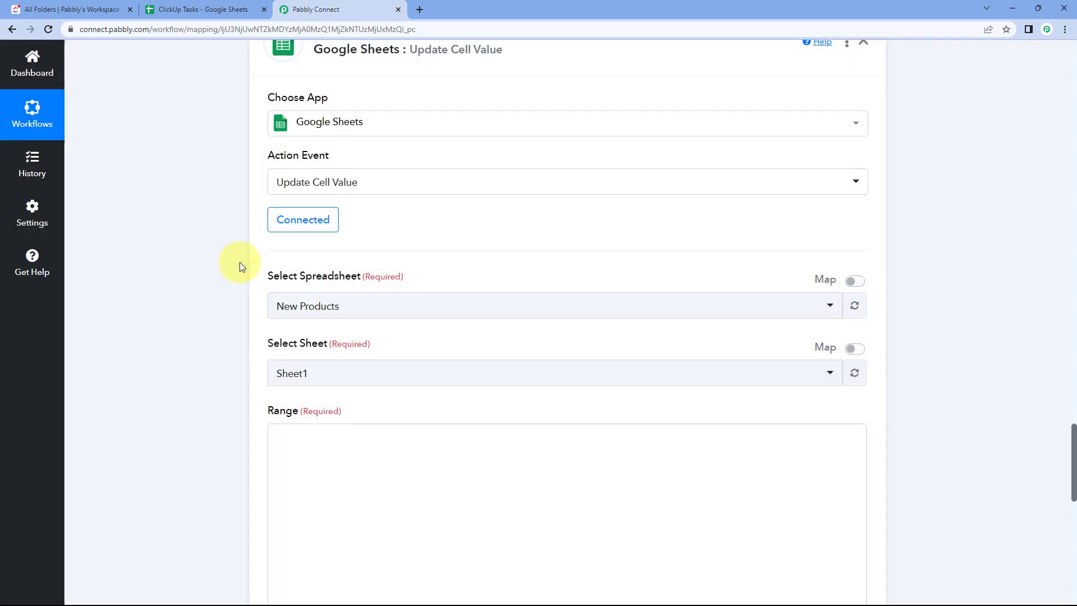
{"action": "scroll", "coordinate": [234, 264], "scroll_direction": "down", "scroll_amount": 1}
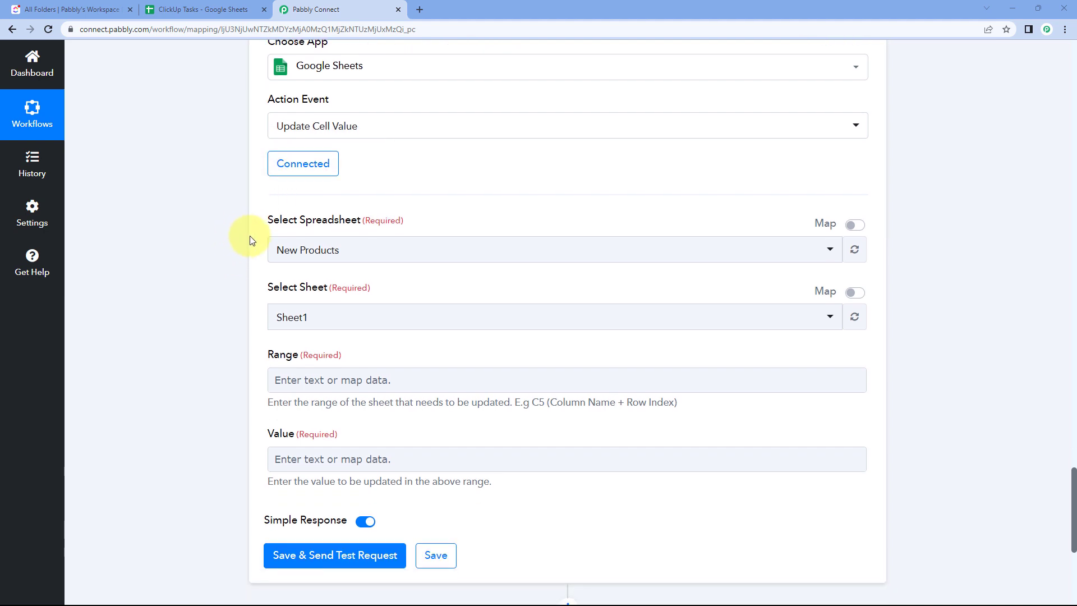
{"action": "left_click", "coordinate": [357, 257]}
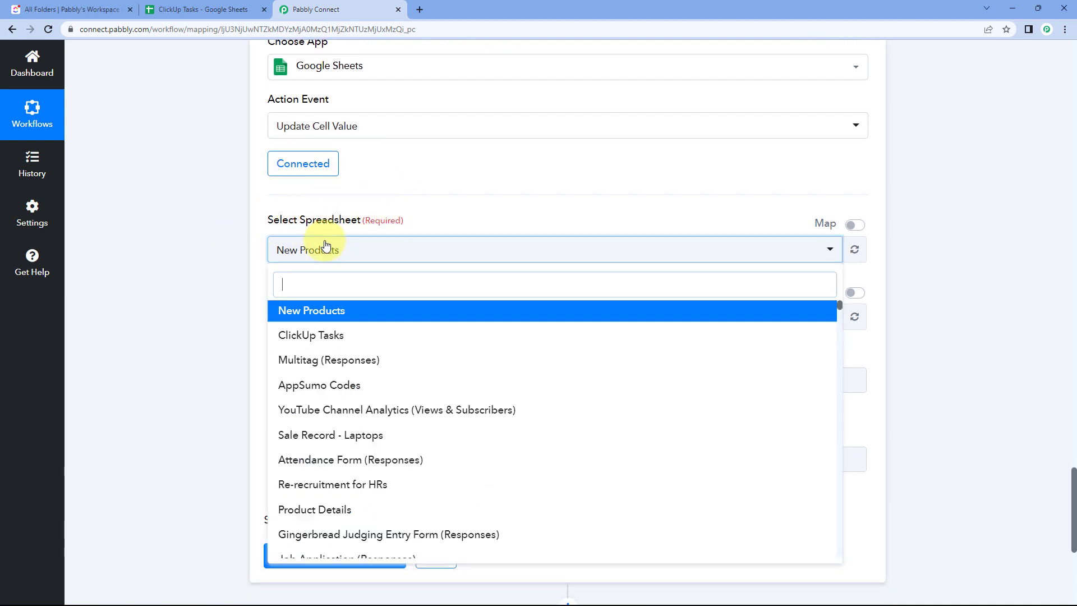
{"action": "left_click", "coordinate": [312, 335]}
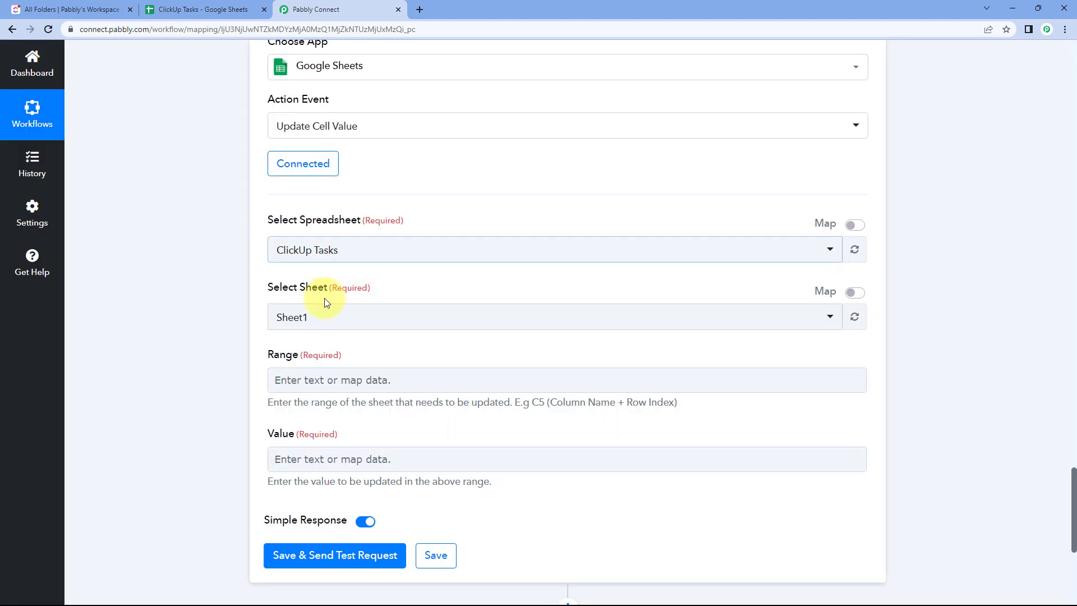
{"action": "left_click", "coordinate": [302, 317]}
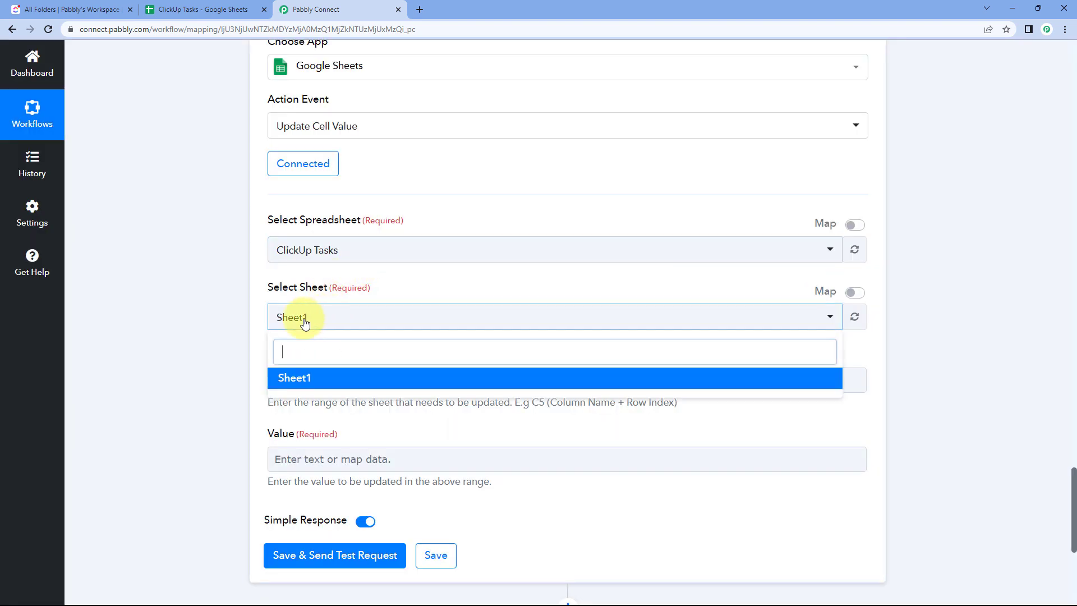
{"action": "left_click", "coordinate": [300, 377]}
{"action": "scroll", "coordinate": [253, 336], "scroll_direction": "down", "scroll_amount": 2}
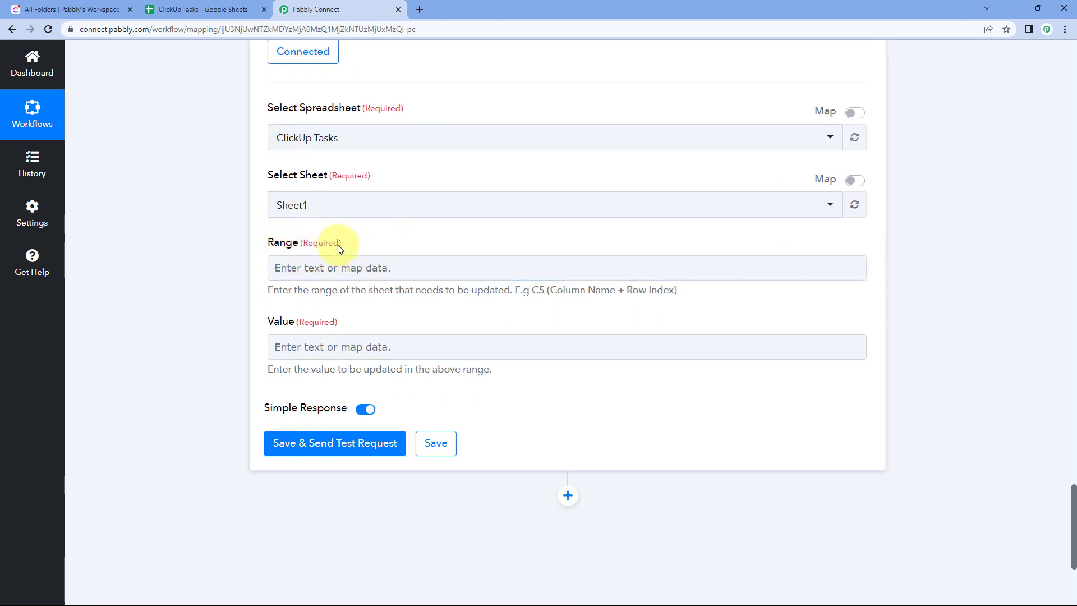
Check the Status column's letter in the ClickUp Tasks sheet and enter F as the start of the Update Cell Value step's Range.
{"action": "left_click", "coordinate": [193, 7]}
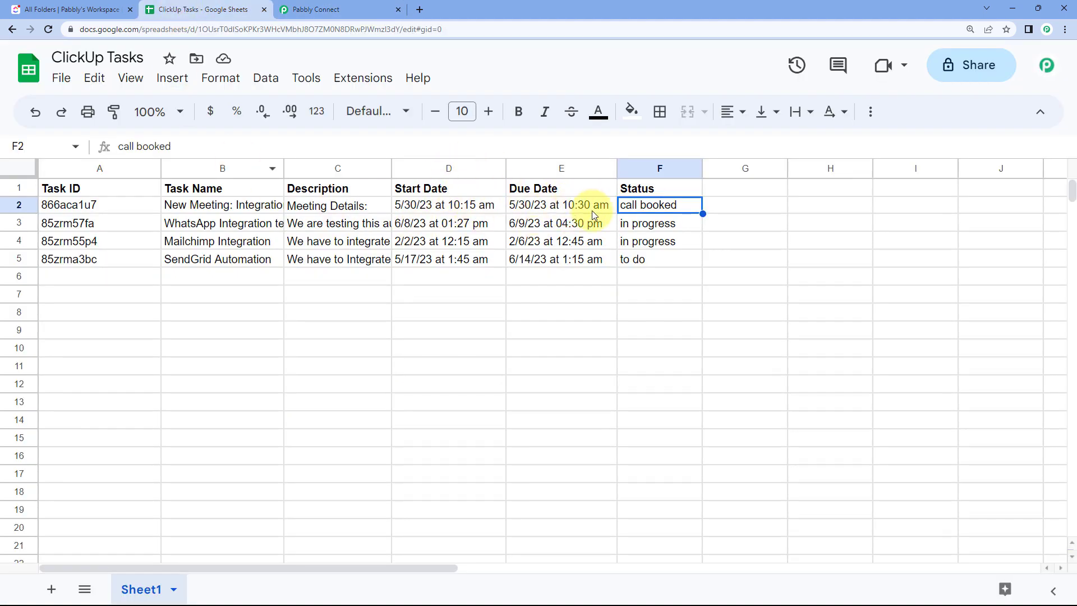
{"action": "left_click", "coordinate": [655, 190]}
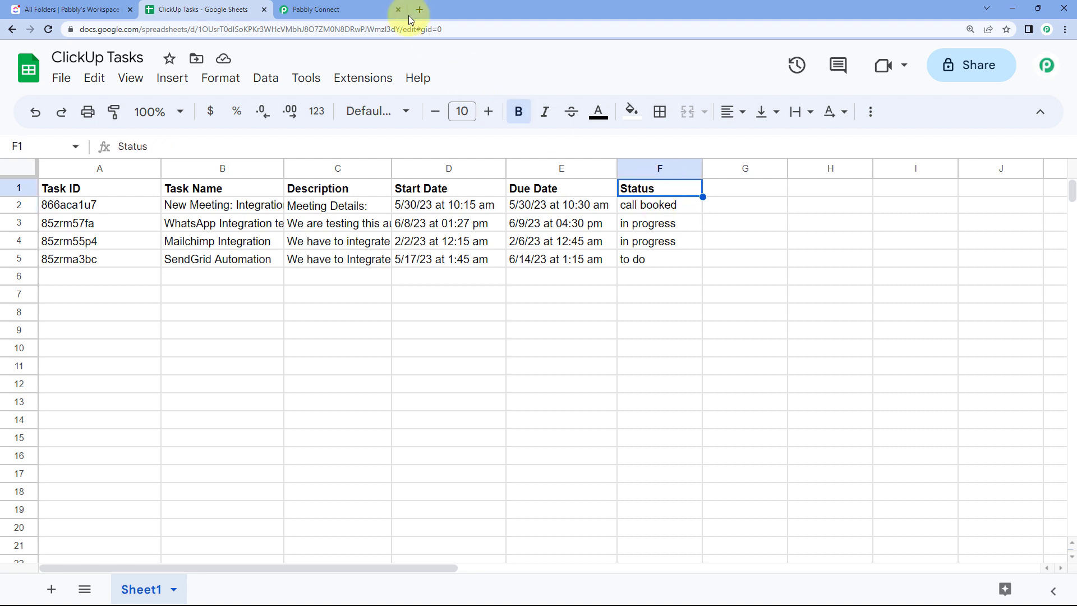
{"action": "left_click", "coordinate": [336, 9]}
{"action": "left_click", "coordinate": [320, 268]}
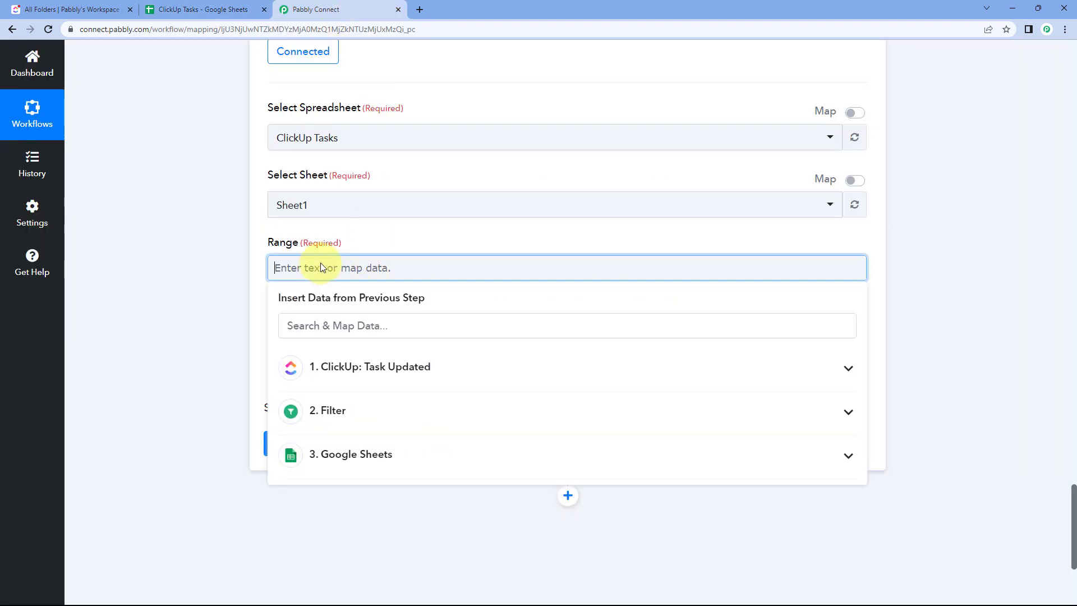
{"action": "type", "text": "F"}
In the ClickUp Tasks sheet, compare the cell references of each task's Status cell to see how the row number varies.
{"action": "left_click", "coordinate": [155, 6]}
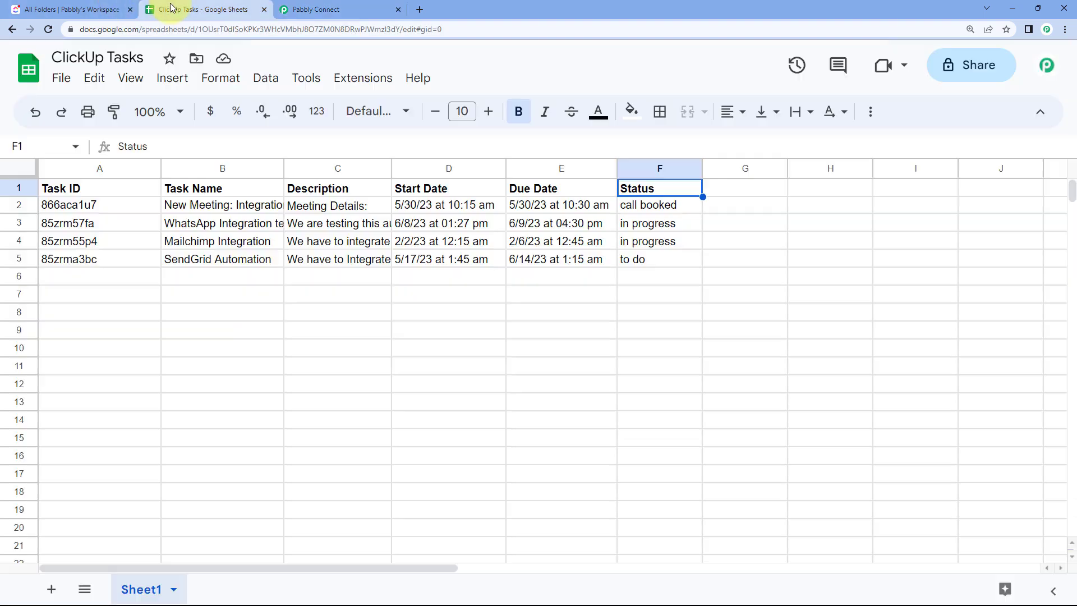
{"action": "left_click", "coordinate": [654, 209]}
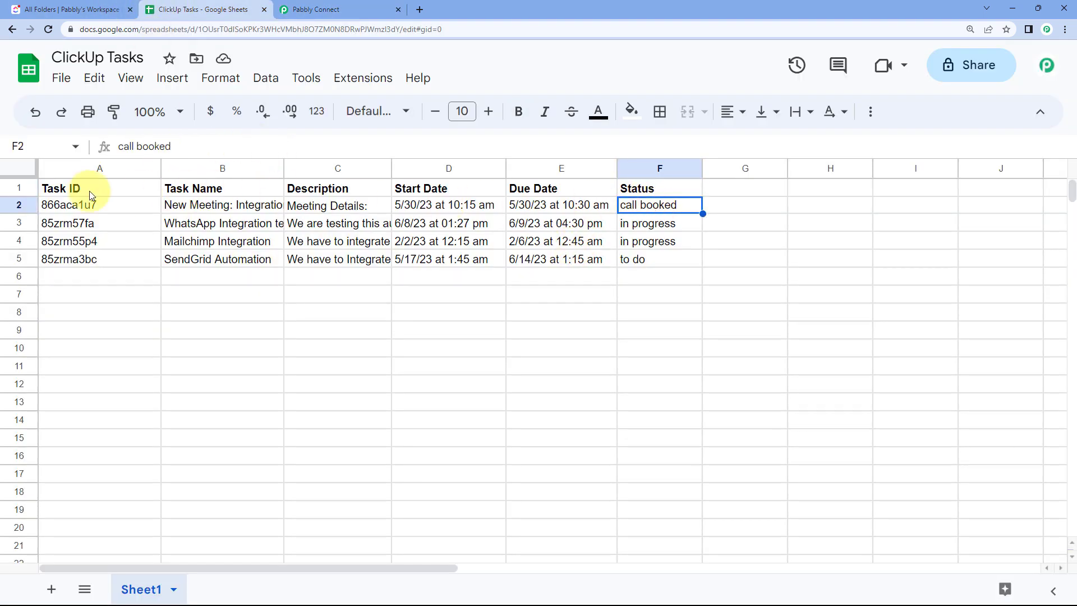
{"action": "left_click", "coordinate": [636, 224]}
{"action": "left_click", "coordinate": [637, 241]}
{"action": "left_click", "coordinate": [633, 258]}
{"action": "left_click", "coordinate": [646, 208]}
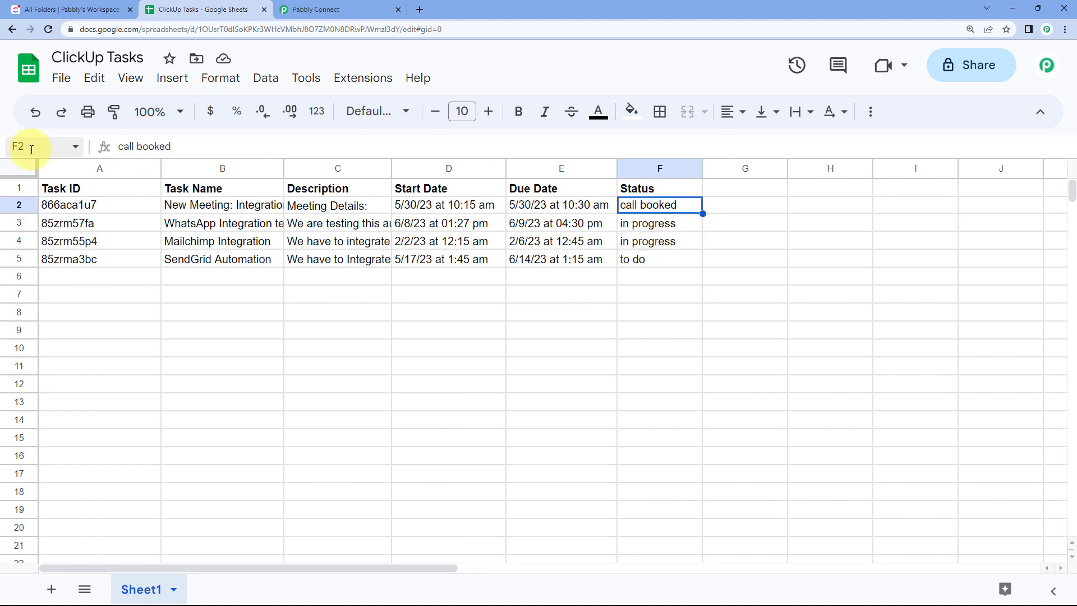
{"action": "left_click", "coordinate": [645, 227]}
{"action": "left_click", "coordinate": [648, 245]}
{"action": "left_click", "coordinate": [649, 256]}
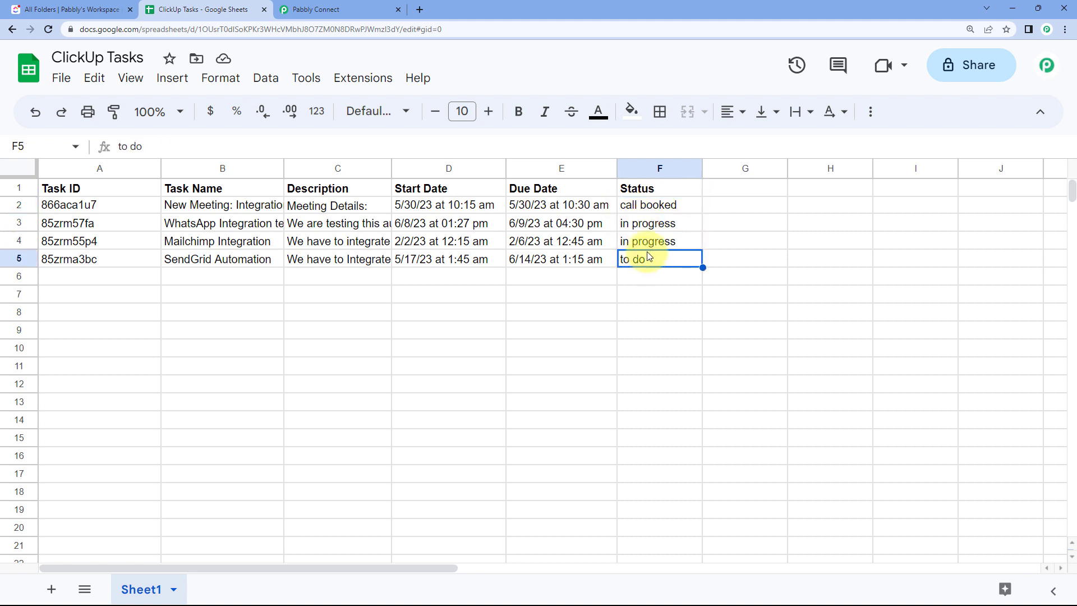
{"action": "left_click", "coordinate": [650, 241]}
{"action": "left_click", "coordinate": [645, 224]}
{"action": "left_click", "coordinate": [644, 205]}
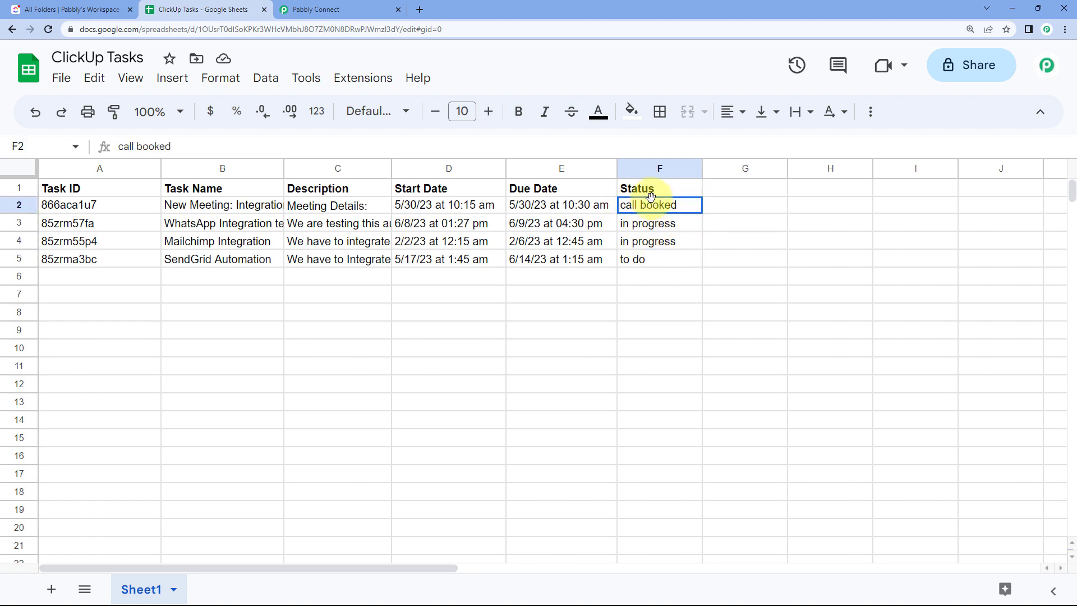
Return to Pabbly Connect and examine the Response Result 0 RowIndex value in the spreadsheet lookup response.
{"action": "left_click", "coordinate": [371, 7]}
{"action": "scroll", "coordinate": [236, 234], "scroll_direction": "up", "scroll_amount": 10}
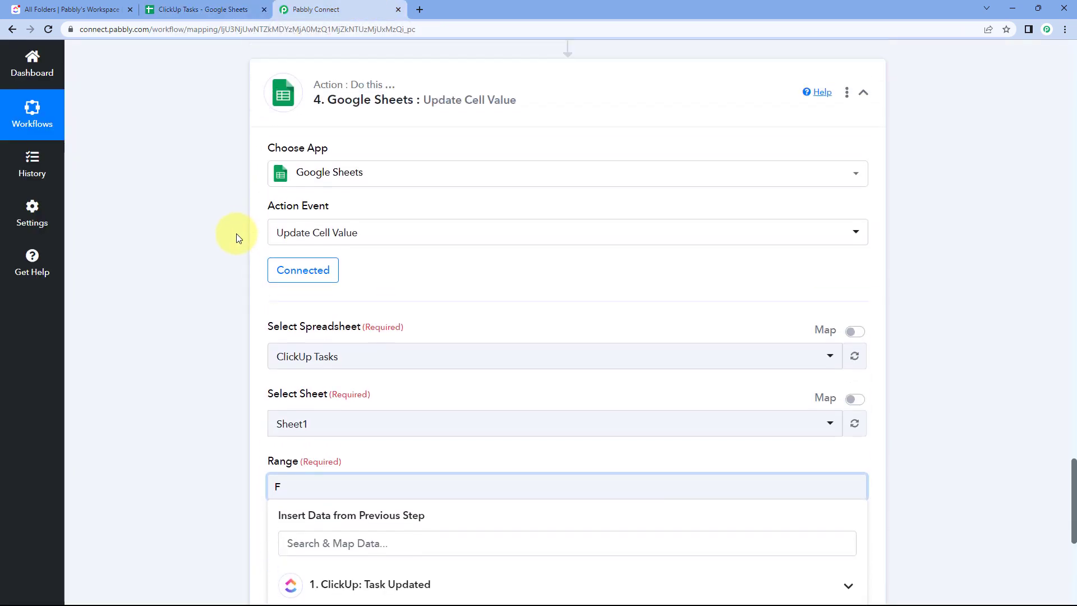
{"action": "scroll", "coordinate": [228, 272], "scroll_direction": "up", "scroll_amount": 4}
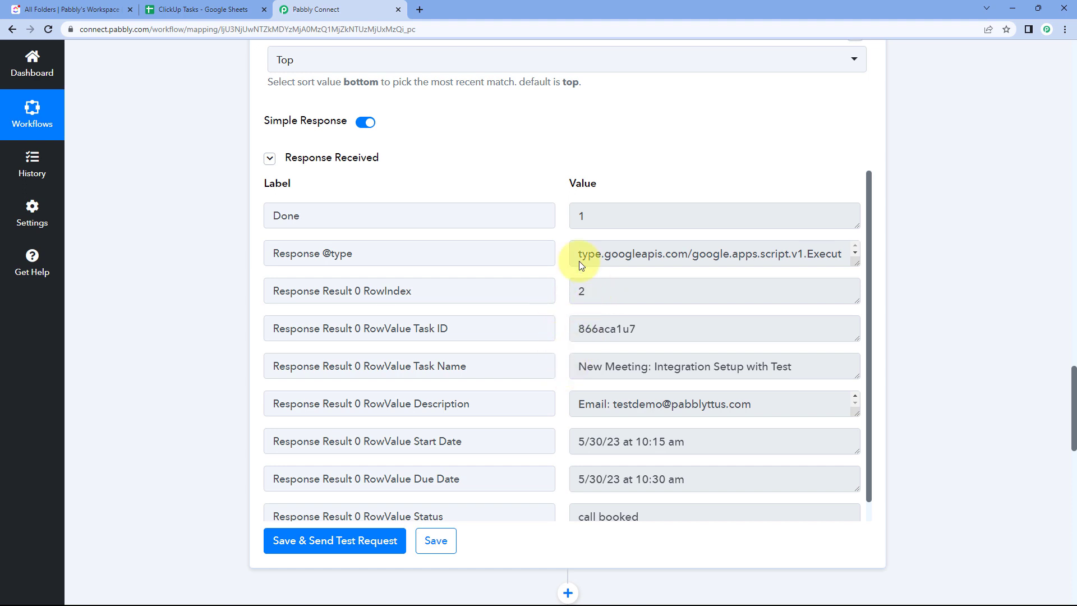
{"action": "double_click", "coordinate": [592, 294]}
{"action": "left_click", "coordinate": [173, 325]}
Complete the Update Cell Value step's Range by mapping the lookup step's Response Result 0 RowIndex directly after the column letter F.
{"action": "scroll", "coordinate": [183, 321], "scroll_direction": "down", "scroll_amount": 8}
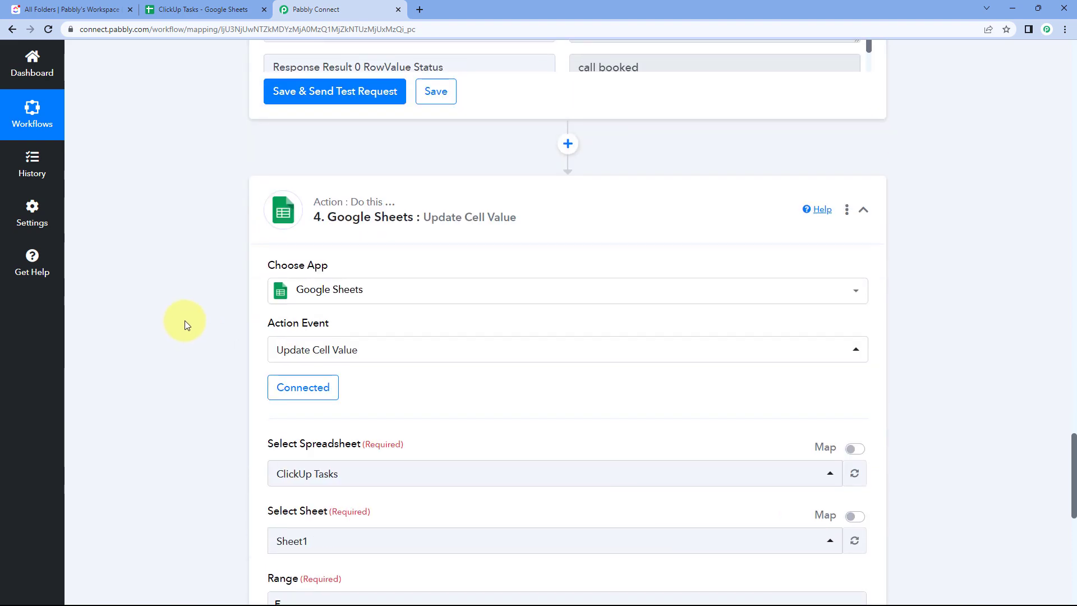
{"action": "scroll", "coordinate": [185, 322], "scroll_direction": "down", "scroll_amount": 5}
{"action": "left_click", "coordinate": [303, 323]}
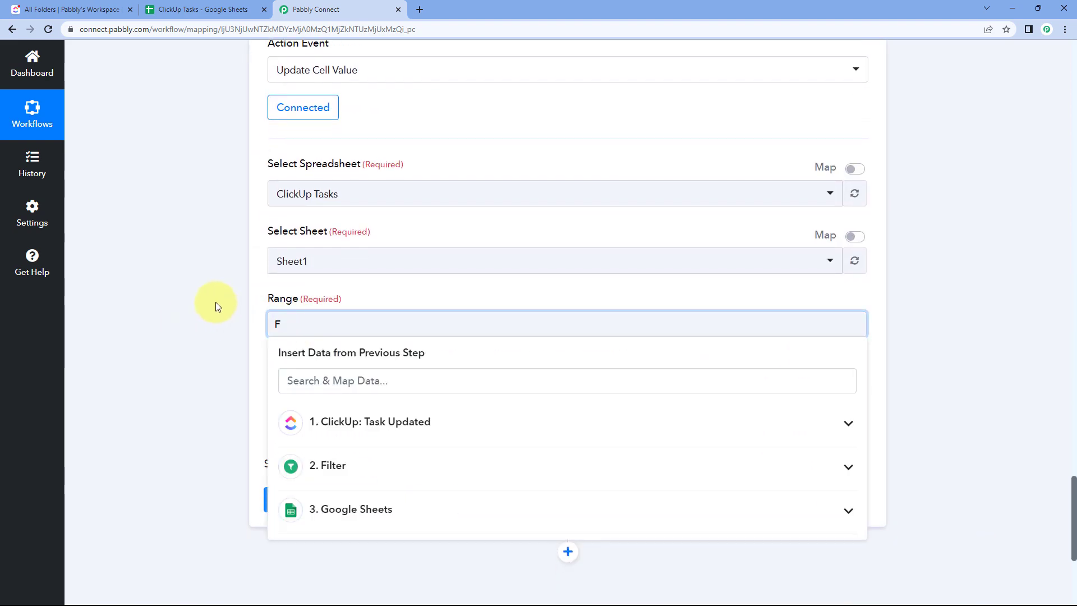
{"action": "scroll", "coordinate": [219, 292], "scroll_direction": "down", "scroll_amount": 1}
{"action": "left_click", "coordinate": [375, 453]}
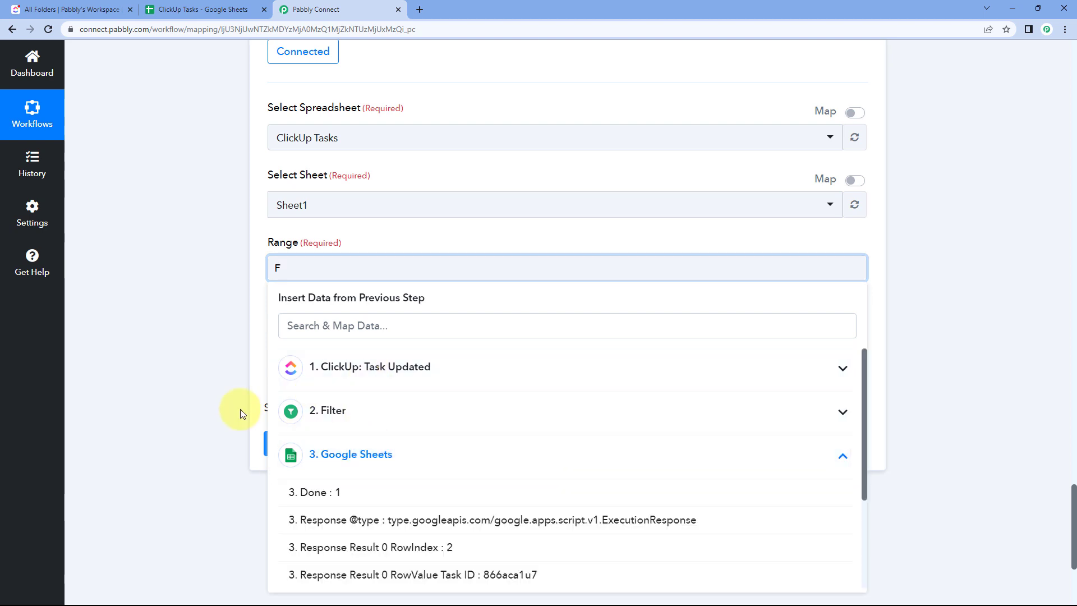
{"action": "scroll", "coordinate": [240, 413], "scroll_direction": "down", "scroll_amount": 2}
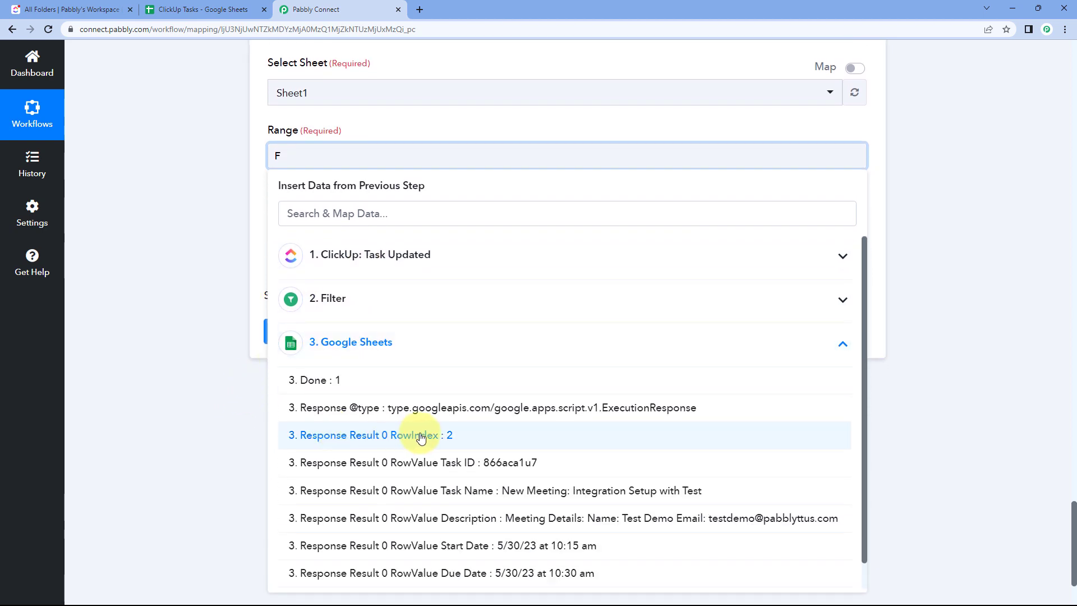
{"action": "left_click", "coordinate": [421, 437]}
{"action": "left_click", "coordinate": [174, 237]}
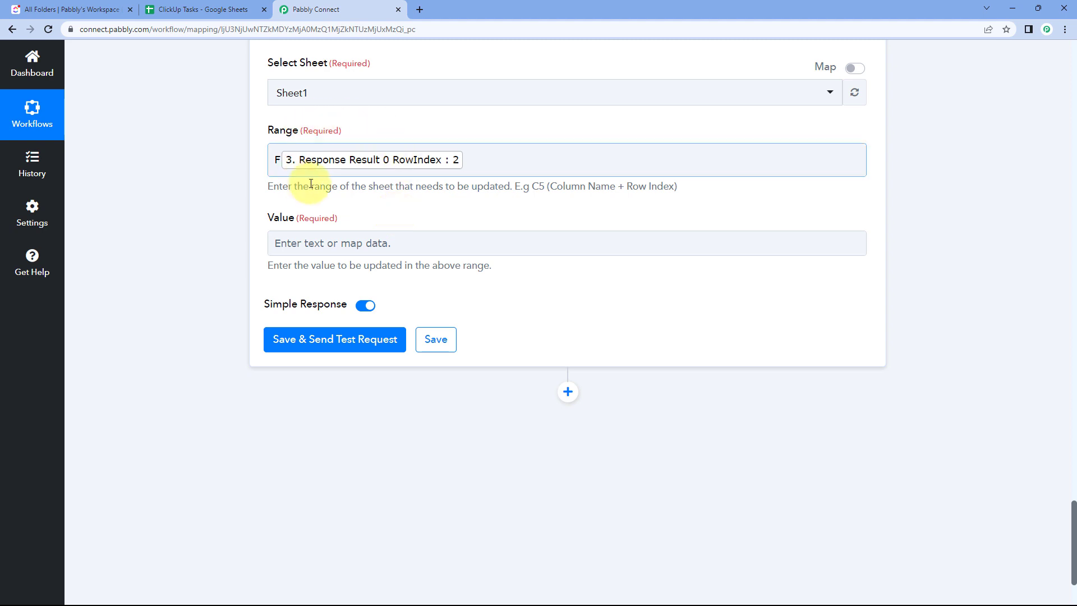
Examine History Items 0 After Status in the ClickUp trigger response as the source for the Update Cell Value step's empty Value field.
{"action": "left_click", "coordinate": [277, 244]}
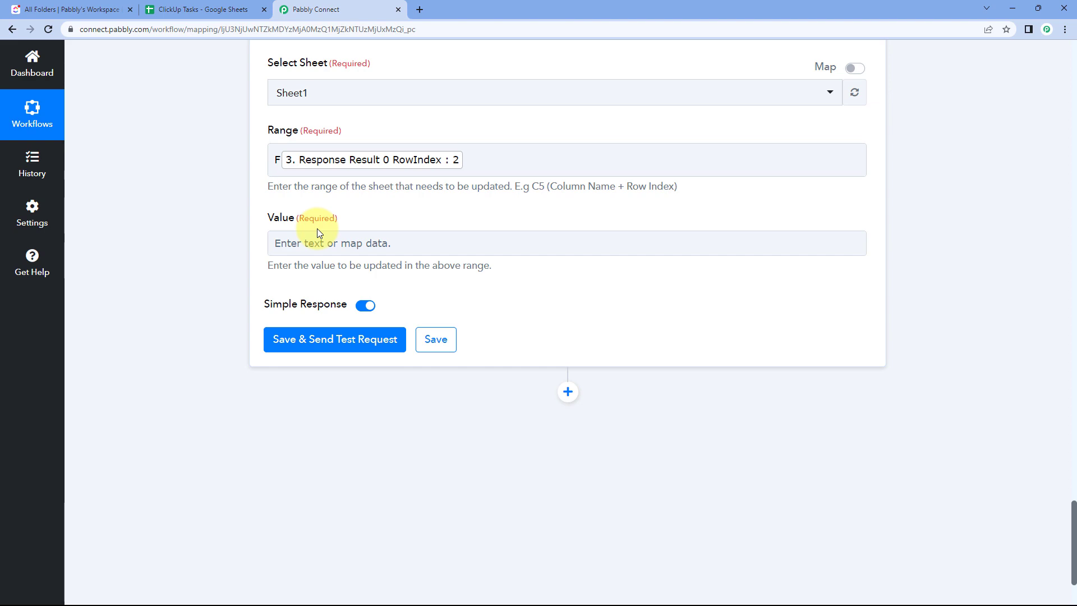
{"action": "scroll", "coordinate": [456, 224], "scroll_direction": "up", "scroll_amount": 15}
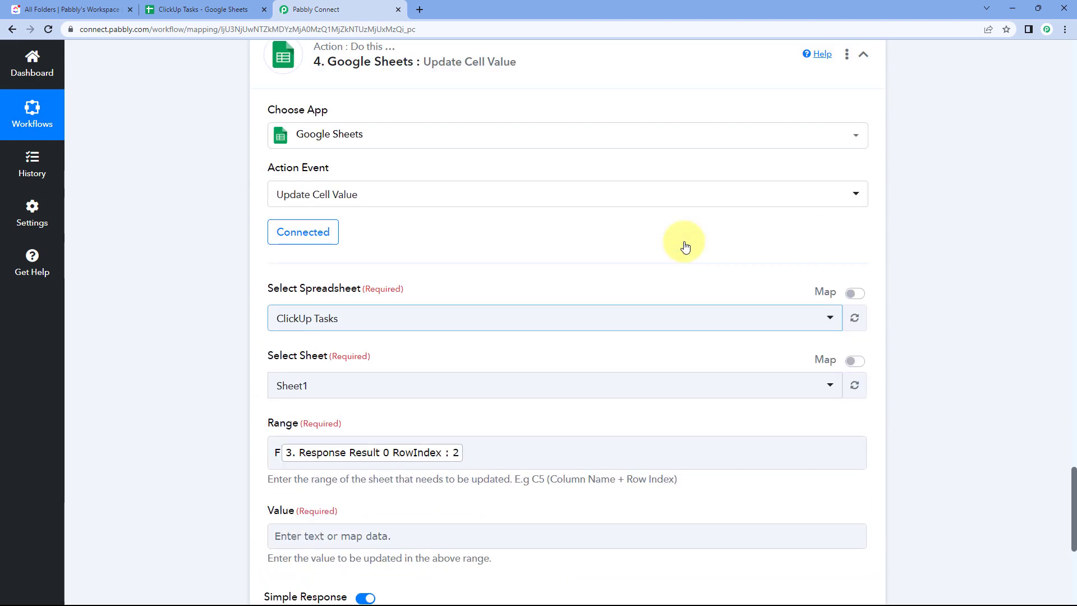
{"action": "scroll", "coordinate": [627, 276], "scroll_direction": "up", "scroll_amount": 15}
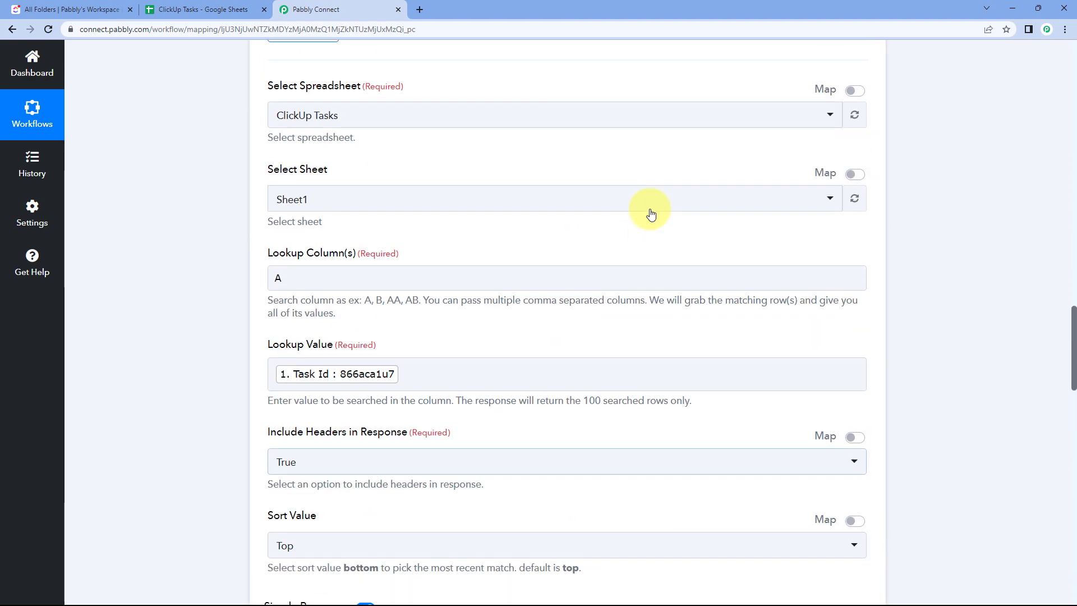
{"action": "scroll", "coordinate": [650, 213], "scroll_direction": "up", "scroll_amount": 9}
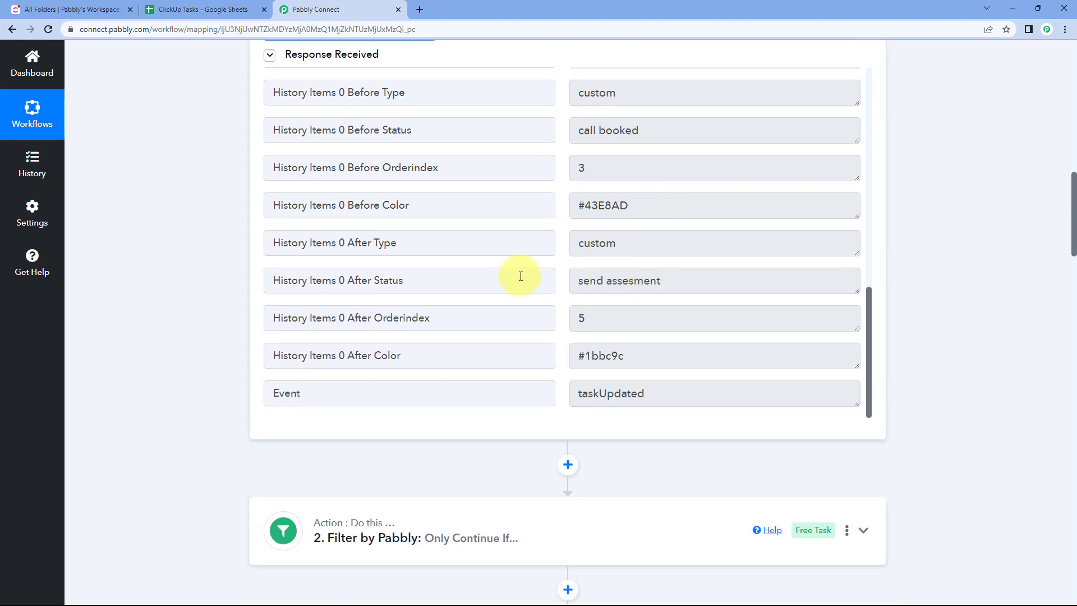
{"action": "left_click_drag", "start_coordinate": [426, 283], "coordinate": [348, 280]}
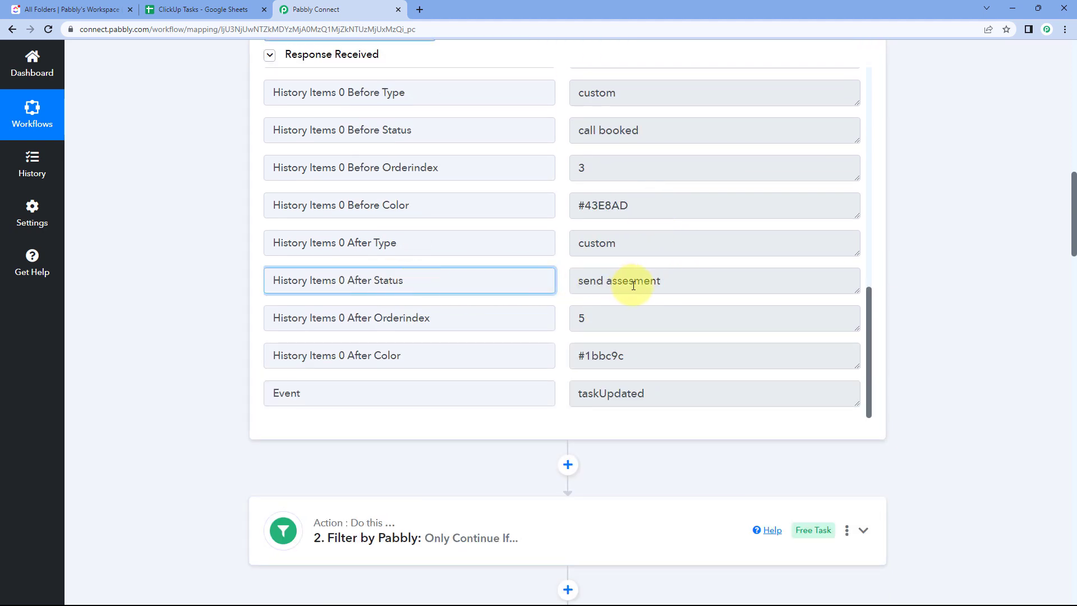
{"action": "left_click", "coordinate": [682, 285]}
{"action": "left_click_drag", "start_coordinate": [683, 286], "coordinate": [557, 279]}
{"action": "left_click", "coordinate": [558, 278]}
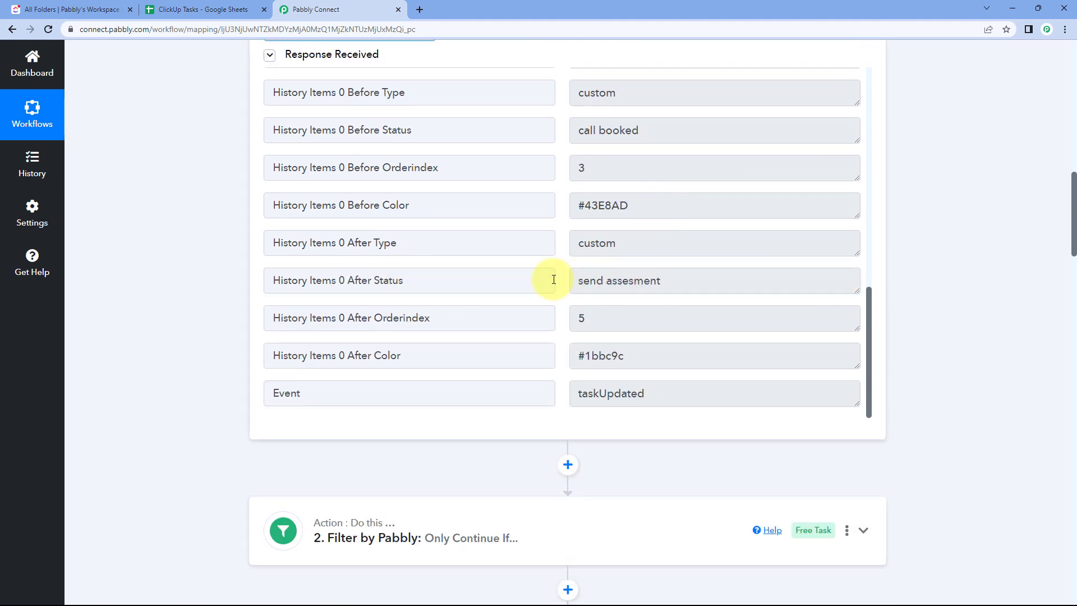
{"action": "left_click", "coordinate": [150, 5]}
{"action": "left_click", "coordinate": [289, 9]}
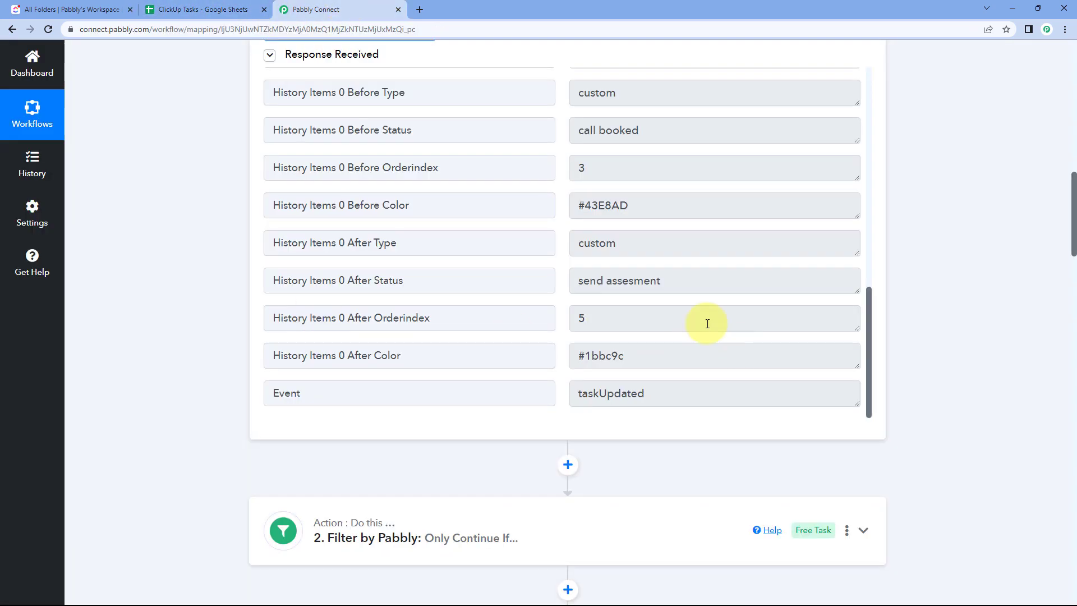
{"action": "left_click_drag", "start_coordinate": [645, 290], "coordinate": [569, 278]}
{"action": "left_click", "coordinate": [241, 331]}
{"action": "scroll", "coordinate": [241, 331], "scroll_direction": "down", "scroll_amount": 15}
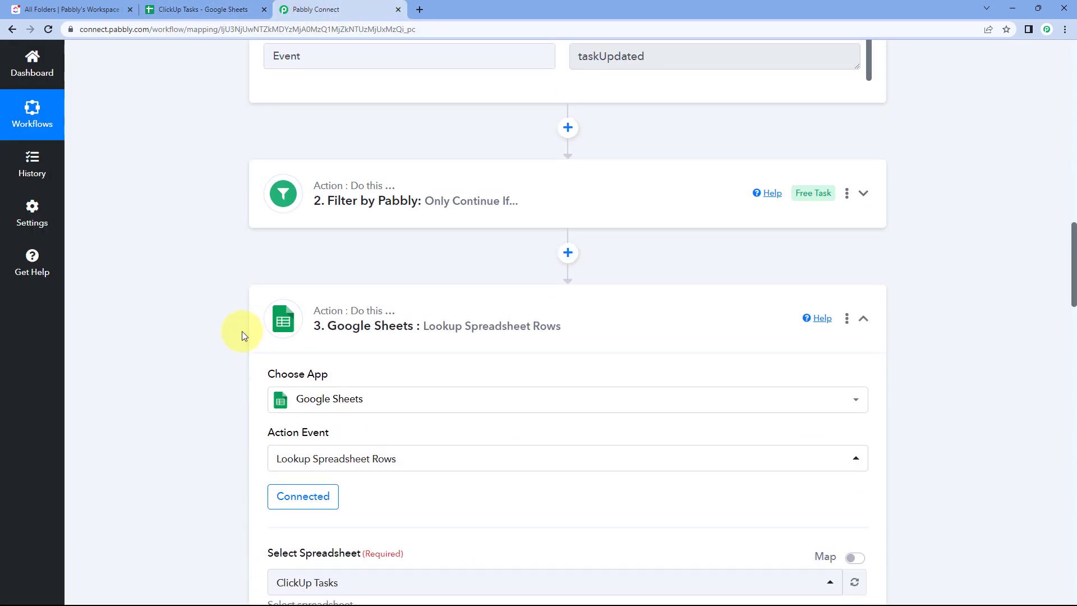
{"action": "scroll", "coordinate": [241, 331], "scroll_direction": "down", "scroll_amount": 20}
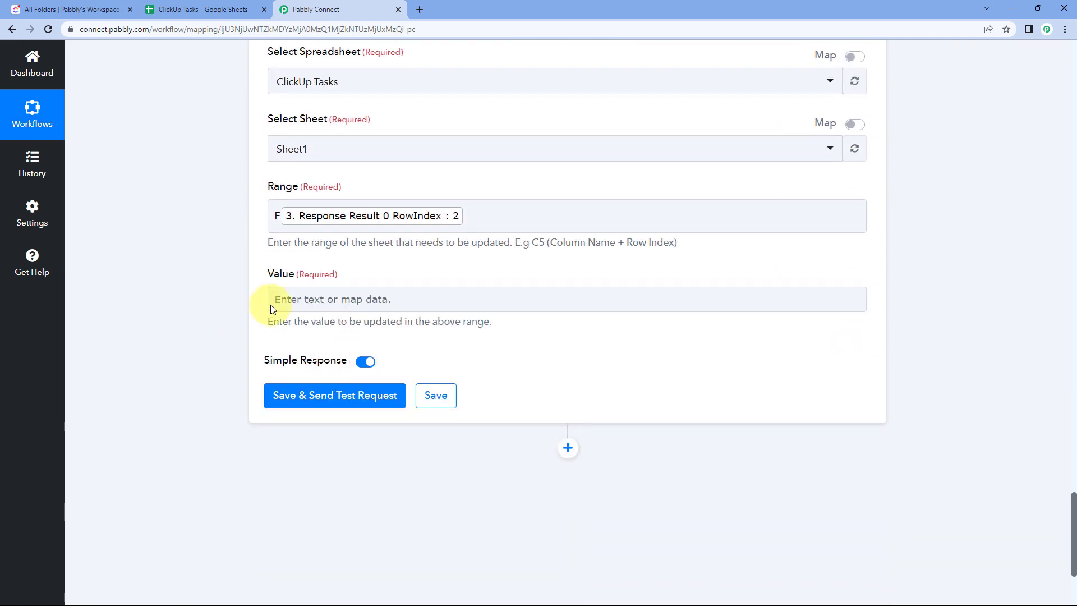
Map the ClickUp trigger's History Items 0 After Status into the Update Cell Value step's Value field, save the step and send a test request.
{"action": "left_click", "coordinate": [272, 306]}
{"action": "scroll", "coordinate": [232, 297], "scroll_direction": "down", "scroll_amount": 2}
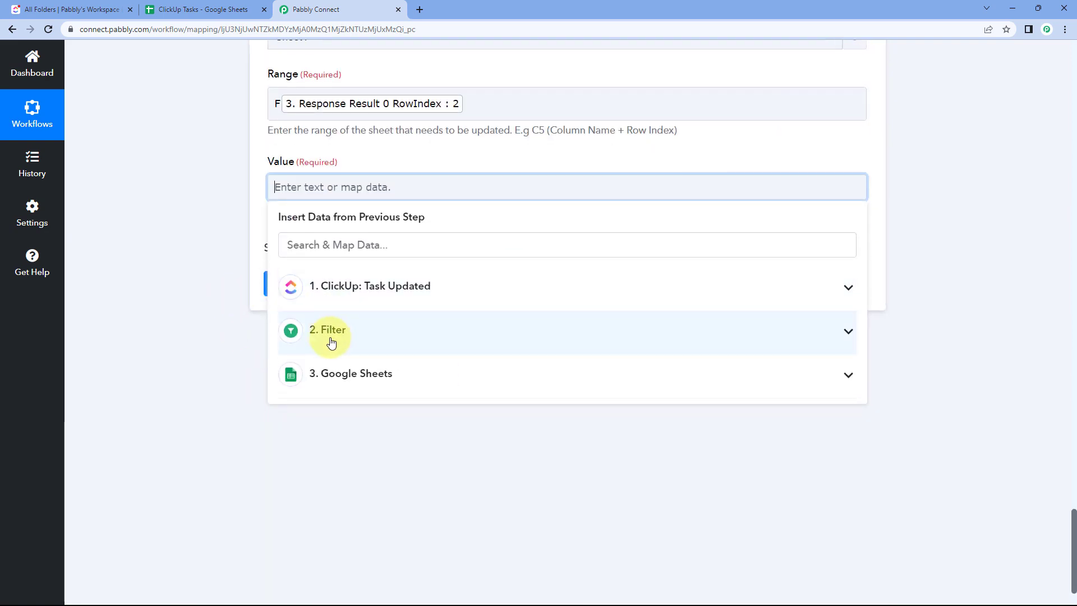
{"action": "left_click", "coordinate": [373, 304]}
{"action": "scroll", "coordinate": [413, 378], "scroll_direction": "down", "scroll_amount": 5}
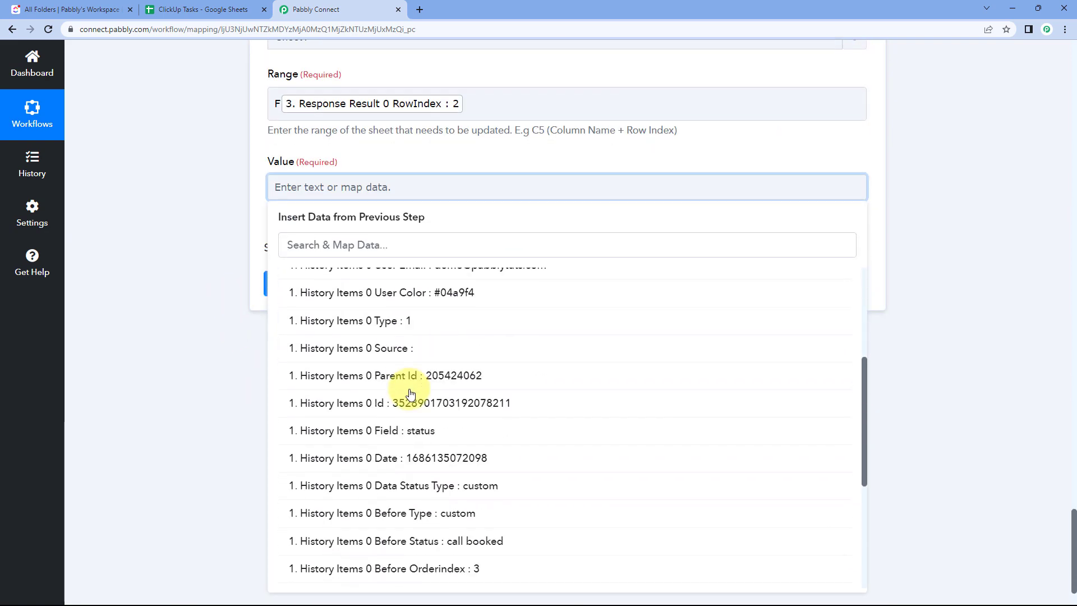
{"action": "scroll", "coordinate": [432, 448], "scroll_direction": "down", "scroll_amount": 3}
{"action": "left_click", "coordinate": [422, 428]}
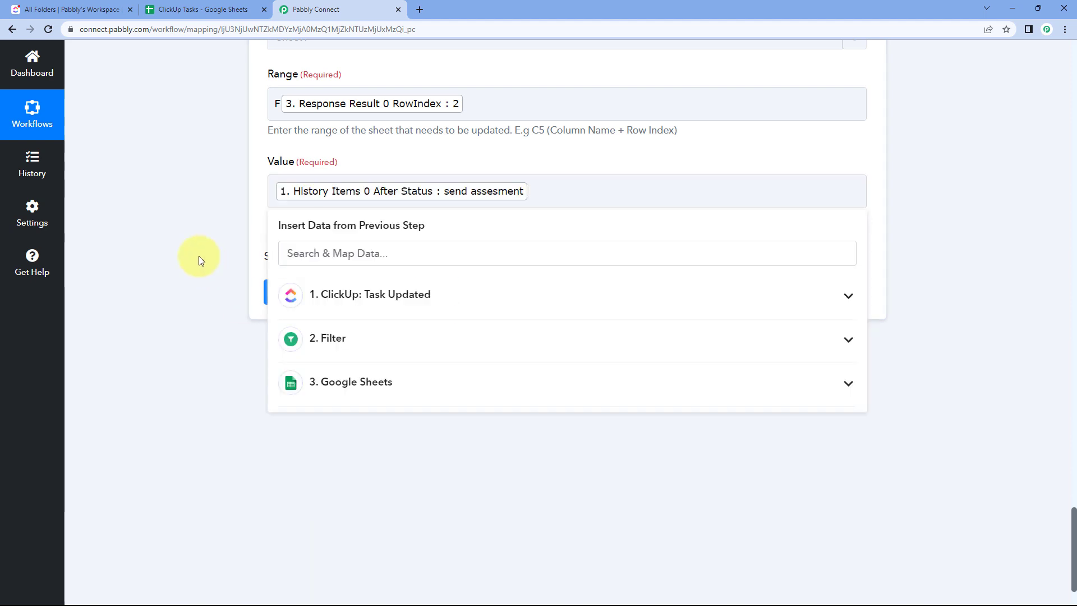
{"action": "left_click", "coordinate": [199, 256]}
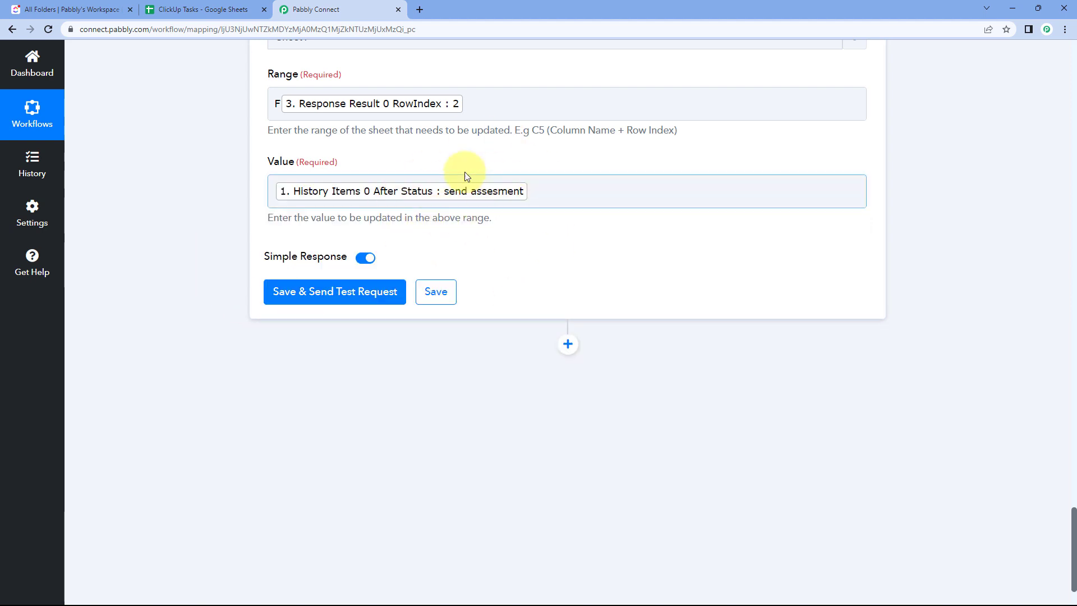
{"action": "left_click", "coordinate": [345, 292]}
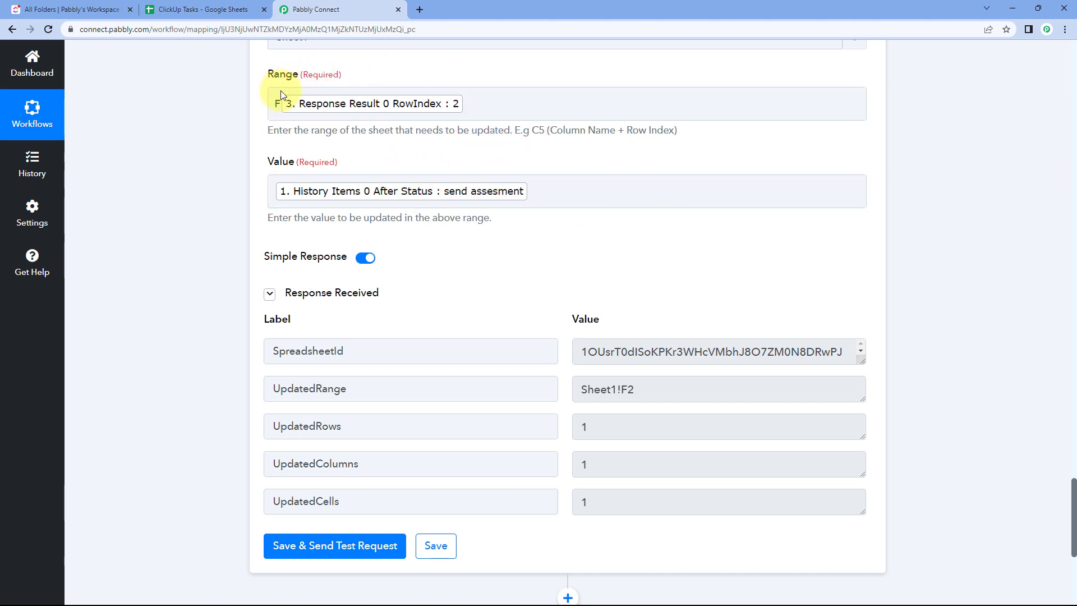
{"action": "scroll", "coordinate": [385, 78], "scroll_direction": "up", "scroll_amount": 2}
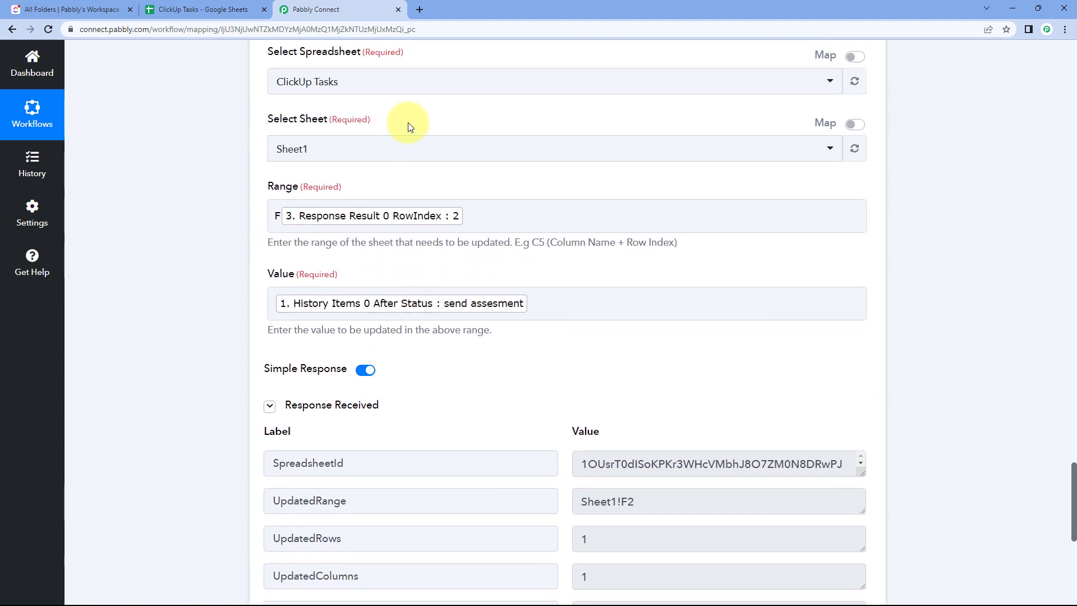
In the ClickUp Tasks sheet, widen the Status column and compare row 2's status with the New Meeting task's status in ClickUp.
{"action": "left_click", "coordinate": [203, 9]}
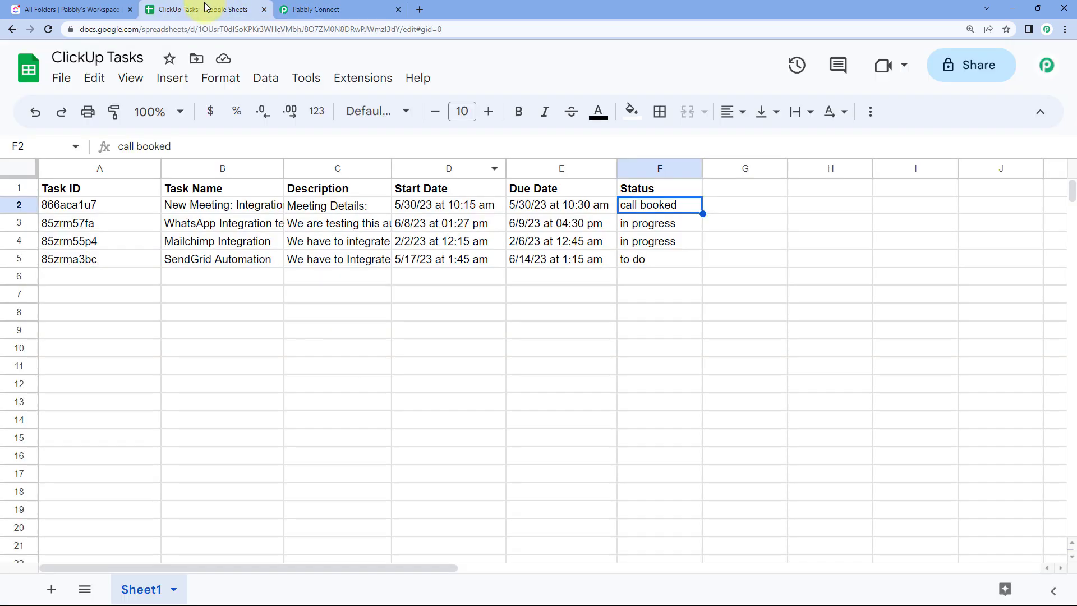
{"action": "left_click_drag", "start_coordinate": [702, 168], "coordinate": [721, 168]}
{"action": "left_click", "coordinate": [686, 227]}
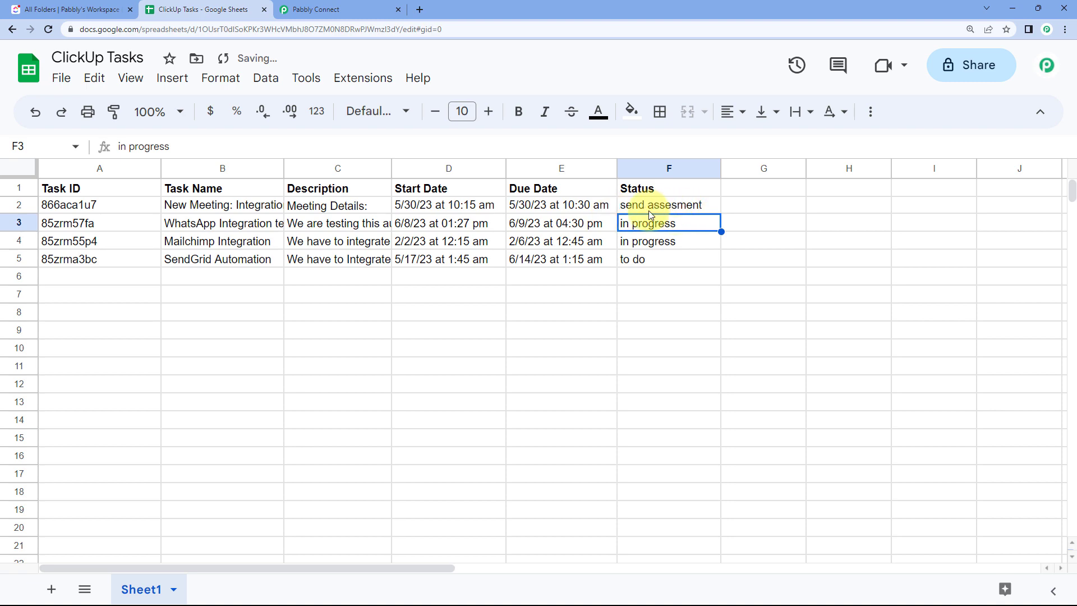
{"action": "left_click", "coordinate": [68, 9]}
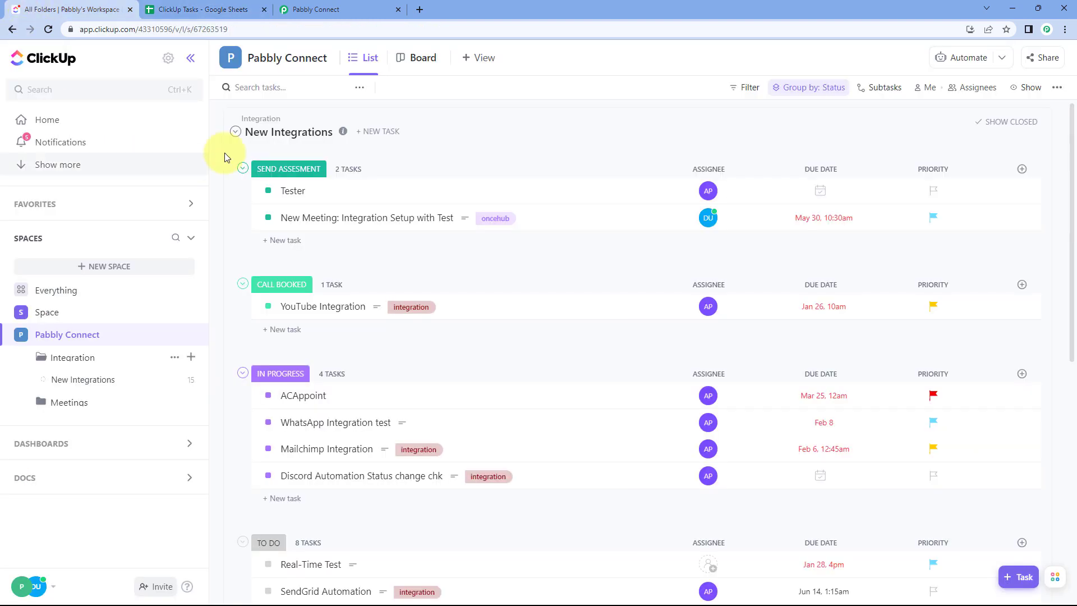
{"action": "left_click", "coordinate": [206, 10]}
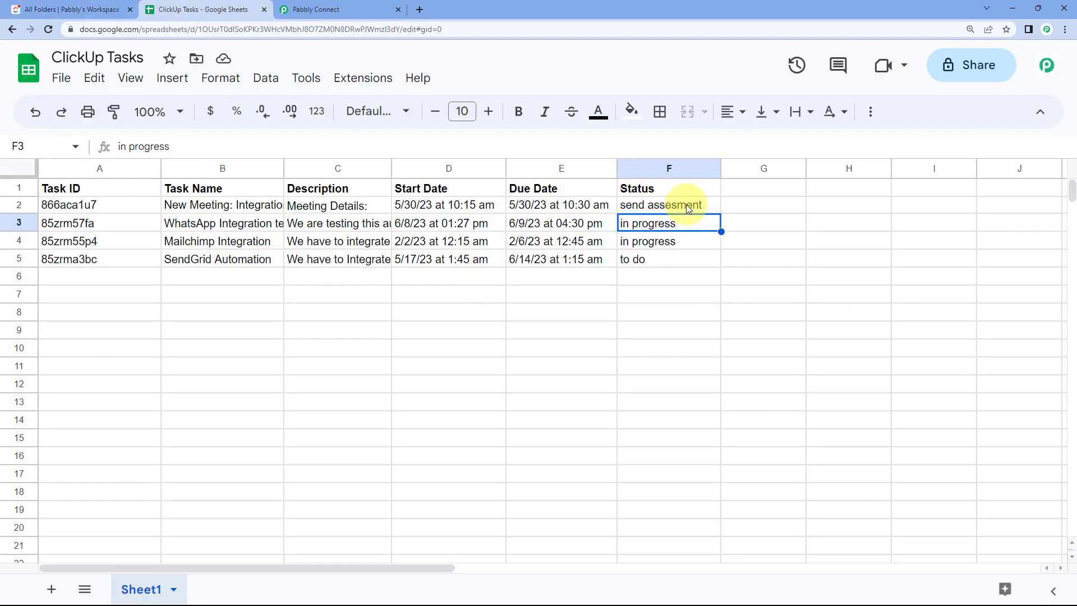
{"action": "left_click", "coordinate": [70, 8]}
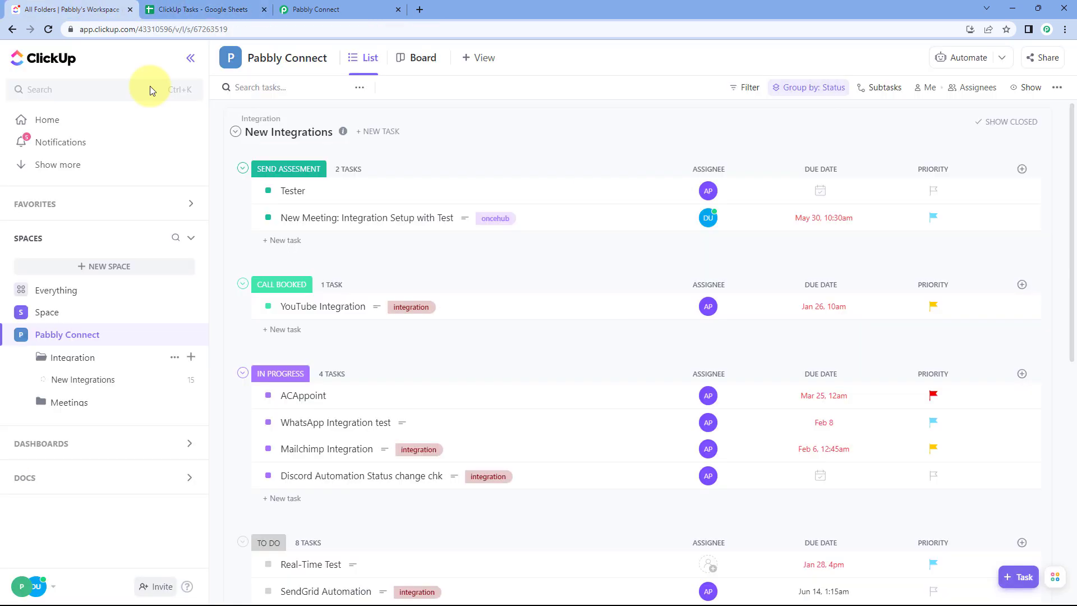
Return to Pabbly Connect, collapse the expanded workflow steps and review the sequence from the ClickUp trigger to the Update Cell Value action.
{"action": "left_click", "coordinate": [316, 9]}
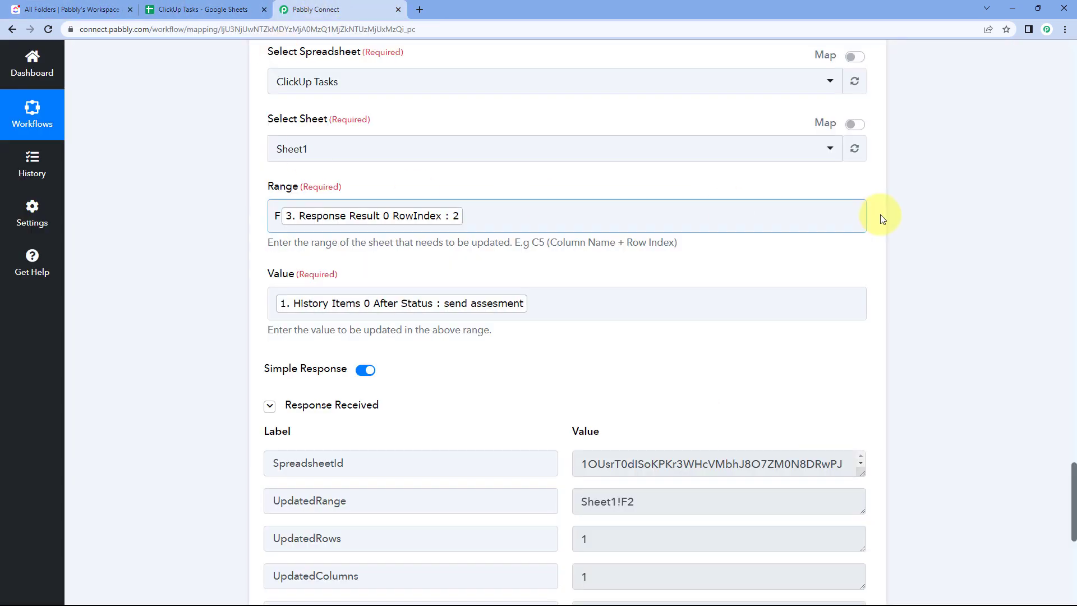
{"action": "scroll", "coordinate": [880, 215], "scroll_direction": "up", "scroll_amount": 12}
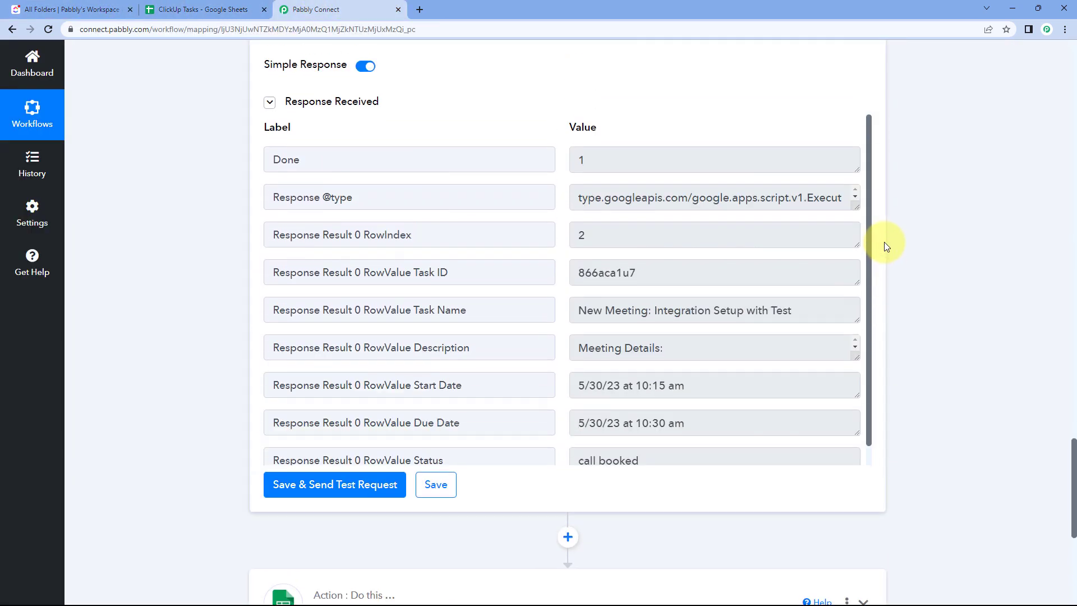
{"action": "scroll", "coordinate": [884, 241], "scroll_direction": "up", "scroll_amount": 10}
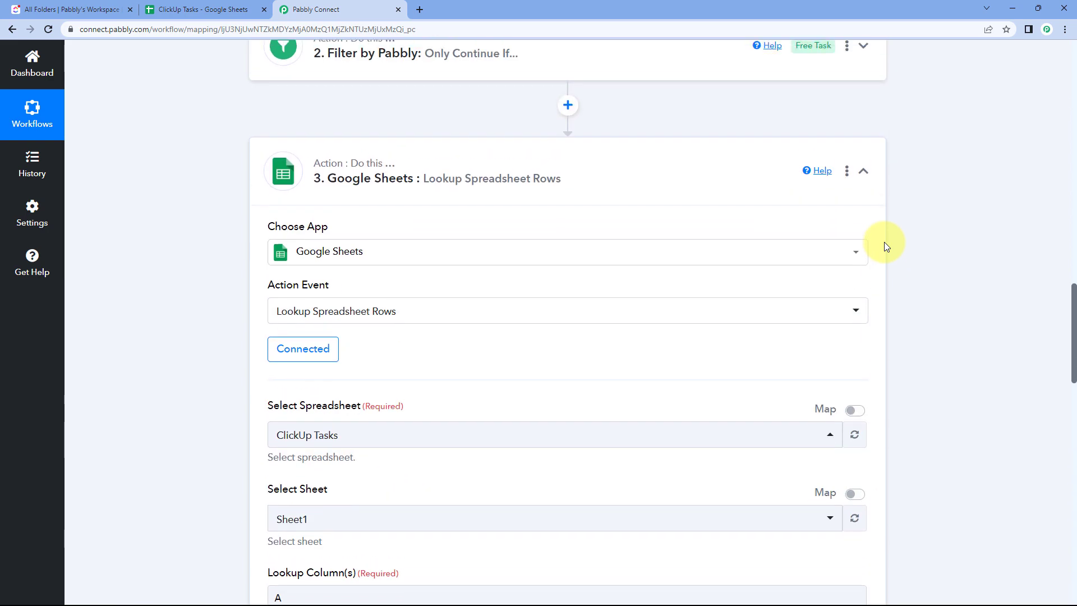
{"action": "scroll", "coordinate": [884, 241], "scroll_direction": "up", "scroll_amount": 15}
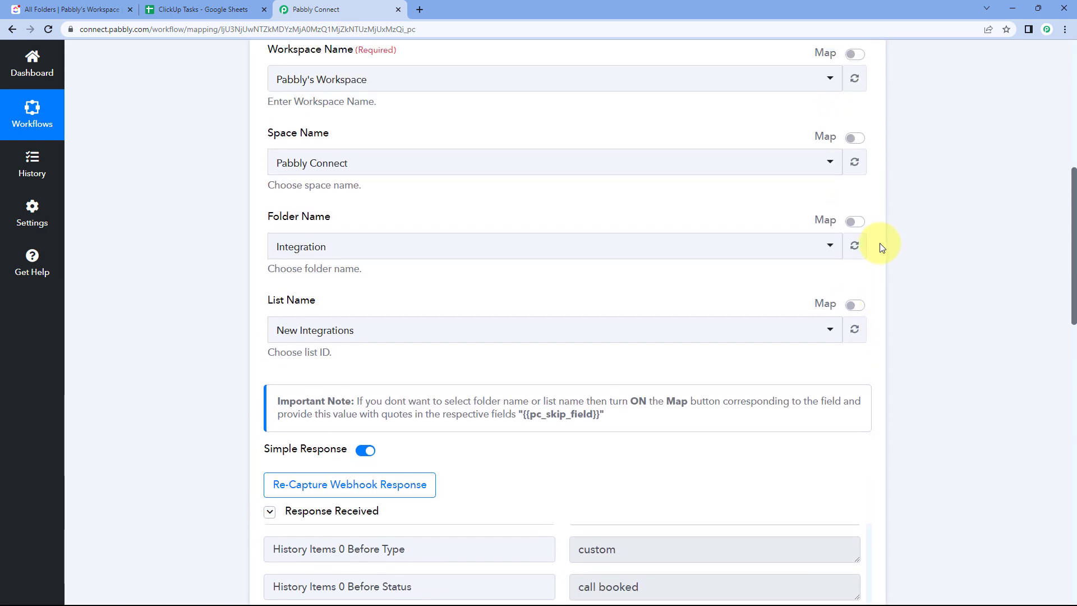
{"action": "scroll", "coordinate": [880, 245], "scroll_direction": "up", "scroll_amount": 6}
{"action": "left_click", "coordinate": [864, 234]}
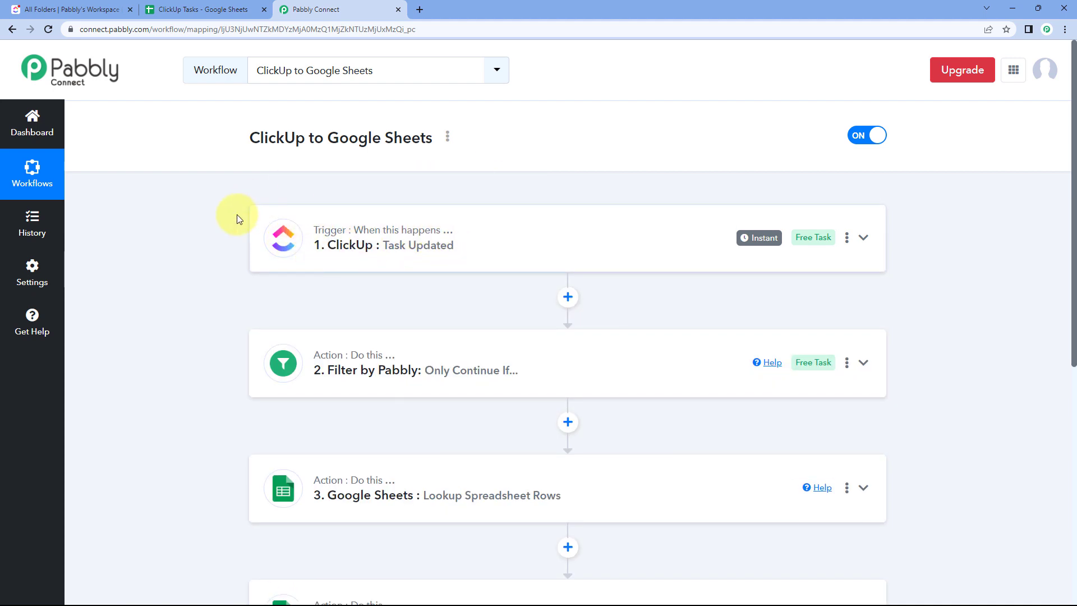
{"action": "scroll", "coordinate": [221, 260], "scroll_direction": "down", "scroll_amount": 2}
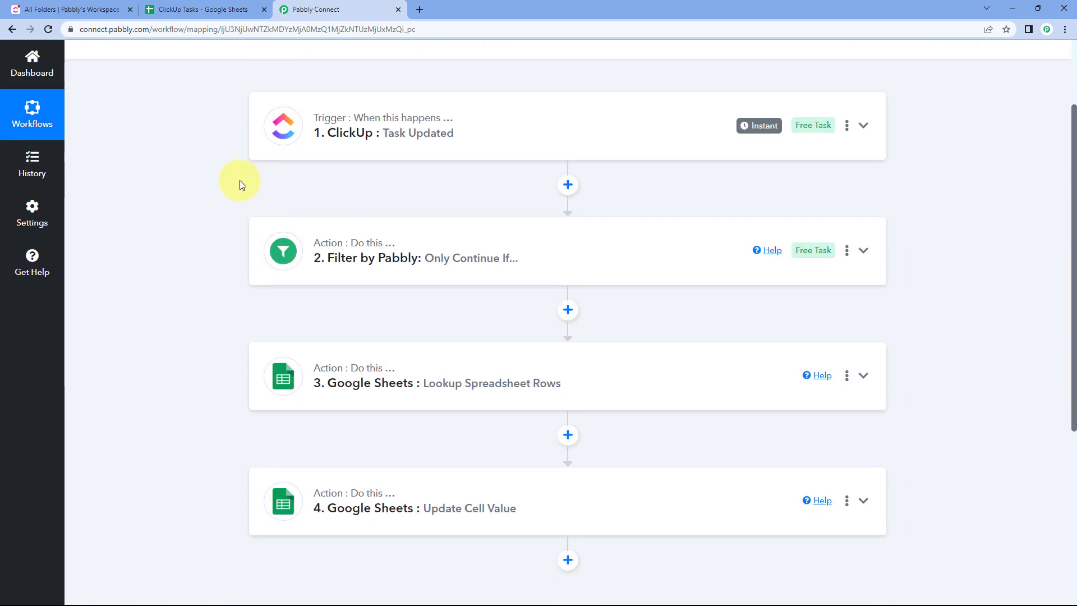
{"action": "left_click", "coordinate": [204, 10]}
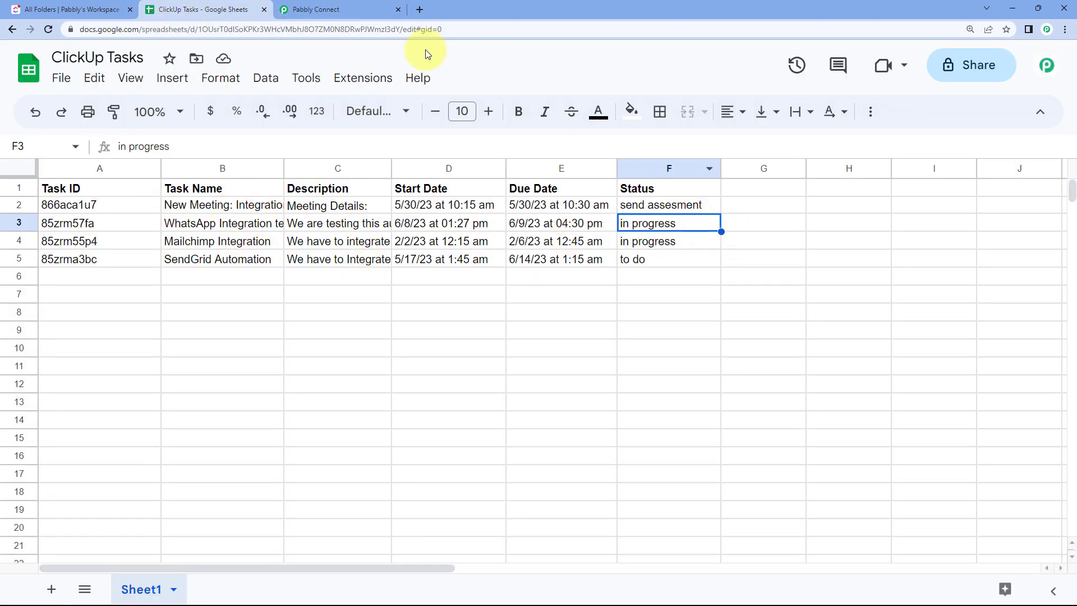
{"action": "left_click", "coordinate": [362, 12]}
{"action": "scroll", "coordinate": [377, 163], "scroll_direction": "up", "scroll_amount": 2}
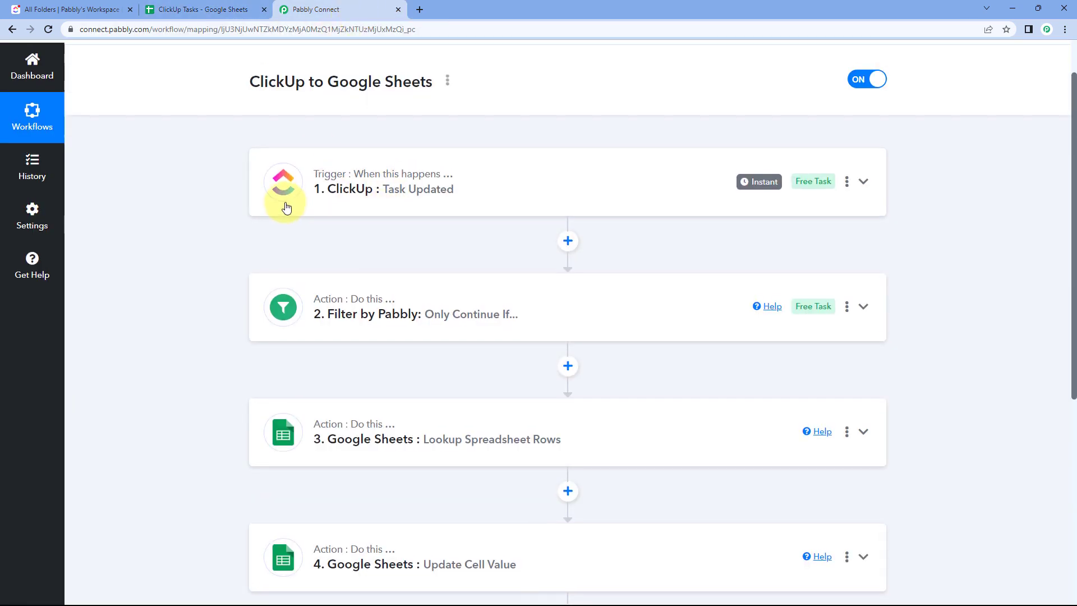
Check the Mailchimp Integration row's Status cell in the sheet and change that task's status in ClickUp to CALL BOOKED.
{"action": "left_click", "coordinate": [190, 10]}
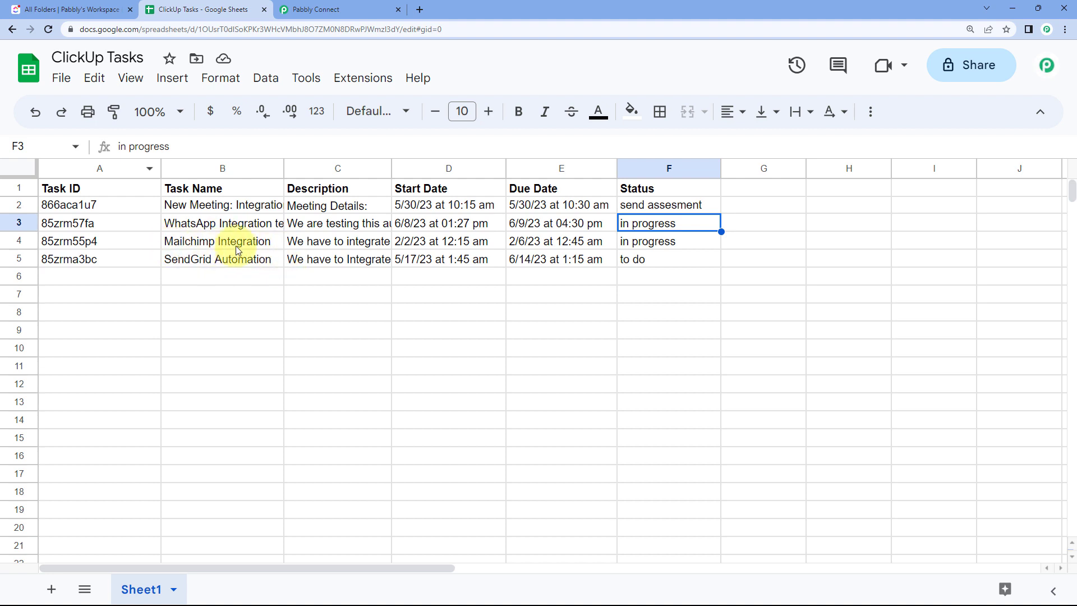
{"action": "left_click", "coordinate": [694, 244]}
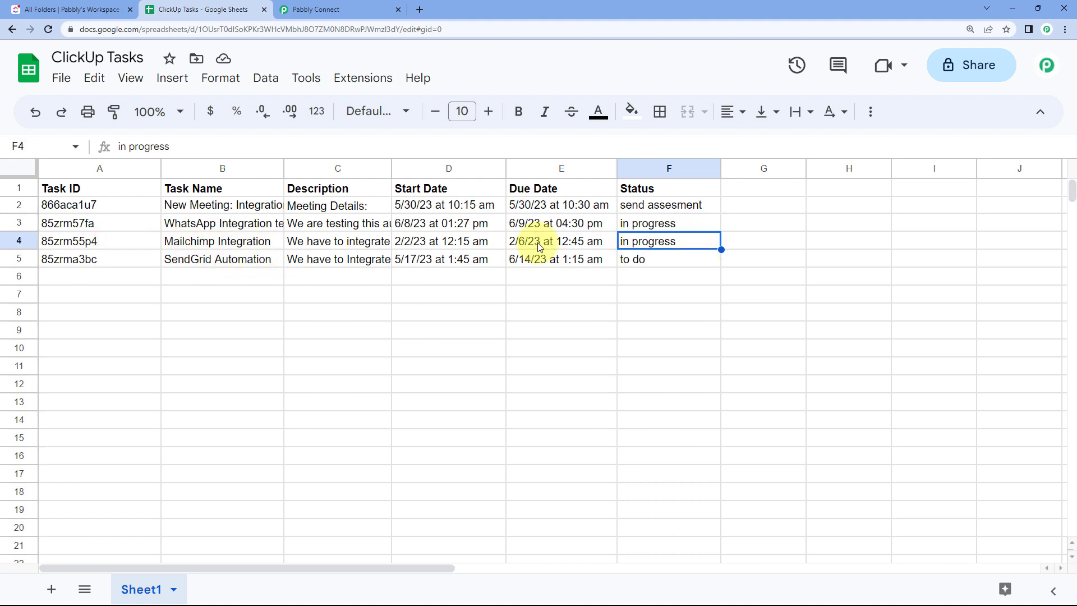
{"action": "left_click", "coordinate": [95, 9]}
{"action": "scroll", "coordinate": [237, 267], "scroll_direction": "down", "scroll_amount": 2}
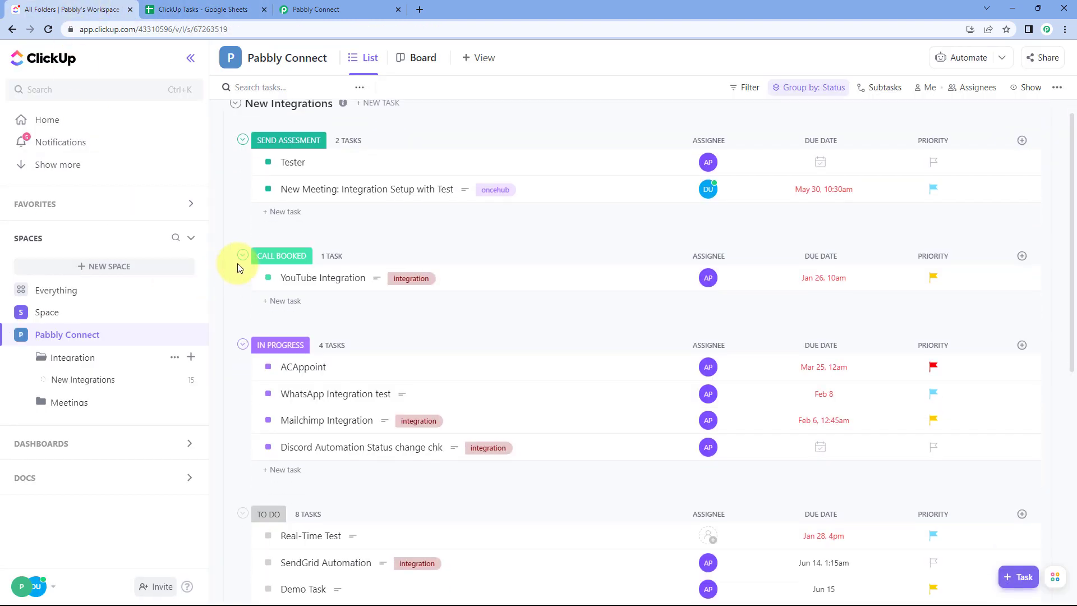
{"action": "scroll", "coordinate": [237, 264], "scroll_direction": "down", "scroll_amount": 1}
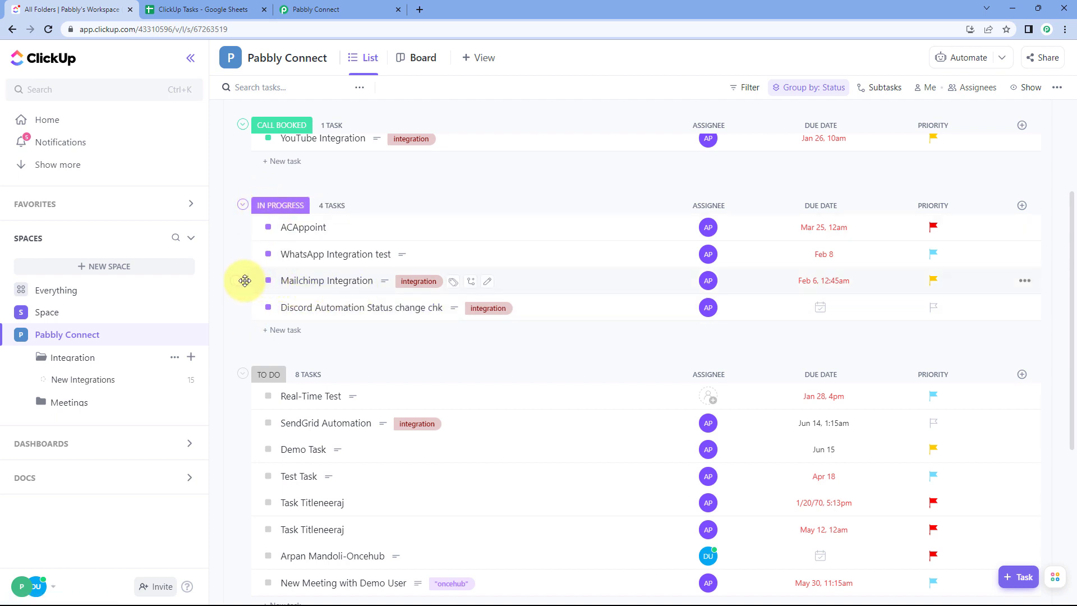
{"action": "left_click", "coordinate": [267, 279]}
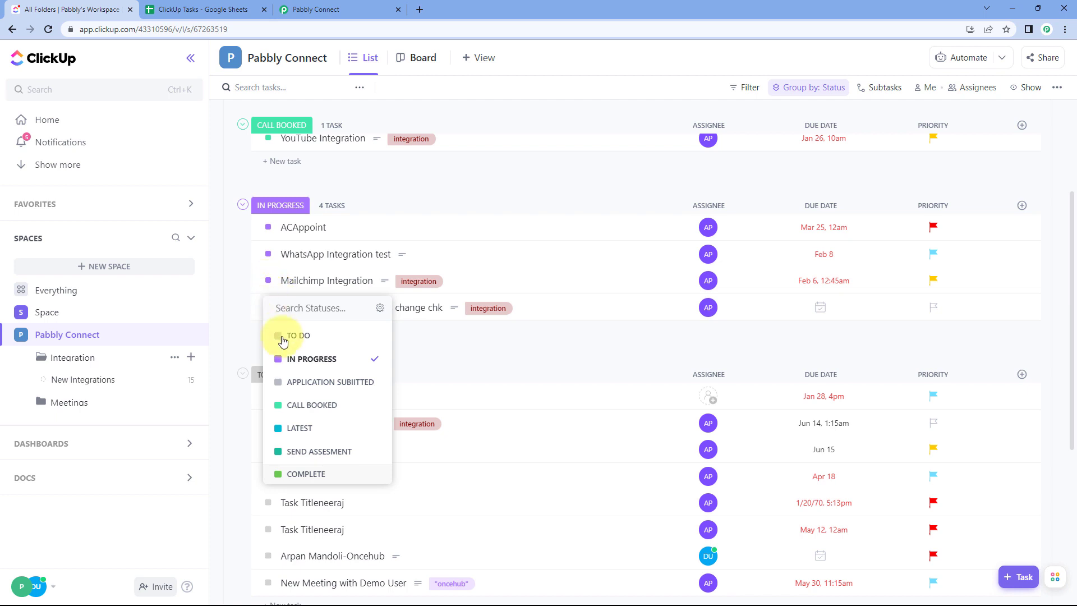
{"action": "left_click", "coordinate": [323, 411]}
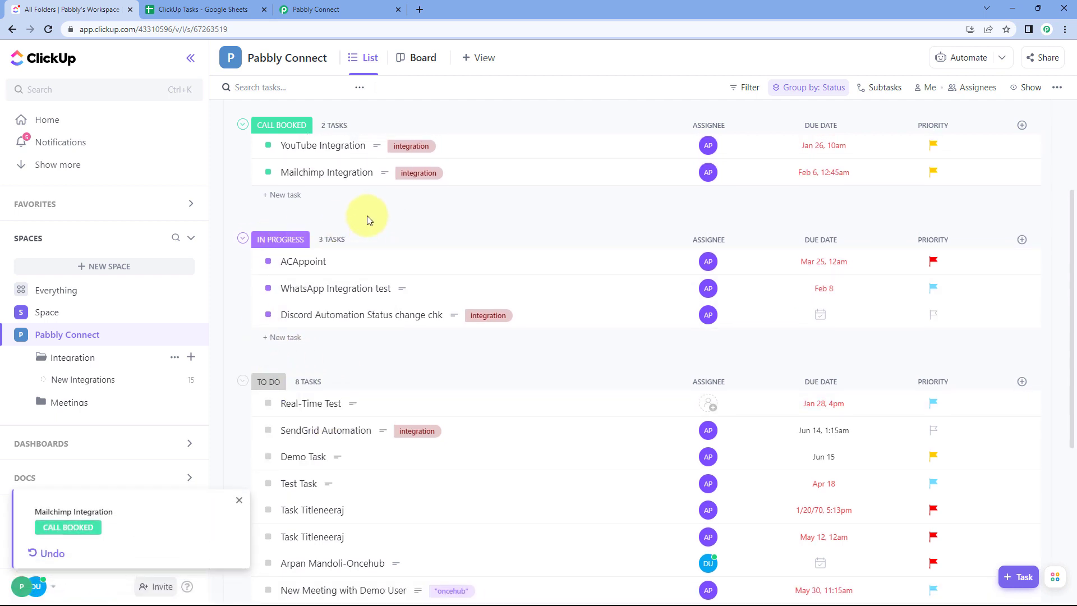
{"action": "scroll", "coordinate": [366, 218], "scroll_direction": "up", "scroll_amount": 1}
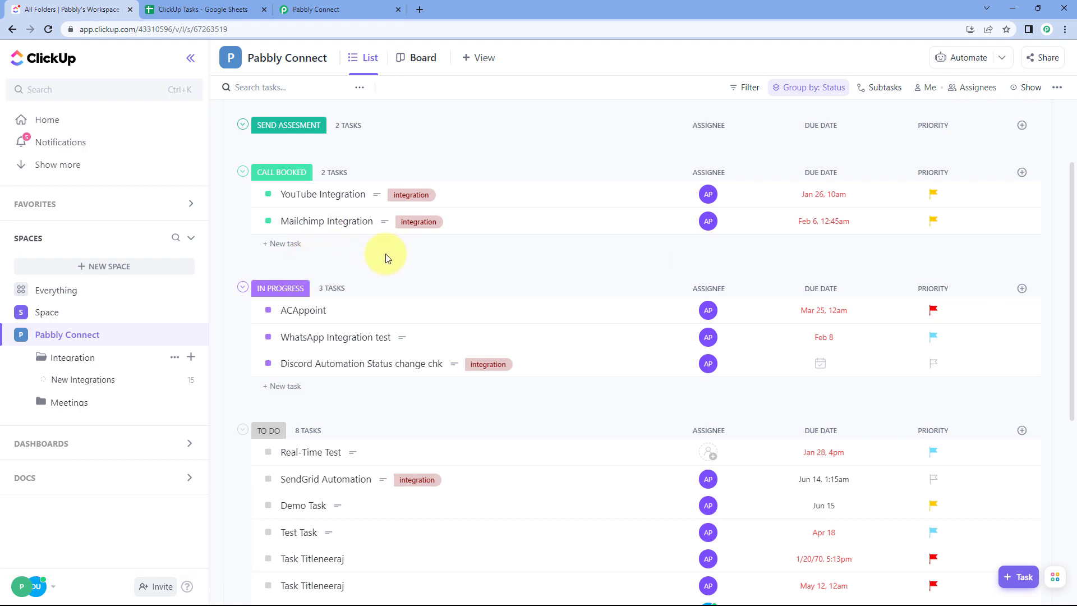
Verify the Mailchimp Integration row's Status in the ClickUp Tasks sheet and return to the workflow in Pabbly Connect.
{"action": "left_click", "coordinate": [208, 7]}
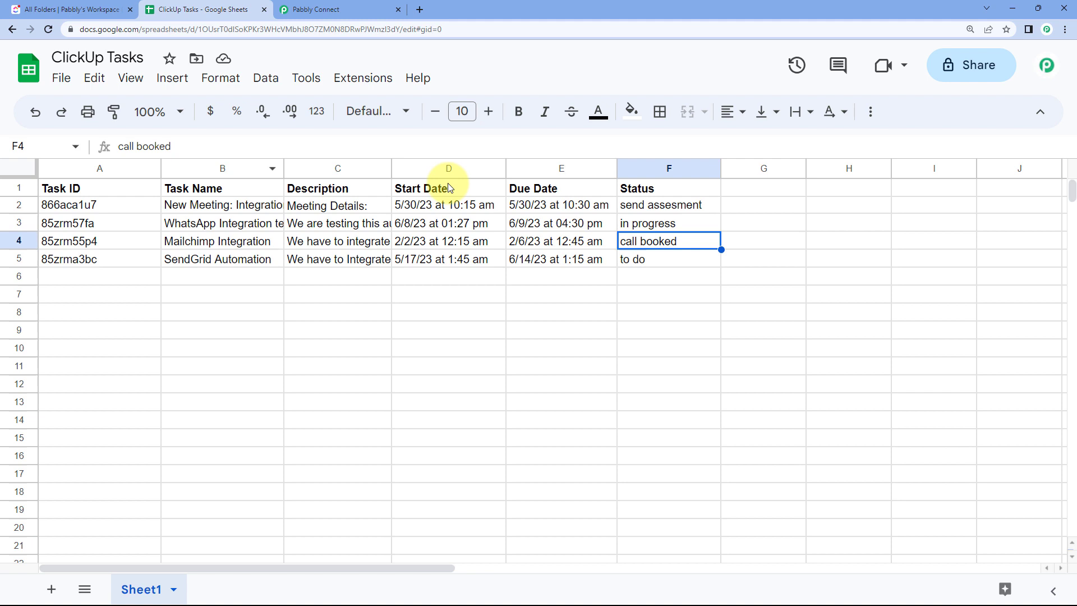
{"action": "left_click", "coordinate": [598, 244]}
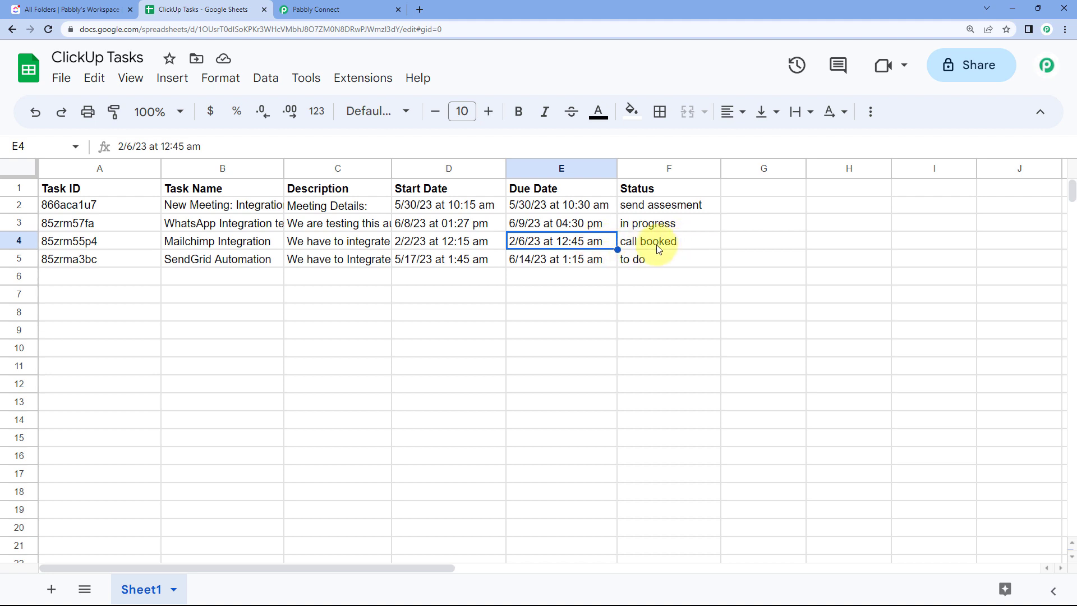
{"action": "left_click", "coordinate": [329, 7]}
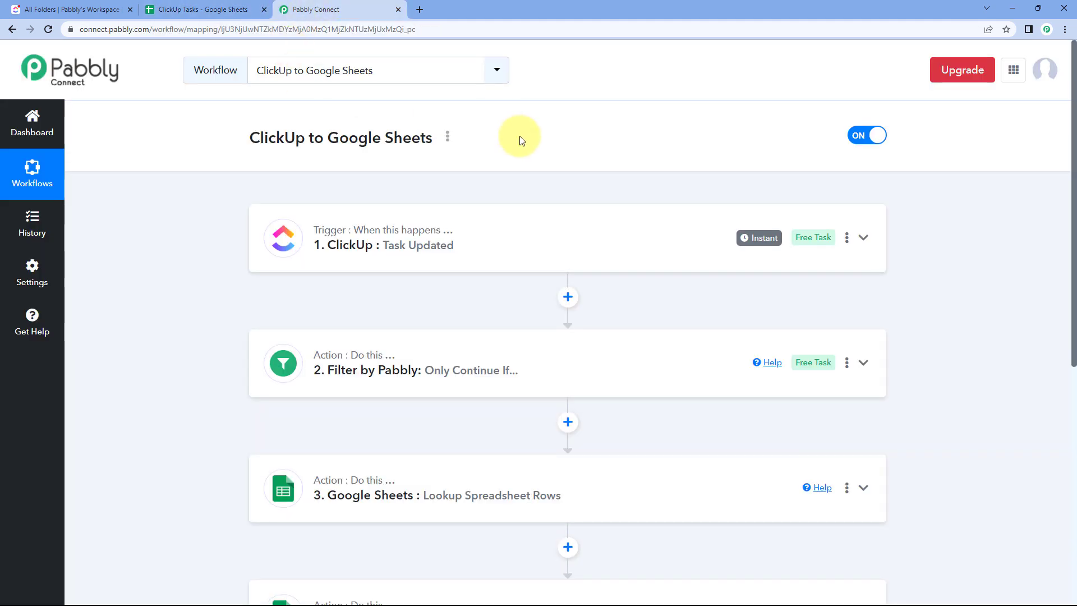